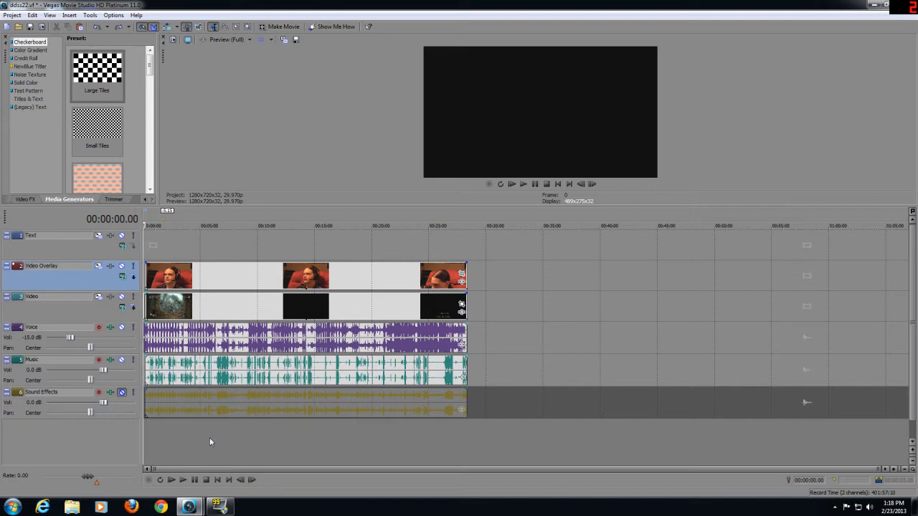
Step: Look over the whole project timeline from its start to the end of the clips
{"action": "scroll", "coordinate": [209, 438], "scroll_direction": "up", "scroll_amount": 2}
{"action": "scroll", "coordinate": [215, 433], "scroll_direction": "up", "scroll_amount": 2}
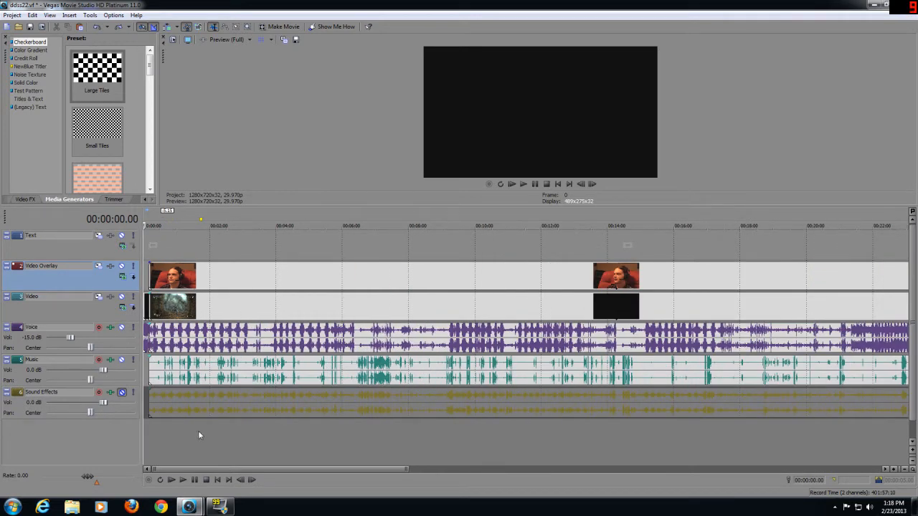
{"action": "scroll", "coordinate": [199, 434], "scroll_direction": "down", "scroll_amount": 4}
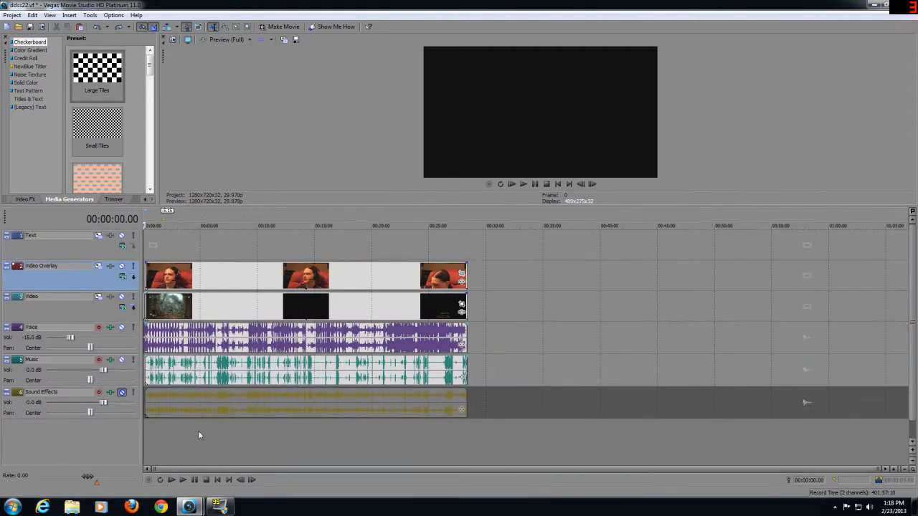
{"action": "left_click", "coordinate": [466, 435]}
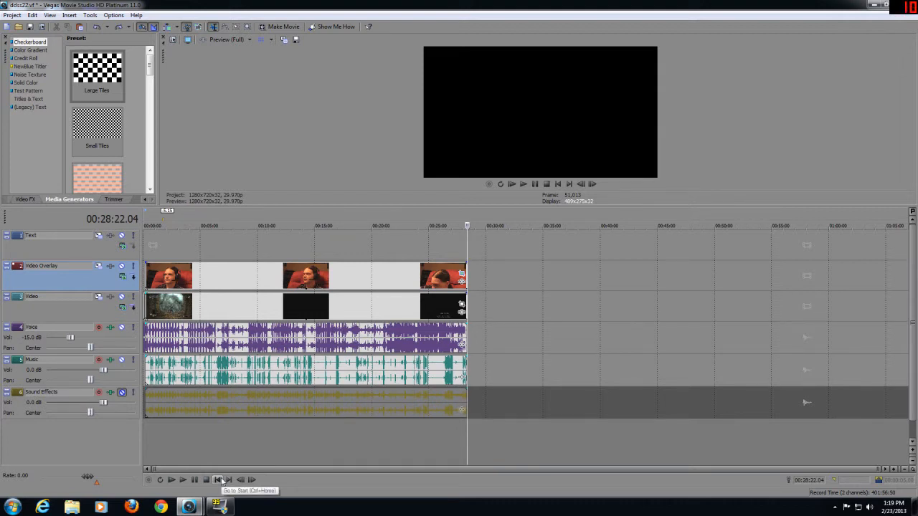
{"action": "scroll", "coordinate": [249, 454], "scroll_direction": "up", "scroll_amount": 1}
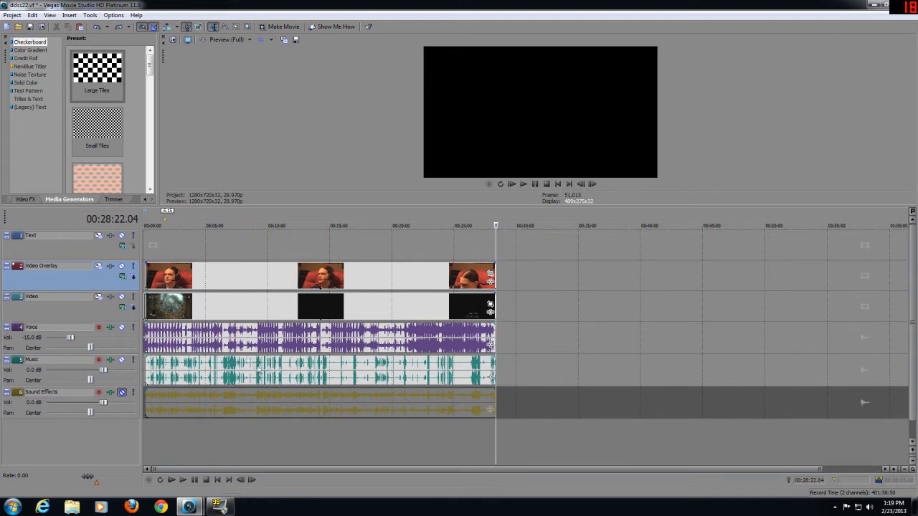
Step: Shift the Video Overlay clip with its linked Sound Effects audio about 6 minutes later and back to the project start
{"action": "left_click_drag", "start_coordinate": [228, 281], "coordinate": [301, 276]}
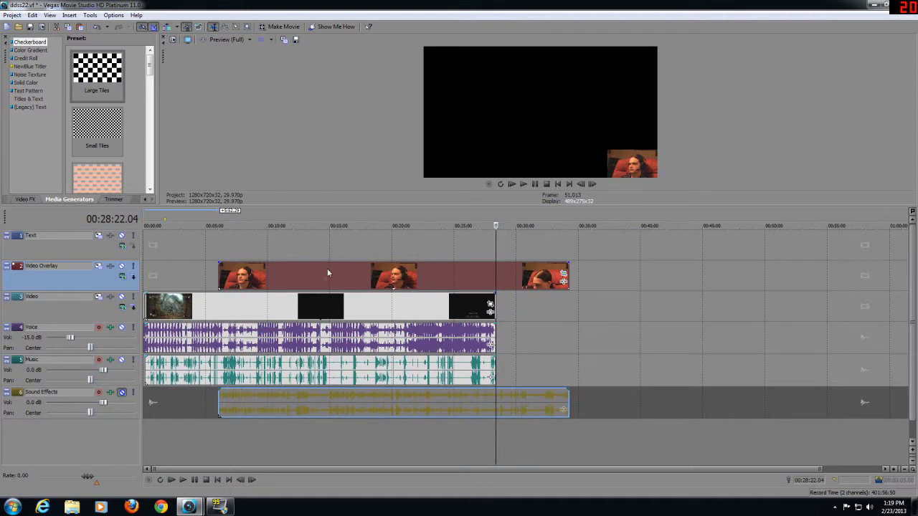
{"action": "left_click_drag", "start_coordinate": [329, 273], "coordinate": [256, 279]}
{"action": "scroll", "coordinate": [272, 340], "scroll_direction": "up", "scroll_amount": 3}
{"action": "scroll", "coordinate": [248, 394], "scroll_direction": "down", "scroll_amount": 3}
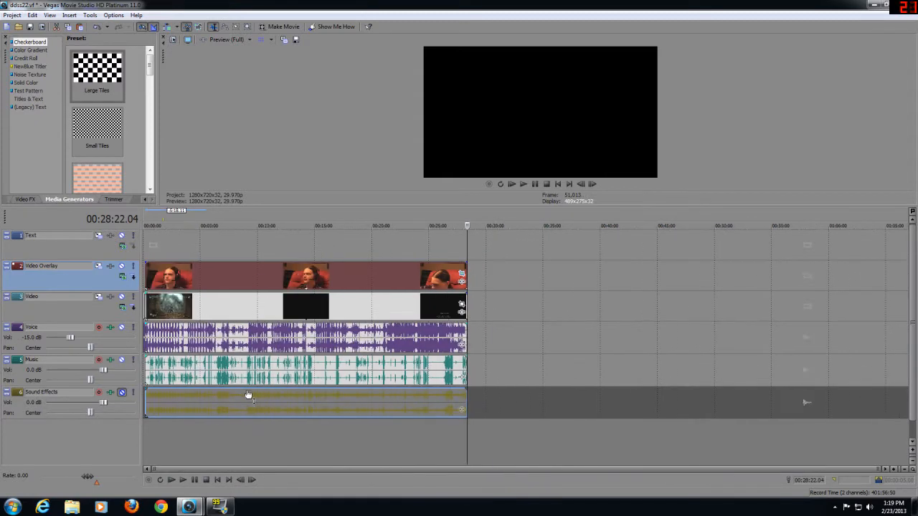
Step: Unmute the Sound Effects track and place the cursor at 00:00:40.20
{"action": "left_click", "coordinate": [216, 432]}
{"action": "scroll", "coordinate": [220, 428], "scroll_direction": "up", "scroll_amount": 4}
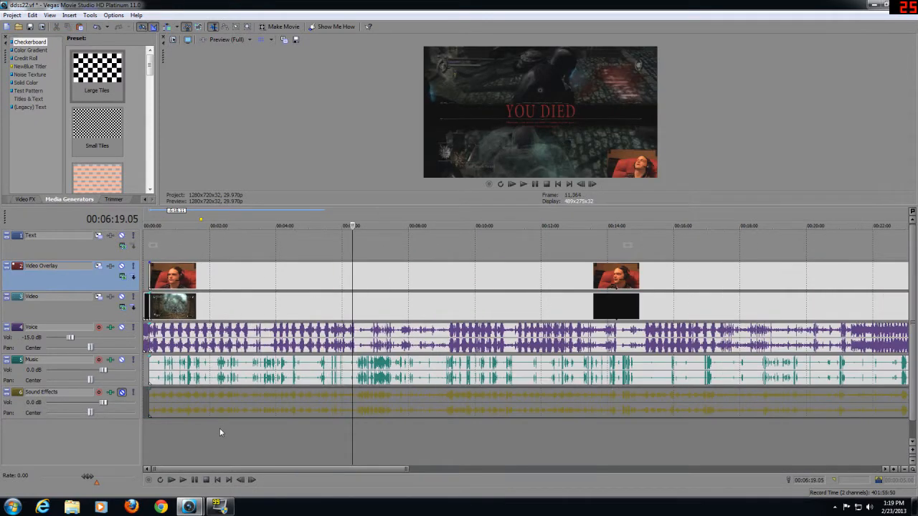
{"action": "left_click", "coordinate": [121, 394]}
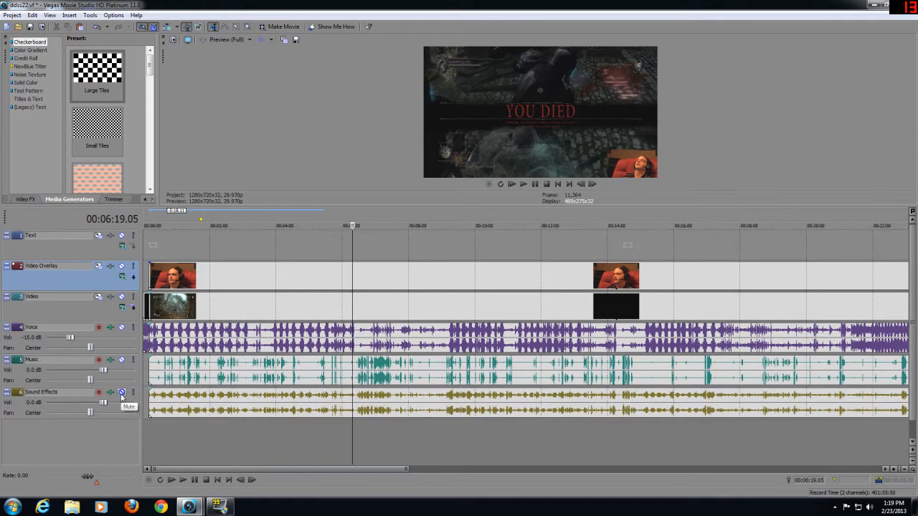
{"action": "left_click", "coordinate": [165, 435]}
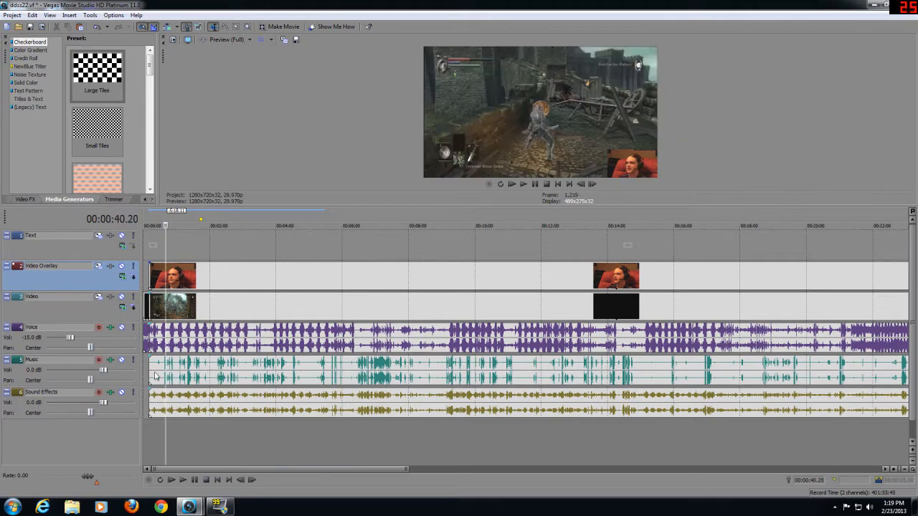
Step: Shift the Music clip about a minute later, check the Video Overlay's grouping, and return the Music clip to its original start
{"action": "left_click_drag", "start_coordinate": [165, 376], "coordinate": [196, 377]}
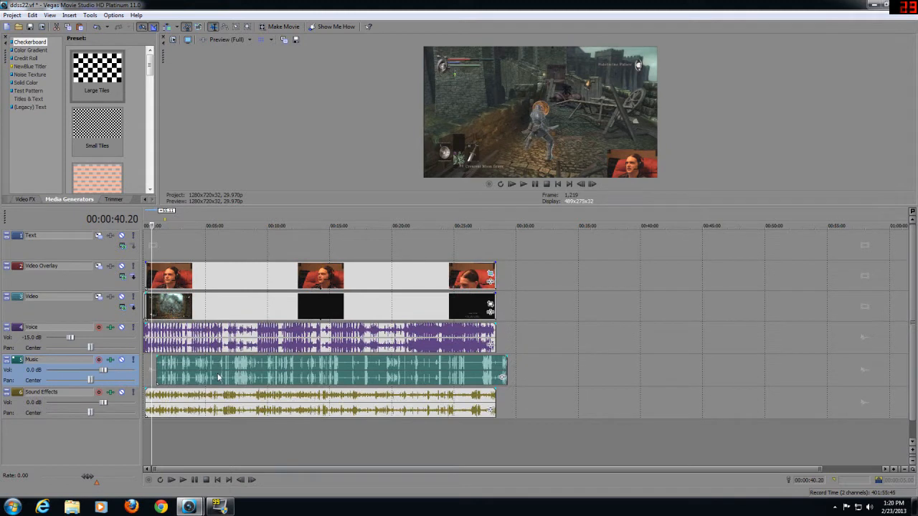
{"action": "left_click_drag", "start_coordinate": [218, 377], "coordinate": [237, 374]}
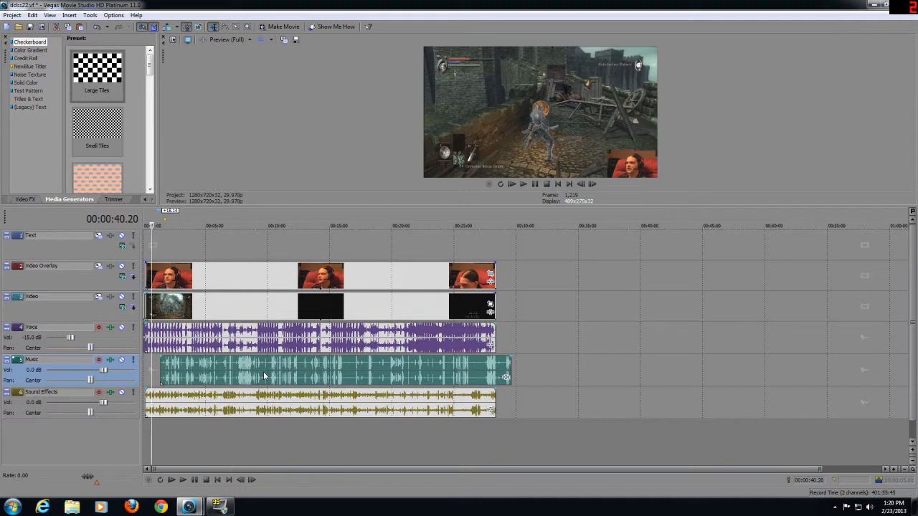
{"action": "mouse_move", "coordinate": [216, 274]}
{"action": "left_mouse_down"}
{"action": "mouse_move", "coordinate": [242, 272]}
{"action": "mouse_move", "coordinate": [217, 276]}
{"action": "left_mouse_up"}
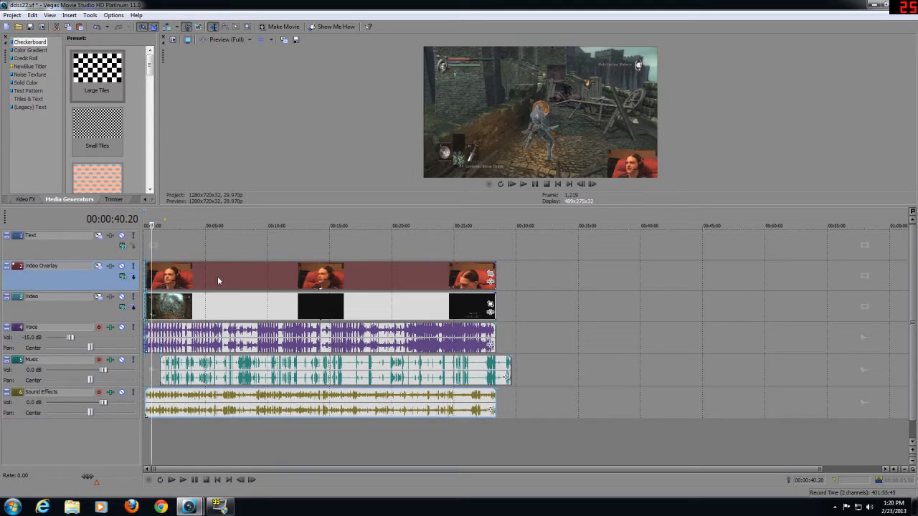
{"action": "left_click_drag", "start_coordinate": [220, 377], "coordinate": [205, 378]}
Step: Play the project from 00:00:37.06 and compare the Voice, Music and Sound Effects waveforms during playback
{"action": "left_click", "coordinate": [187, 431]}
{"action": "scroll", "coordinate": [245, 433], "scroll_direction": "up", "scroll_amount": 3}
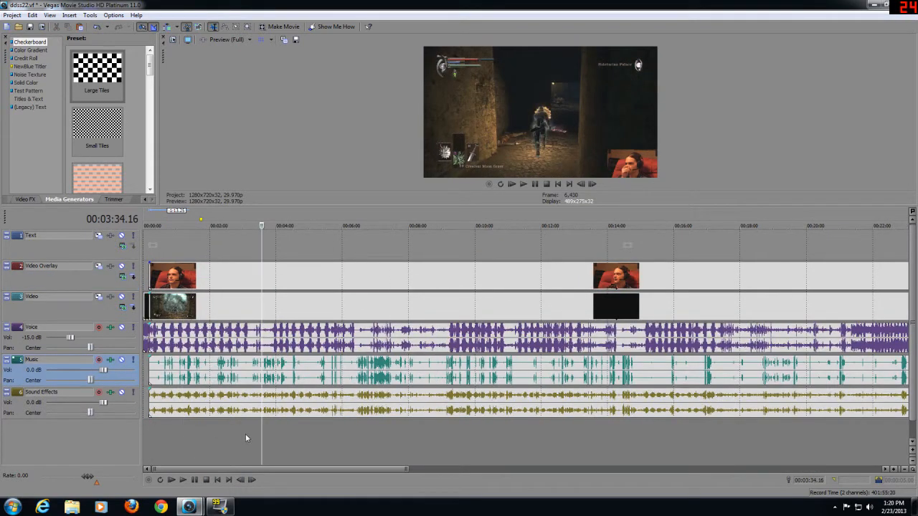
{"action": "left_click", "coordinate": [167, 433]}
{"action": "scroll", "coordinate": [178, 433], "scroll_direction": "up", "scroll_amount": 5}
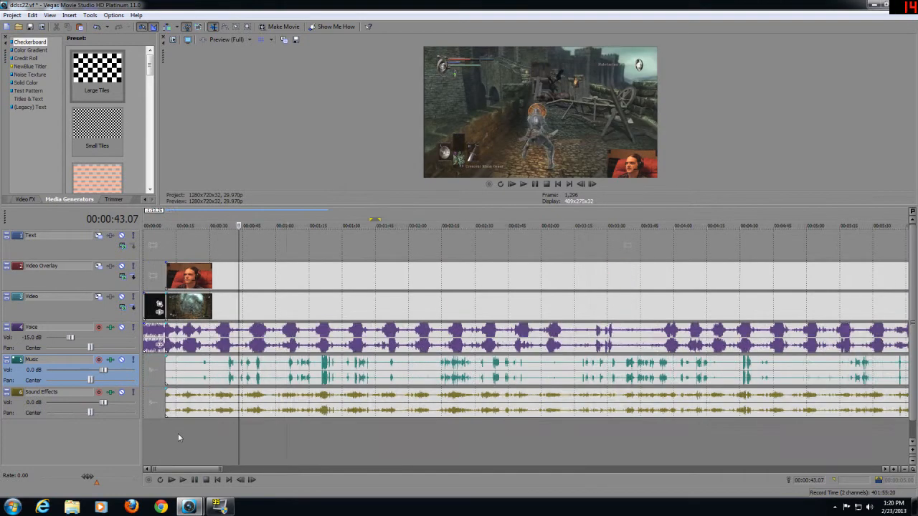
{"action": "left_click", "coordinate": [267, 441]}
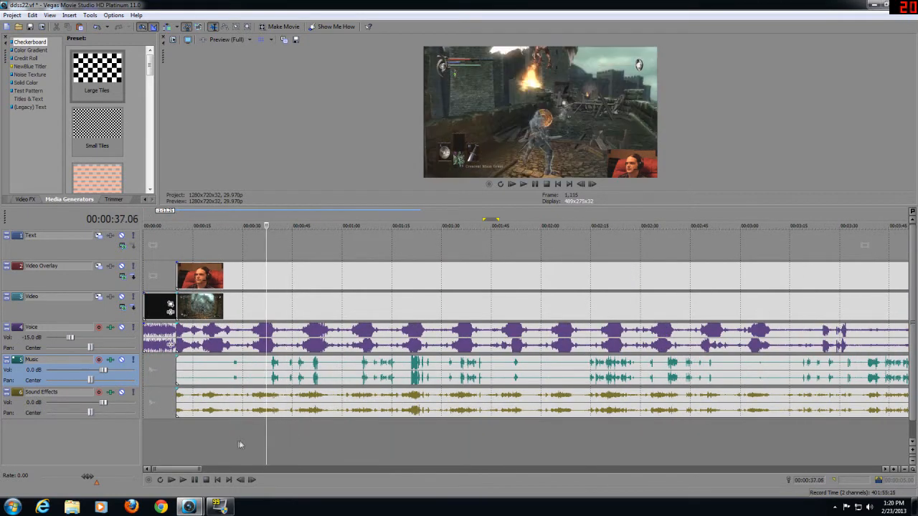
{"action": "left_click", "coordinate": [181, 481]}
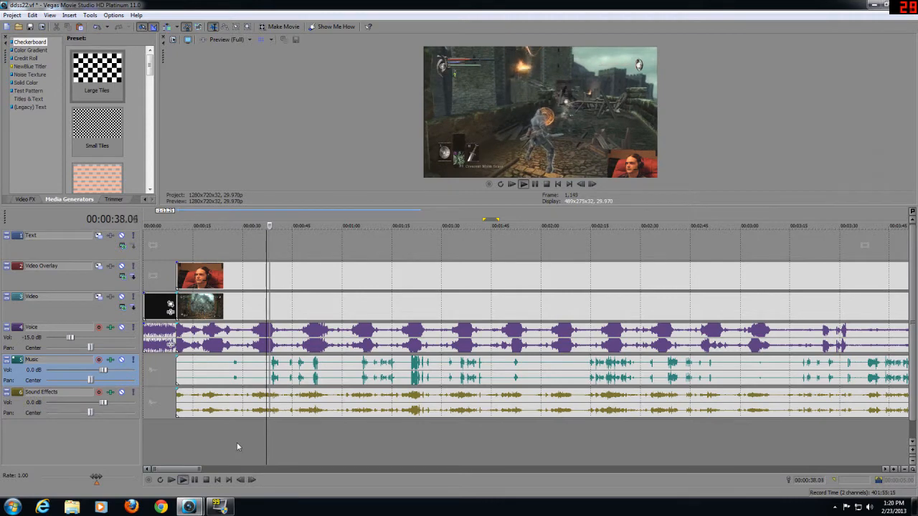
{"action": "scroll", "coordinate": [244, 438], "scroll_direction": "up", "scroll_amount": 3}
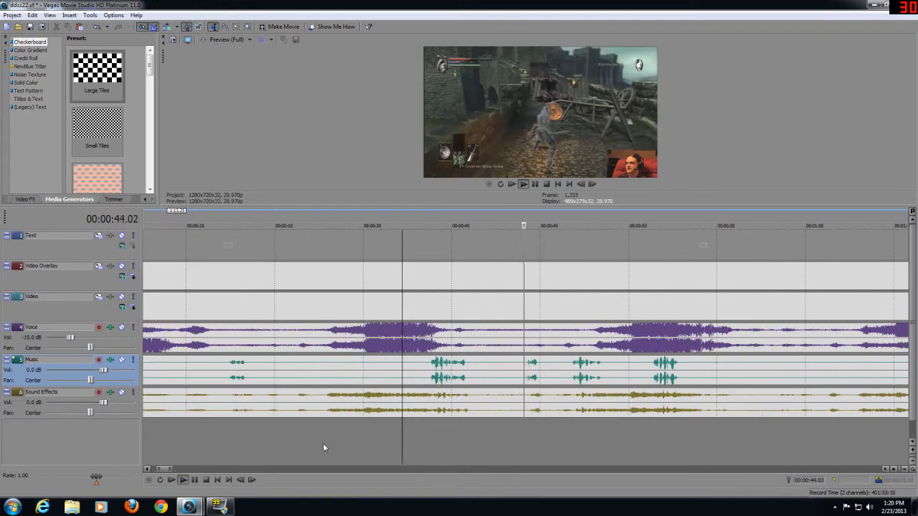
{"action": "scroll", "coordinate": [323, 444], "scroll_direction": "up", "scroll_amount": 2}
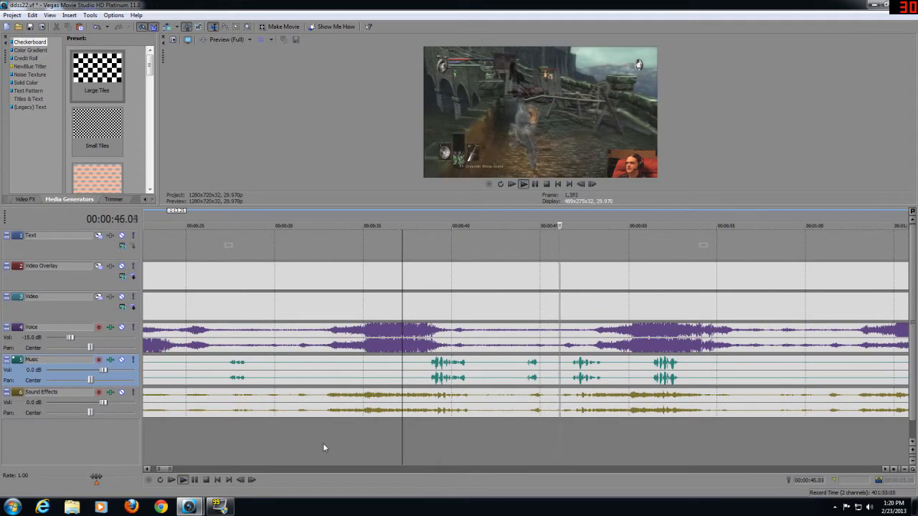
{"action": "scroll", "coordinate": [323, 443], "scroll_direction": "down", "scroll_amount": 2}
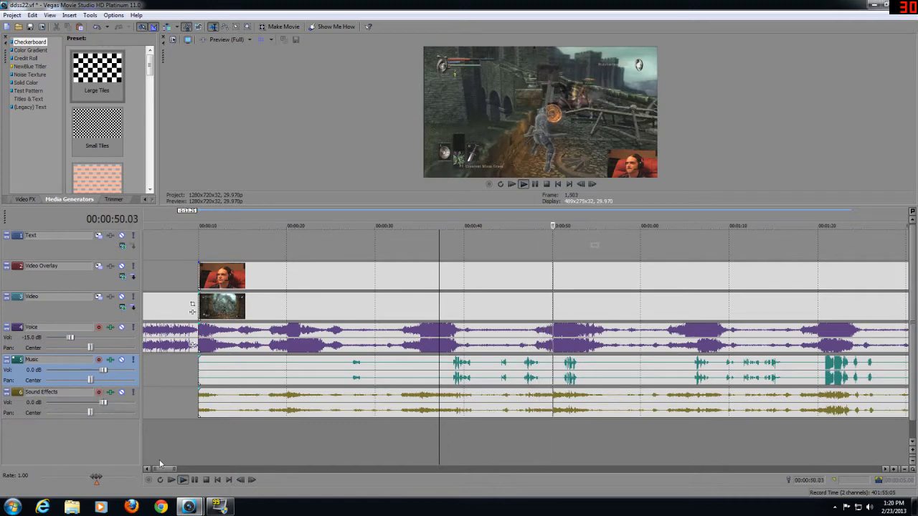
Step: Mute the Sound Effects track during playback and pause the project at 00:01:09.03
{"action": "left_click", "coordinate": [122, 392]}
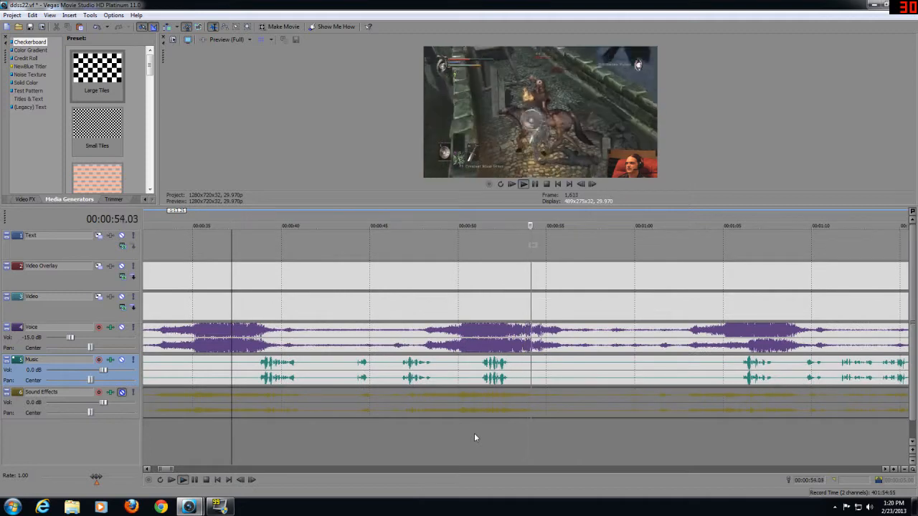
{"action": "scroll", "coordinate": [473, 433], "scroll_direction": "down", "scroll_amount": 3}
{"action": "scroll", "coordinate": [446, 446], "scroll_direction": "down", "scroll_amount": 3}
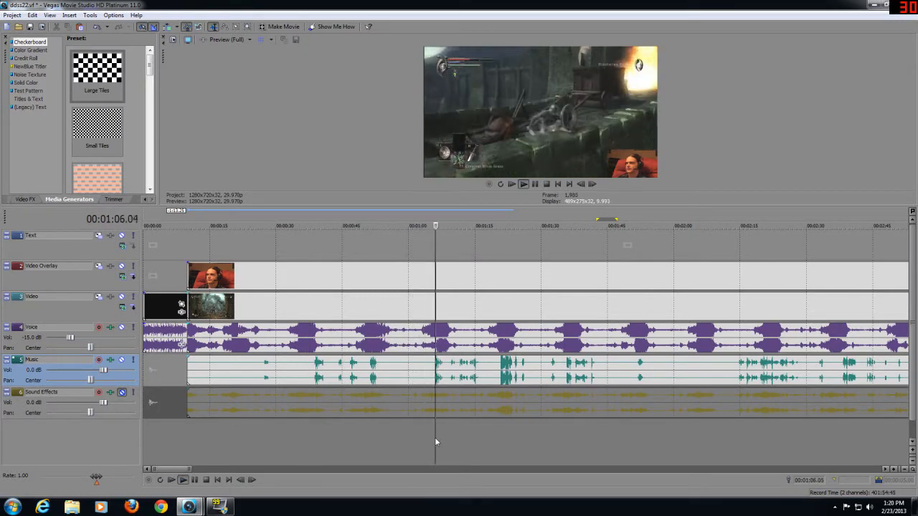
{"action": "scroll", "coordinate": [434, 438], "scroll_direction": "up", "scroll_amount": 3}
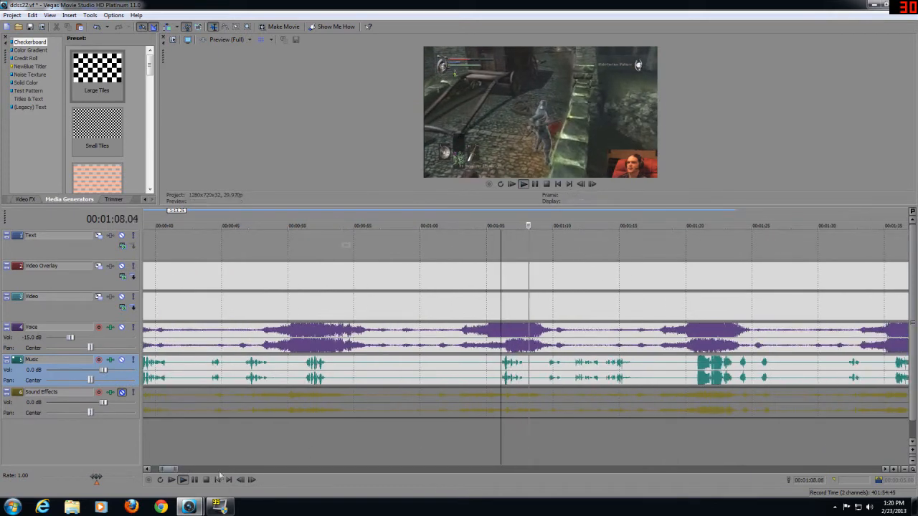
{"action": "left_click", "coordinate": [195, 481]}
{"action": "scroll", "coordinate": [299, 460], "scroll_direction": "down", "scroll_amount": 5}
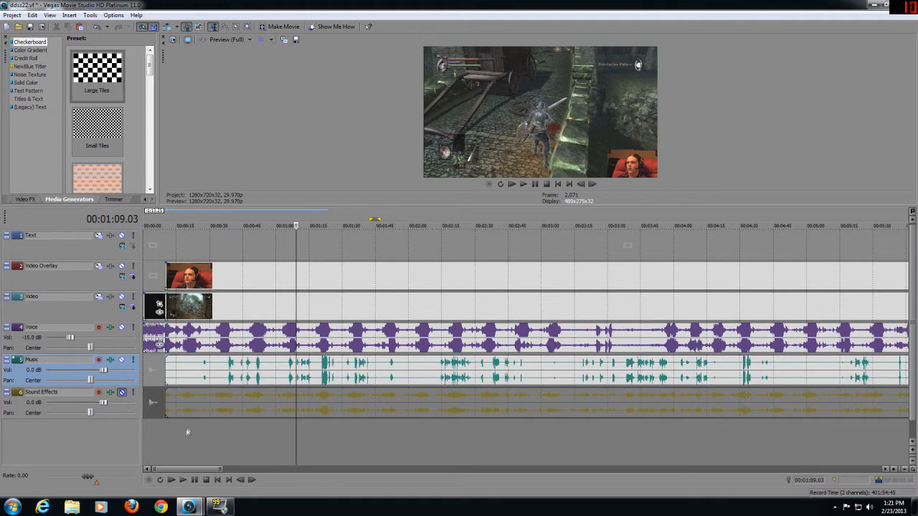
Step: Examine the Music track's waveform for a passage around 00:15:51.21
{"action": "left_click", "coordinate": [208, 446]}
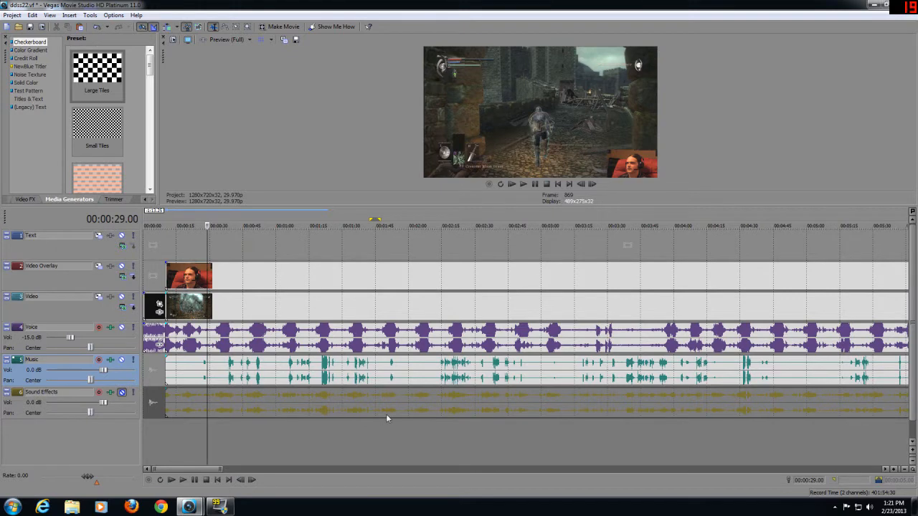
{"action": "scroll", "coordinate": [386, 414], "scroll_direction": "down", "scroll_amount": 5}
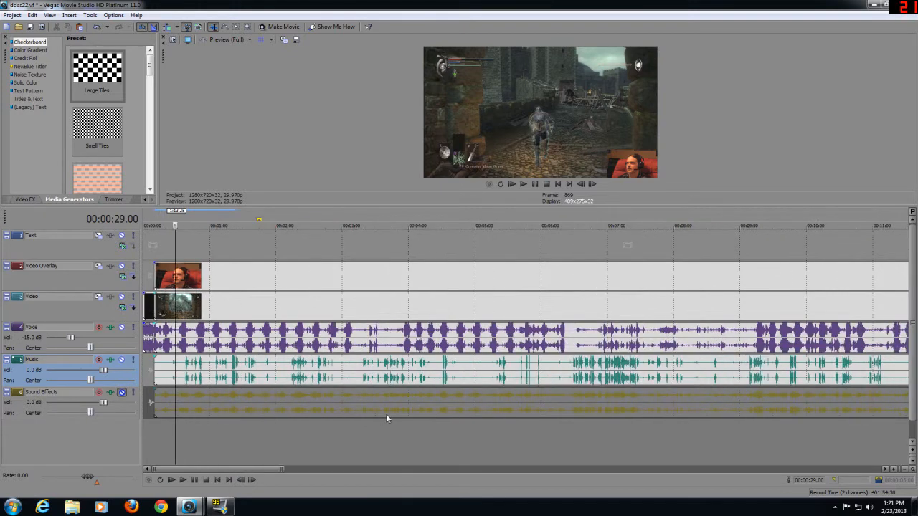
{"action": "left_click", "coordinate": [660, 440]}
{"action": "scroll", "coordinate": [678, 434], "scroll_direction": "up", "scroll_amount": 5}
{"action": "left_click", "coordinate": [556, 441]}
{"action": "scroll", "coordinate": [569, 437], "scroll_direction": "up", "scroll_amount": 5}
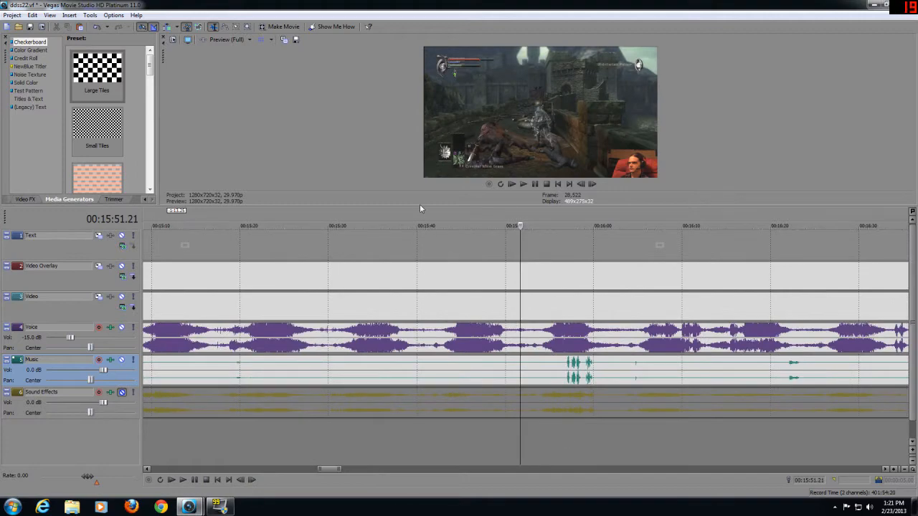
Step: Enlarge the video preview to 780x439 and bring the Voice, Music and Sound Effects tracks into view
{"action": "left_click_drag", "start_coordinate": [420, 206], "coordinate": [441, 276]}
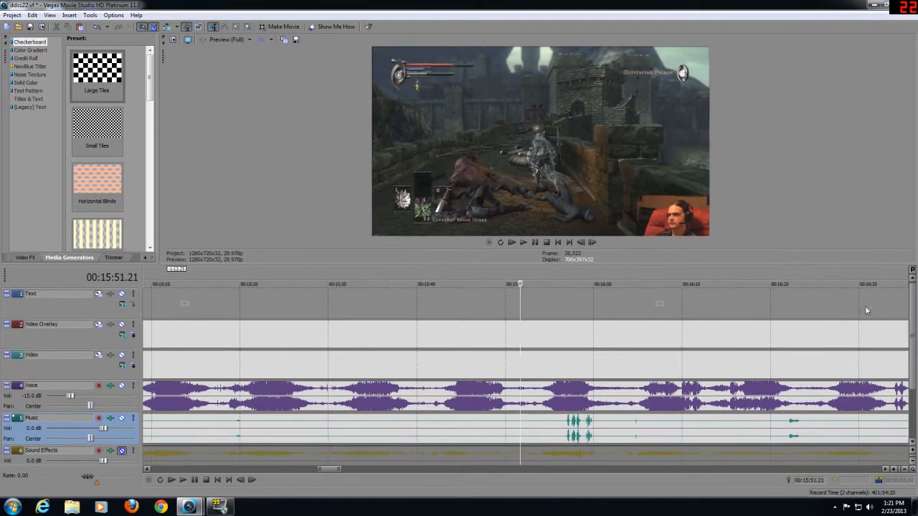
{"action": "left_click_drag", "start_coordinate": [913, 301], "coordinate": [915, 340]}
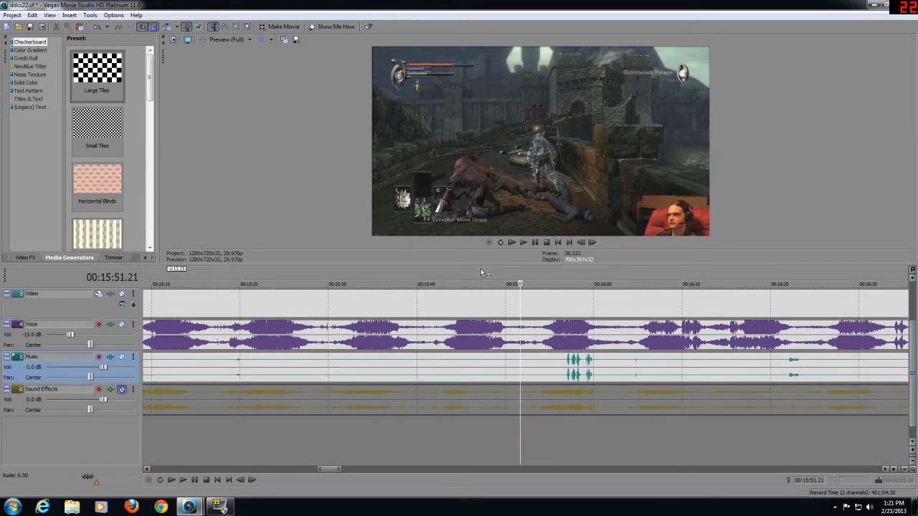
{"action": "left_click_drag", "start_coordinate": [478, 263], "coordinate": [478, 283]}
Step: Play the passage from 00:15:56.21 and pause at 00:16:03.10
{"action": "left_click", "coordinate": [562, 442]}
{"action": "scroll", "coordinate": [563, 440], "scroll_direction": "up", "scroll_amount": 5}
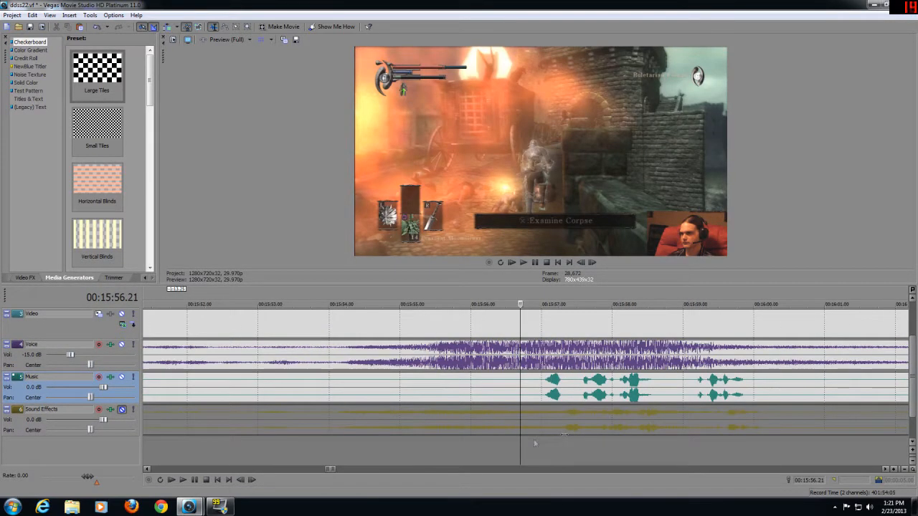
{"action": "left_click", "coordinate": [183, 479]}
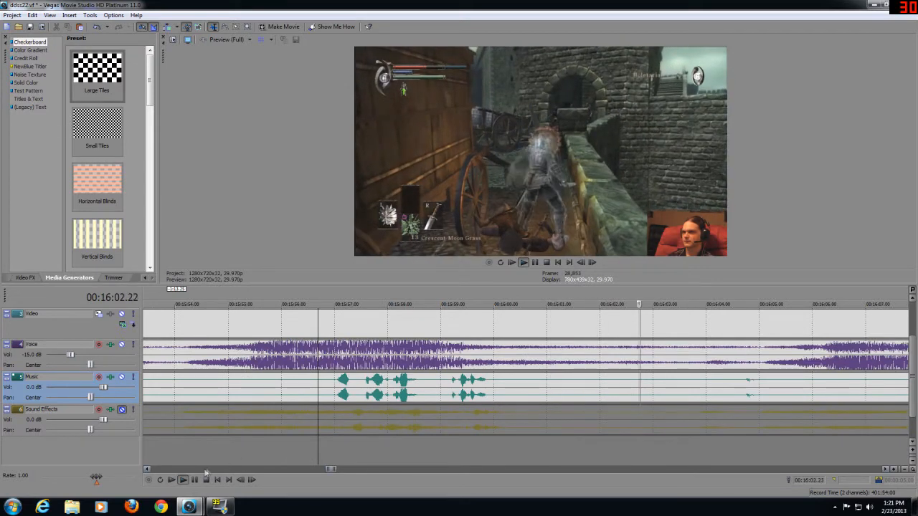
{"action": "key", "text": "Return"}
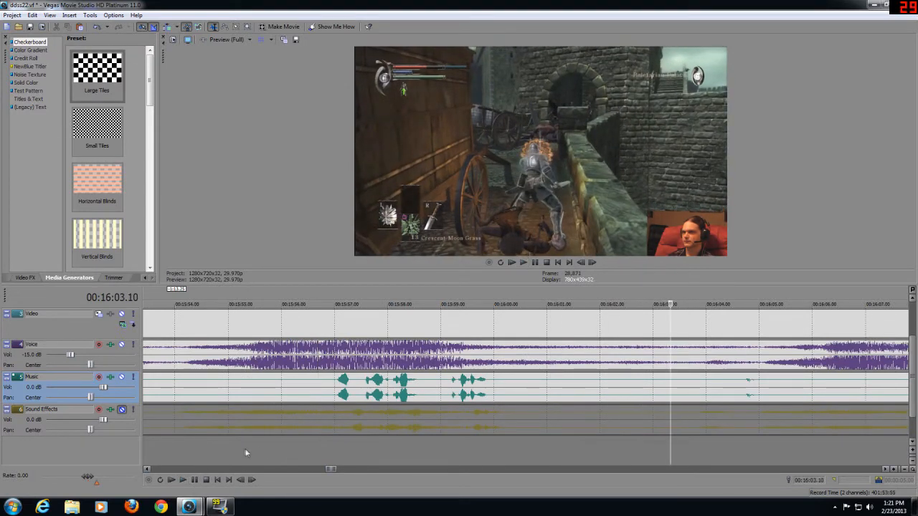
Step: Delete the Music clip's section from 00:15:56.01 to 00:15:56.20 and shift the part after the gap 3 frames earlier
{"action": "left_click", "coordinate": [283, 406]}
{"action": "left_click_drag", "start_coordinate": [282, 453], "coordinate": [315, 450]}
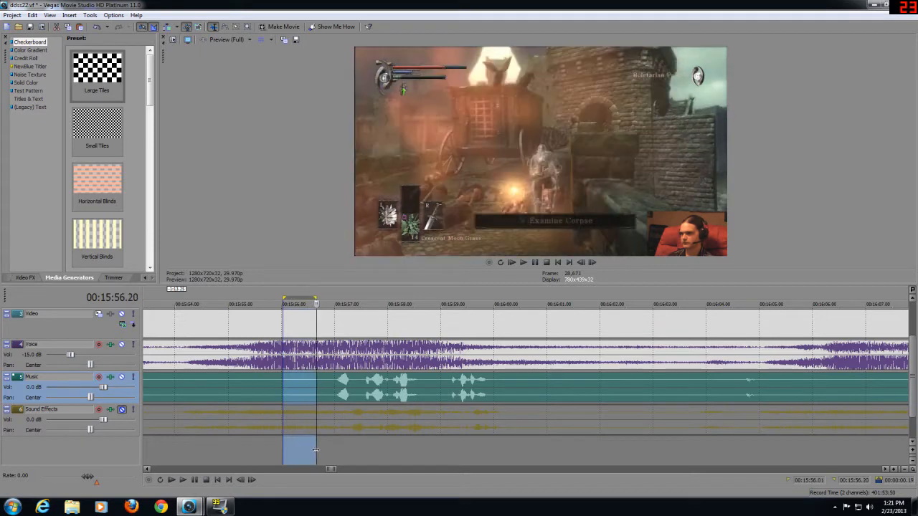
{"action": "key", "text": "Delete"}
{"action": "left_click", "coordinate": [251, 460]}
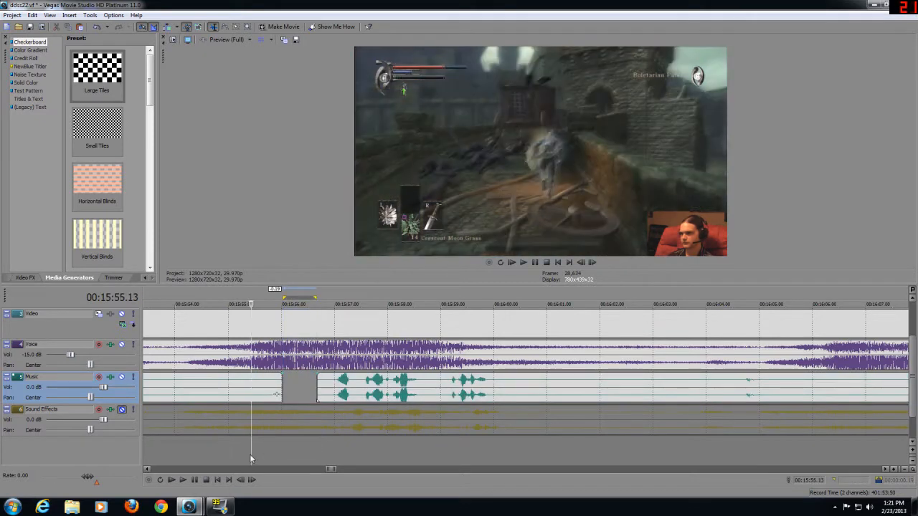
{"action": "left_click_drag", "start_coordinate": [323, 388], "coordinate": [317, 388]}
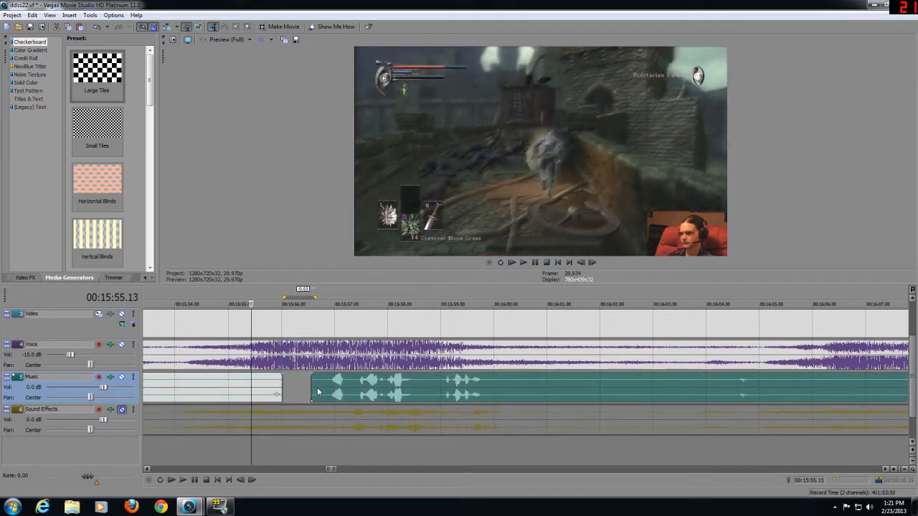
{"action": "scroll", "coordinate": [610, 397], "scroll_direction": "down", "scroll_amount": 8}
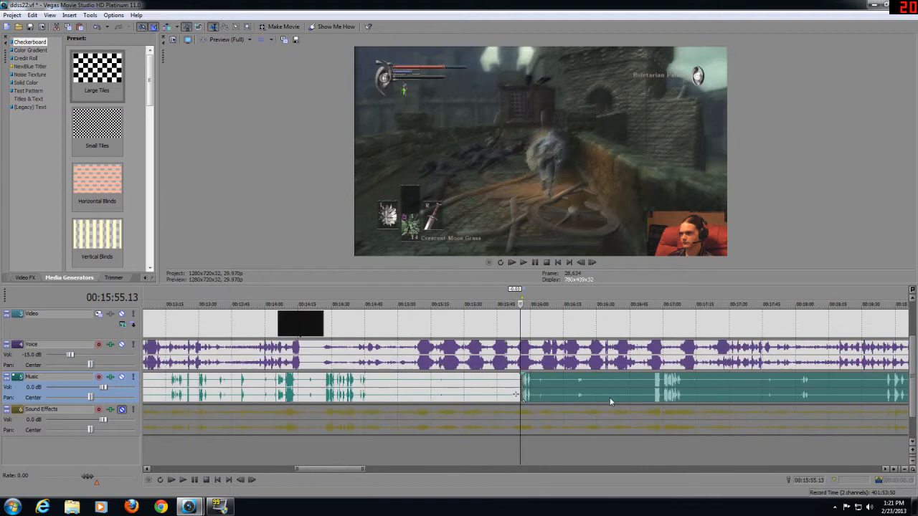
Step: Play the passage from 00:15:56.25 to check the Music clip's timing after the gap
{"action": "scroll", "coordinate": [662, 397], "scroll_direction": "down", "scroll_amount": 3}
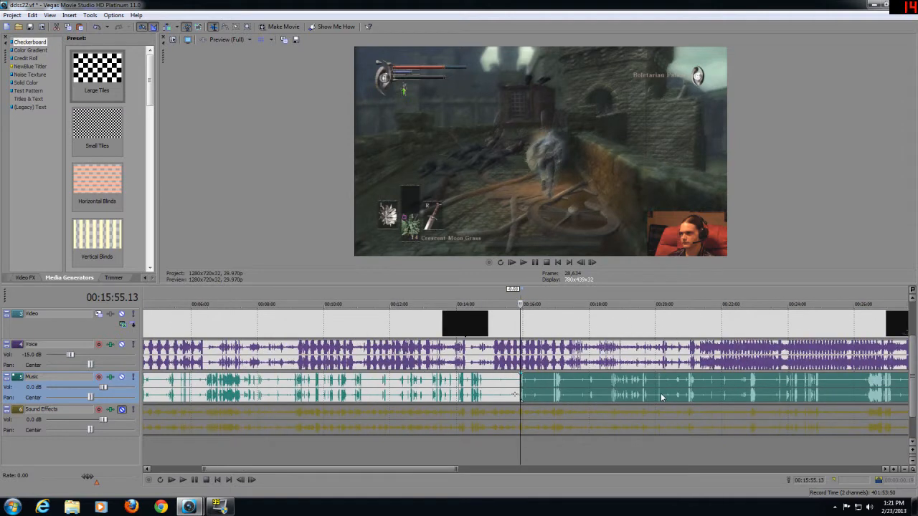
{"action": "scroll", "coordinate": [610, 414], "scroll_direction": "up", "scroll_amount": 8}
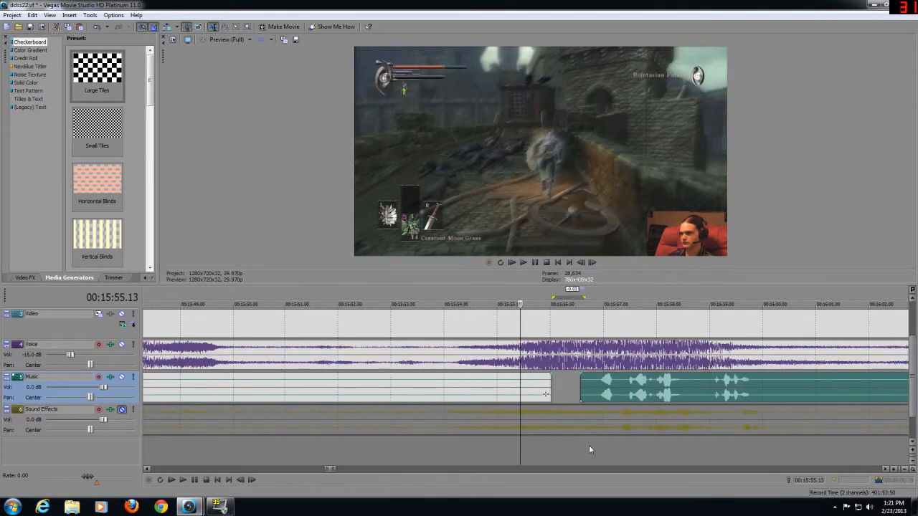
{"action": "left_click", "coordinate": [594, 449]}
{"action": "scroll", "coordinate": [600, 444], "scroll_direction": "up", "scroll_amount": 3}
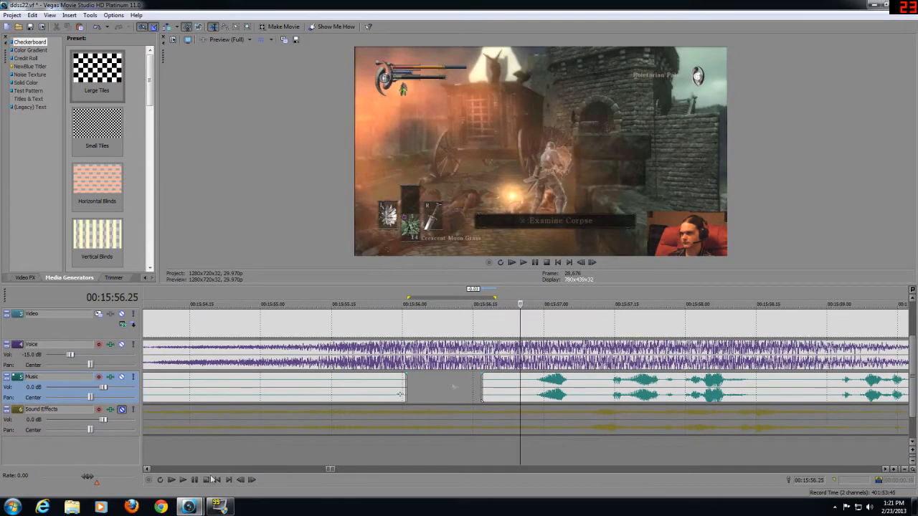
{"action": "left_click", "coordinate": [185, 480]}
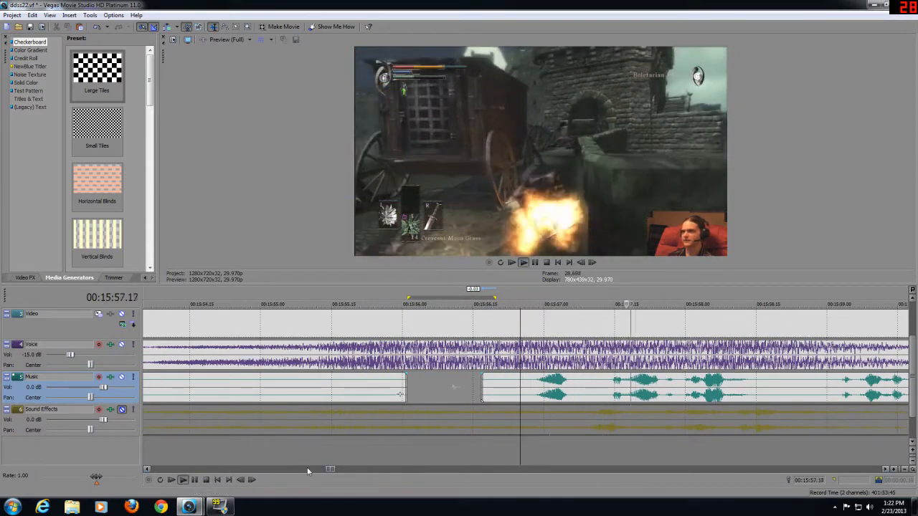
{"action": "scroll", "coordinate": [336, 462], "scroll_direction": "down", "scroll_amount": 2}
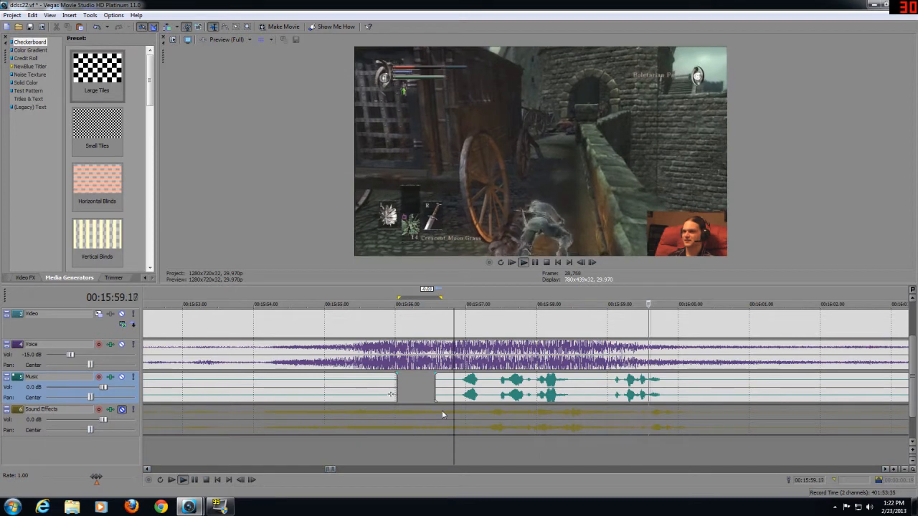
Step: Shift the Music clip after the gap 10 frames later and play the passage from 00:15:57, pausing at 00:16:03.19
{"action": "left_click_drag", "start_coordinate": [481, 393], "coordinate": [506, 392]}
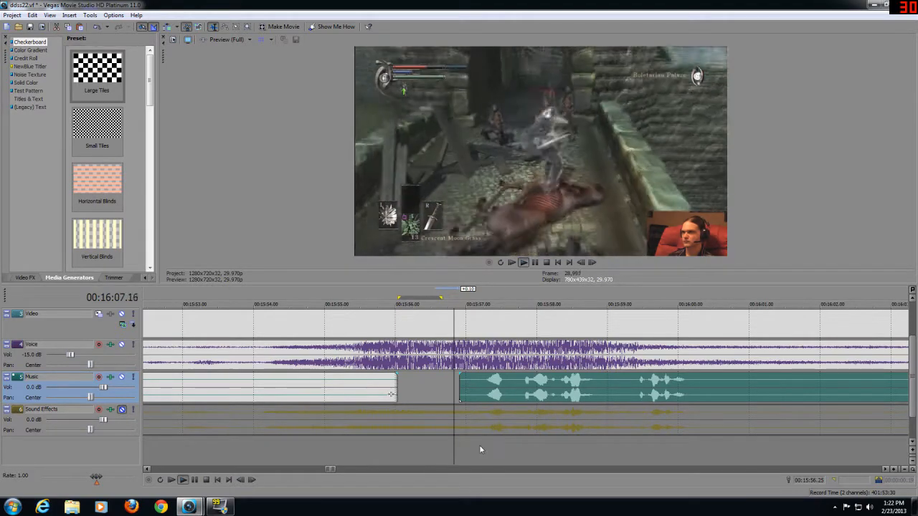
{"action": "left_click", "coordinate": [480, 447]}
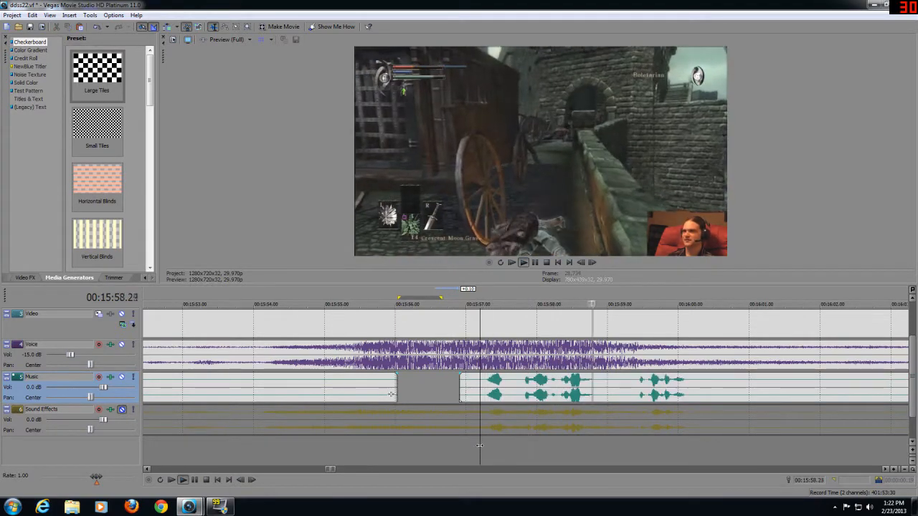
{"action": "scroll", "coordinate": [481, 444], "scroll_direction": "down", "scroll_amount": 1}
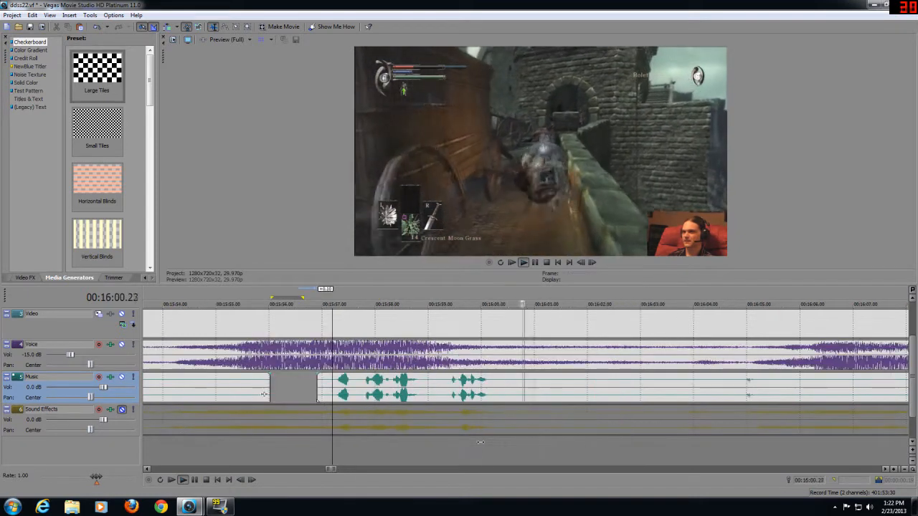
{"action": "left_click", "coordinate": [194, 480]}
{"action": "scroll", "coordinate": [324, 449], "scroll_direction": "down", "scroll_amount": 3}
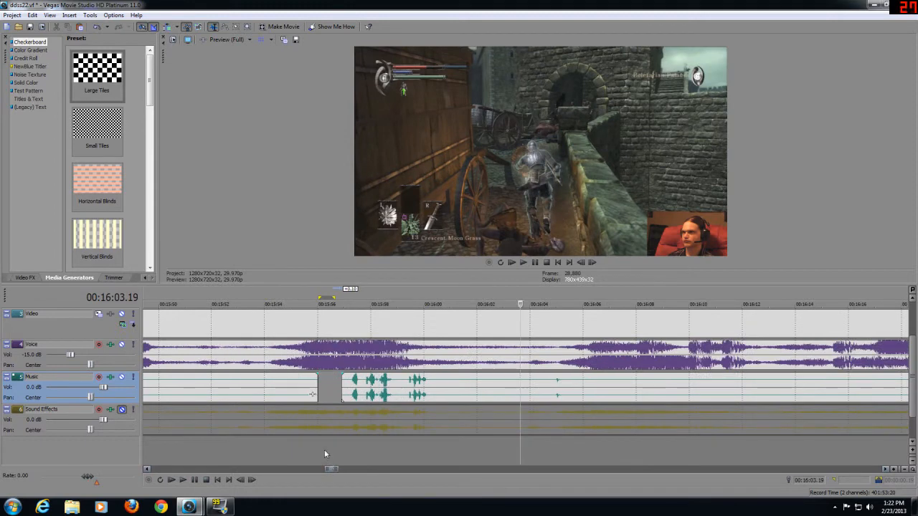
Step: Shrink the video preview to 507x285 so that all six tracks show across the project's whole length
{"action": "scroll", "coordinate": [324, 449], "scroll_direction": "down", "scroll_amount": 5}
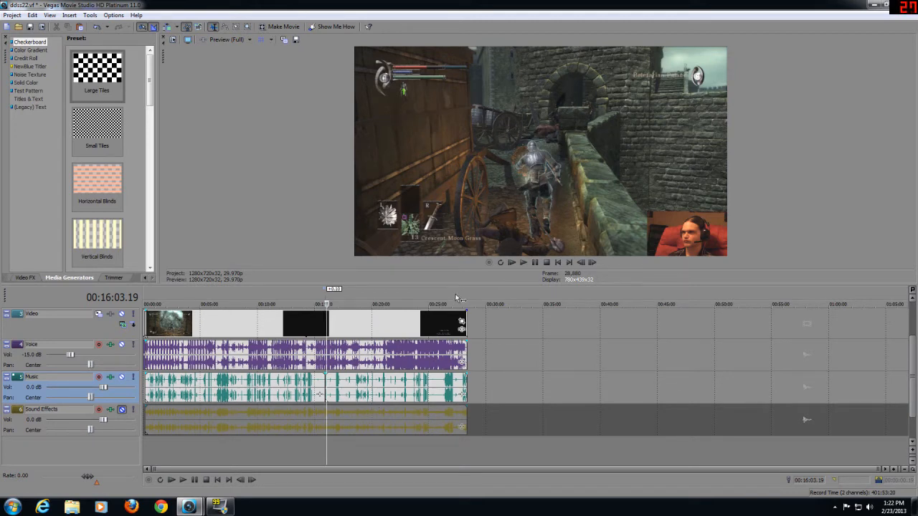
{"action": "left_click_drag", "start_coordinate": [457, 285], "coordinate": [457, 211]}
{"action": "scroll", "coordinate": [305, 466], "scroll_direction": "up", "scroll_amount": 2}
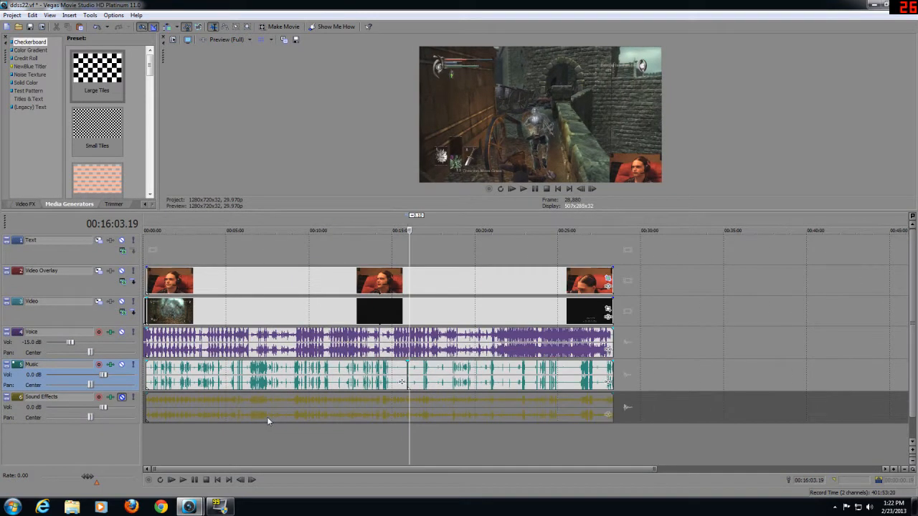
Step: Move the gameplay video and its grouped Voice audio over five minutes later, then return them to the intro's end
{"action": "left_click_drag", "start_coordinate": [309, 315], "coordinate": [397, 316]}
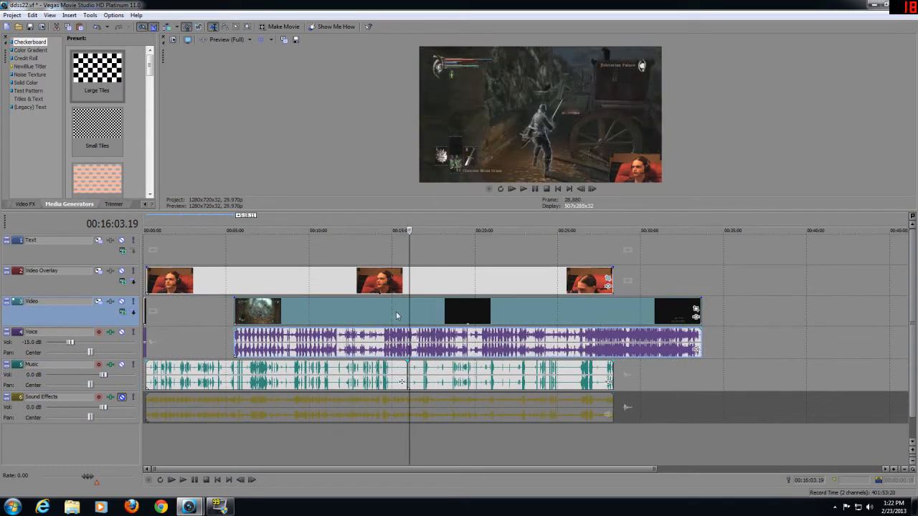
{"action": "mouse_move", "coordinate": [336, 311]}
{"action": "left_mouse_down"}
{"action": "mouse_move", "coordinate": [353, 312]}
{"action": "mouse_move", "coordinate": [343, 312]}
{"action": "left_mouse_up"}
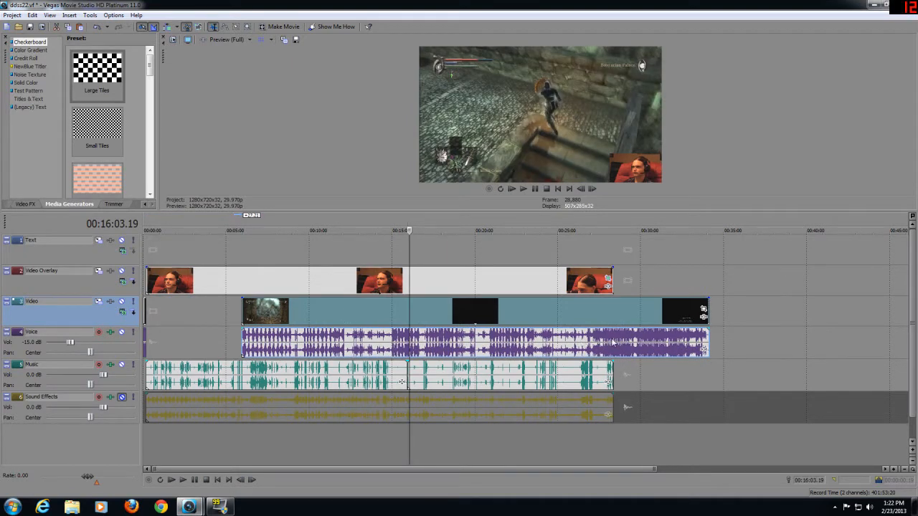
{"action": "left_click_drag", "start_coordinate": [614, 343], "coordinate": [519, 348]}
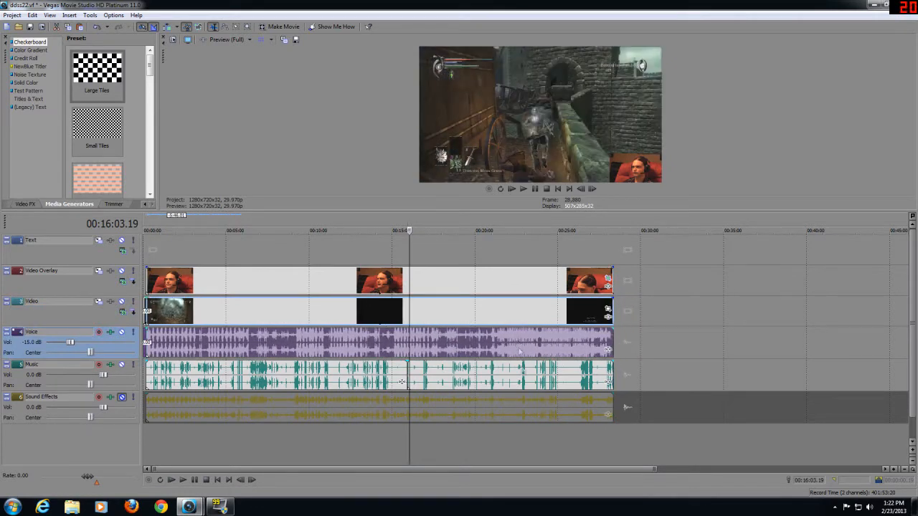
{"action": "left_click", "coordinate": [502, 439]}
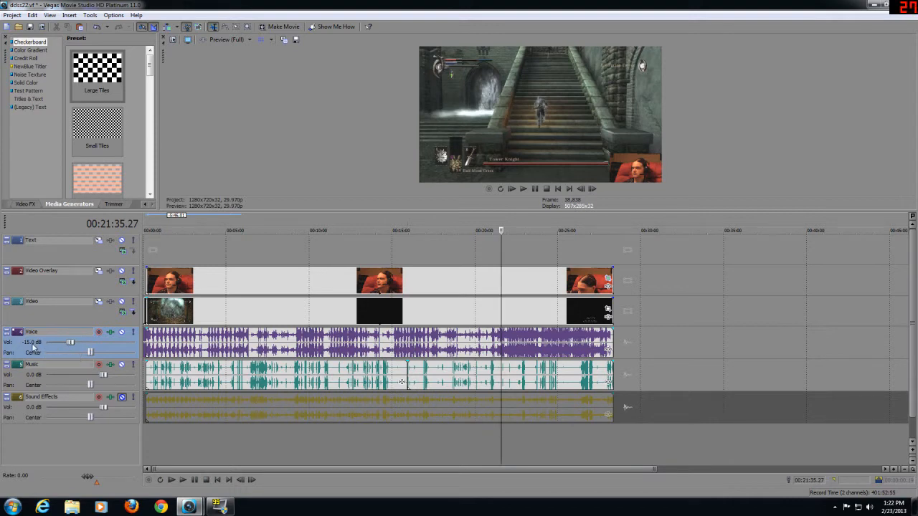
Step: Play the intro from the project start, pause at 00:00:10.12 and stop playback
{"action": "left_click", "coordinate": [174, 438]}
{"action": "scroll", "coordinate": [223, 403], "scroll_direction": "up", "scroll_amount": 5}
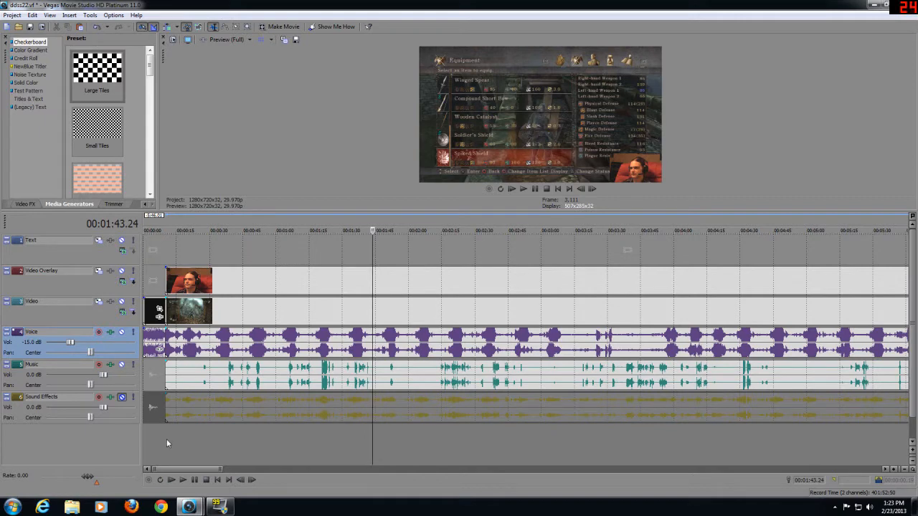
{"action": "scroll", "coordinate": [239, 435], "scroll_direction": "down", "scroll_amount": 5}
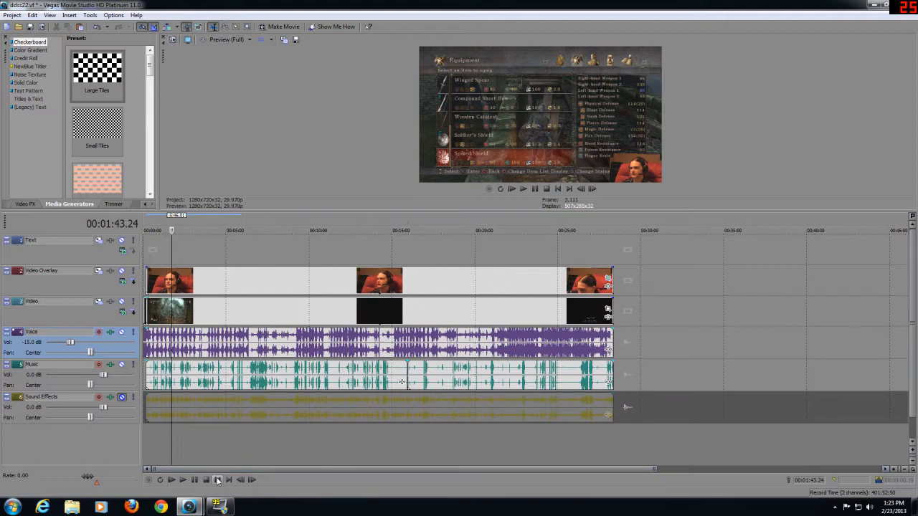
{"action": "left_click", "coordinate": [217, 480]}
{"action": "scroll", "coordinate": [206, 420], "scroll_direction": "up", "scroll_amount": 10}
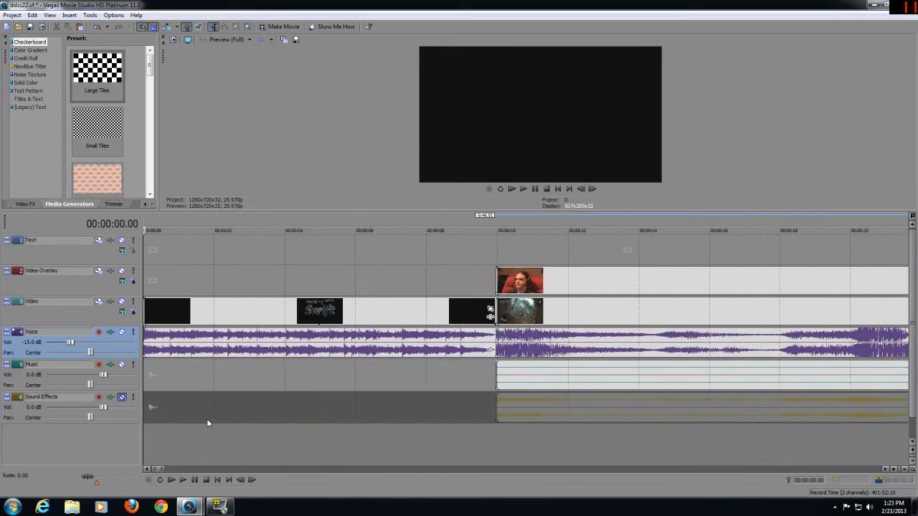
{"action": "left_click", "coordinate": [183, 480]}
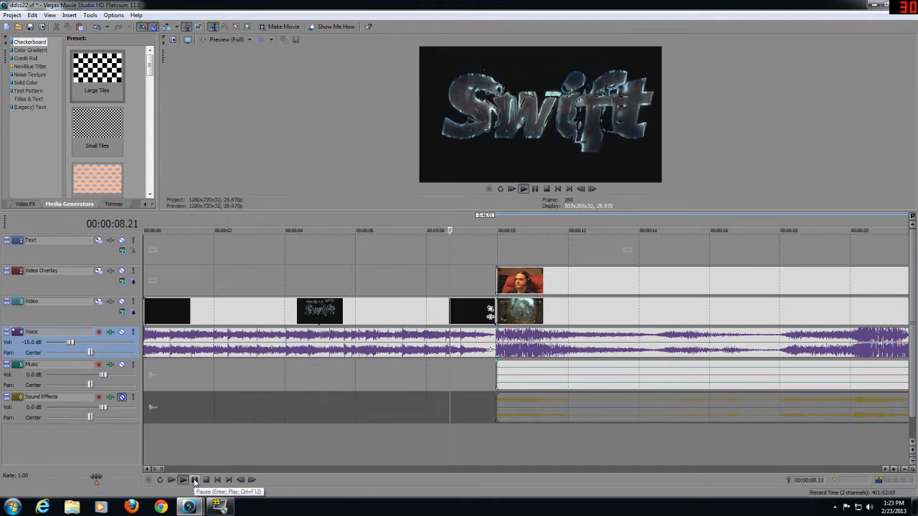
{"action": "left_click", "coordinate": [194, 481]}
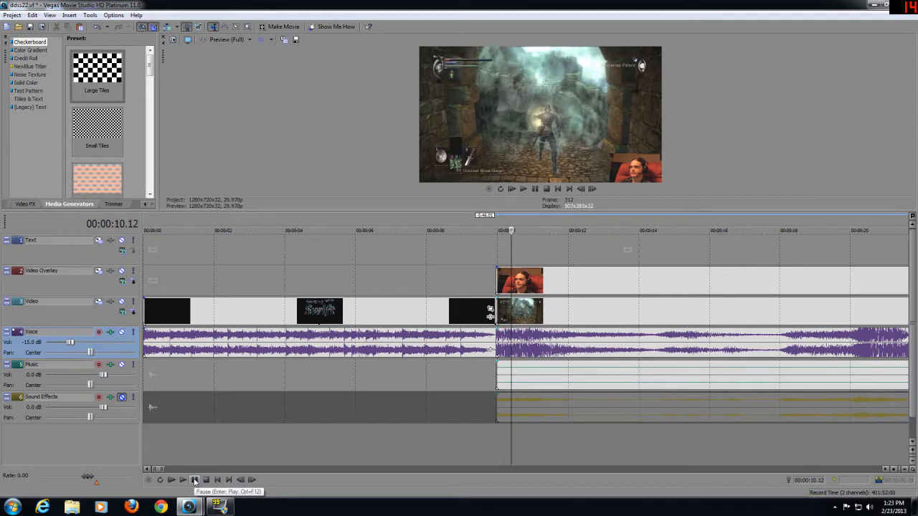
{"action": "left_click", "coordinate": [206, 480]}
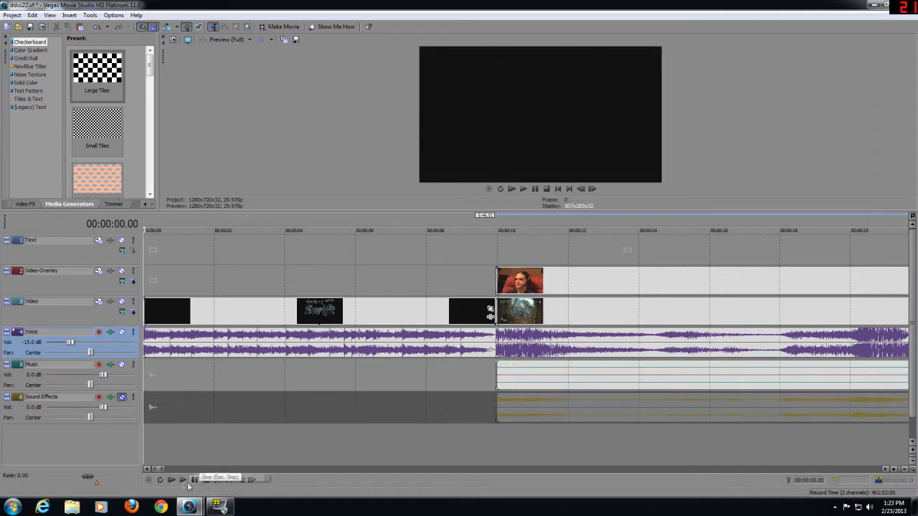
Step: Select the intro clip, then inspect the IntroM2012 file's details in the Game-Apps folder and close the Open dialog without loading it
{"action": "left_click", "coordinate": [259, 320]}
{"action": "mouse_move", "coordinate": [260, 320]}
{"action": "left_mouse_down"}
{"action": "mouse_move", "coordinate": [311, 322]}
{"action": "mouse_move", "coordinate": [251, 323]}
{"action": "left_mouse_up"}
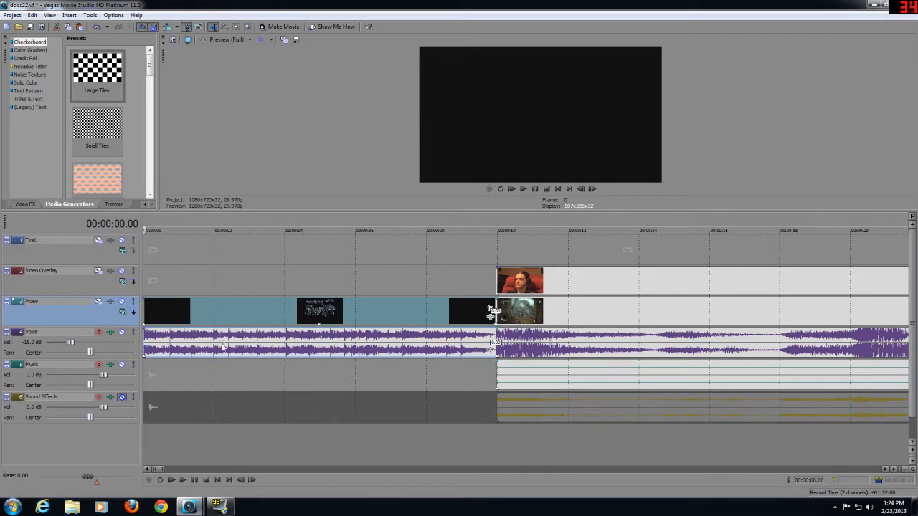
{"action": "left_click", "coordinate": [13, 15]}
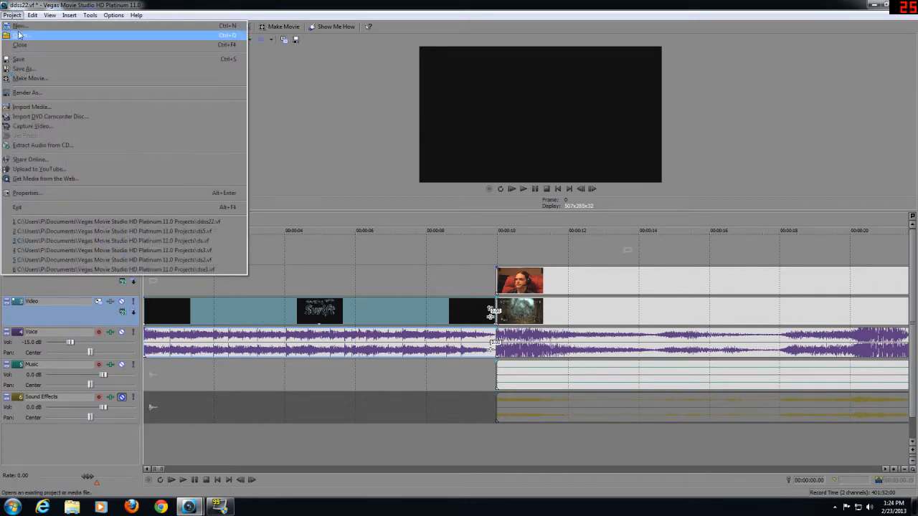
{"action": "left_click", "coordinate": [20, 34]}
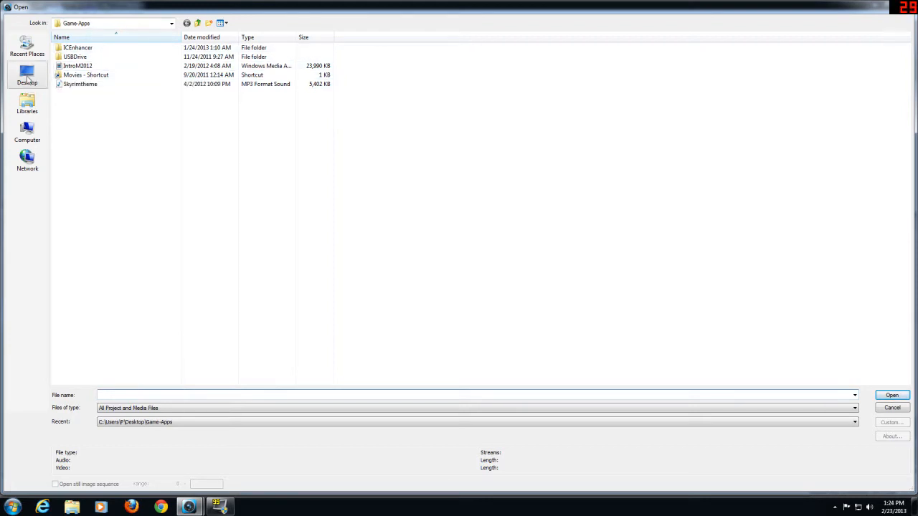
{"action": "left_click", "coordinate": [83, 67]}
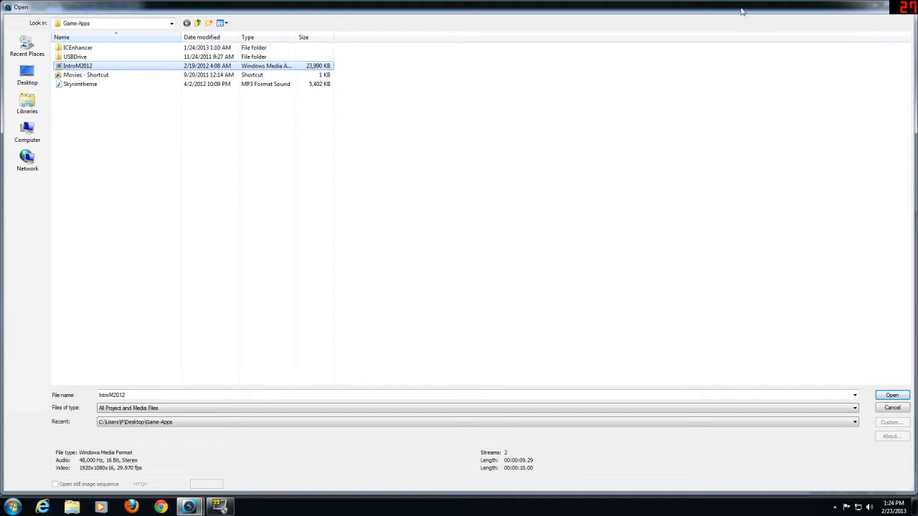
{"action": "double_click", "coordinate": [694, 12]}
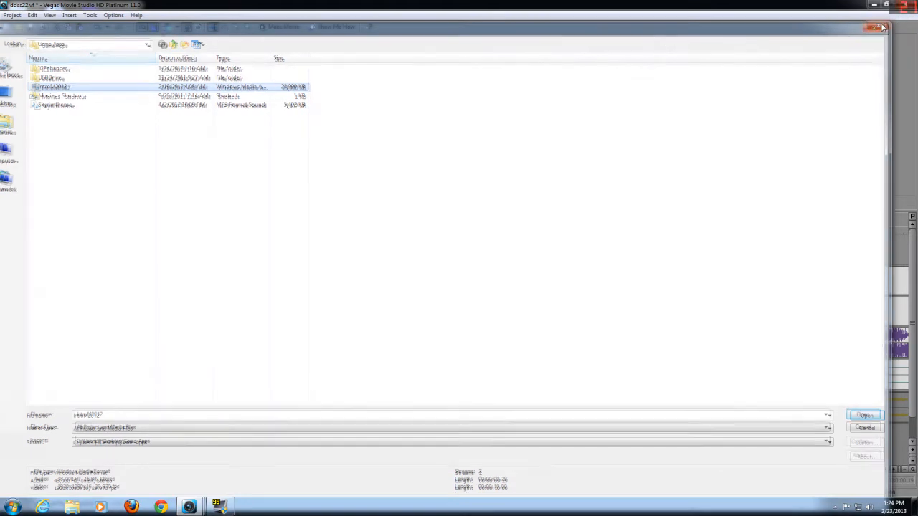
{"action": "left_click", "coordinate": [884, 26]}
Step: Replay the intro from the project start and stop before the gameplay begins
{"action": "left_click", "coordinate": [274, 453]}
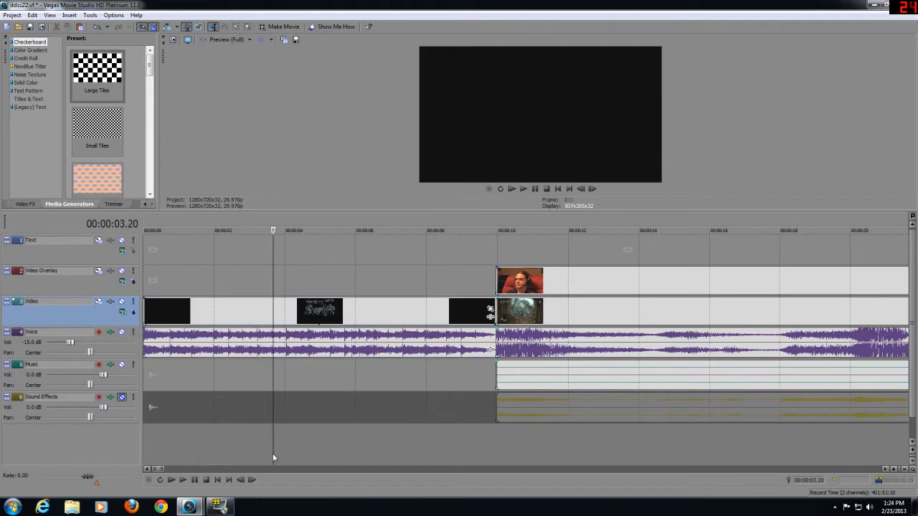
{"action": "left_click", "coordinate": [217, 480]}
{"action": "left_click", "coordinate": [183, 479]}
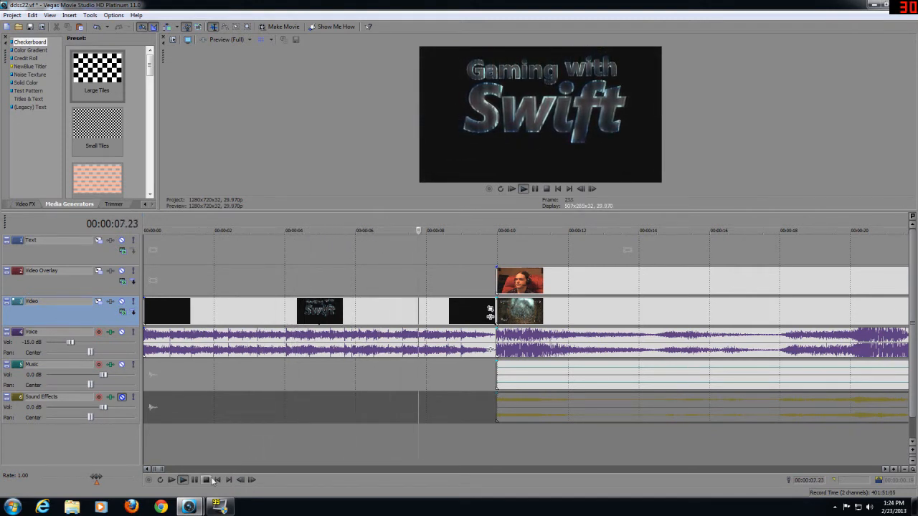
{"action": "left_click", "coordinate": [207, 480]}
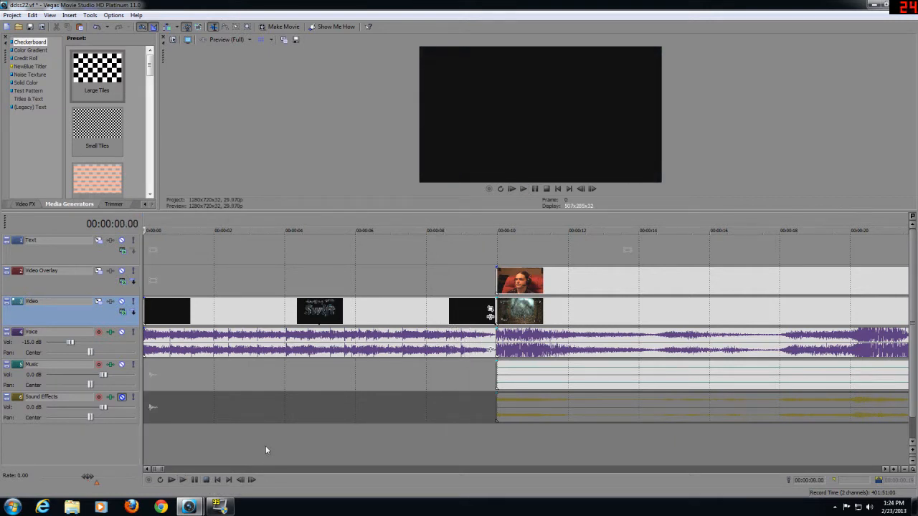
Step: Add a Titles & Text title with the Speedy preset to the Video Overlay track at about 00:00:03
{"action": "left_click_drag", "start_coordinate": [159, 154], "coordinate": [252, 163]}
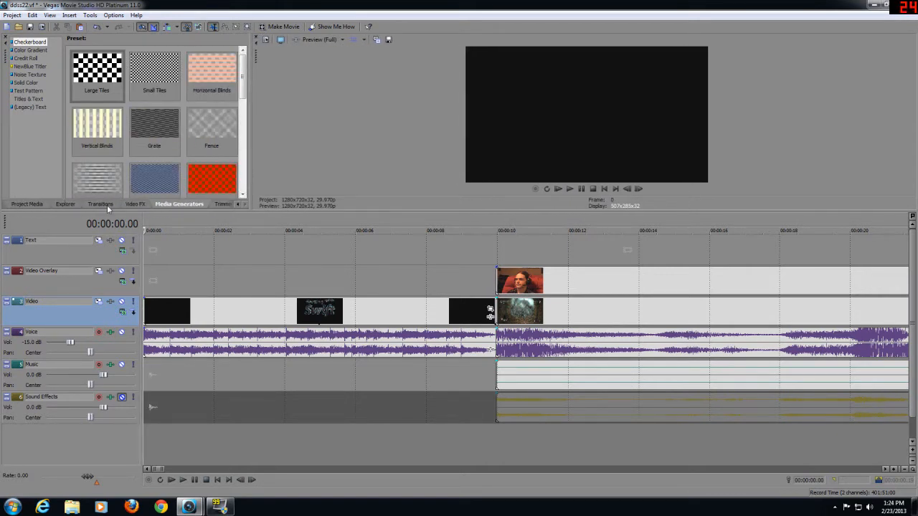
{"action": "left_click", "coordinate": [37, 99]}
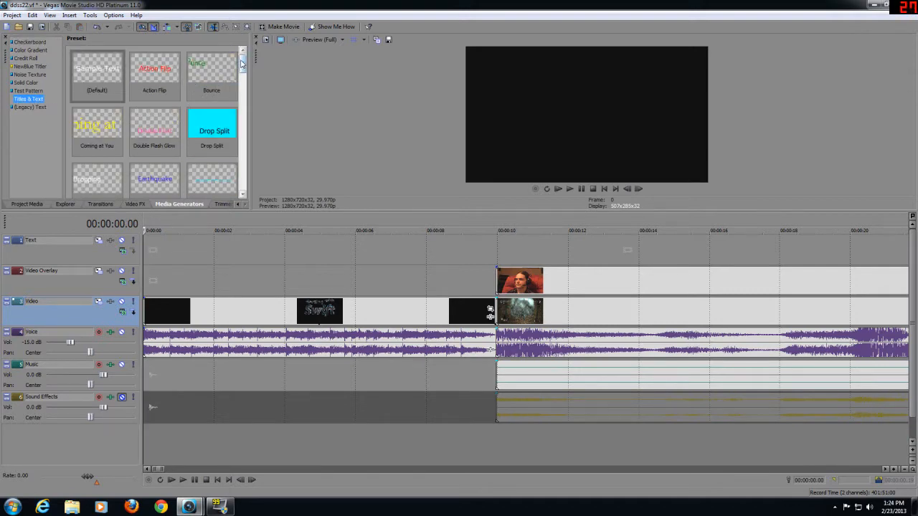
{"action": "left_click_drag", "start_coordinate": [242, 63], "coordinate": [241, 131]}
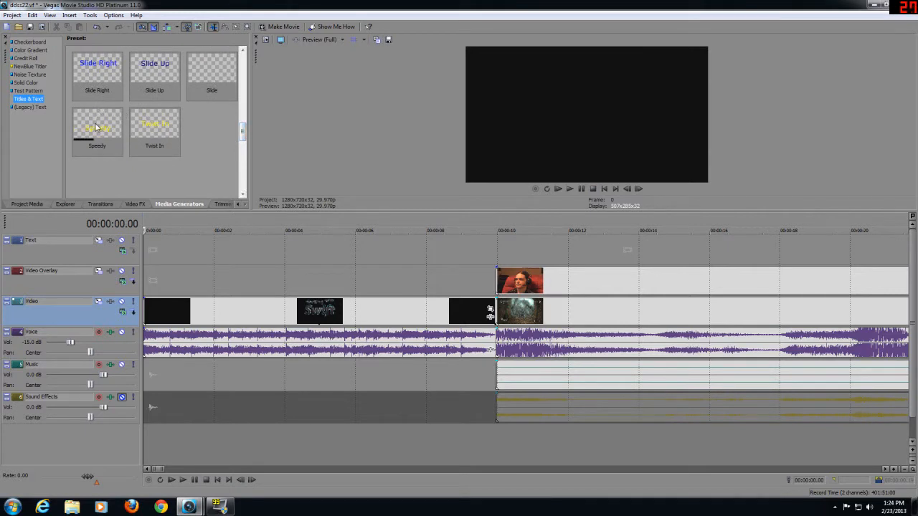
{"action": "left_click_drag", "start_coordinate": [97, 127], "coordinate": [269, 283]}
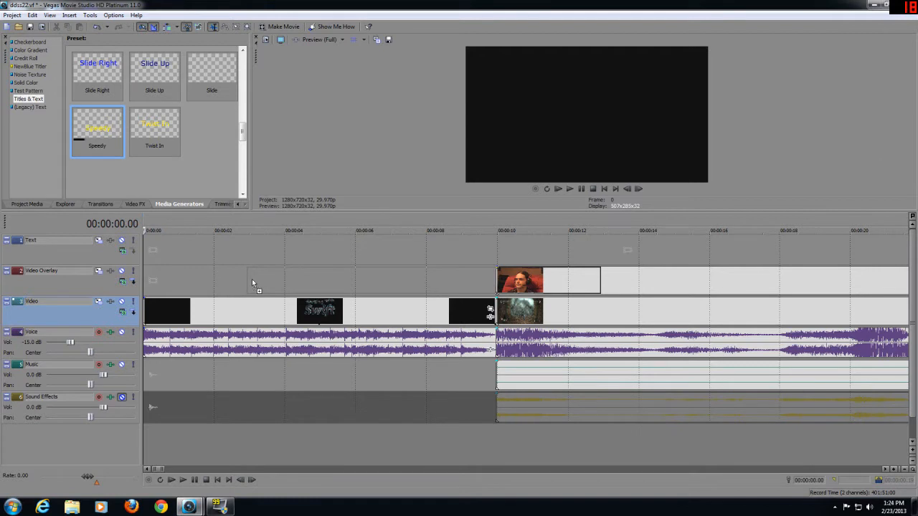
{"action": "left_click_drag", "start_coordinate": [251, 281], "coordinate": [251, 281]}
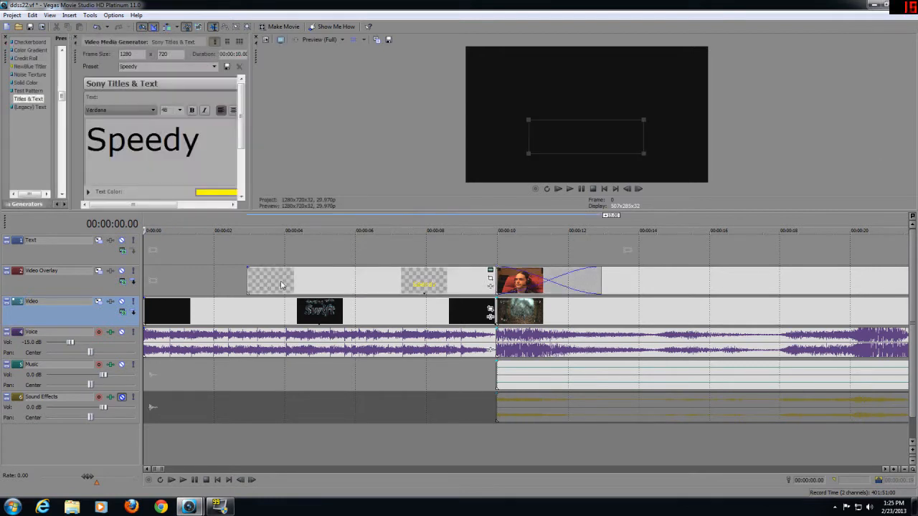
{"action": "left_click", "coordinate": [184, 444]}
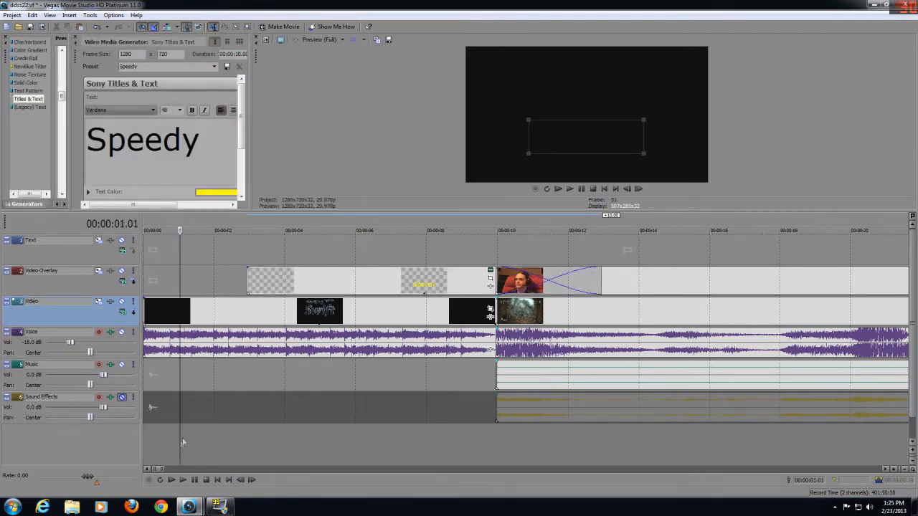
Step: Preview the Speedy title over the intro and move it to start at about 00:00:04 on the Video Overlay track
{"action": "left_click", "coordinate": [183, 480]}
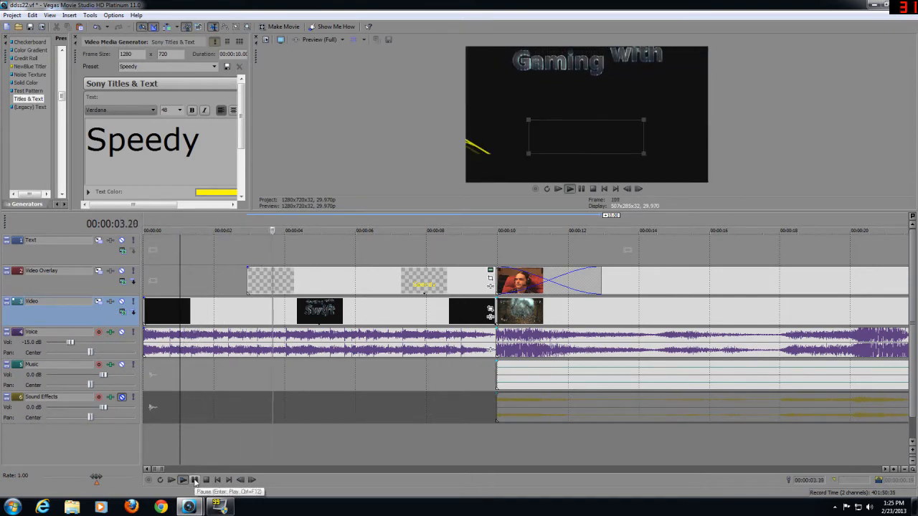
{"action": "left_click", "coordinate": [194, 480]}
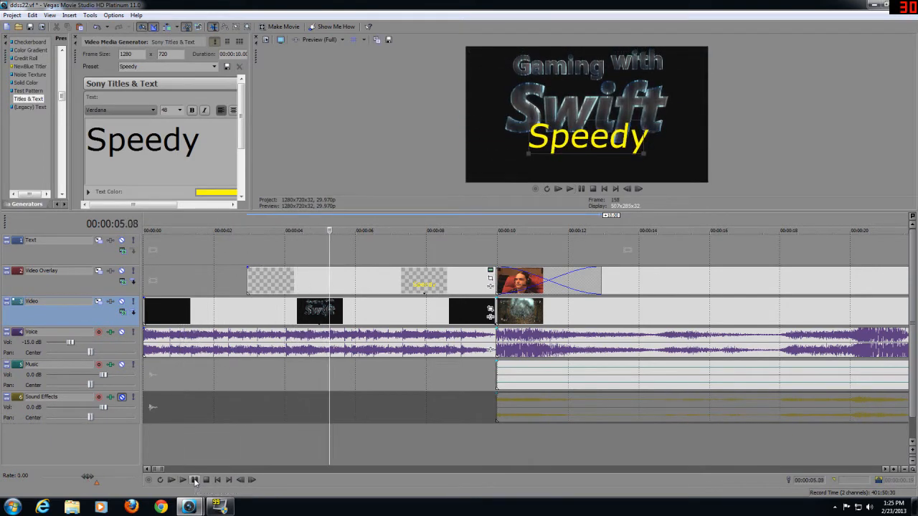
{"action": "left_click", "coordinate": [241, 480]}
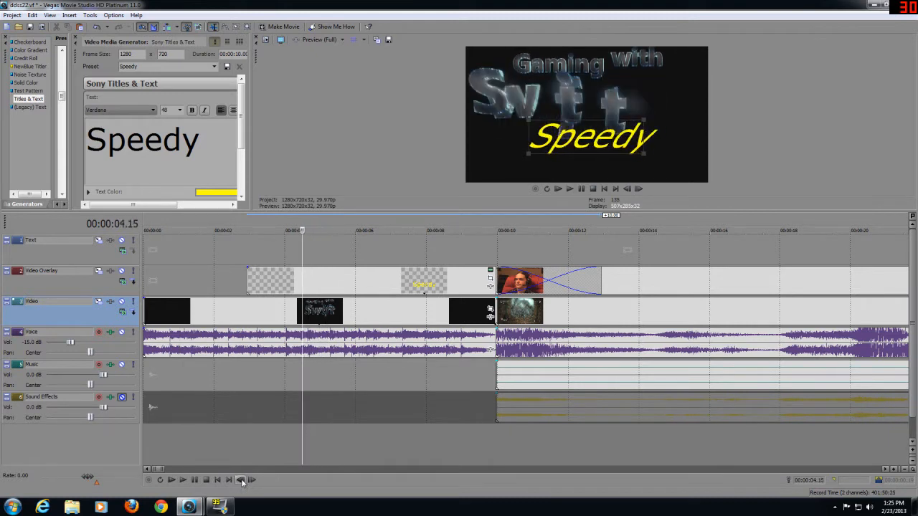
{"action": "left_click", "coordinate": [253, 480]}
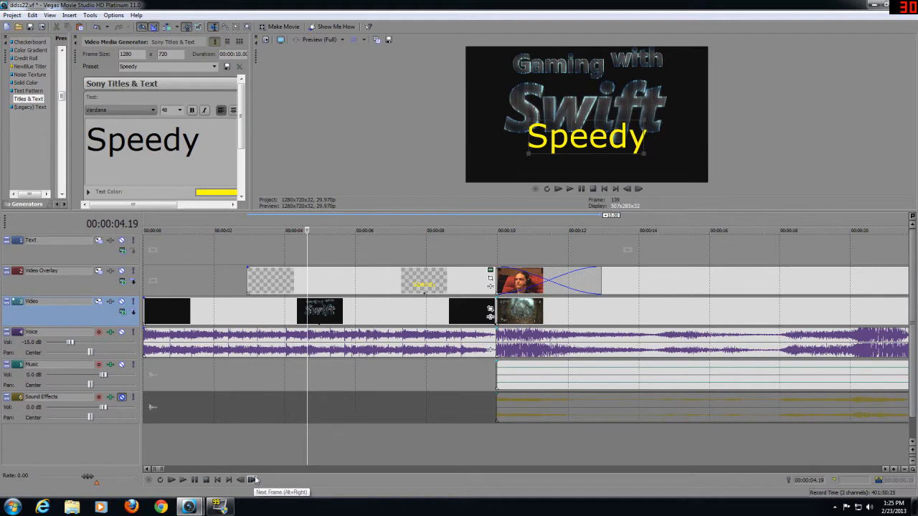
{"action": "left_click_drag", "start_coordinate": [339, 281], "coordinate": [376, 278]}
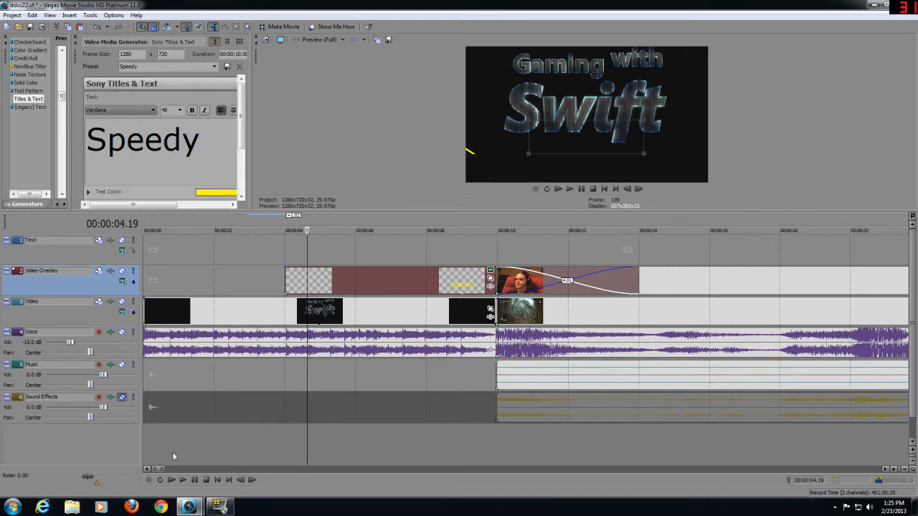
Step: Replay the intro from just before the moved title and pause at 00:00:06.26 with the Speedy text fully formed
{"action": "left_click", "coordinate": [271, 441]}
{"action": "left_click", "coordinate": [183, 480]}
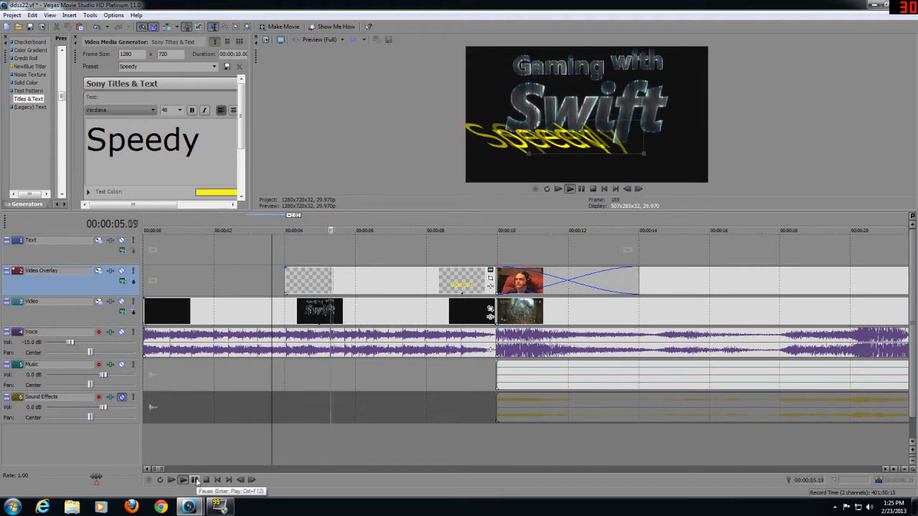
{"action": "left_click", "coordinate": [197, 480]}
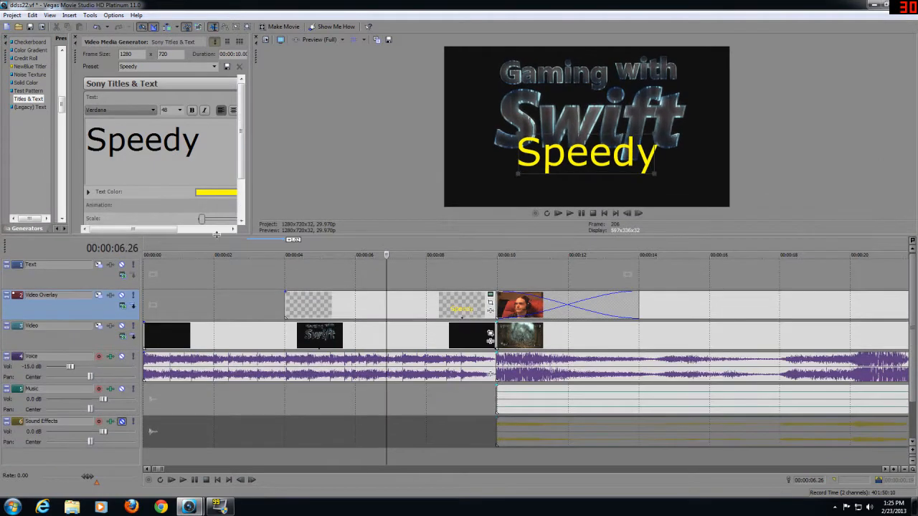
Step: Set the Speedy title's text color to white
{"action": "scroll", "coordinate": [241, 143], "scroll_direction": "down", "scroll_amount": 1}
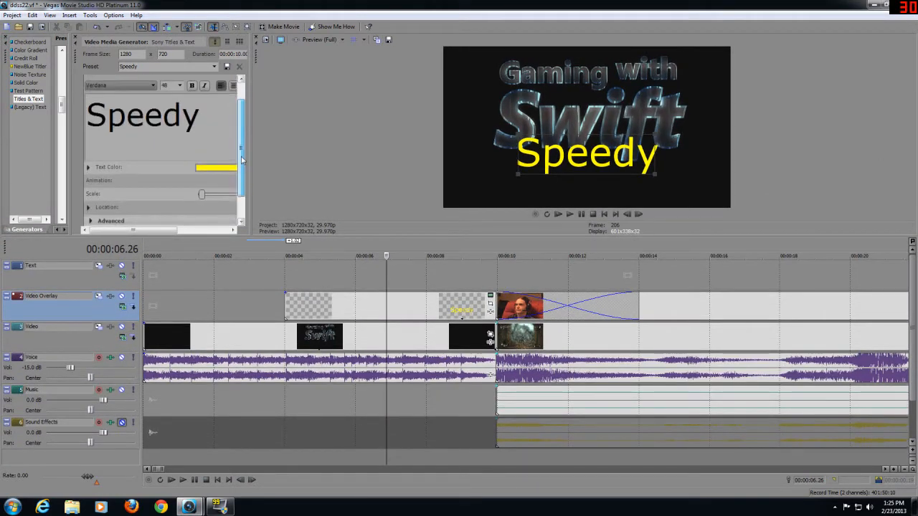
{"action": "left_click", "coordinate": [216, 171]}
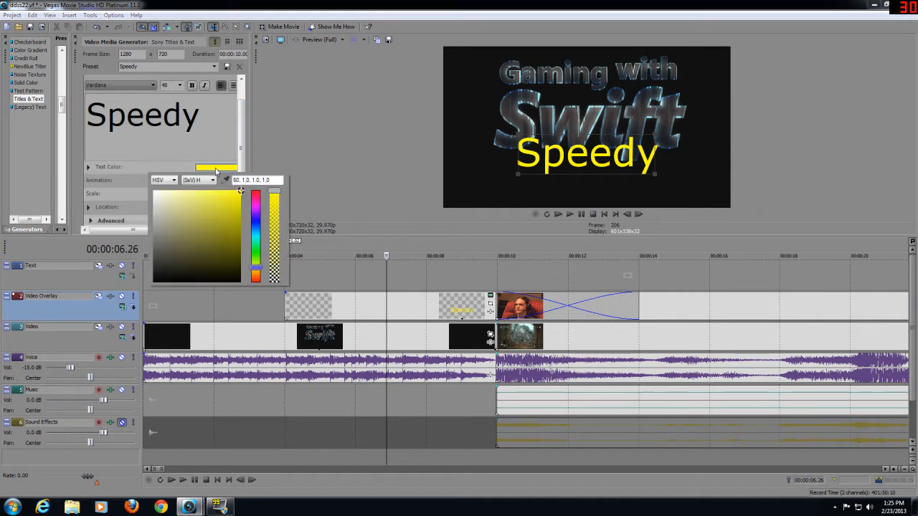
{"action": "left_click", "coordinate": [179, 202]}
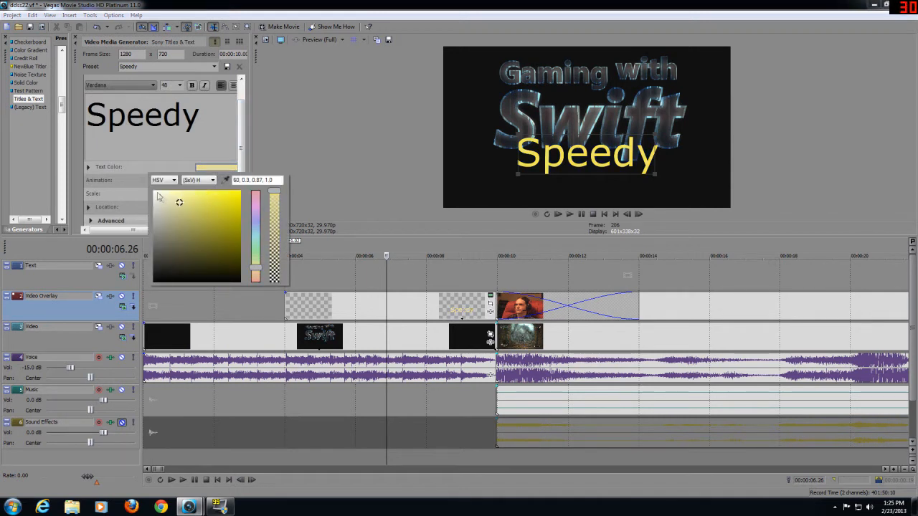
{"action": "left_click_drag", "start_coordinate": [162, 195], "coordinate": [154, 190]}
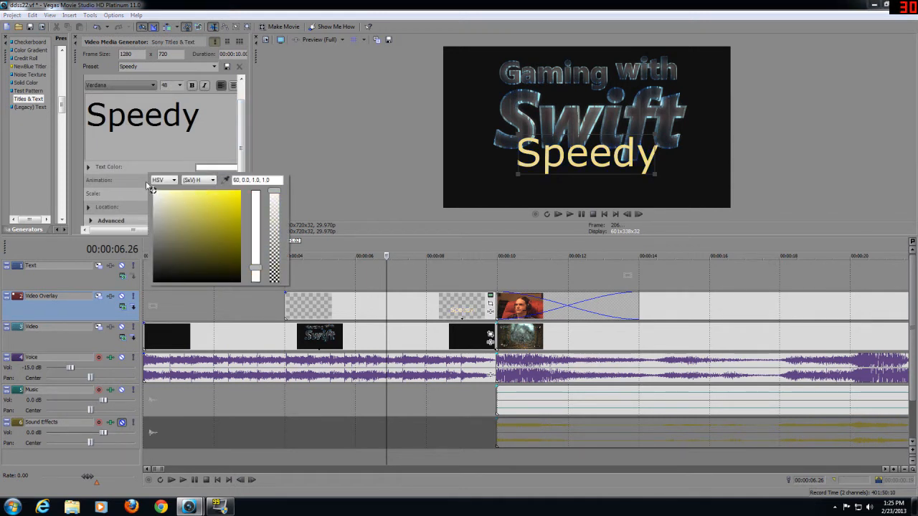
{"action": "left_click", "coordinate": [192, 163]}
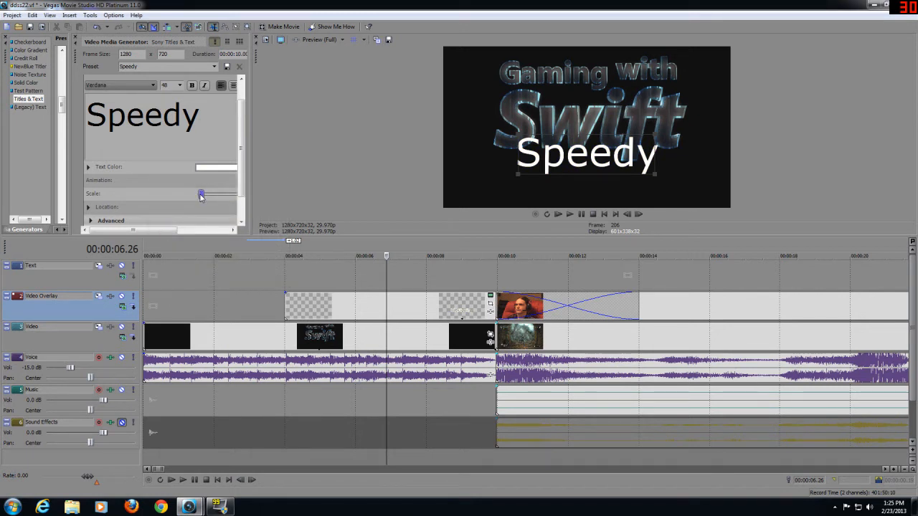
Step: Try smaller and larger sizes for the Speedy title over the intro logo
{"action": "left_click_drag", "start_coordinate": [202, 197], "coordinate": [201, 197]}
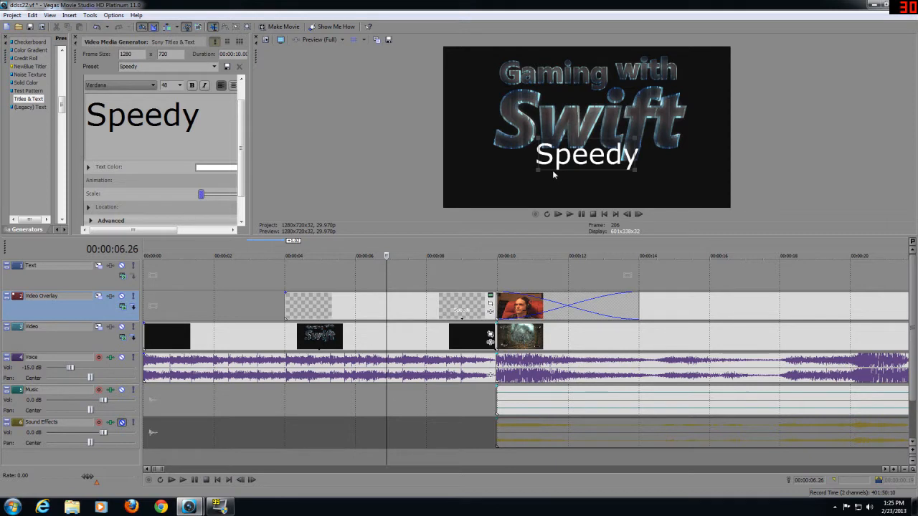
{"action": "left_click_drag", "start_coordinate": [538, 144], "coordinate": [655, 188]}
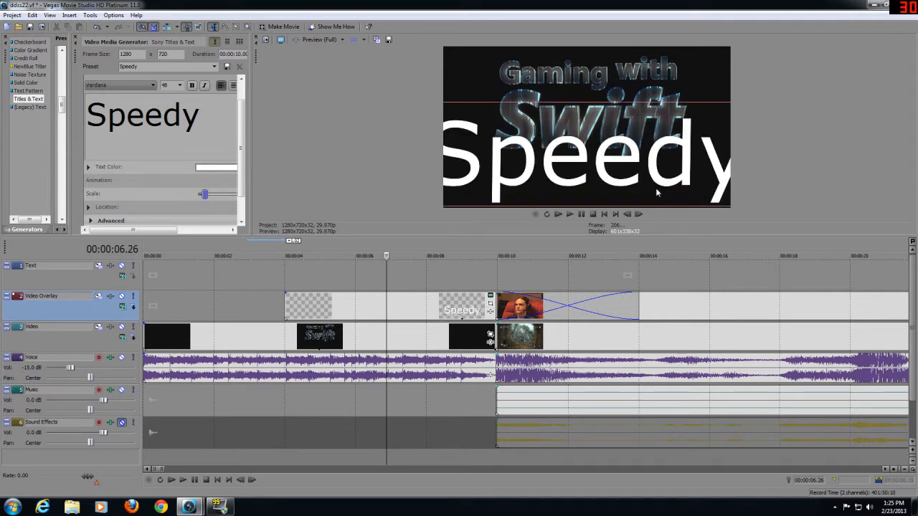
{"action": "left_click_drag", "start_coordinate": [702, 204], "coordinate": [713, 207]}
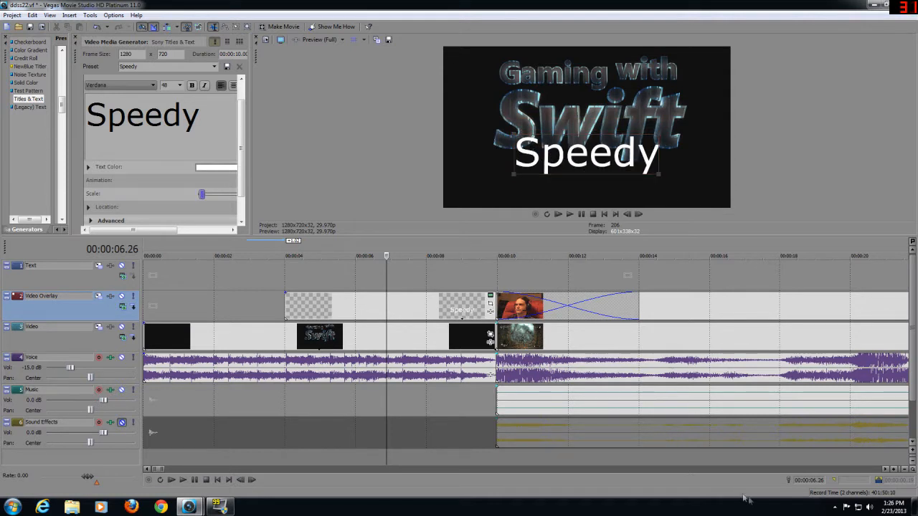
Step: Switch to Norton Security Suite and turn on Silent Mode for 2 hours
{"action": "left_click", "coordinate": [834, 507]}
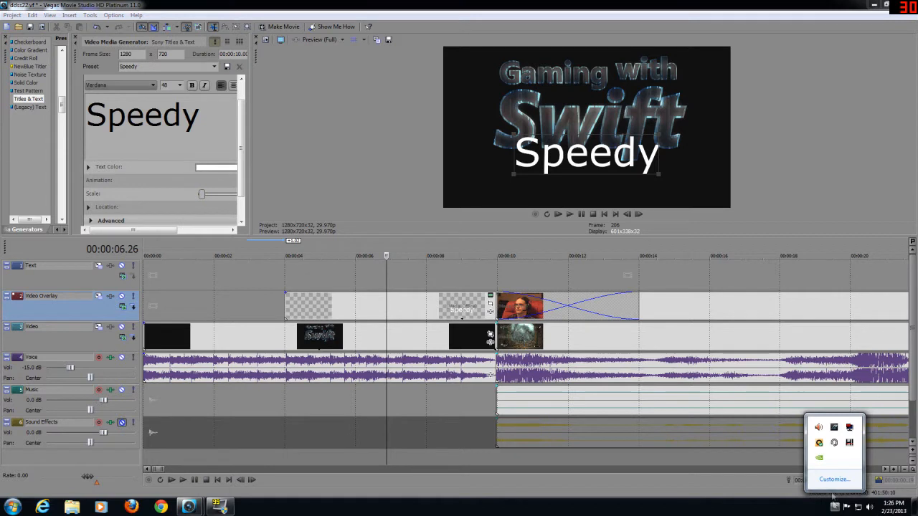
{"action": "right_click", "coordinate": [819, 446]}
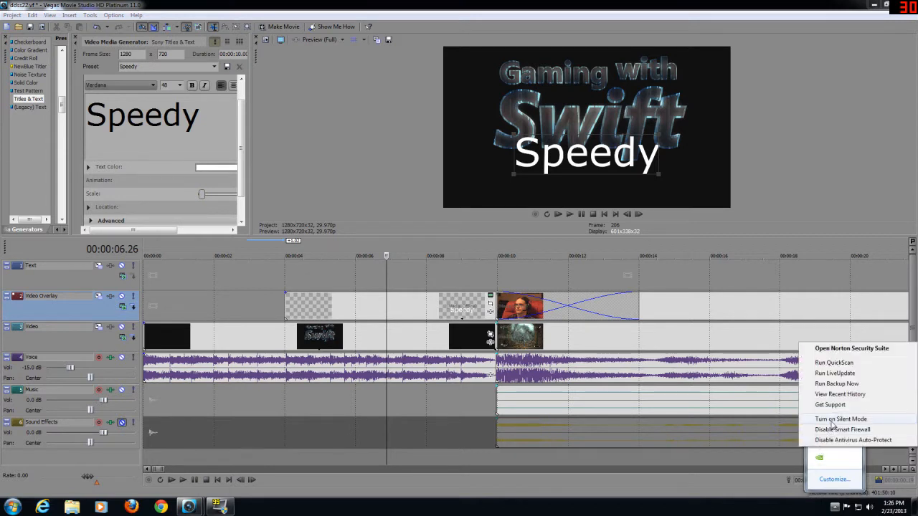
{"action": "left_click", "coordinate": [842, 428]}
{"action": "left_click", "coordinate": [449, 270]}
{"action": "left_click", "coordinate": [435, 293]}
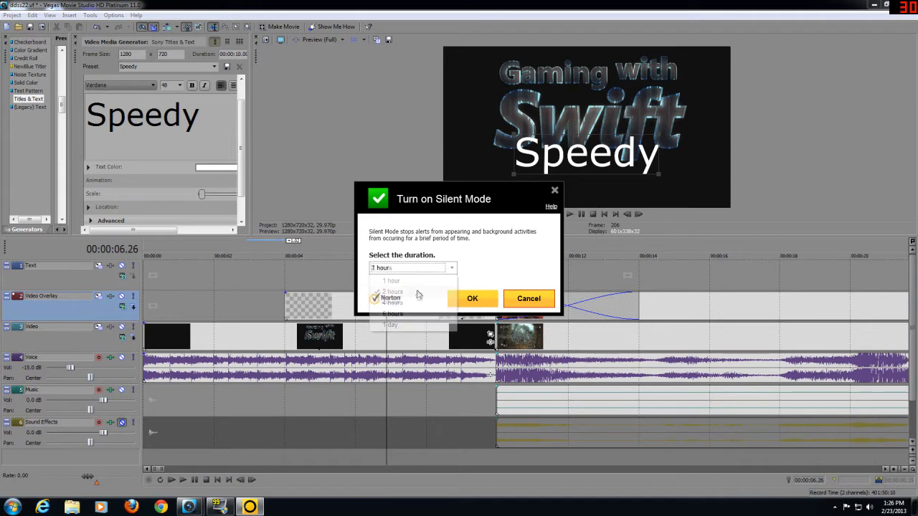
{"action": "left_click", "coordinate": [470, 299]}
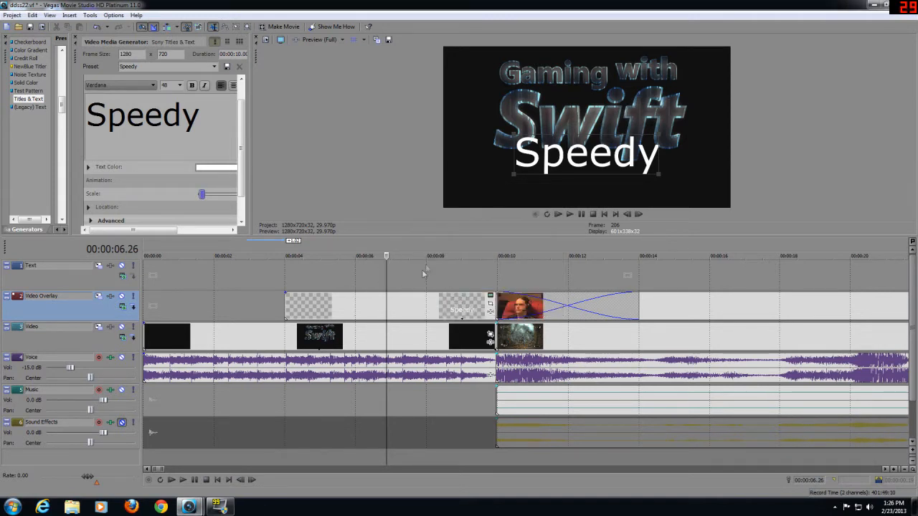
Step: Reduce the Speedy title's scale and move it just below the Swift logo, at location about 0.50, 0.19
{"action": "left_click", "coordinate": [514, 139]}
{"action": "left_click_drag", "start_coordinate": [515, 139], "coordinate": [667, 199]}
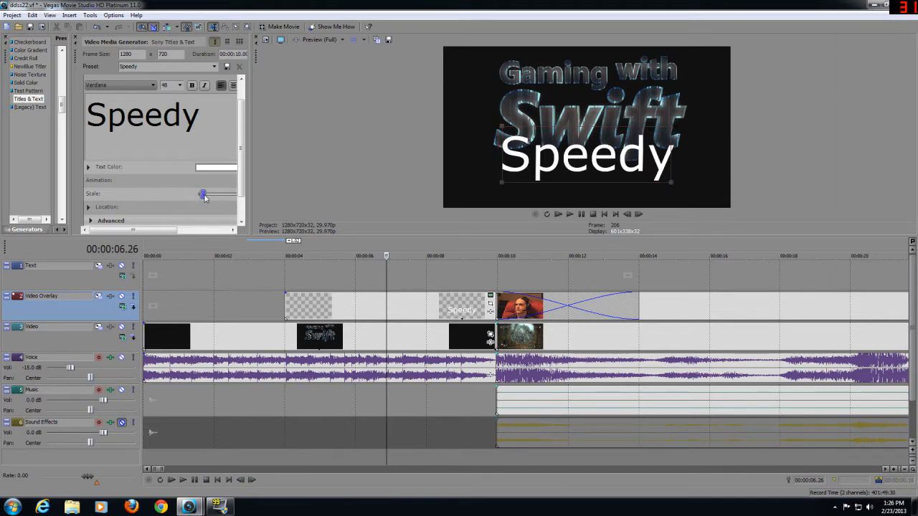
{"action": "left_click_drag", "start_coordinate": [203, 194], "coordinate": [201, 194]}
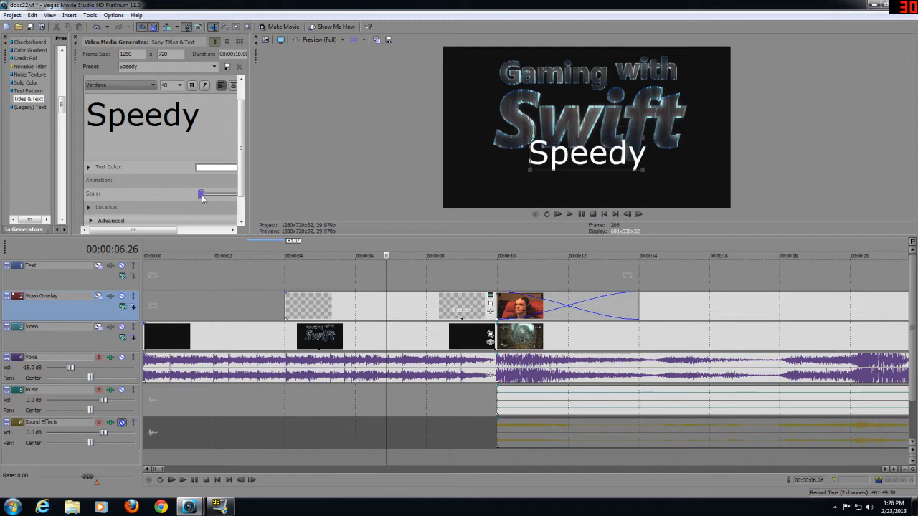
{"action": "left_click", "coordinate": [588, 156]}
{"action": "left_click_drag", "start_coordinate": [589, 157], "coordinate": [593, 178]}
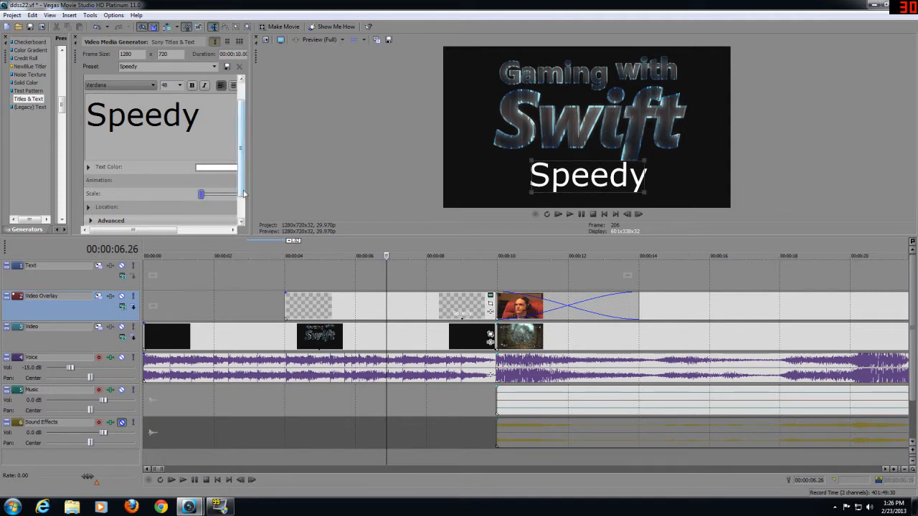
Step: Widen the title settings area and replace the title text with "Demon's Souls Ep. 6"
{"action": "left_click_drag", "start_coordinate": [248, 192], "coordinate": [316, 192]}
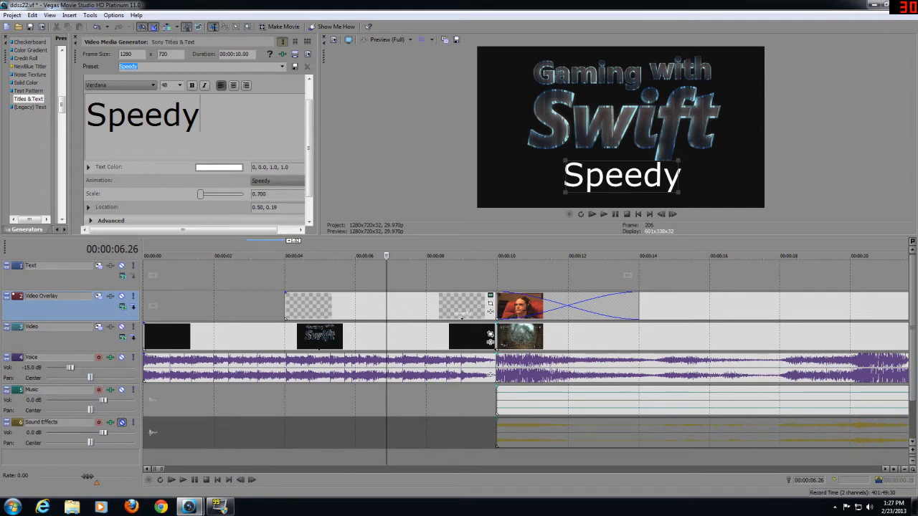
{"action": "key", "text": "ctrl+a"}
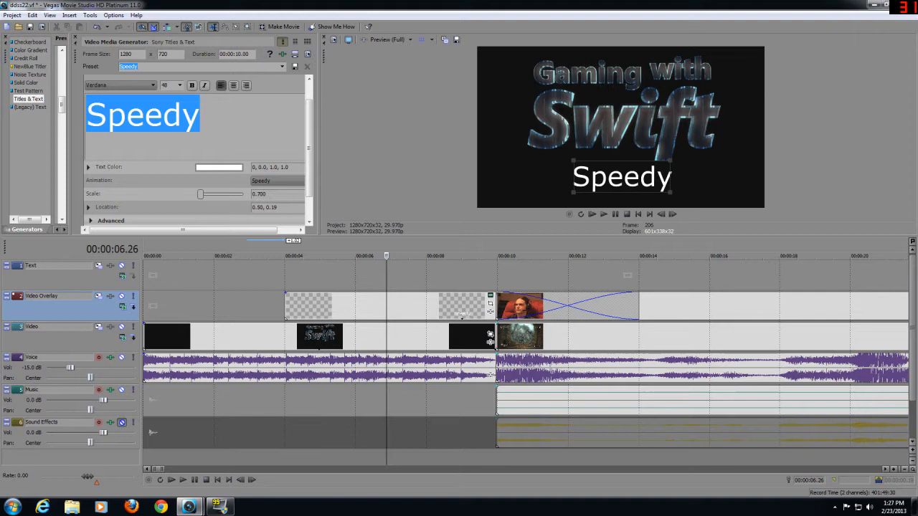
{"action": "type", "text": "Demon's Souls"}
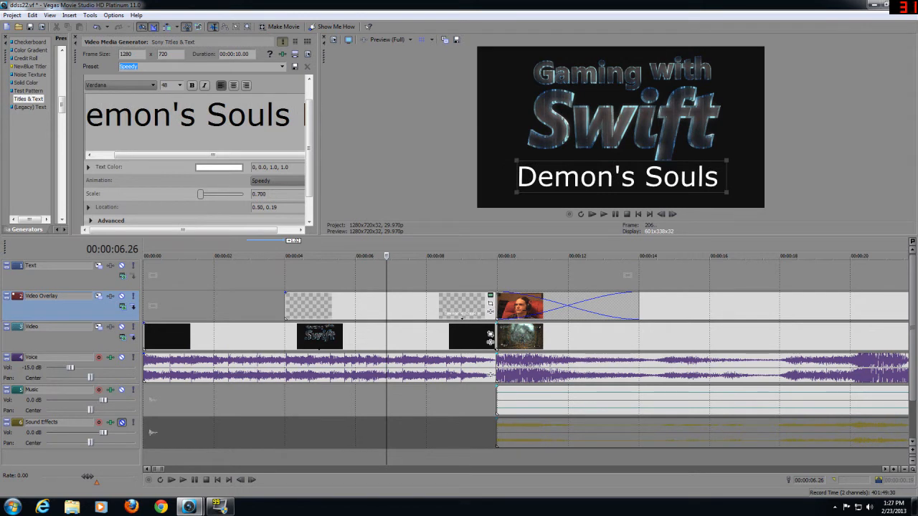
{"action": "type", "text": " Ep."}
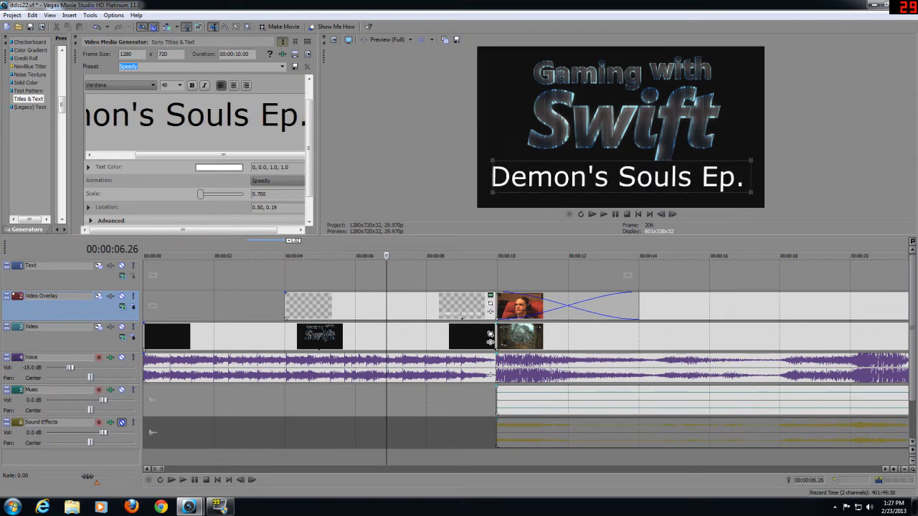
{"action": "type", "text": " 6"}
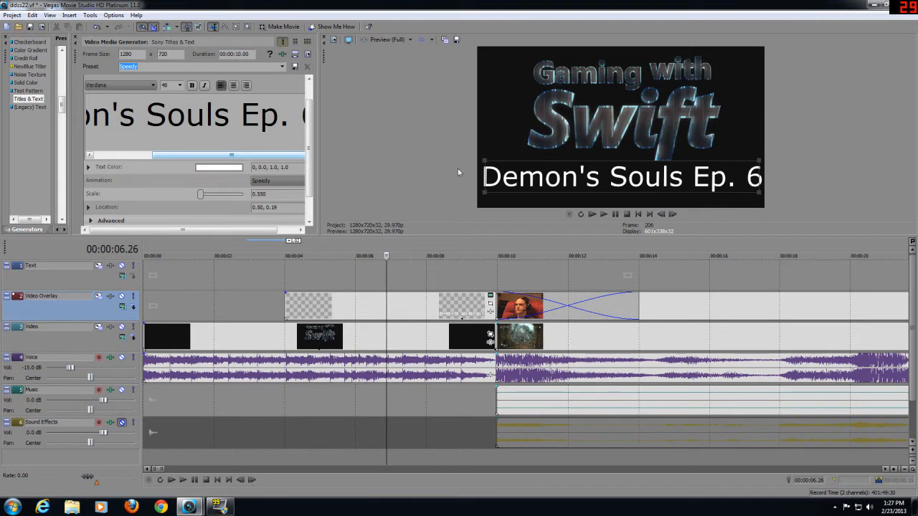
Step: Resize the Demon's Souls Ep. 6 title to a scale of about 0.581 and close its media generator settings
{"action": "left_click", "coordinate": [486, 164]}
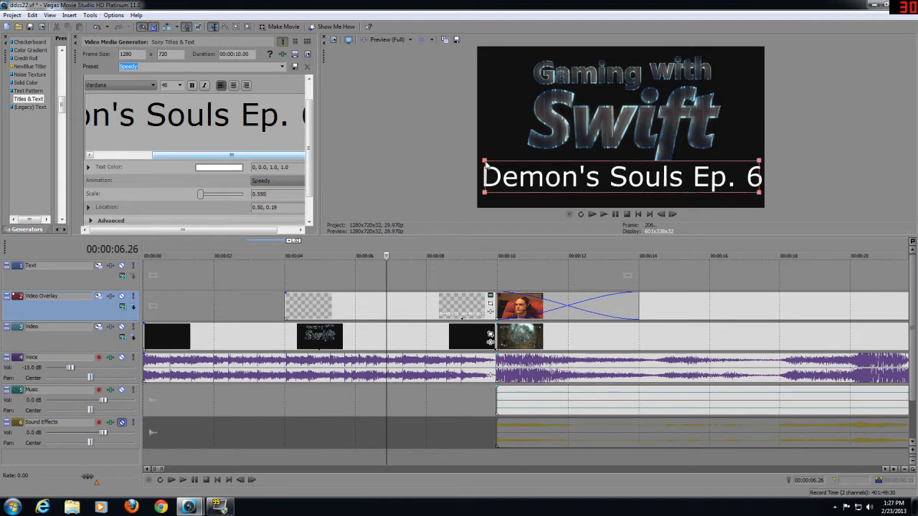
{"action": "left_click_drag", "start_coordinate": [491, 167], "coordinate": [655, 193]}
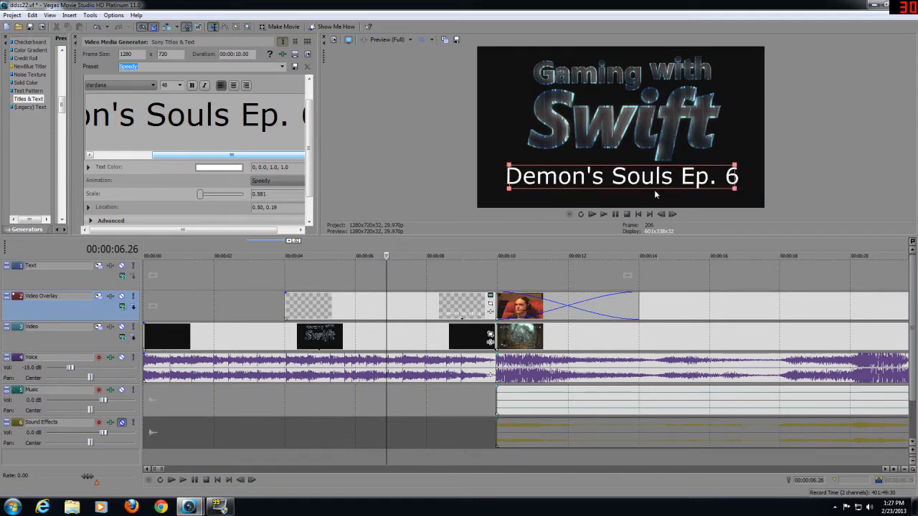
{"action": "left_click", "coordinate": [365, 205]}
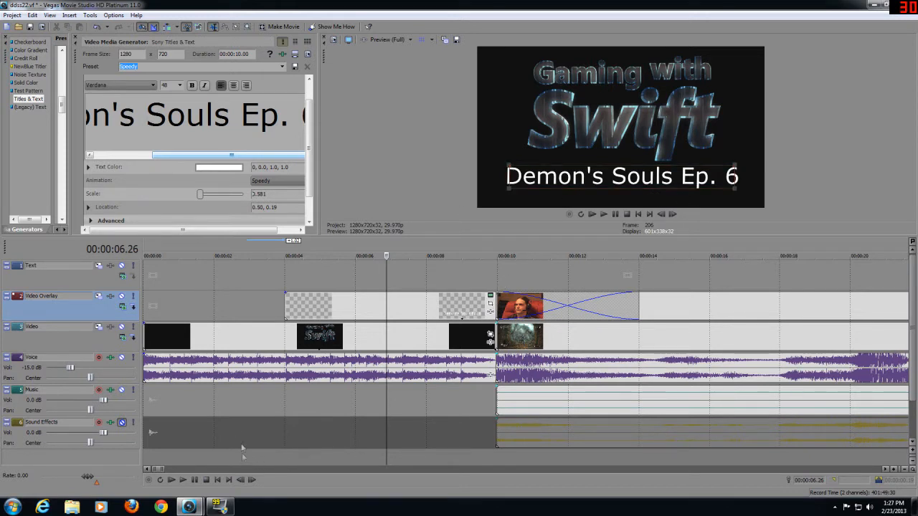
{"action": "left_click", "coordinate": [76, 40]}
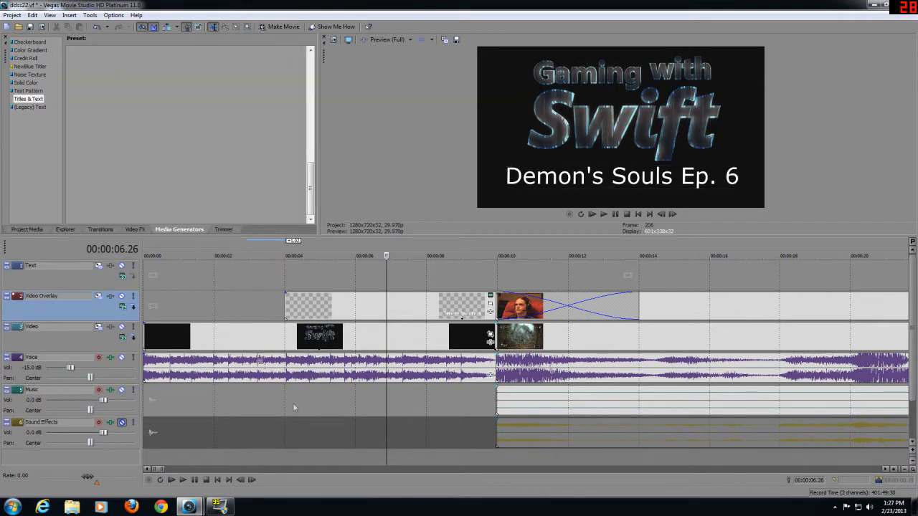
Step: Preview the title from 00:00:01.23 into the gameplay and move the webcam clip to start just after the title, at about 00:00:14
{"action": "left_click", "coordinate": [205, 456]}
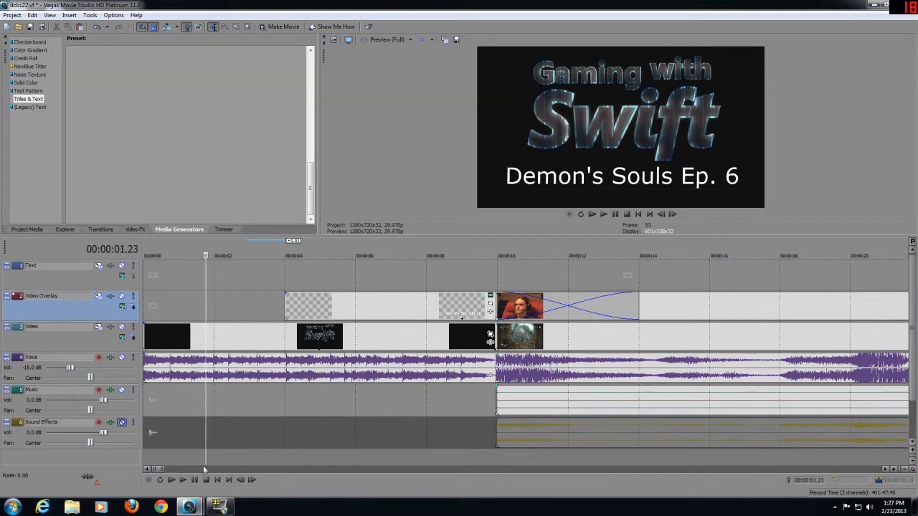
{"action": "left_click", "coordinate": [183, 480]}
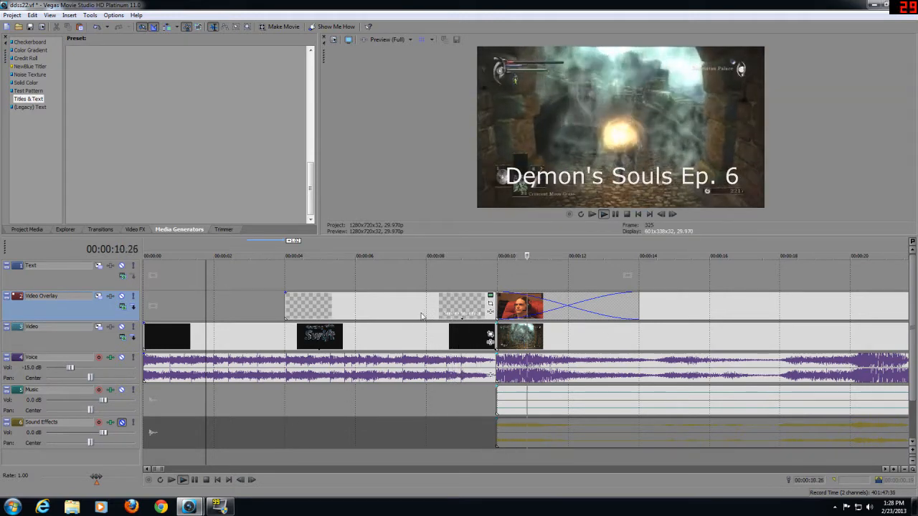
{"action": "left_click", "coordinate": [204, 480]}
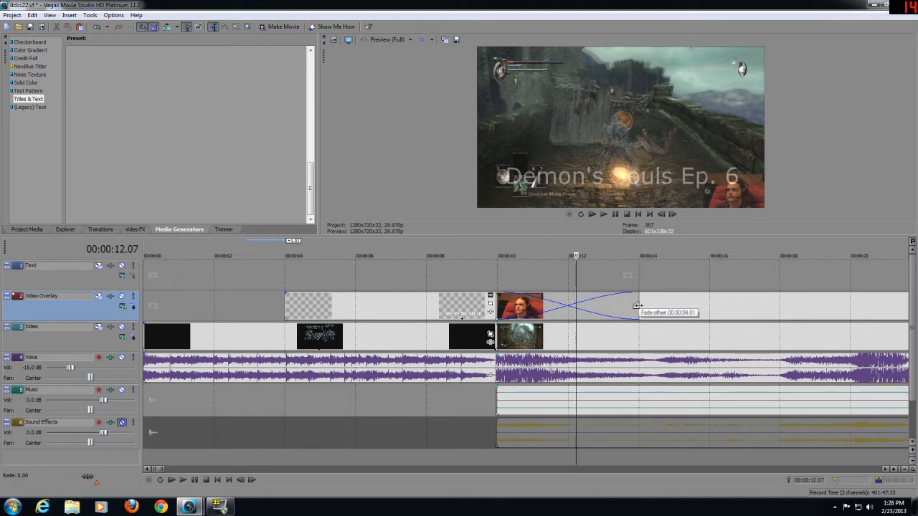
{"action": "left_click_drag", "start_coordinate": [636, 306], "coordinate": [812, 305]}
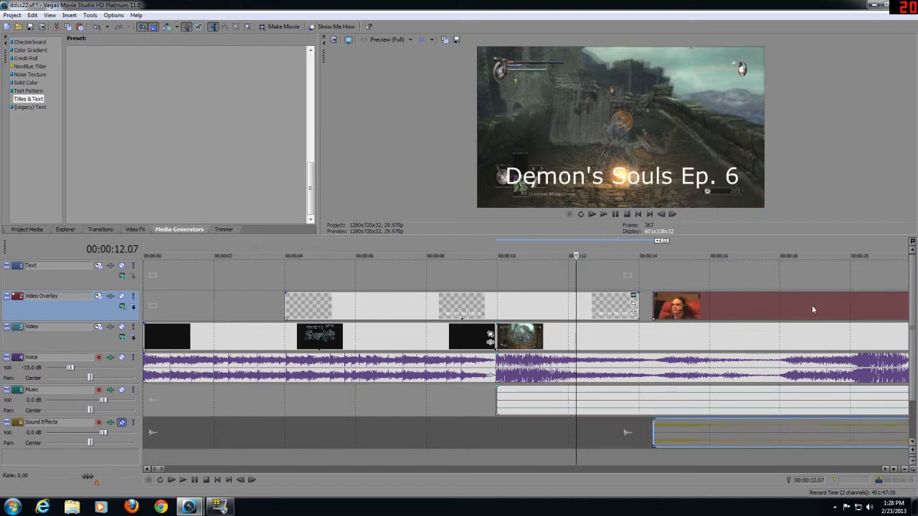
Step: Shorten the Demon's Souls title to end at about 00:00:09.5 and align the webcam clip's start with the gameplay at about 00:00:10
{"action": "left_click_drag", "start_coordinate": [634, 306], "coordinate": [482, 312]}
{"action": "left_click_drag", "start_coordinate": [731, 308], "coordinate": [576, 317]}
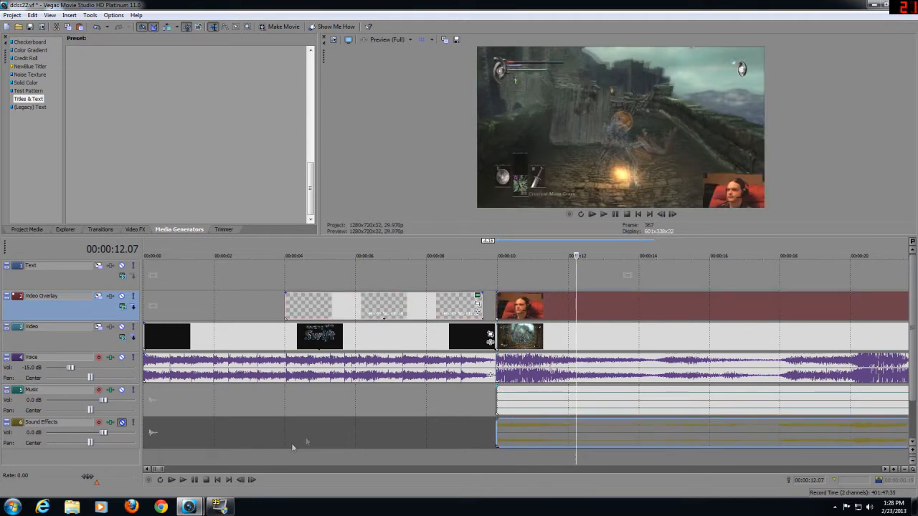
Step: Preview the intro from 00:00:03.11 and trim the title's end slightly further, well before the gameplay begins
{"action": "left_click", "coordinate": [262, 456]}
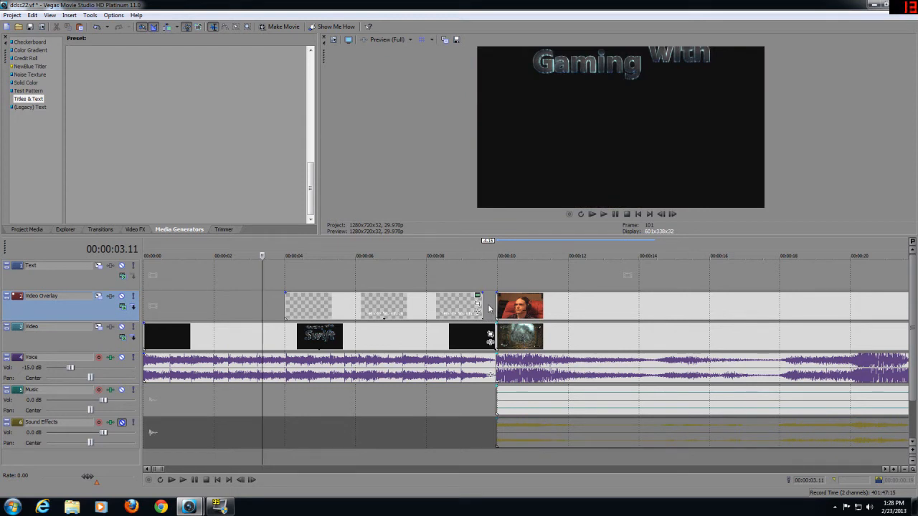
{"action": "left_click", "coordinate": [183, 481]}
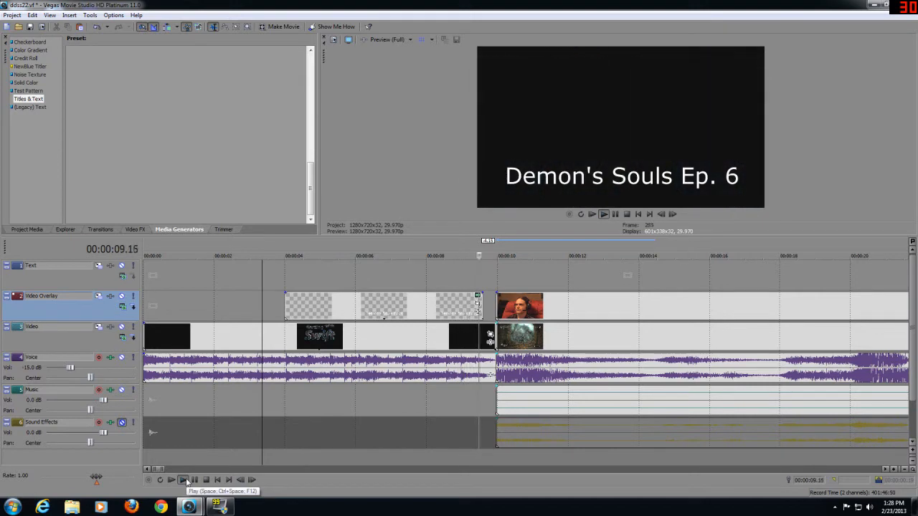
{"action": "left_click_drag", "start_coordinate": [477, 305], "coordinate": [471, 301]}
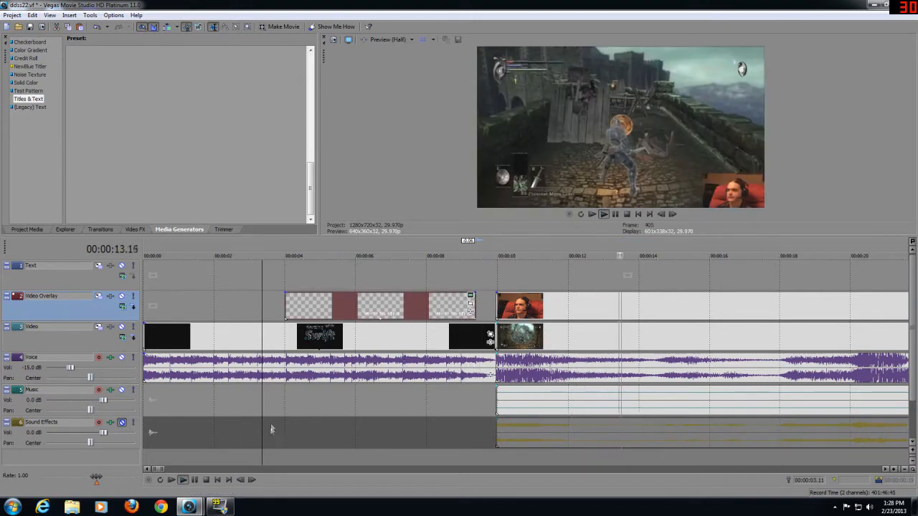
{"action": "left_click", "coordinate": [252, 456]}
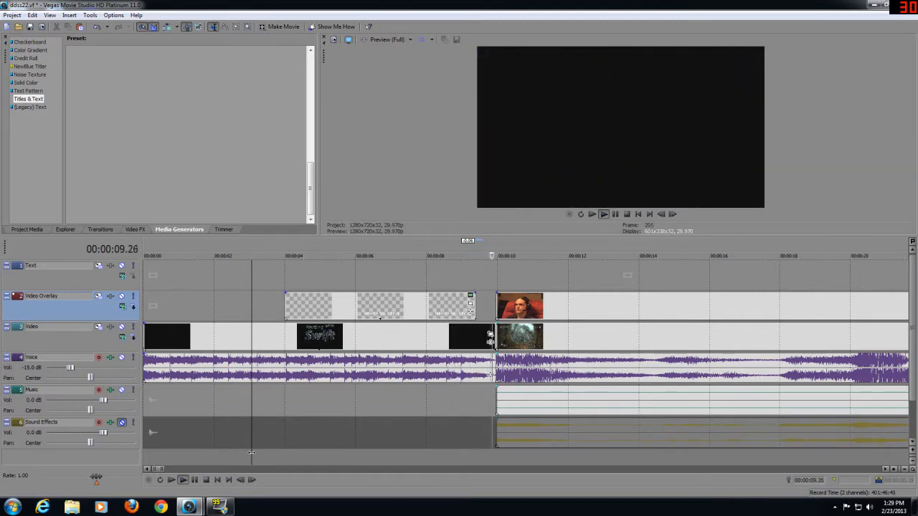
{"action": "left_click", "coordinate": [206, 480]}
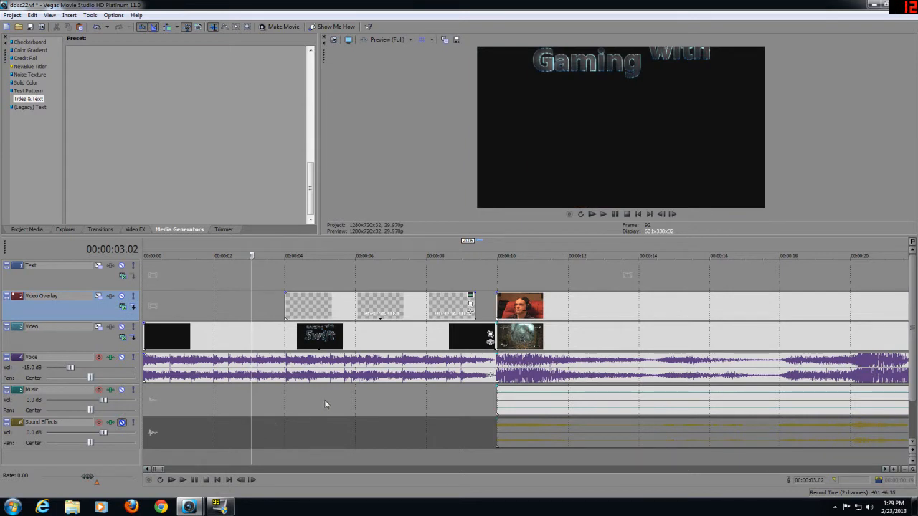
Step: Paste a new copy of the Demon's Souls title on the Text track and shift it to end where the gameplay starts
{"action": "right_click", "coordinate": [347, 314]}
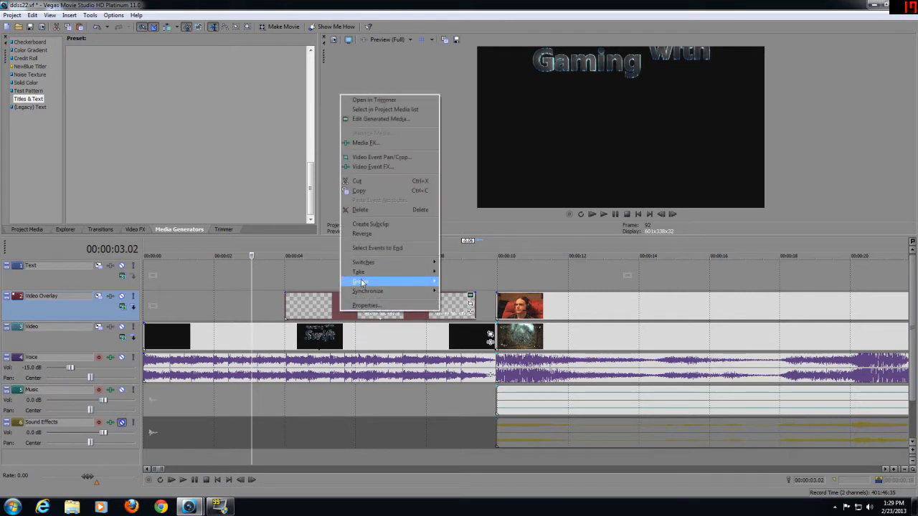
{"action": "left_click", "coordinate": [365, 199]}
{"action": "right_click", "coordinate": [302, 278]}
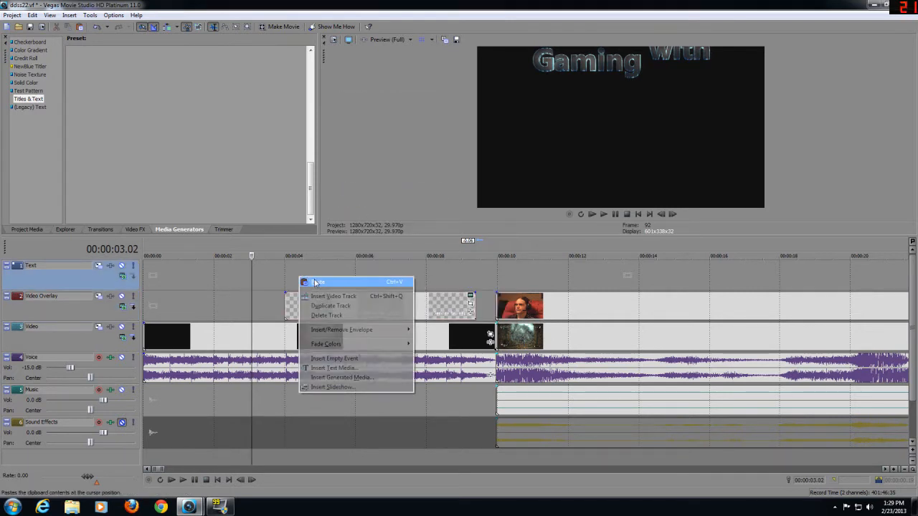
{"action": "left_click", "coordinate": [315, 282]}
{"action": "left_click", "coordinate": [524, 213]}
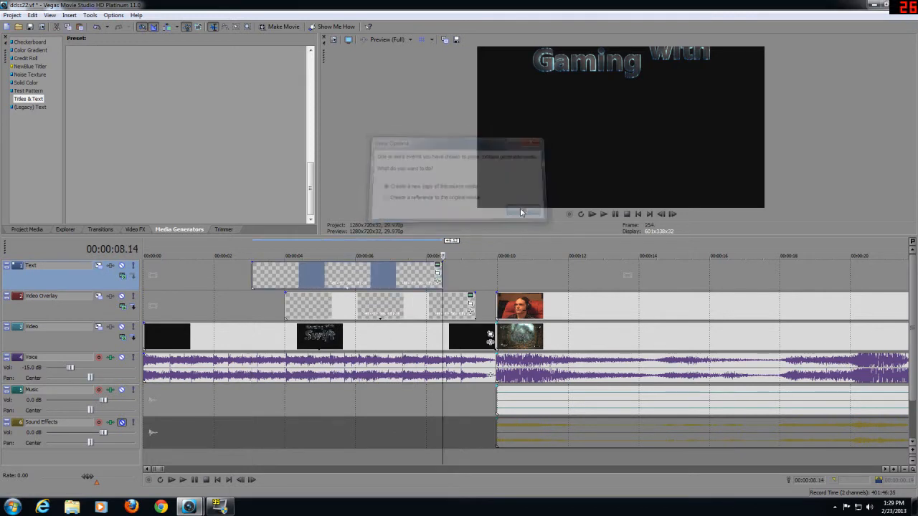
{"action": "left_click_drag", "start_coordinate": [327, 278], "coordinate": [369, 279]}
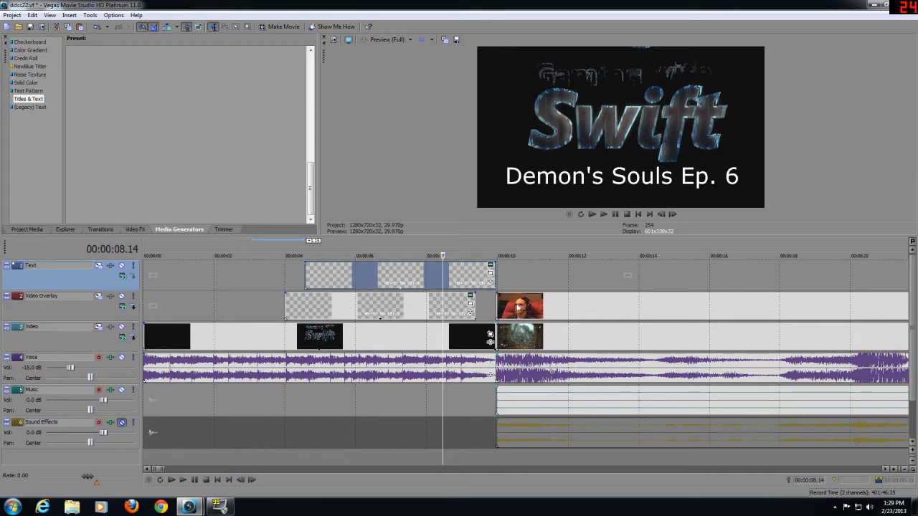
Step: Preview the two staggered titles from 00:00:03.15 to about 00:00:07.19
{"action": "left_click", "coordinate": [266, 434]}
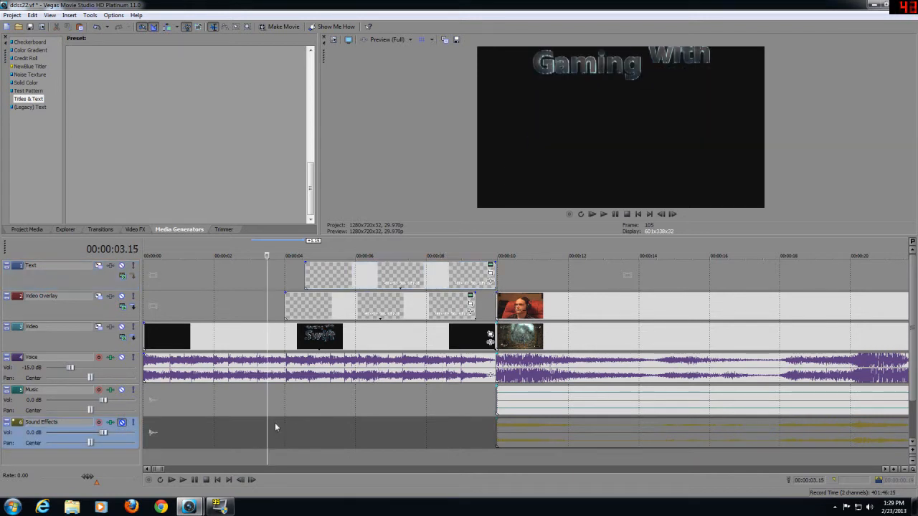
{"action": "left_click", "coordinate": [182, 479]}
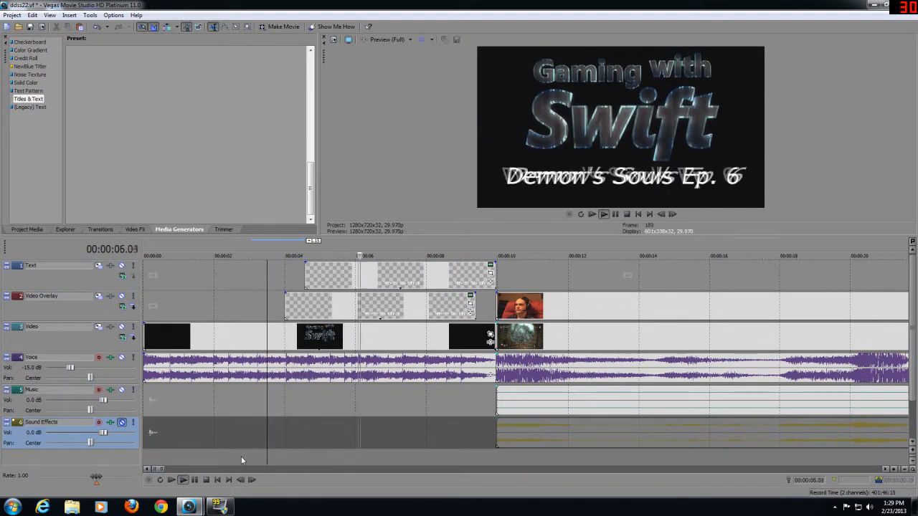
{"action": "left_click", "coordinate": [195, 481]}
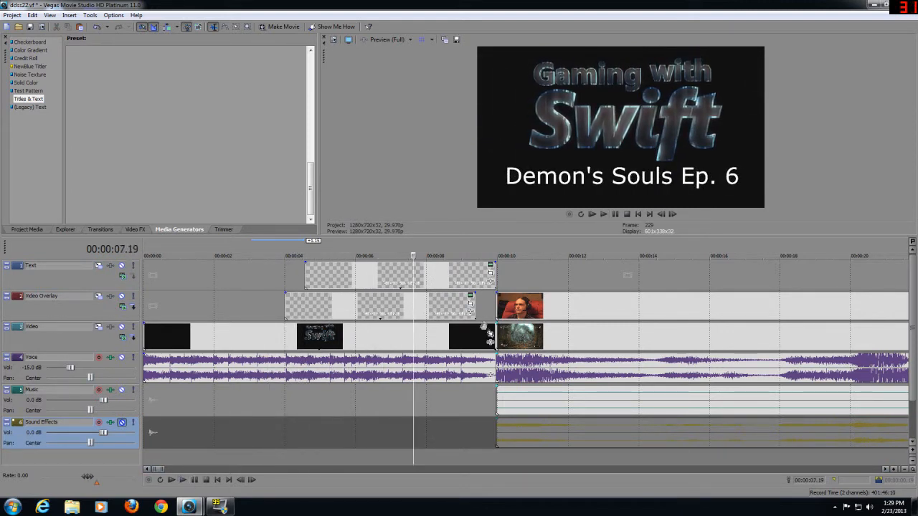
Step: Move the copied title just below the first one and replace its text with "Phalanx Archstone 2"
{"action": "left_click", "coordinate": [490, 274]}
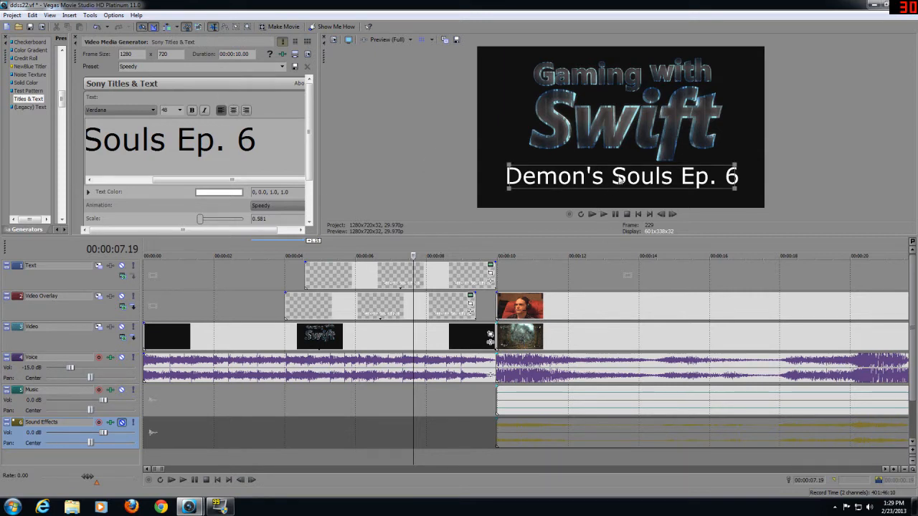
{"action": "left_click_drag", "start_coordinate": [628, 179], "coordinate": [629, 197]}
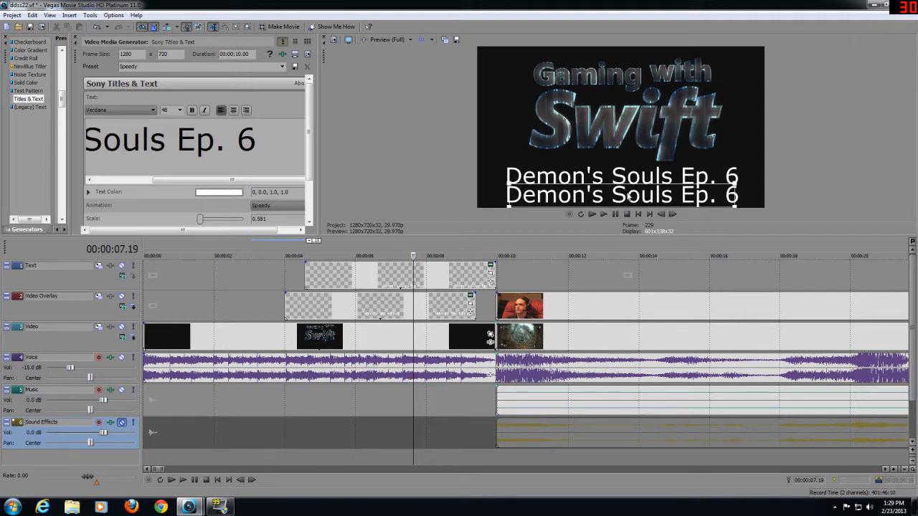
{"action": "key", "text": "ctrl+a"}
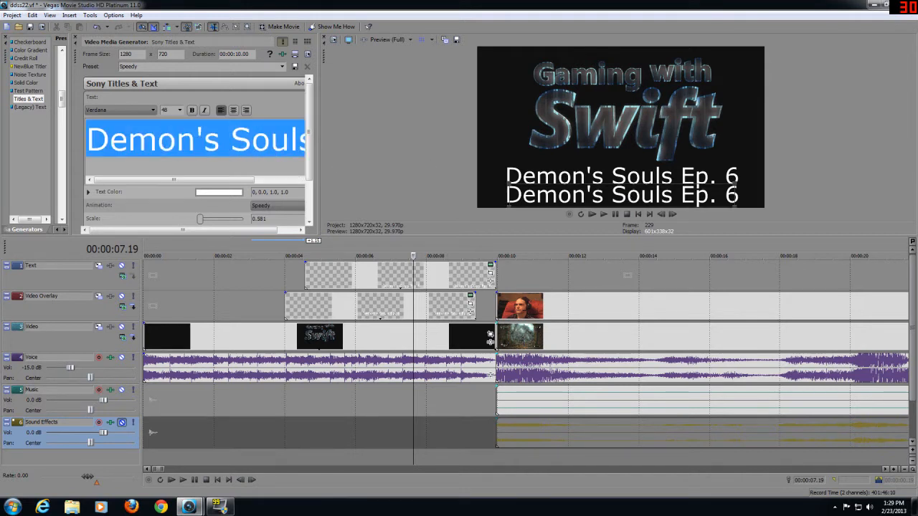
{"action": "type", "text": "Phala"}
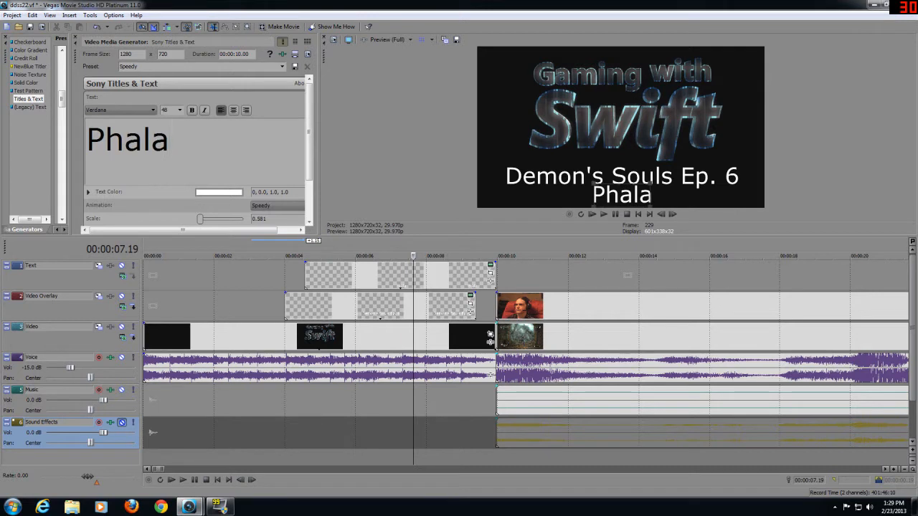
{"action": "type", "text": "nx A"}
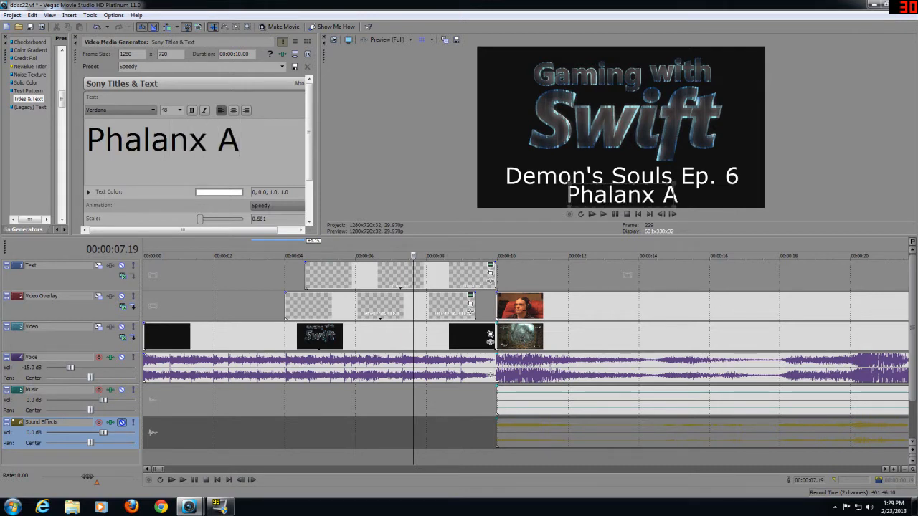
{"action": "type", "text": "rchstone"}
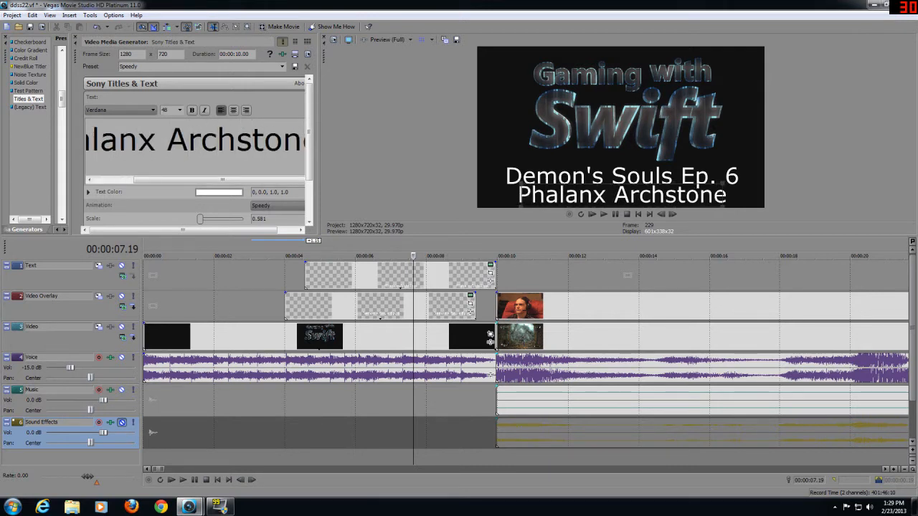
{"action": "type", "text": " 2"}
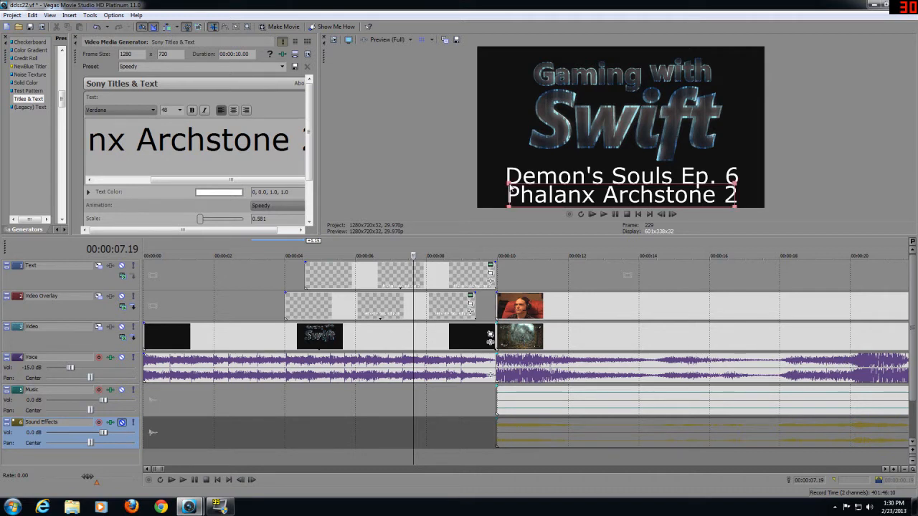
Step: Reduce the Phalanx Archstone 2 title's scale to 0.553, nudge it slightly lower and close its generator settings
{"action": "scroll", "coordinate": [510, 189], "scroll_direction": "up", "scroll_amount": 5}
{"action": "scroll", "coordinate": [525, 193], "scroll_direction": "down", "scroll_amount": 3}
{"action": "scroll", "coordinate": [576, 198], "scroll_direction": "down", "scroll_amount": 2}
{"action": "scroll", "coordinate": [617, 202], "scroll_direction": "down", "scroll_amount": 4}
{"action": "scroll", "coordinate": [652, 203], "scroll_direction": "down", "scroll_amount": 2}
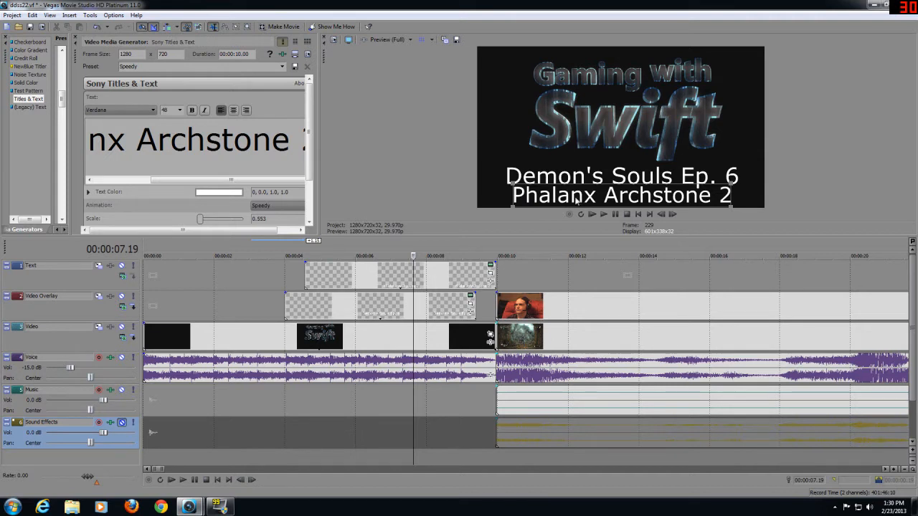
{"action": "left_click", "coordinate": [622, 198]}
{"action": "left_click_drag", "start_coordinate": [621, 197], "coordinate": [622, 200]}
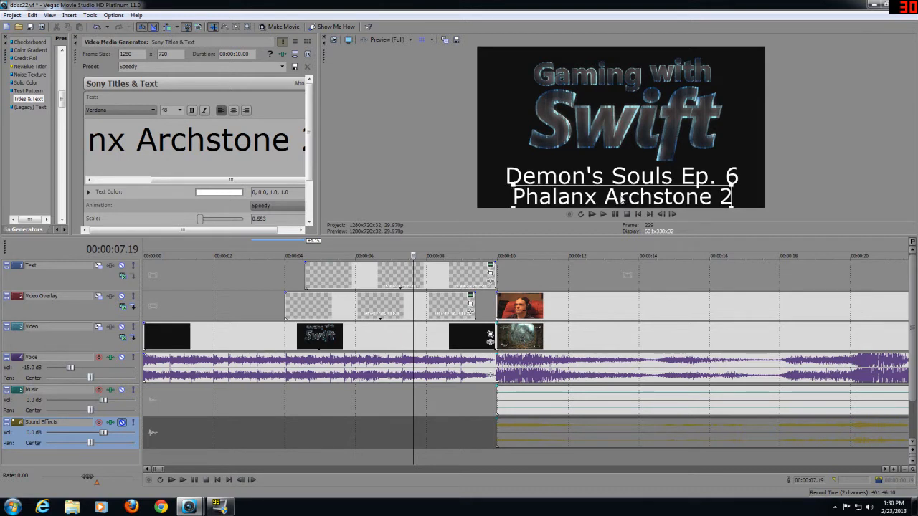
{"action": "left_click_drag", "start_coordinate": [622, 201], "coordinate": [622, 200]}
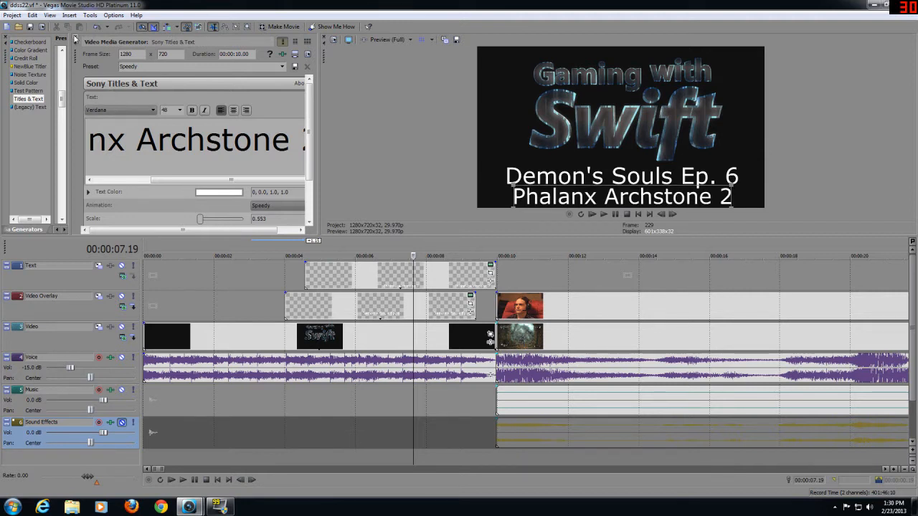
{"action": "left_click", "coordinate": [75, 39]}
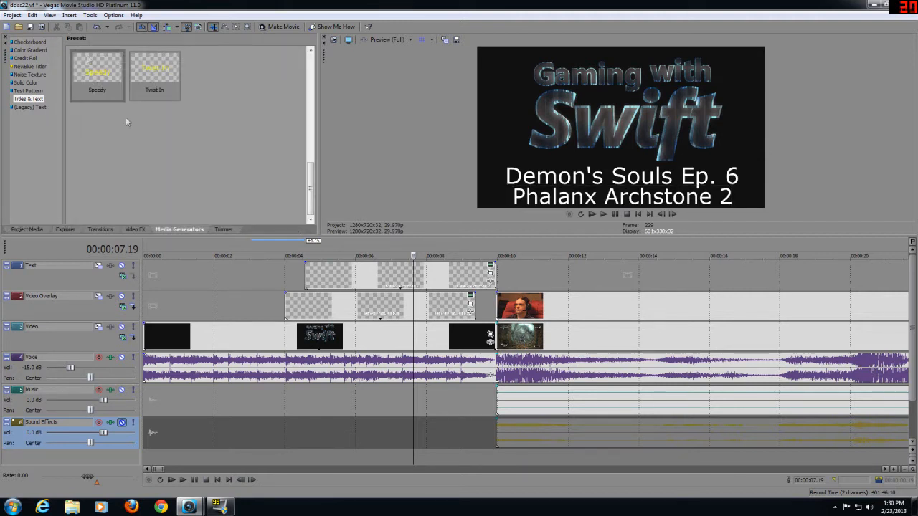
Step: Preview the finished intro from the beginning of the project into the gameplay
{"action": "left_click", "coordinate": [218, 479]}
{"action": "left_click", "coordinate": [182, 480]}
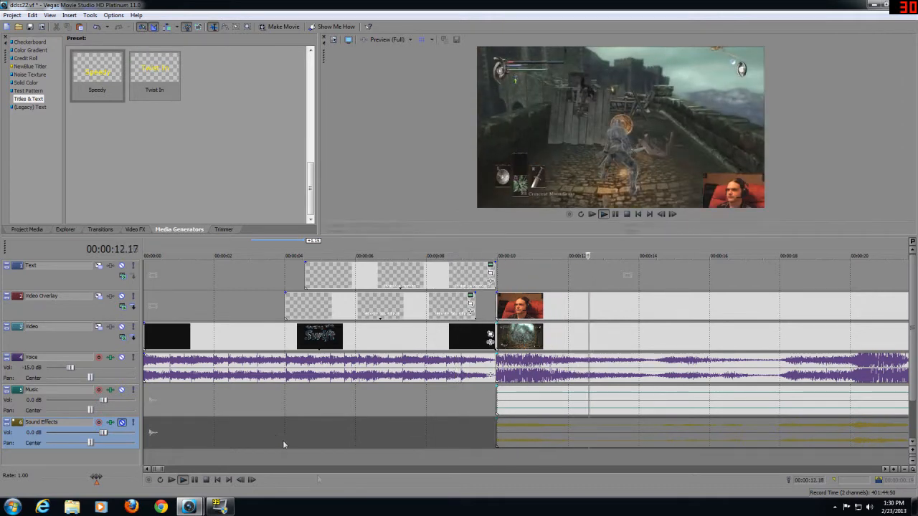
{"action": "scroll", "coordinate": [357, 457], "scroll_direction": "down", "scroll_amount": 3}
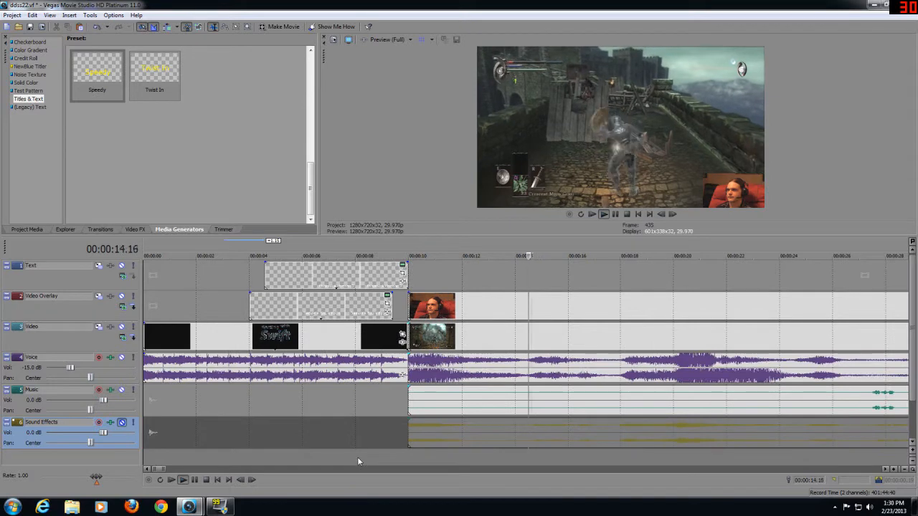
{"action": "left_click", "coordinate": [206, 479]}
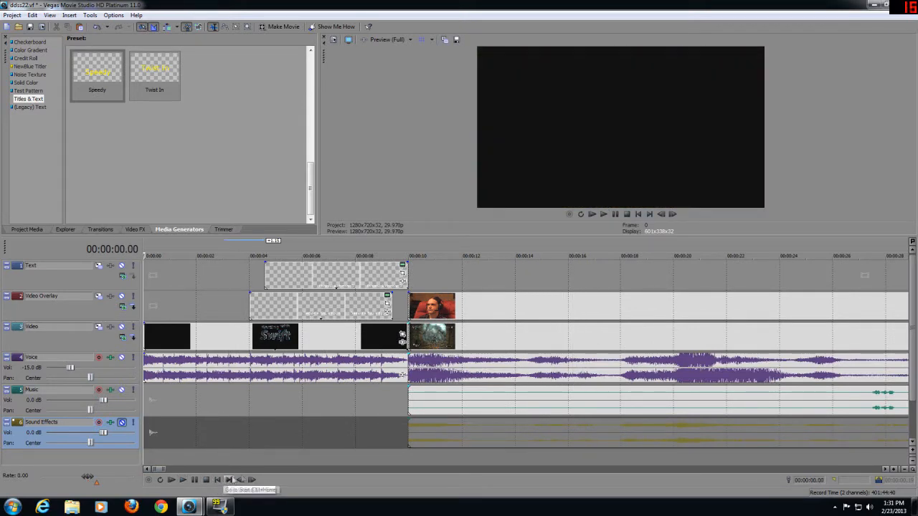
Step: Move the webcam clip with its audio to start at about 00:00:12 and preview its sync with the gameplay up to 00:00:20.20
{"action": "left_click", "coordinate": [402, 459]}
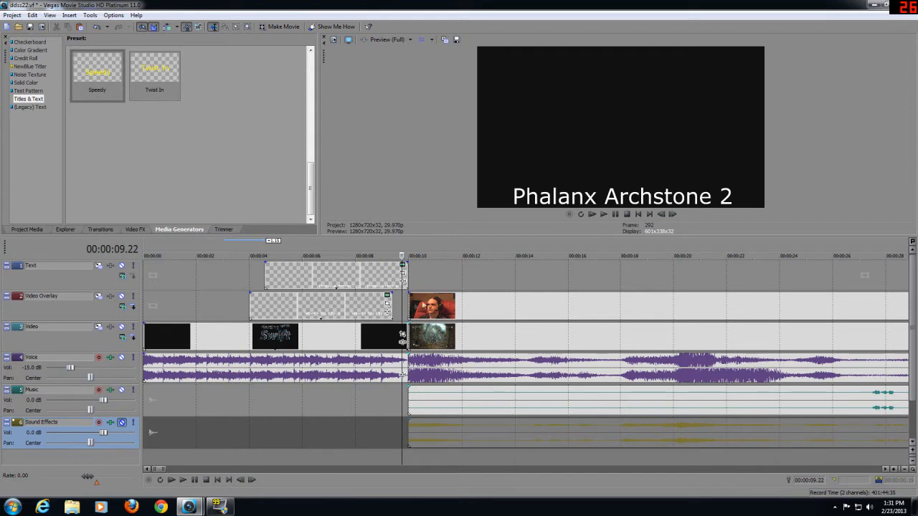
{"action": "left_click_drag", "start_coordinate": [413, 307], "coordinate": [465, 304]}
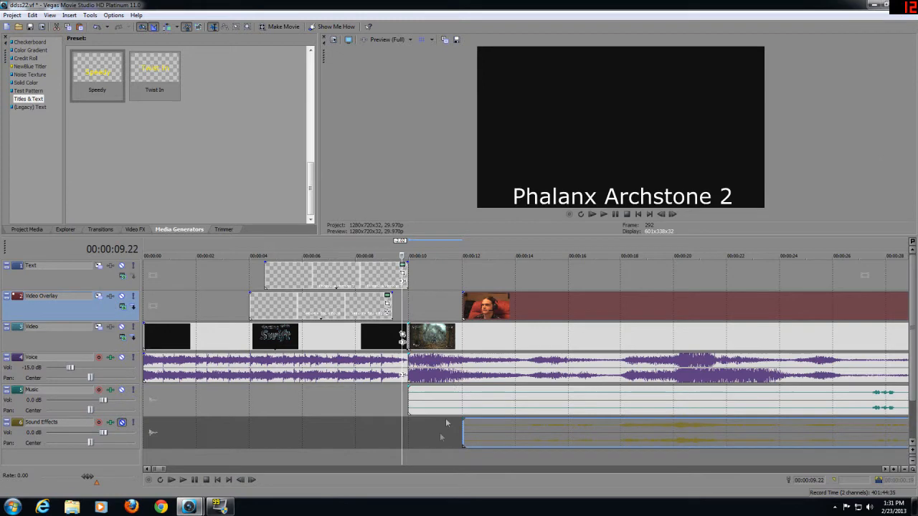
{"action": "left_click", "coordinate": [383, 459]}
{"action": "left_click", "coordinate": [184, 480]}
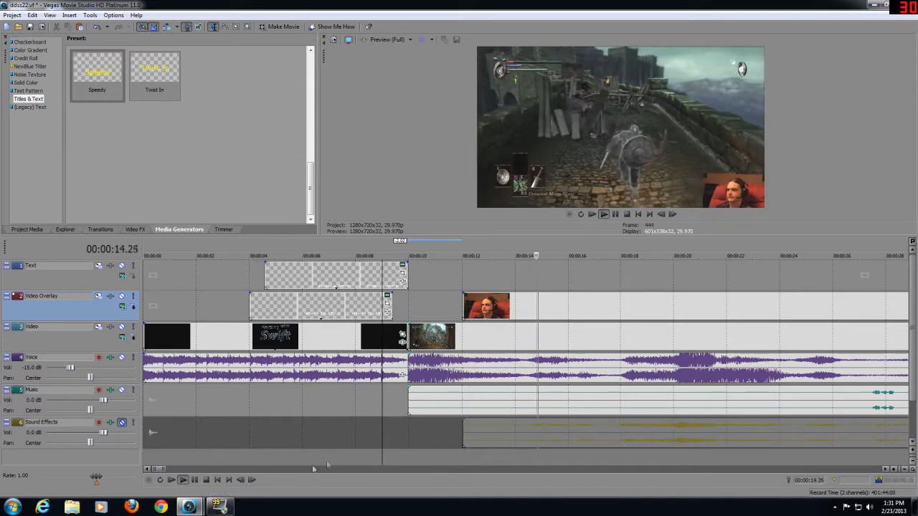
{"action": "scroll", "coordinate": [342, 455], "scroll_direction": "down", "scroll_amount": 2}
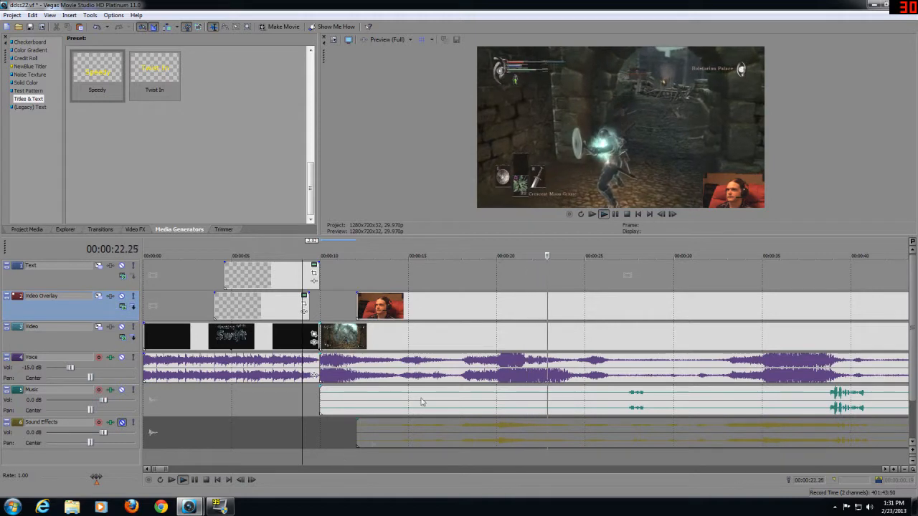
{"action": "left_click", "coordinate": [461, 457]}
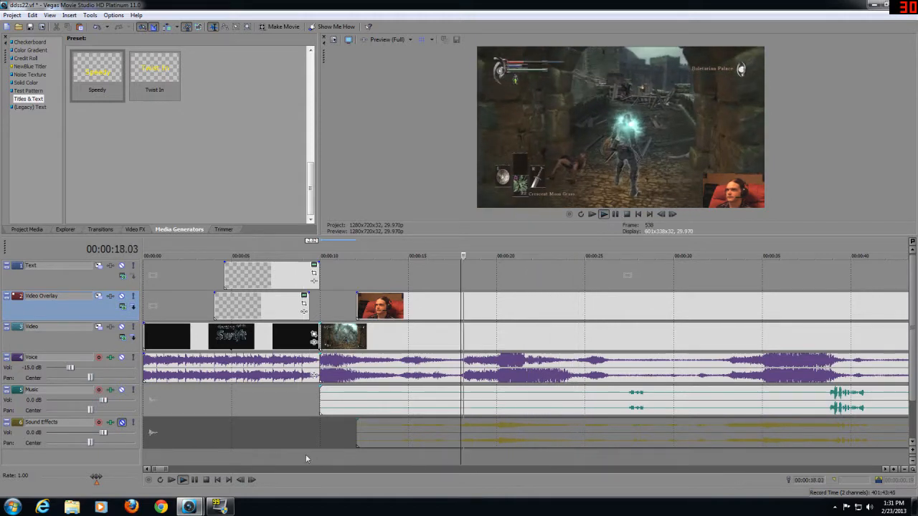
{"action": "left_click", "coordinate": [200, 481]}
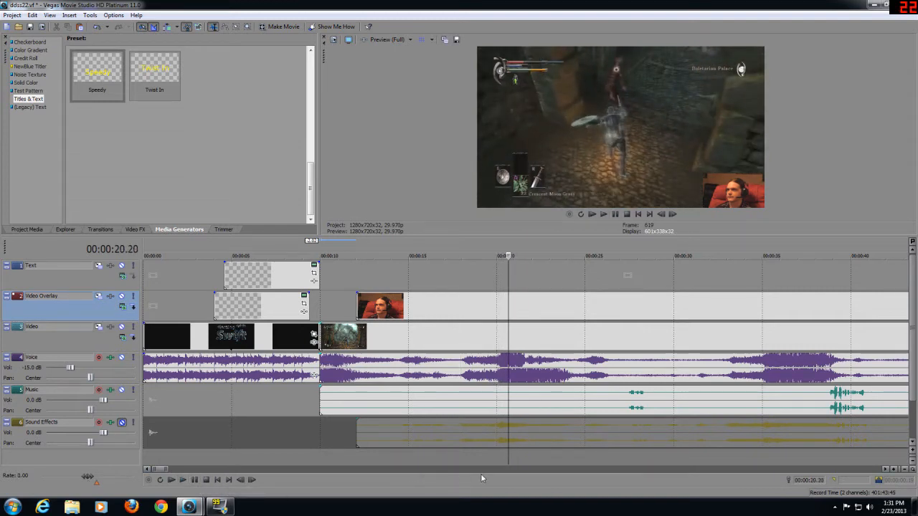
Step: Cut the webcam clip and its audio out of the range from 00:00:20.24 to 00:00:21.20
{"action": "scroll", "coordinate": [484, 467], "scroll_direction": "up", "scroll_amount": 2}
{"action": "left_click_drag", "start_coordinate": [525, 458], "coordinate": [555, 452]}
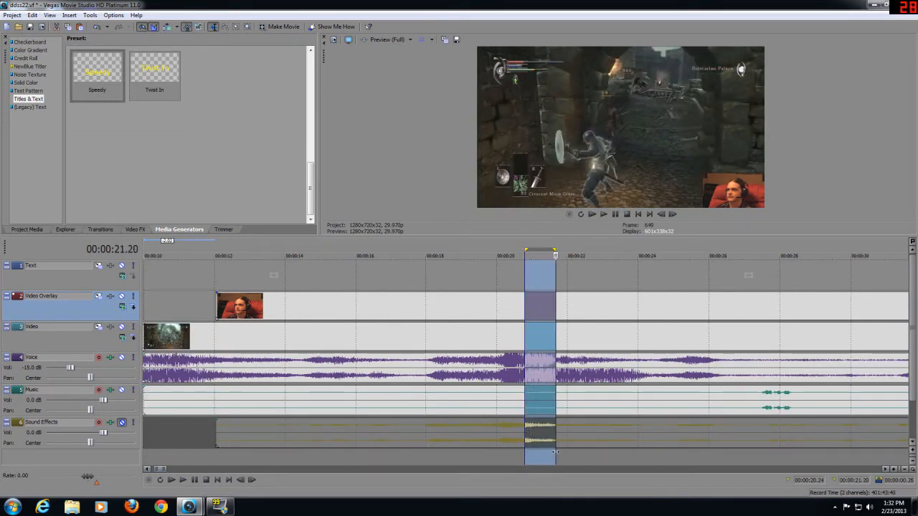
{"action": "right_click", "coordinate": [530, 307]}
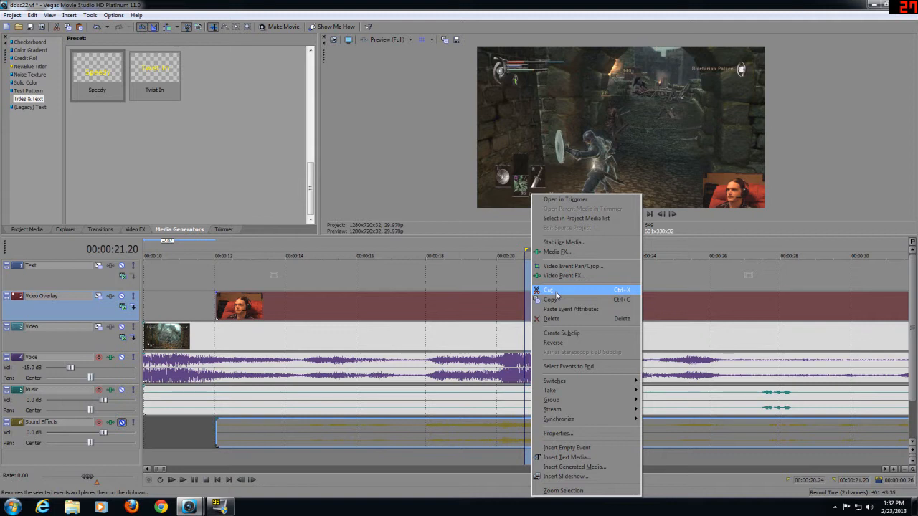
{"action": "left_click", "coordinate": [556, 294]}
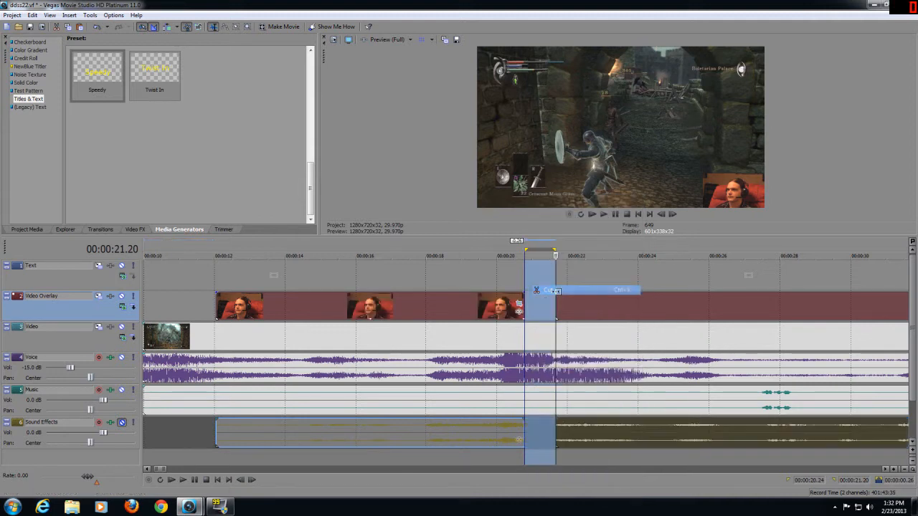
Step: Preview across the webcam gap, trim the second segment's start to about 00:00:23.09 and extend the first segment's end to about 00:00:21.13
{"action": "left_click", "coordinate": [410, 457]}
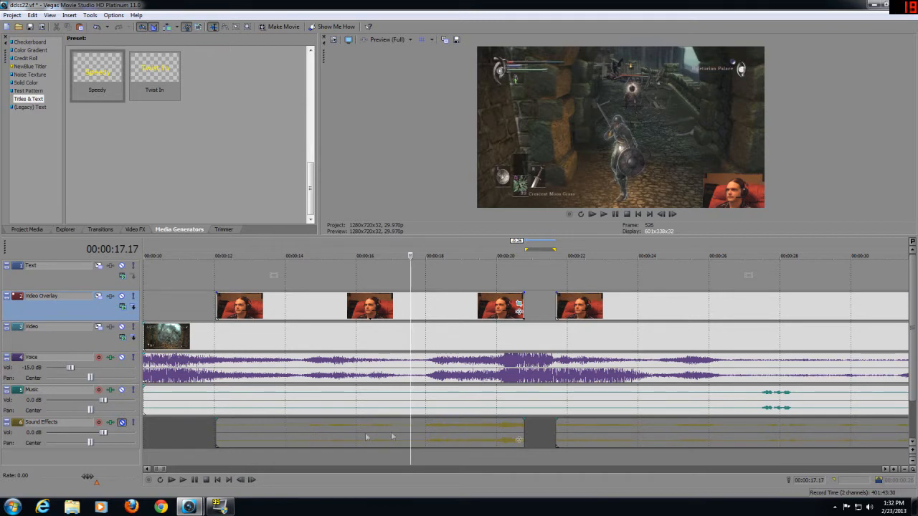
{"action": "left_click", "coordinate": [183, 482]}
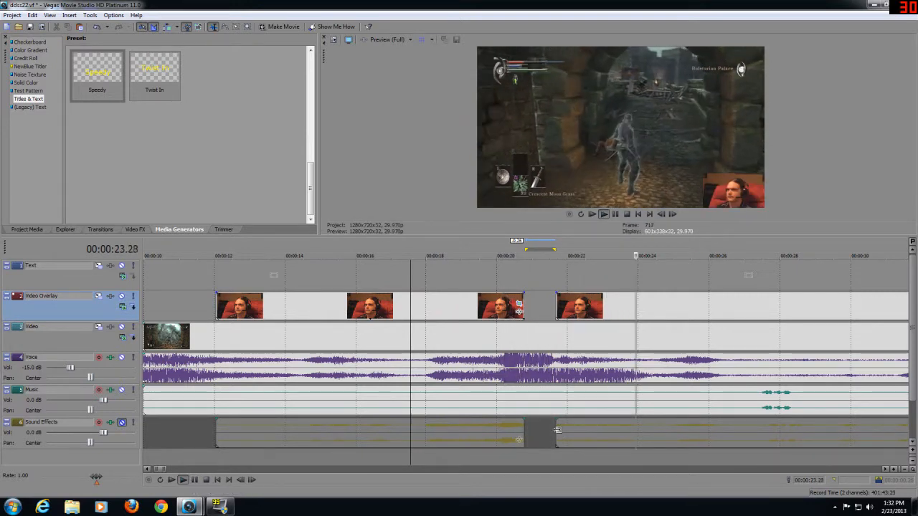
{"action": "left_click_drag", "start_coordinate": [558, 426], "coordinate": [616, 426]}
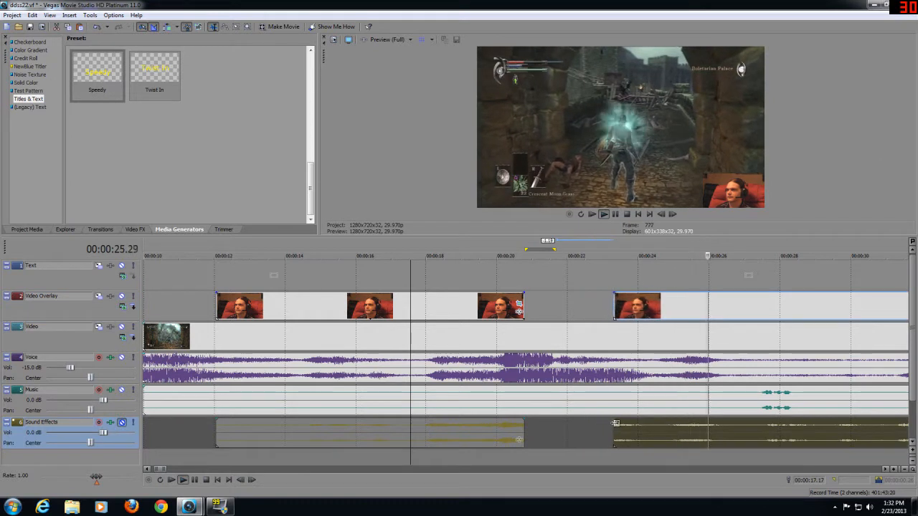
{"action": "left_click", "coordinate": [471, 457]}
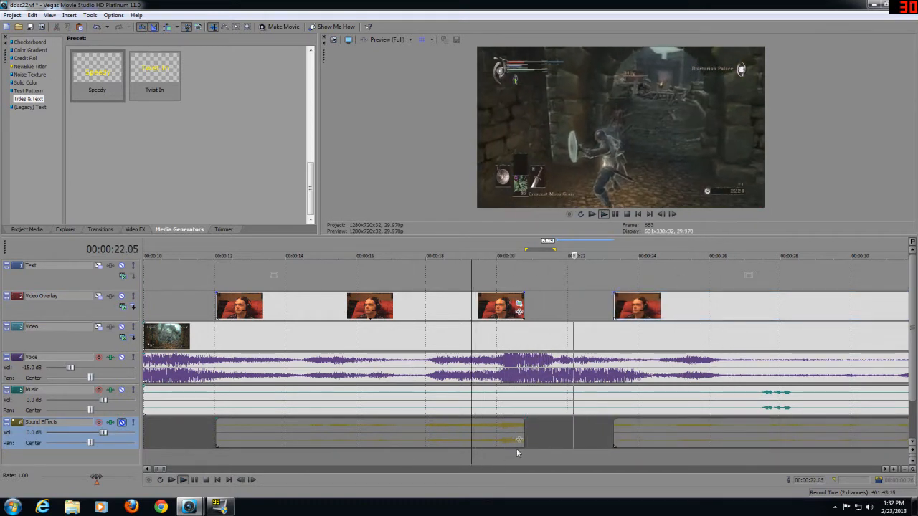
{"action": "left_click_drag", "start_coordinate": [523, 430], "coordinate": [546, 428]}
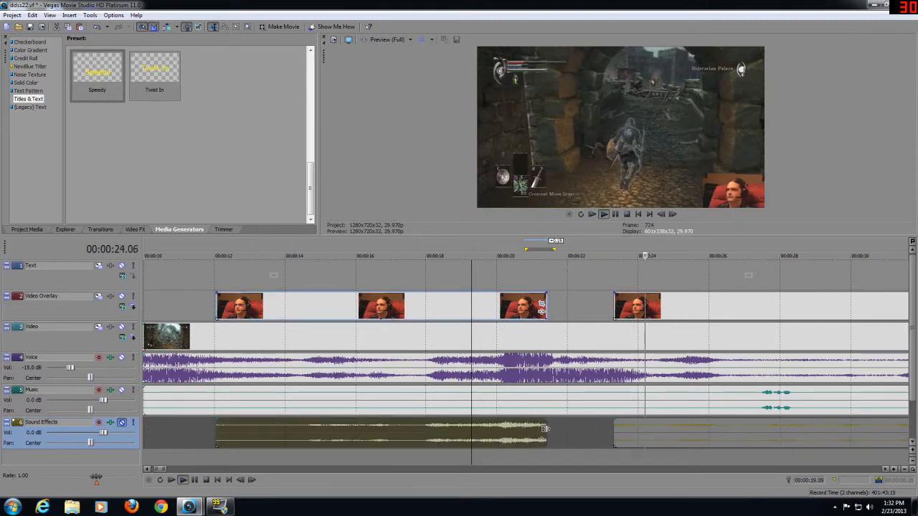
Step: Trim the second webcam segment's start slightly further, extend it back to meet the first segment's end, and stop playback
{"action": "left_click", "coordinate": [446, 456]}
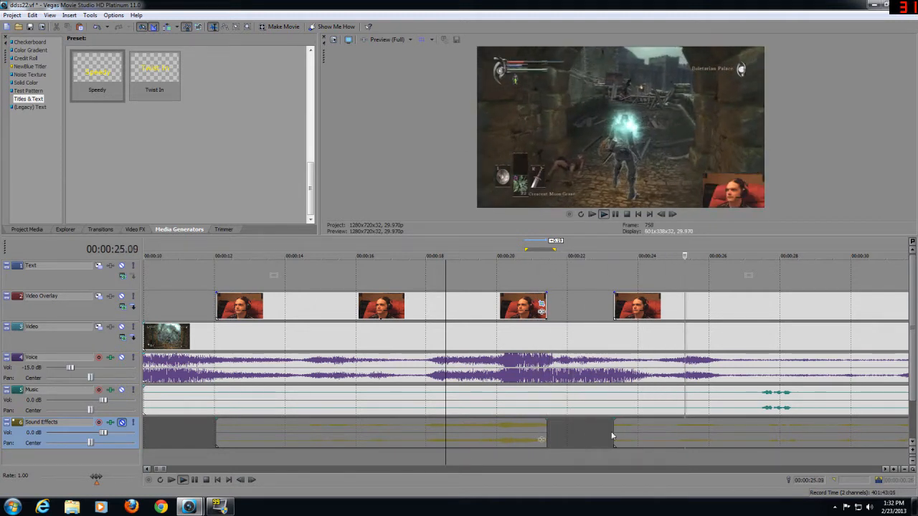
{"action": "left_click_drag", "start_coordinate": [615, 432], "coordinate": [618, 431]}
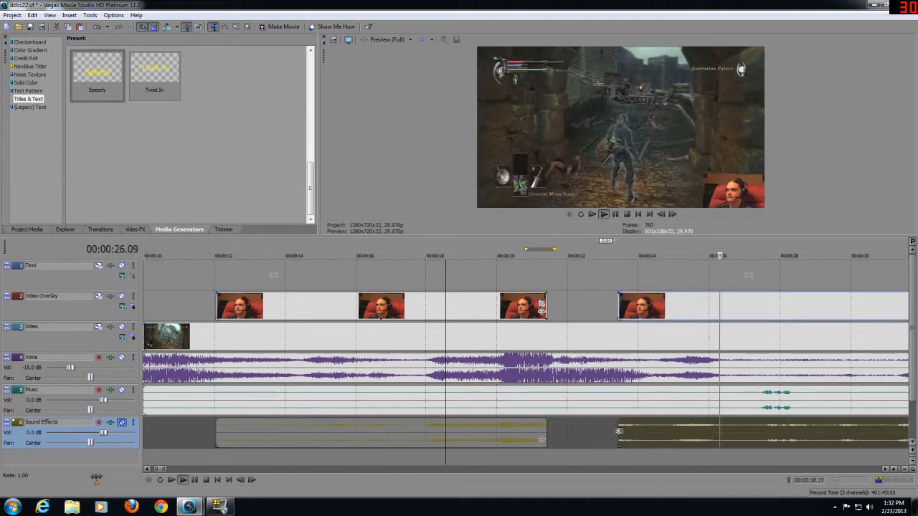
{"action": "left_click", "coordinate": [507, 460]}
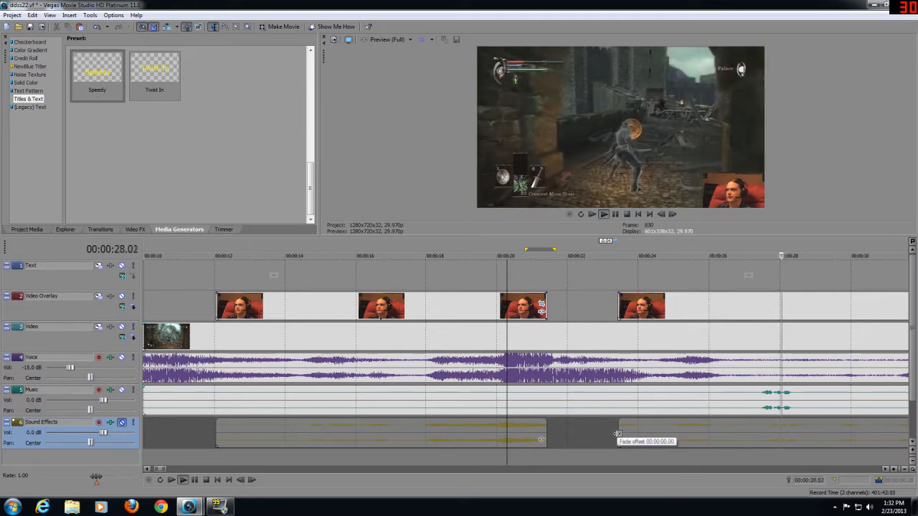
{"action": "left_click_drag", "start_coordinate": [617, 433], "coordinate": [549, 435]}
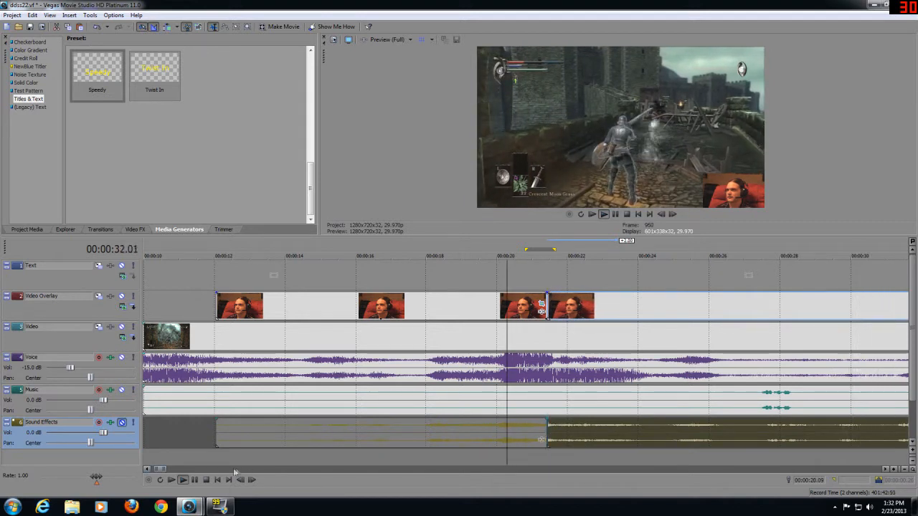
{"action": "left_click", "coordinate": [213, 479]}
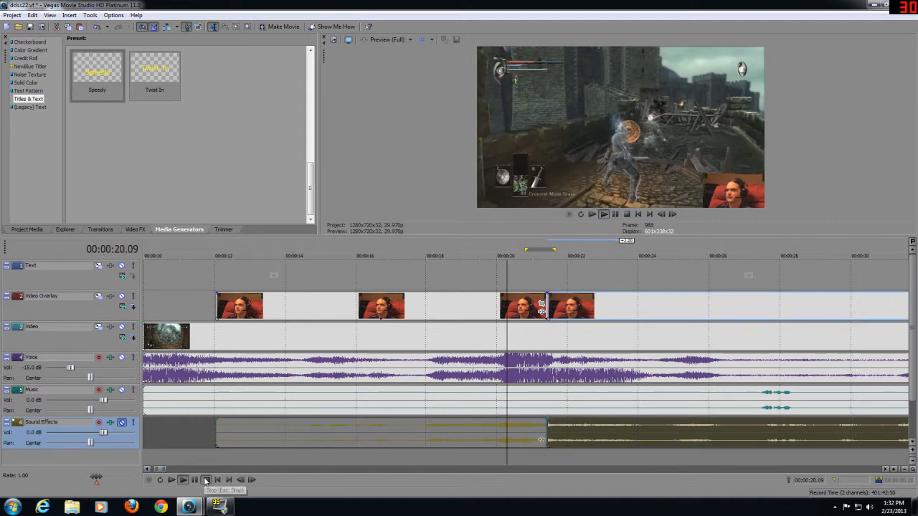
Step: Inspect the join between the two webcam segments up close and preview it from 00:00:20.10
{"action": "left_click", "coordinate": [535, 458]}
{"action": "left_click", "coordinate": [546, 460]}
{"action": "scroll", "coordinate": [546, 460], "scroll_direction": "up", "scroll_amount": 8}
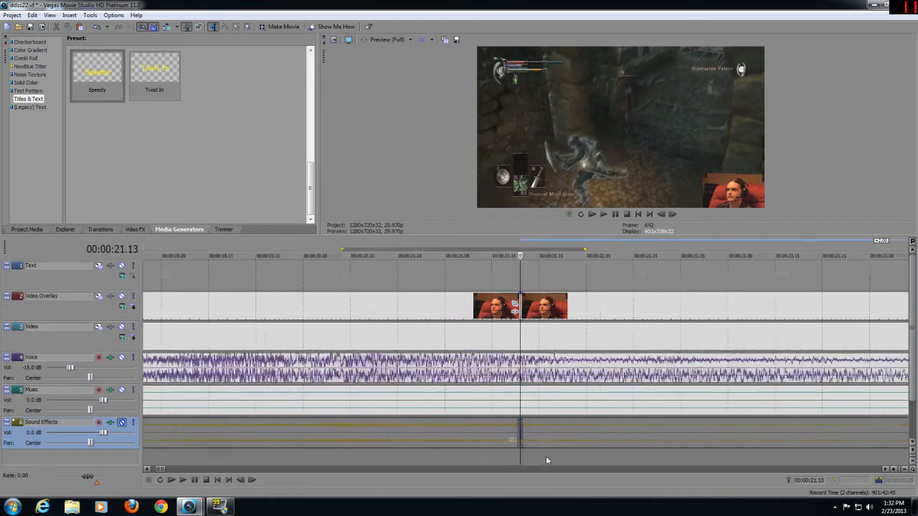
{"action": "scroll", "coordinate": [541, 456], "scroll_direction": "down", "scroll_amount": 5}
{"action": "left_click", "coordinate": [461, 459]}
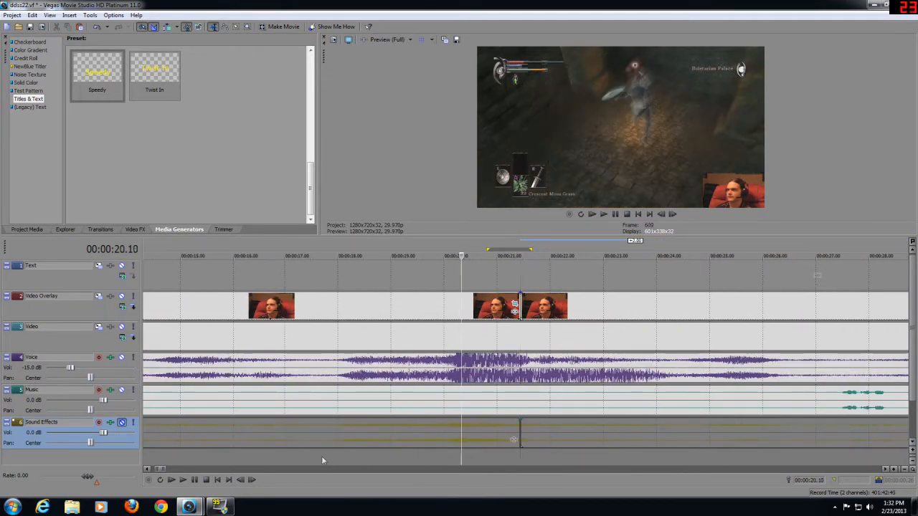
{"action": "left_click", "coordinate": [185, 480]}
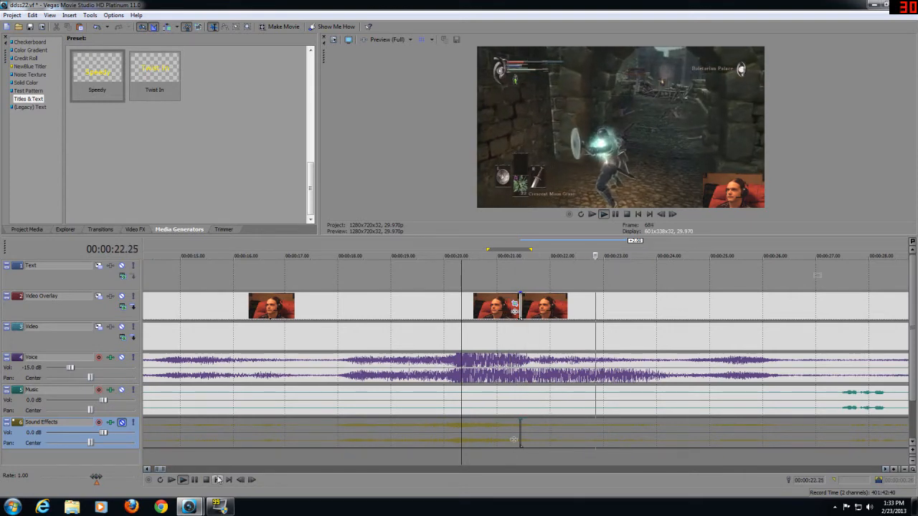
{"action": "left_click", "coordinate": [206, 479]}
Step: Cut the first webcam segment and extend the remaining segment's start back to the beginning of the gameplay at about 00:00:10
{"action": "scroll", "coordinate": [324, 452], "scroll_direction": "down", "scroll_amount": 5}
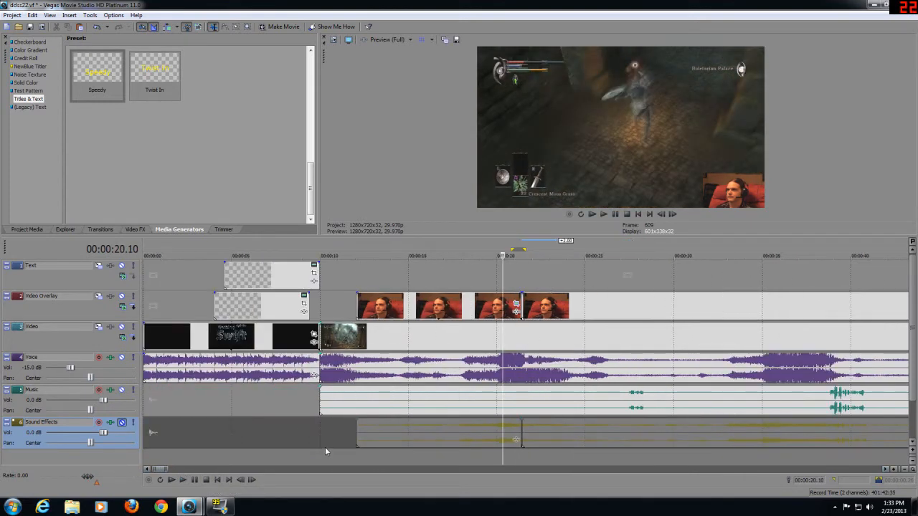
{"action": "right_click", "coordinate": [409, 306]}
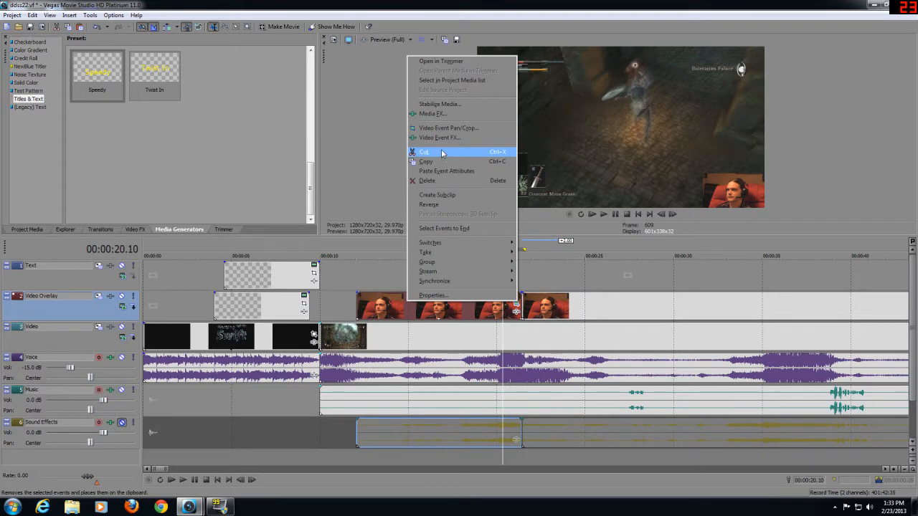
{"action": "left_click", "coordinate": [439, 151]}
{"action": "left_click_drag", "start_coordinate": [521, 296], "coordinate": [322, 302]}
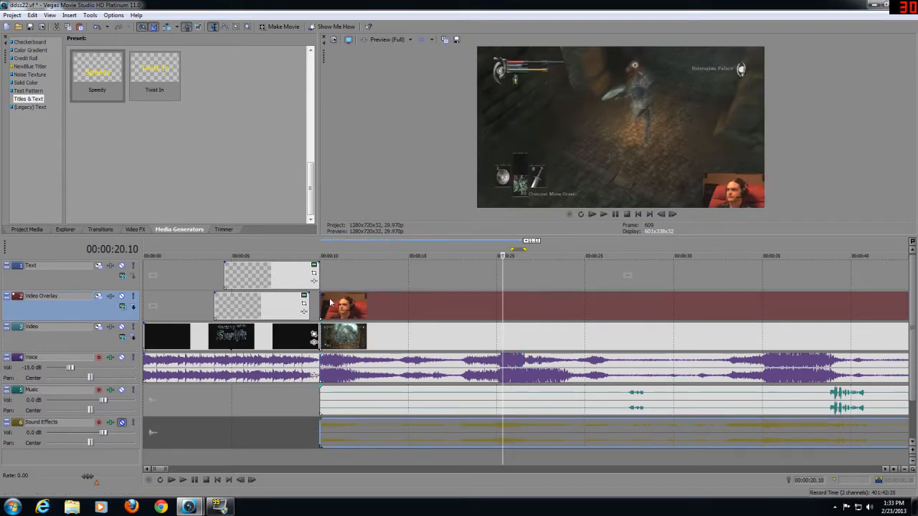
{"action": "left_click", "coordinate": [319, 459]}
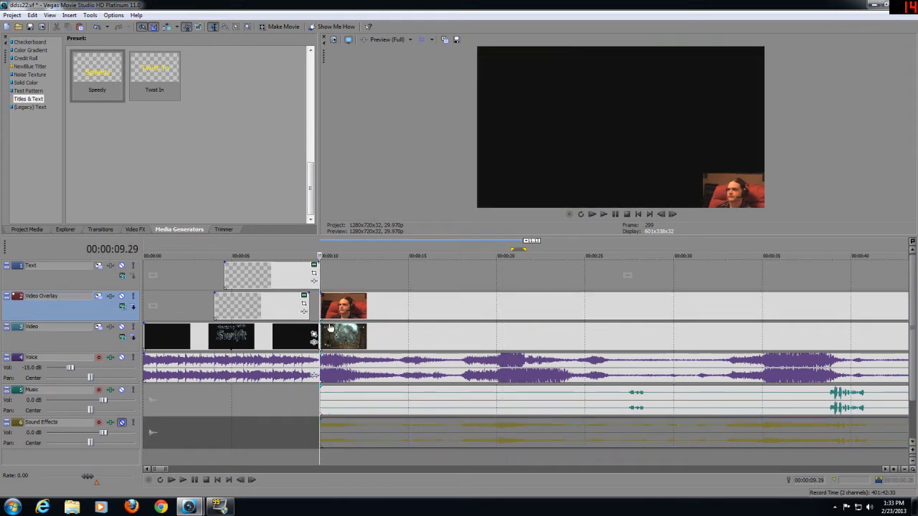
Step: Trim the webcam clip's start to about 00:00:12.15 and preview from the end of the intro to 00:00:28.24
{"action": "left_click_drag", "start_coordinate": [323, 306], "coordinate": [367, 308]}
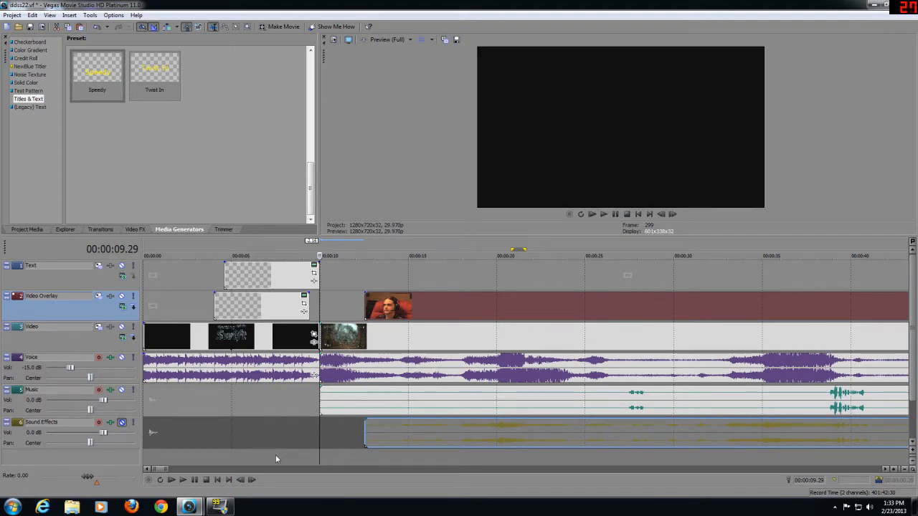
{"action": "left_click", "coordinate": [275, 454]}
{"action": "left_click", "coordinate": [182, 481]}
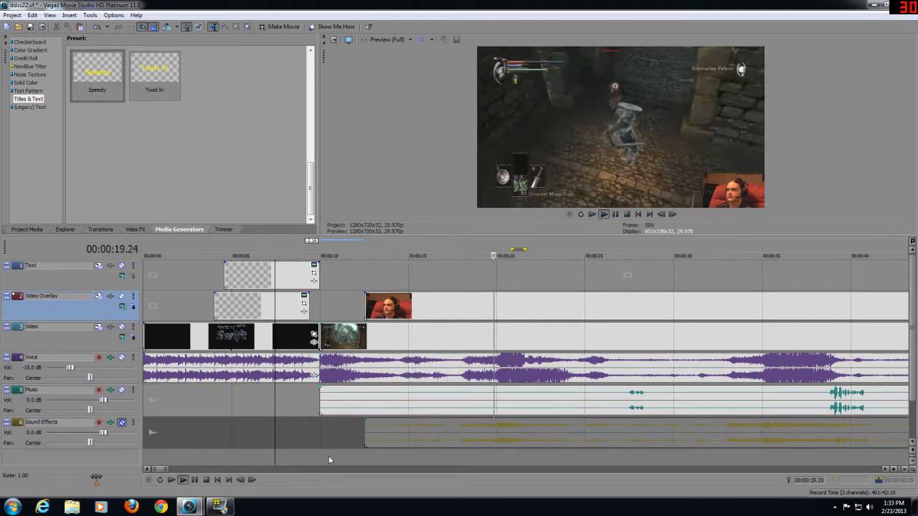
{"action": "scroll", "coordinate": [329, 456], "scroll_direction": "down", "scroll_amount": 2}
{"action": "scroll", "coordinate": [328, 456], "scroll_direction": "down", "scroll_amount": 2}
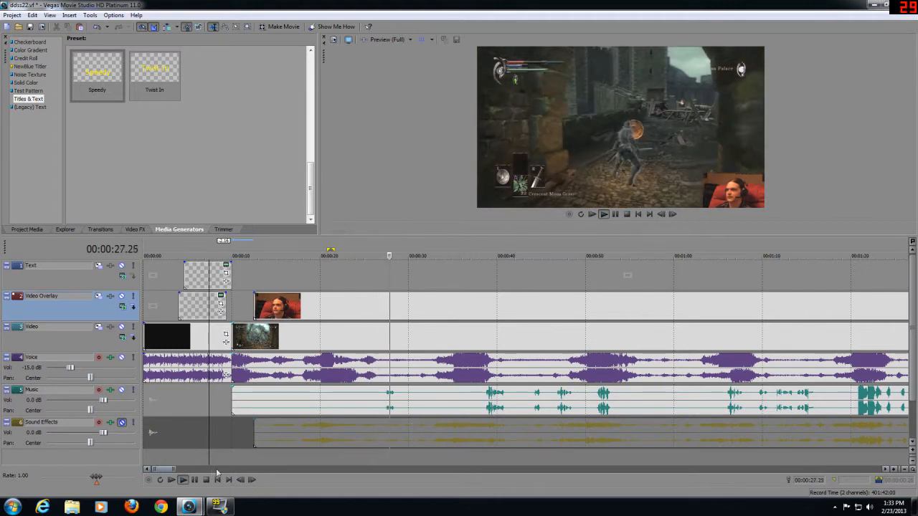
{"action": "key", "text": "Return"}
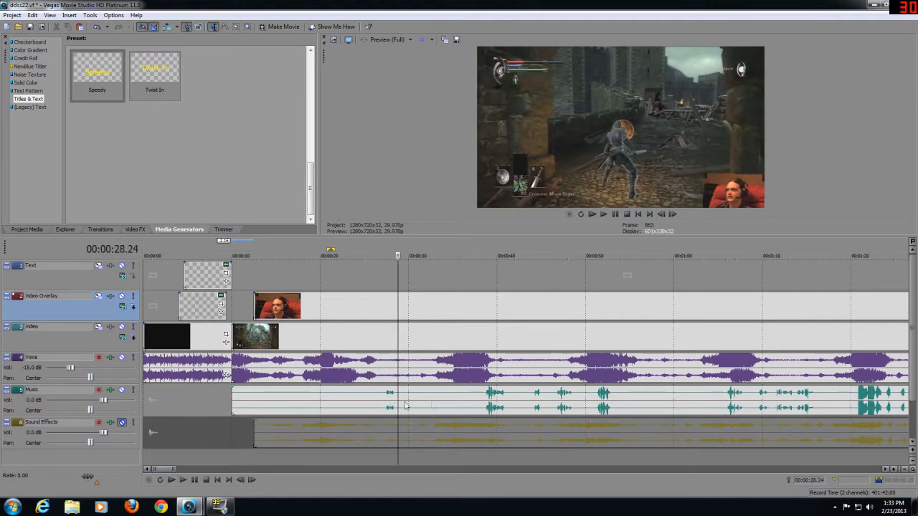
Step: Trim the Music track clip's start to about 00:00:27.02 and remove its silent part from 00:00:28.27 to 00:00:38.08
{"action": "left_click", "coordinate": [233, 458]}
{"action": "scroll", "coordinate": [293, 436], "scroll_direction": "up", "scroll_amount": 2}
{"action": "scroll", "coordinate": [420, 406], "scroll_direction": "down", "scroll_amount": 1}
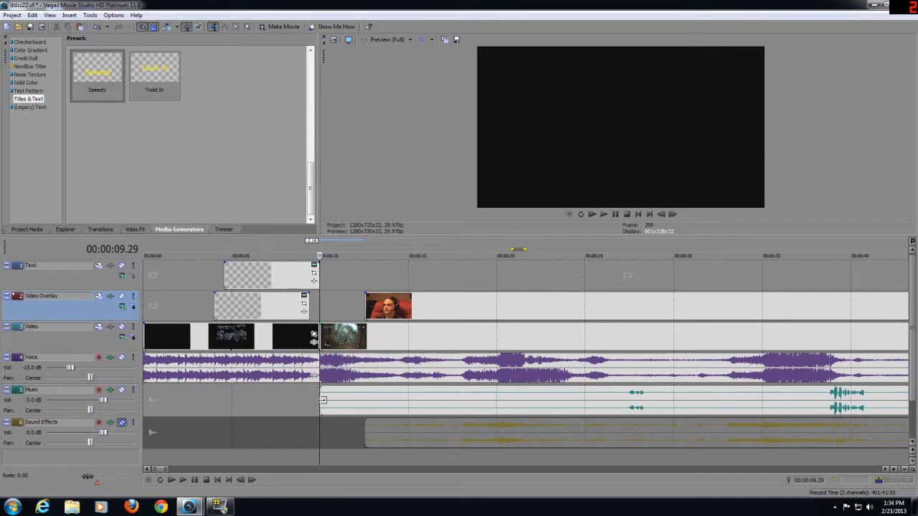
{"action": "left_click_drag", "start_coordinate": [322, 399], "coordinate": [613, 399]}
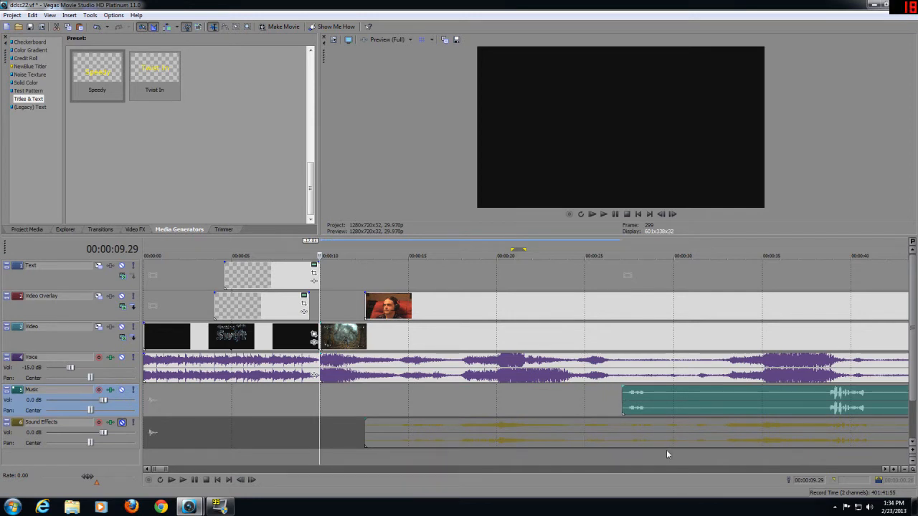
{"action": "left_click_drag", "start_coordinate": [655, 456], "coordinate": [820, 457]}
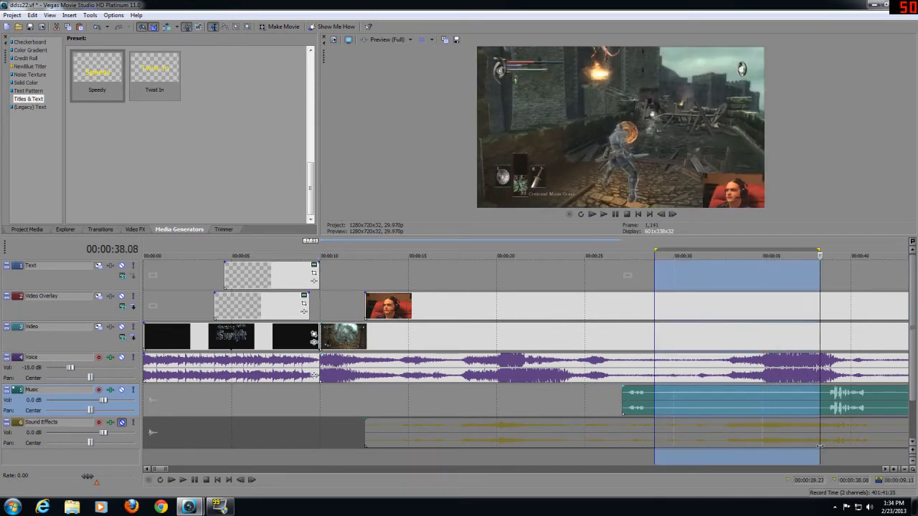
{"action": "left_click", "coordinate": [569, 456]}
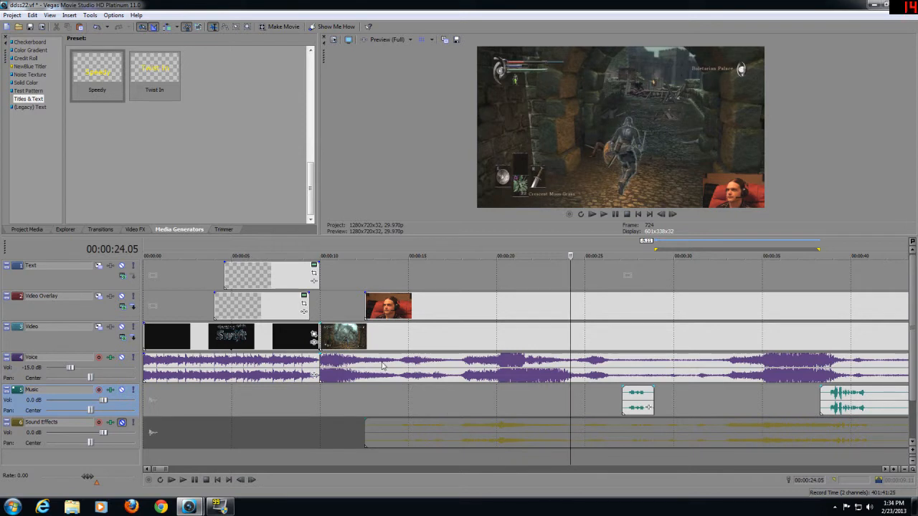
Step: Preview from 00:00:10.21, tighten the short Music track clip to about 00:00:27.07 to 00:00:28.20, and play it back
{"action": "left_click", "coordinate": [332, 459]}
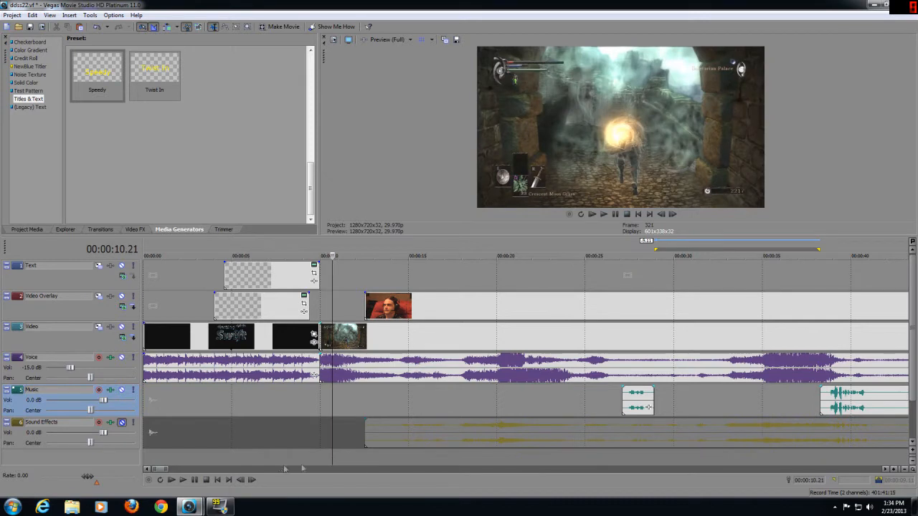
{"action": "left_click", "coordinate": [183, 480]}
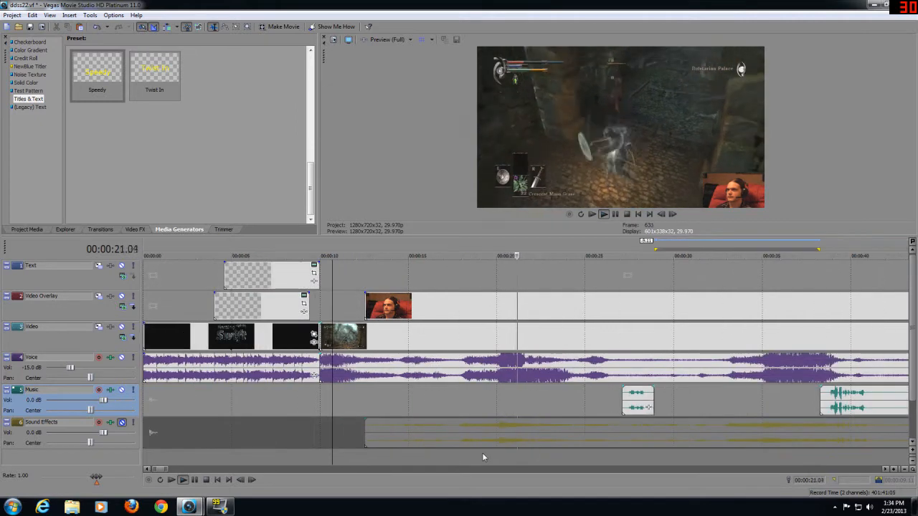
{"action": "scroll", "coordinate": [545, 443], "scroll_direction": "up", "scroll_amount": 2}
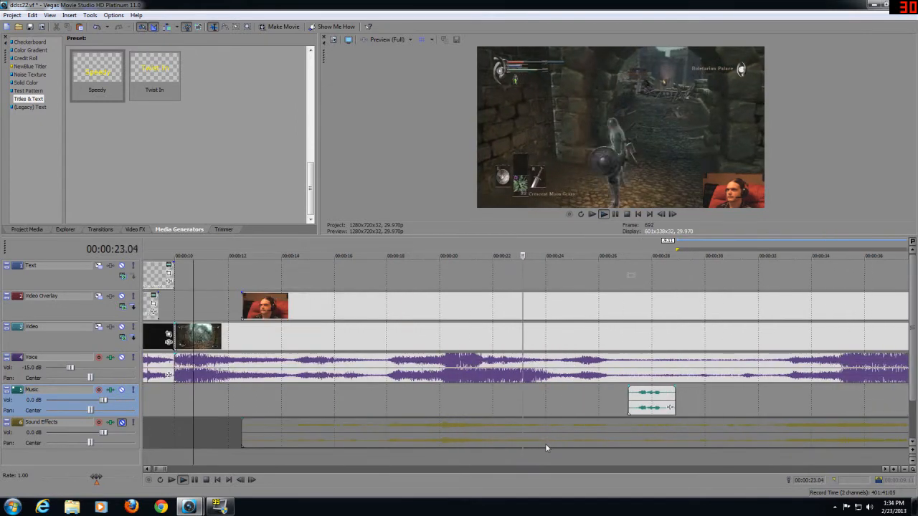
{"action": "scroll", "coordinate": [647, 409], "scroll_direction": "up", "scroll_amount": 1}
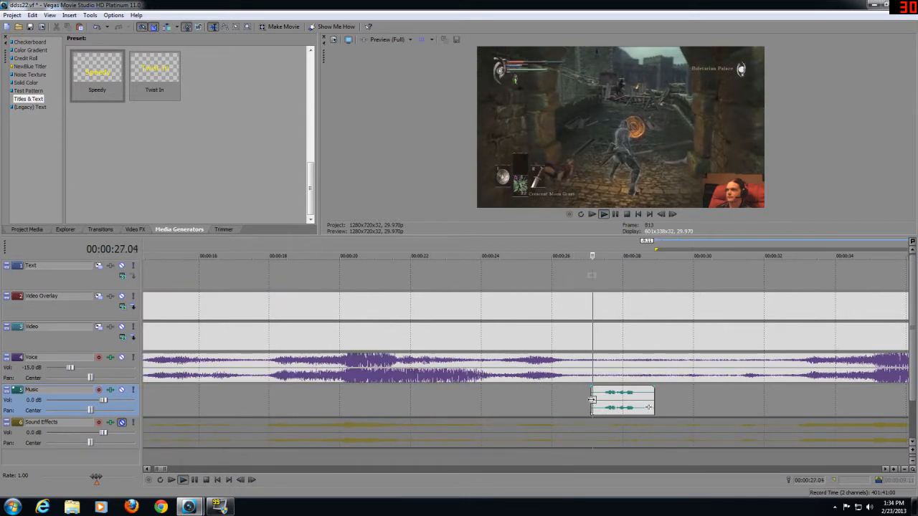
{"action": "left_click_drag", "start_coordinate": [592, 400], "coordinate": [645, 400]}
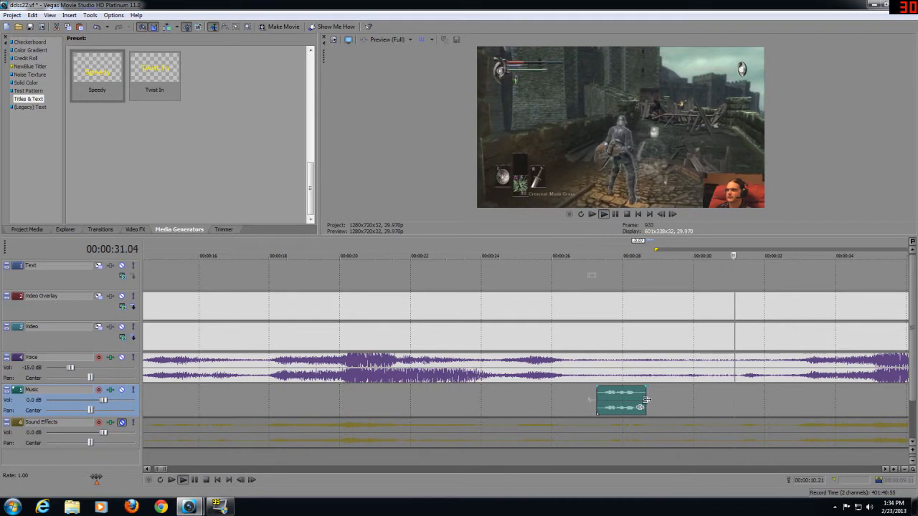
{"action": "left_click", "coordinate": [567, 452]}
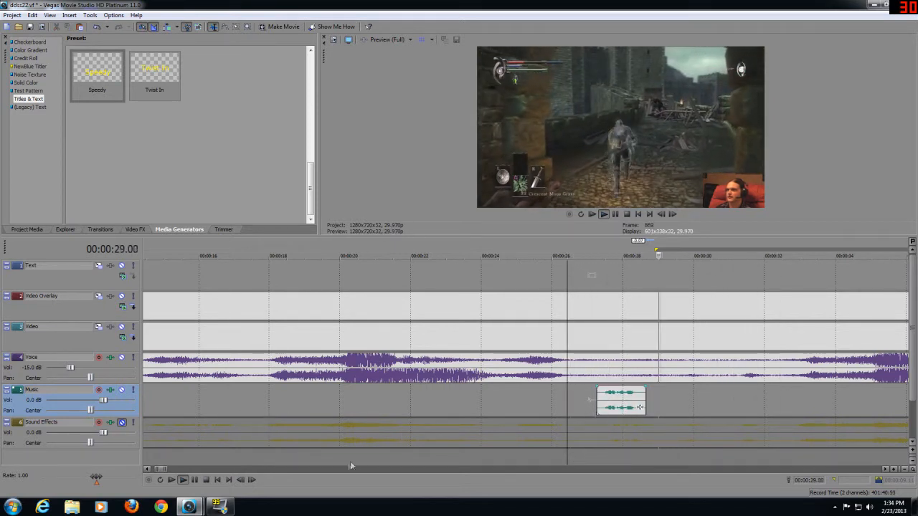
{"action": "scroll", "coordinate": [613, 453], "scroll_direction": "up", "scroll_amount": 2}
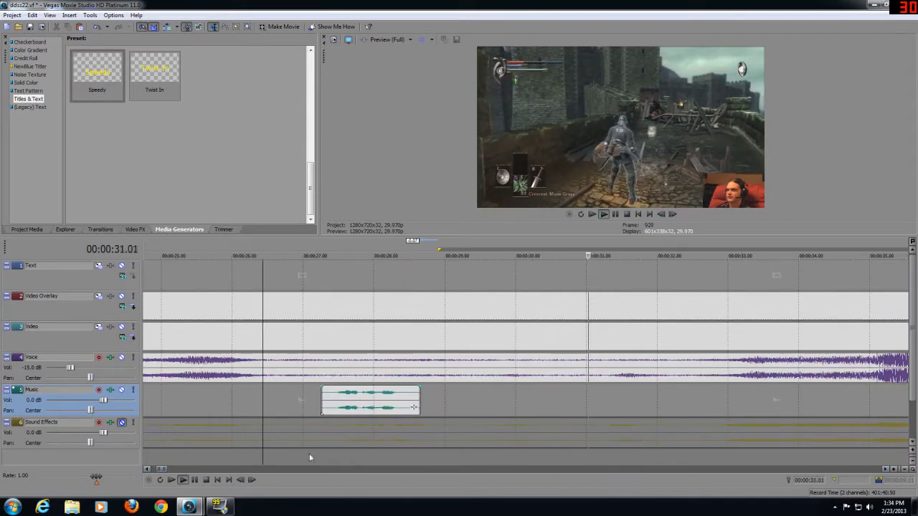
Step: Preview the short Music track clip, shift it to start at about 00:00:27.13, and play it back from just before it
{"action": "left_click", "coordinate": [284, 457]}
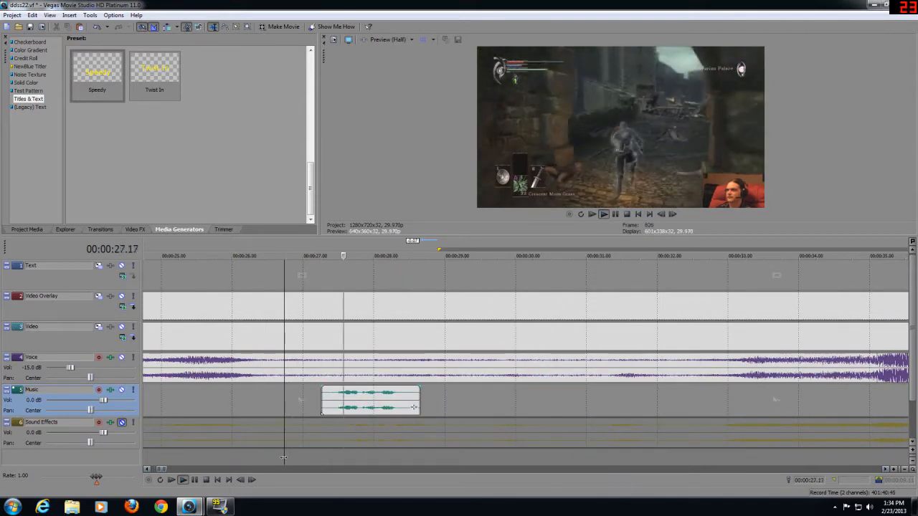
{"action": "left_click", "coordinate": [272, 461]}
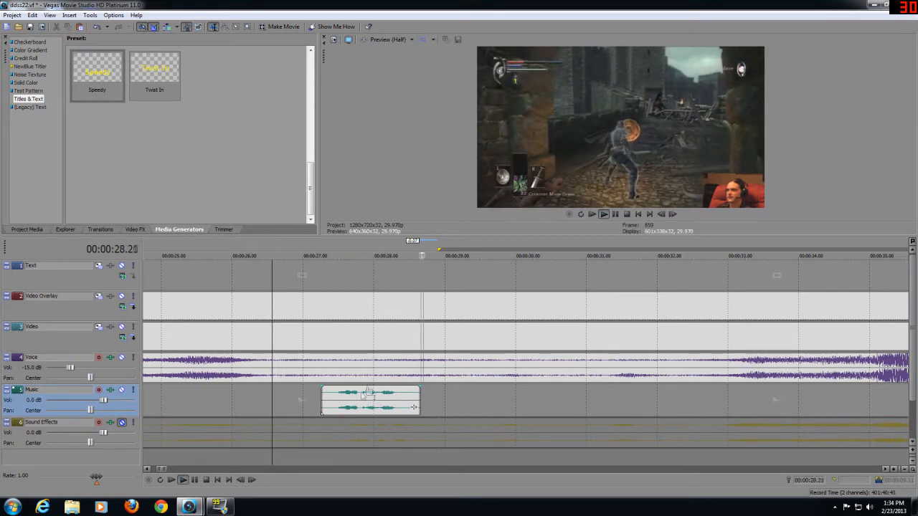
{"action": "mouse_move", "coordinate": [368, 394]}
{"action": "left_mouse_down"}
{"action": "mouse_move", "coordinate": [379, 402]}
{"action": "mouse_move", "coordinate": [371, 400]}
{"action": "left_mouse_up"}
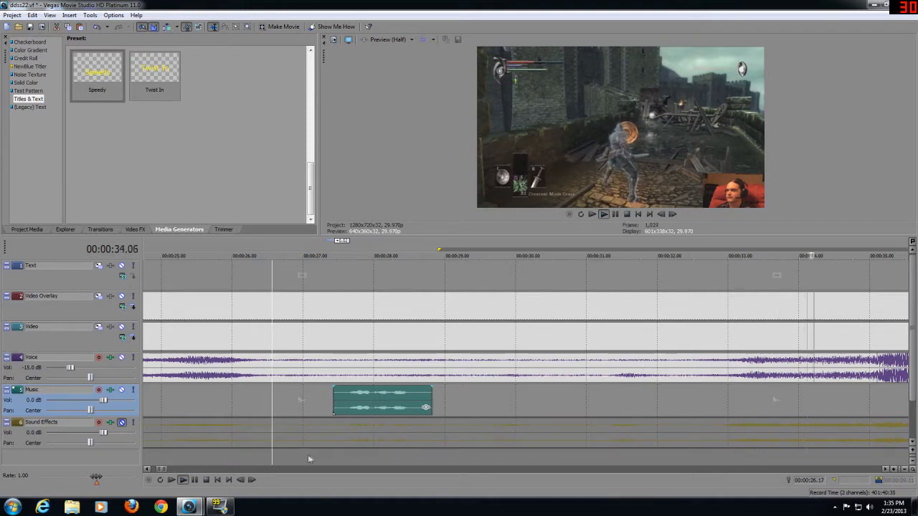
{"action": "left_click", "coordinate": [304, 457]}
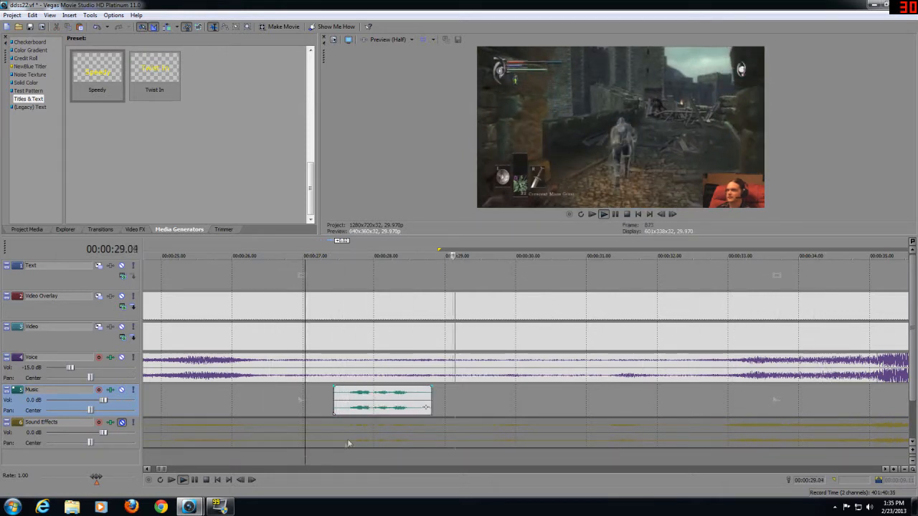
{"action": "left_click", "coordinate": [195, 480]}
{"action": "left_click", "coordinate": [301, 448]}
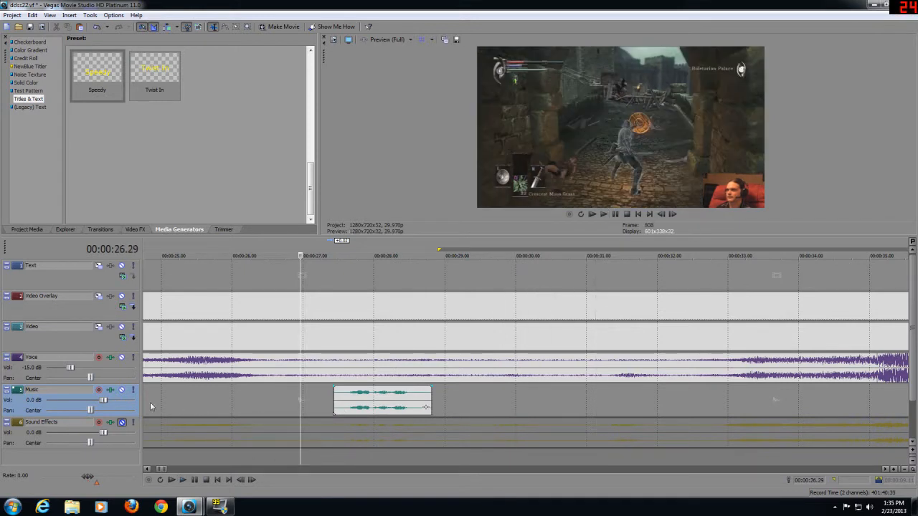
Step: Add a fade-in of about 6 frames to the start of the short Music track clip
{"action": "scroll", "coordinate": [342, 432], "scroll_direction": "up", "scroll_amount": 3}
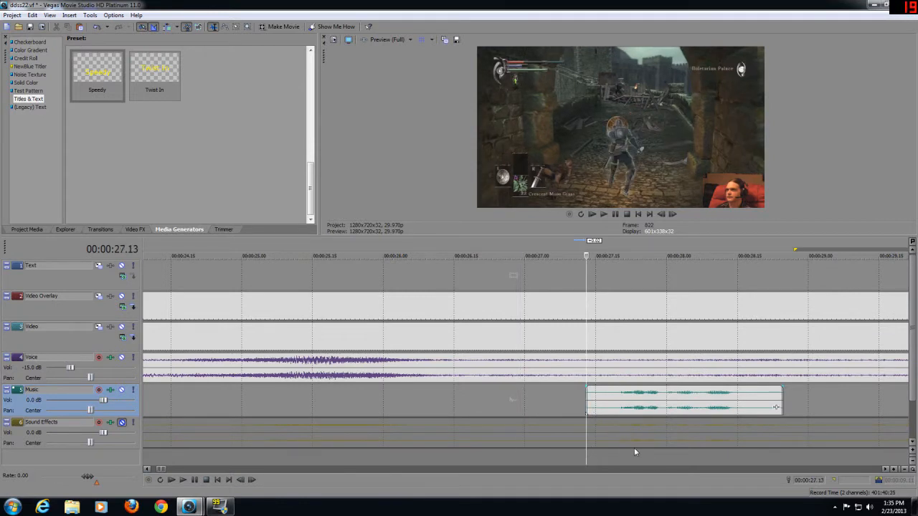
{"action": "scroll", "coordinate": [634, 447], "scroll_direction": "up", "scroll_amount": 3}
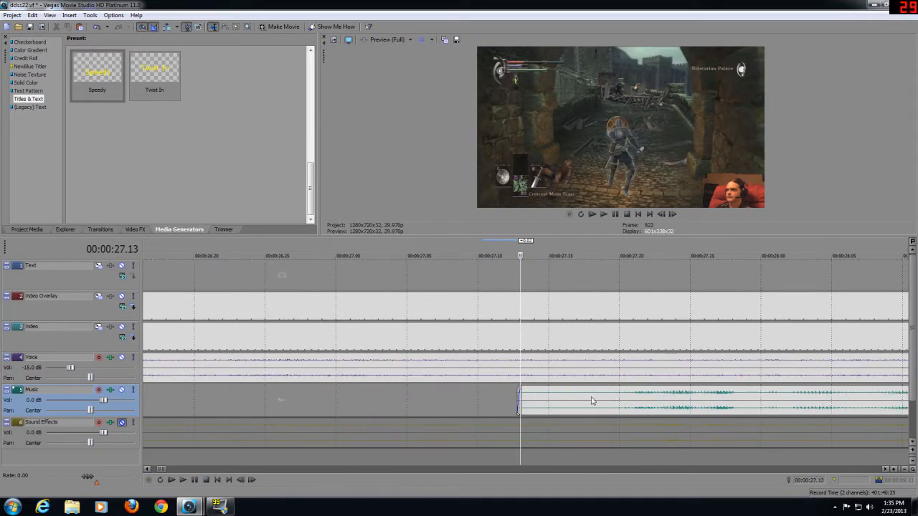
{"action": "left_click", "coordinate": [494, 452]}
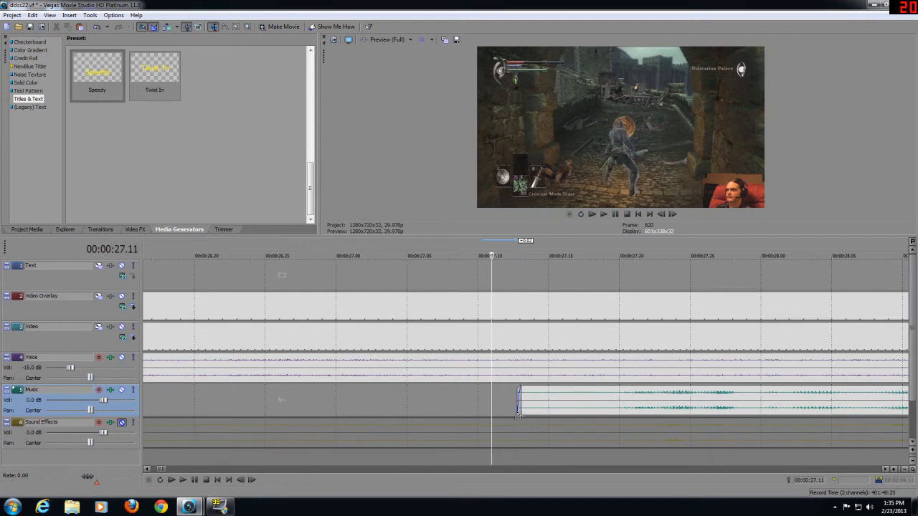
{"action": "left_click_drag", "start_coordinate": [524, 404], "coordinate": [611, 400]}
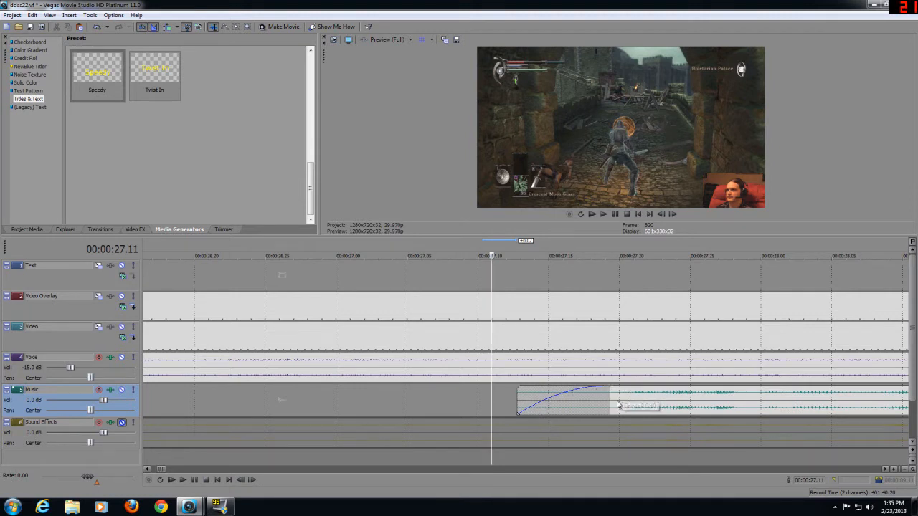
Step: Trim the short Music track clip's end to about 00:00:28.21 and add a fade-out of about 5 frames
{"action": "scroll", "coordinate": [609, 414], "scroll_direction": "down", "scroll_amount": 1}
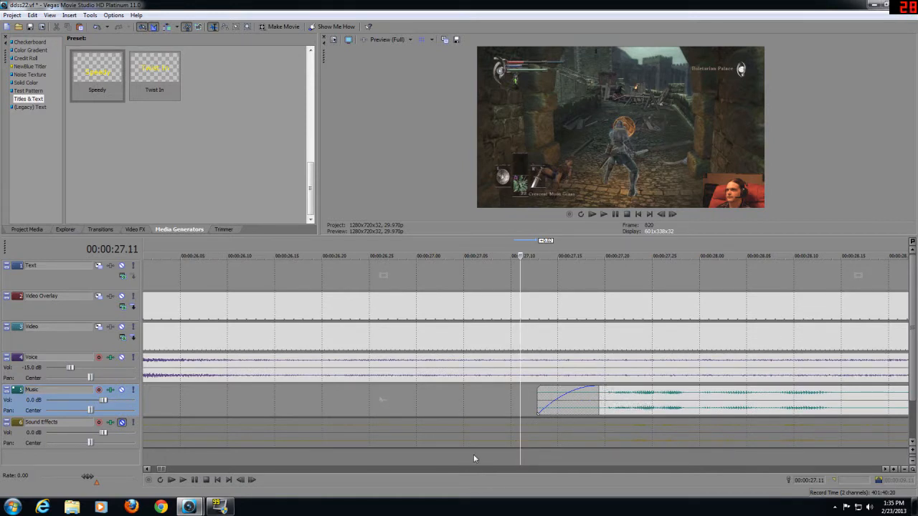
{"action": "scroll", "coordinate": [513, 449], "scroll_direction": "down", "scroll_amount": 1}
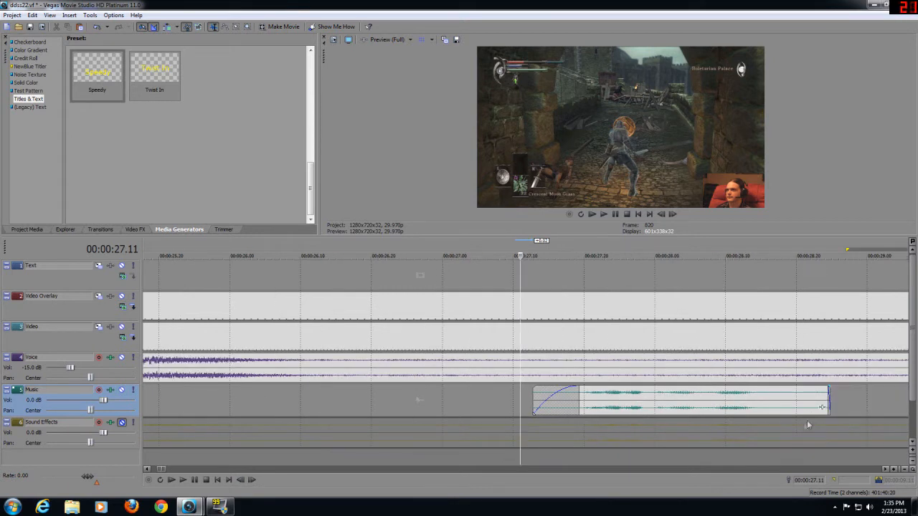
{"action": "left_click", "coordinate": [812, 448]}
{"action": "scroll", "coordinate": [811, 448], "scroll_direction": "up", "scroll_amount": 1}
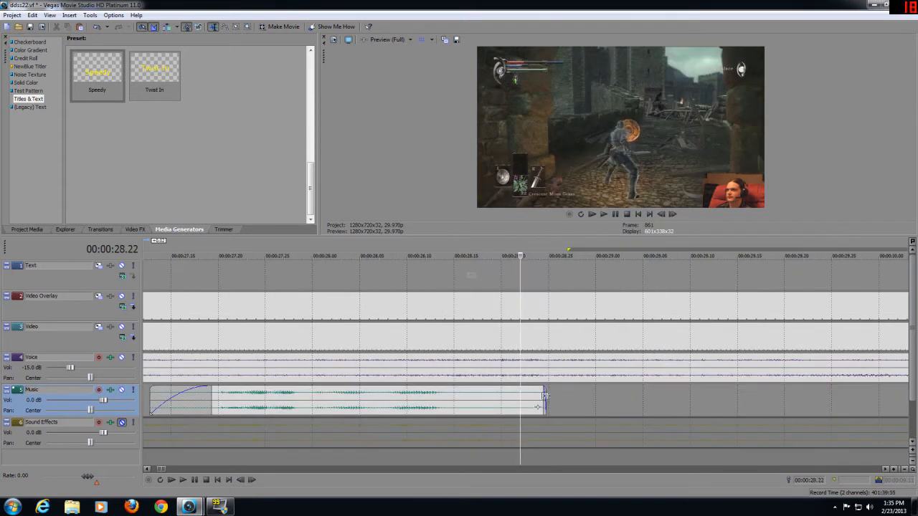
{"action": "left_click_drag", "start_coordinate": [546, 396], "coordinate": [466, 406]}
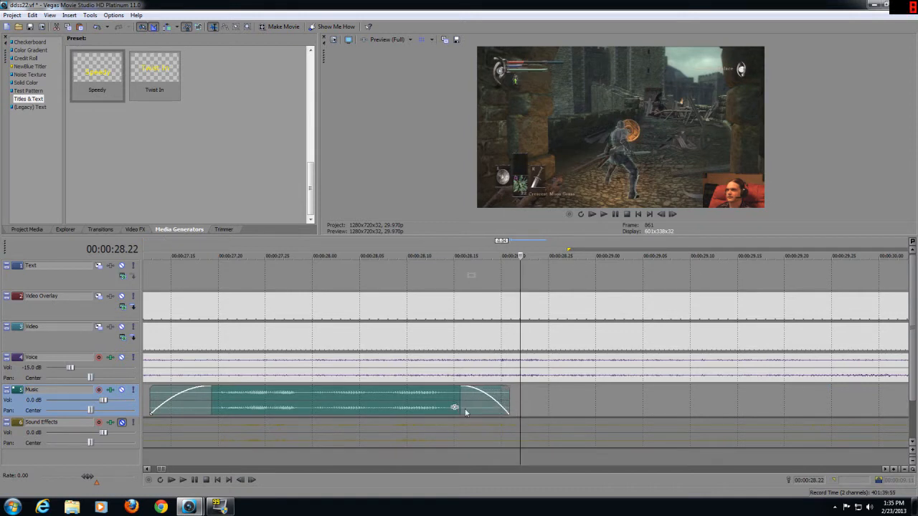
Step: Trim the start of the long Music track clip to about 00:00:38.22, just before its first speech
{"action": "scroll", "coordinate": [555, 411], "scroll_direction": "down", "scroll_amount": 4}
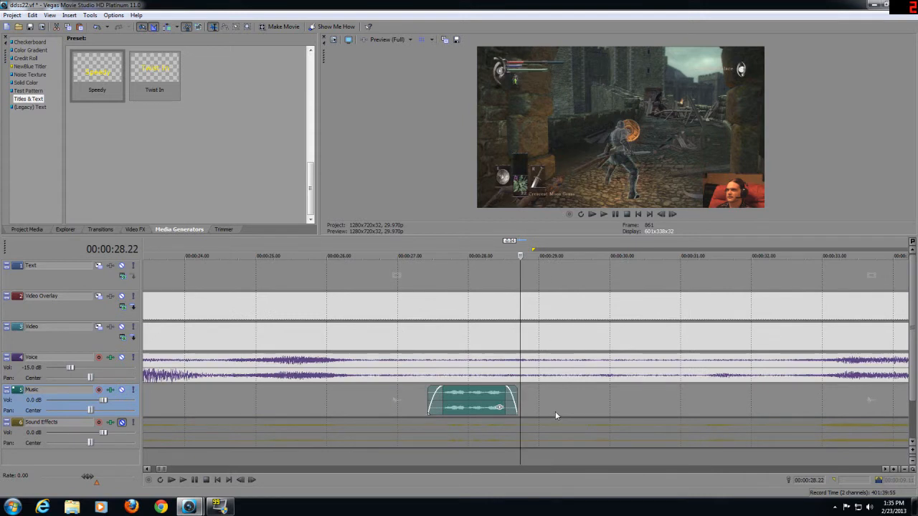
{"action": "scroll", "coordinate": [555, 414], "scroll_direction": "down", "scroll_amount": 2}
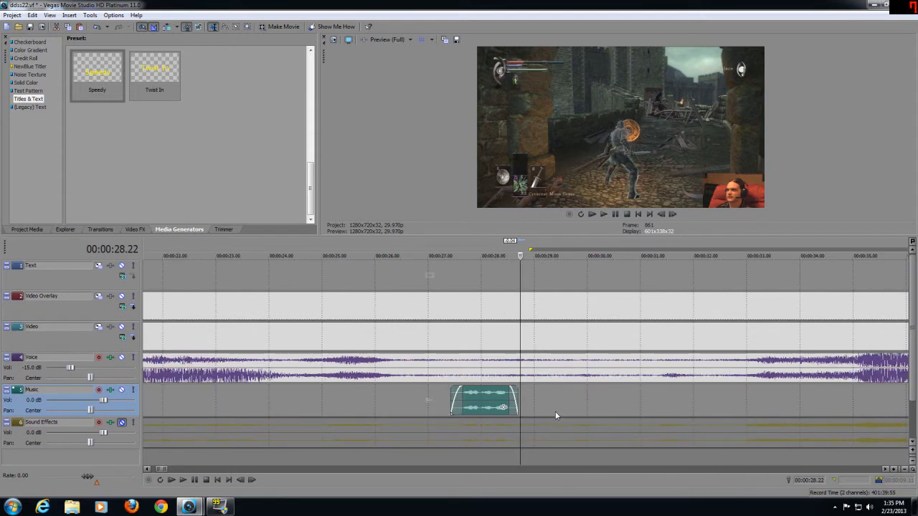
{"action": "scroll", "coordinate": [555, 413], "scroll_direction": "down", "scroll_amount": 2}
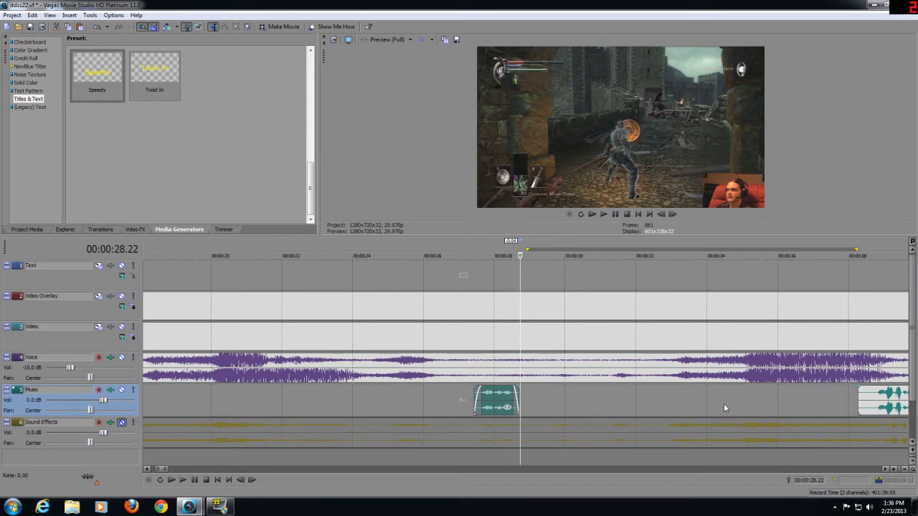
{"action": "left_click", "coordinate": [847, 465]}
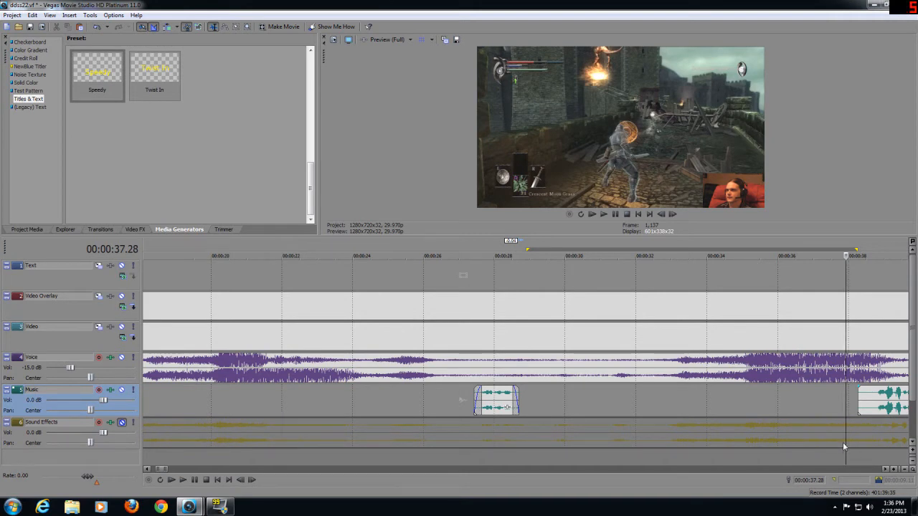
{"action": "scroll", "coordinate": [843, 441], "scroll_direction": "up", "scroll_amount": 2}
{"action": "left_click_drag", "start_coordinate": [546, 403], "coordinate": [562, 400]}
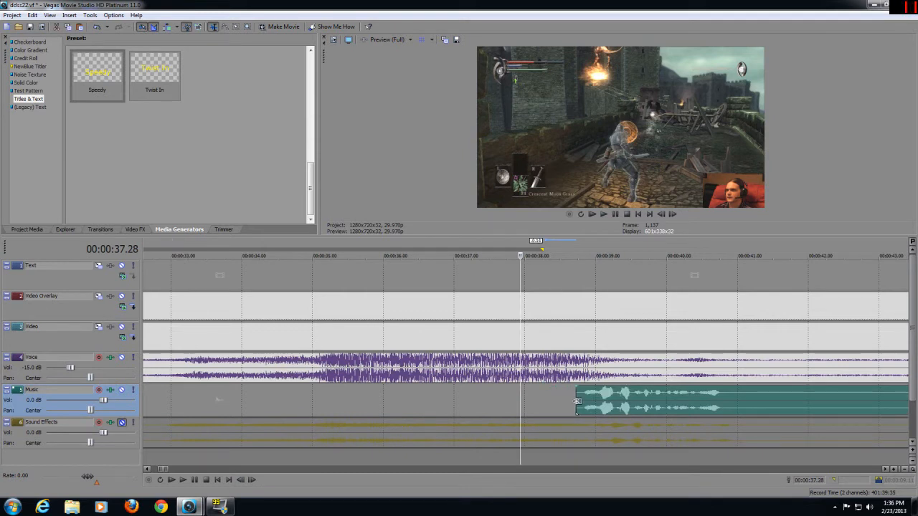
Step: Shift the long Music track clip about 4 frames later and play it back from 00:00:38.14
{"action": "scroll", "coordinate": [574, 415], "scroll_direction": "down", "scroll_amount": 2}
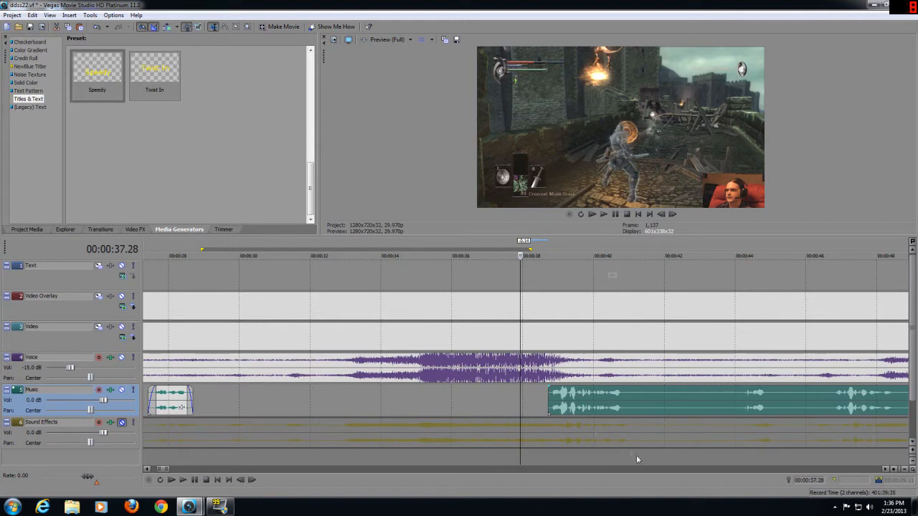
{"action": "scroll", "coordinate": [629, 457], "scroll_direction": "up", "scroll_amount": 1}
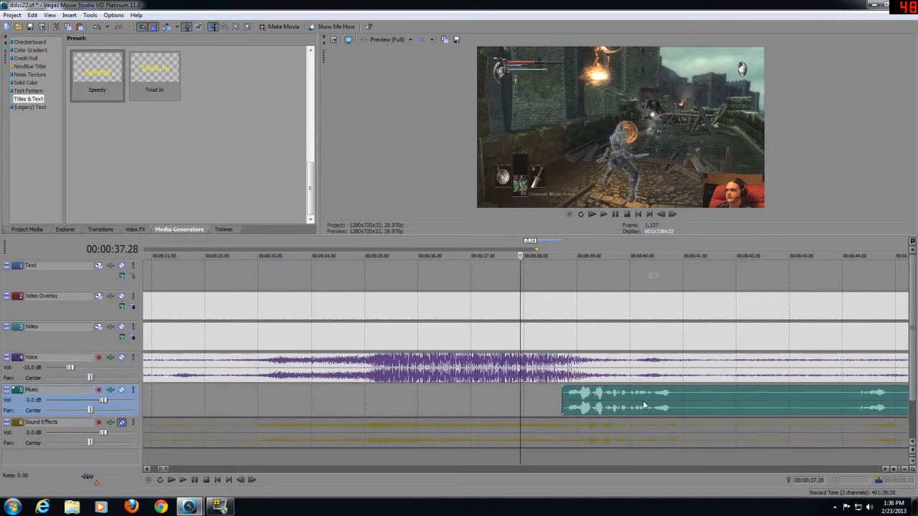
{"action": "left_click_drag", "start_coordinate": [643, 404], "coordinate": [652, 406]}
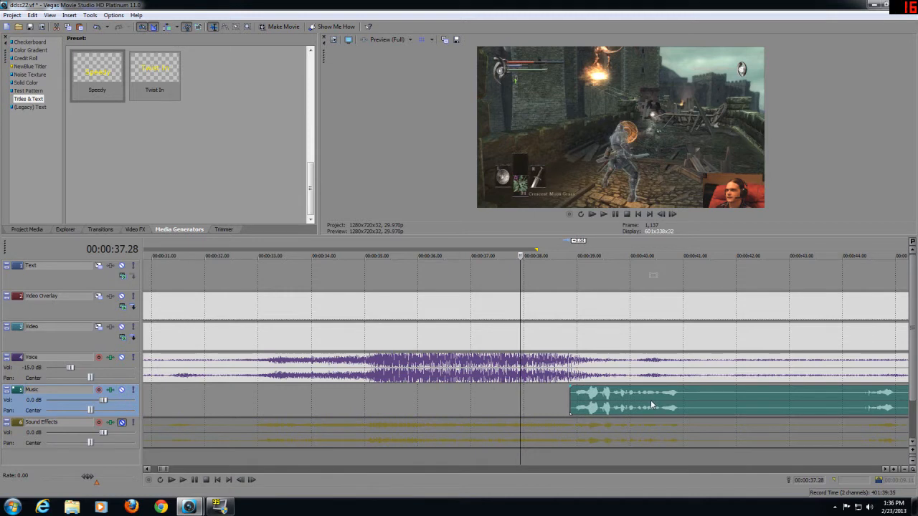
{"action": "left_click", "coordinate": [548, 460]}
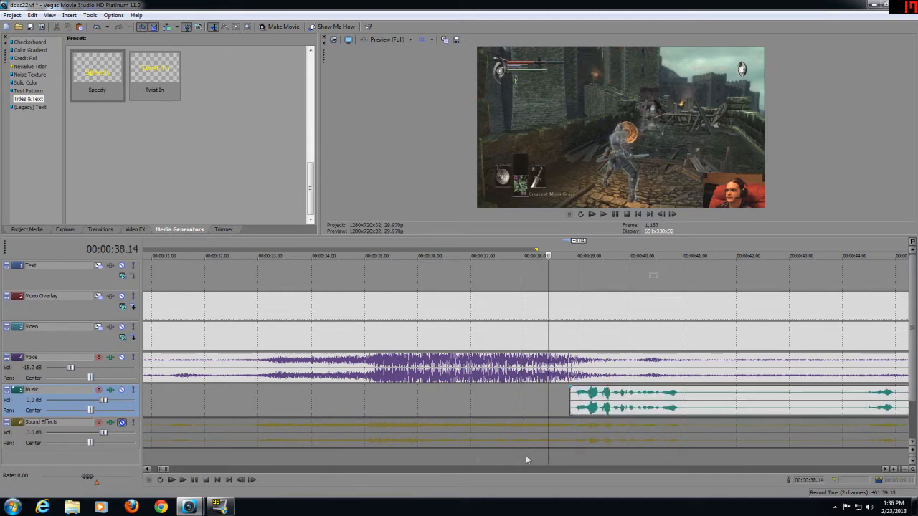
{"action": "left_click", "coordinate": [183, 480]}
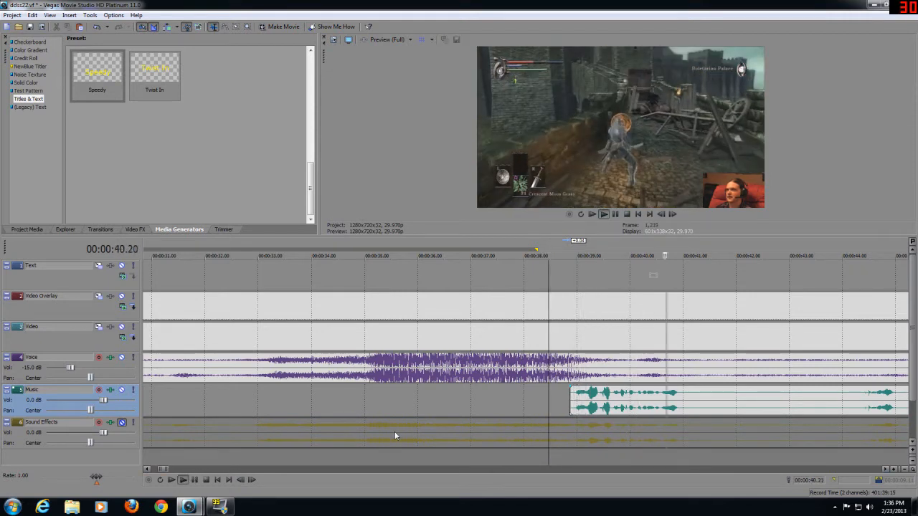
Step: Add a 2-frame fade-in to the long Music track clip while previewing from its start
{"action": "scroll", "coordinate": [455, 424], "scroll_direction": "down", "scroll_amount": 3}
{"action": "scroll", "coordinate": [454, 424], "scroll_direction": "down", "scroll_amount": 3}
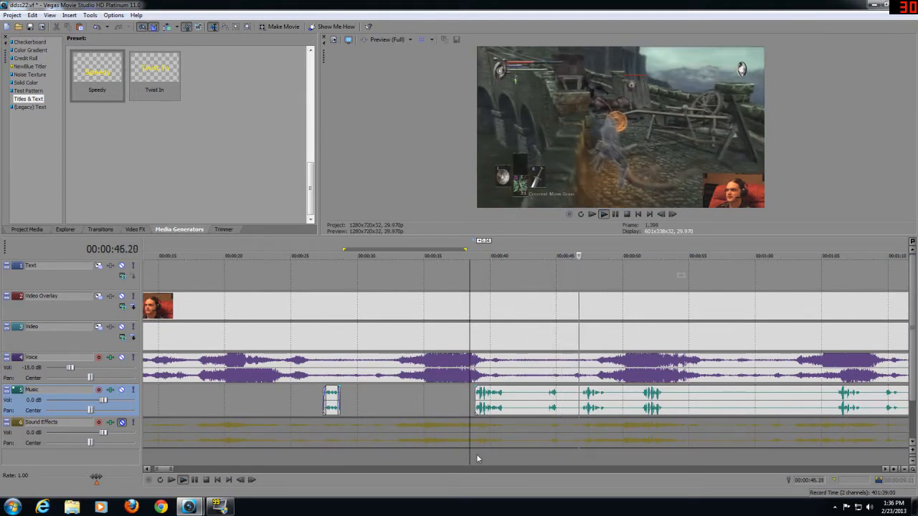
{"action": "left_click", "coordinate": [476, 454]}
{"action": "scroll", "coordinate": [476, 454], "scroll_direction": "up", "scroll_amount": 4}
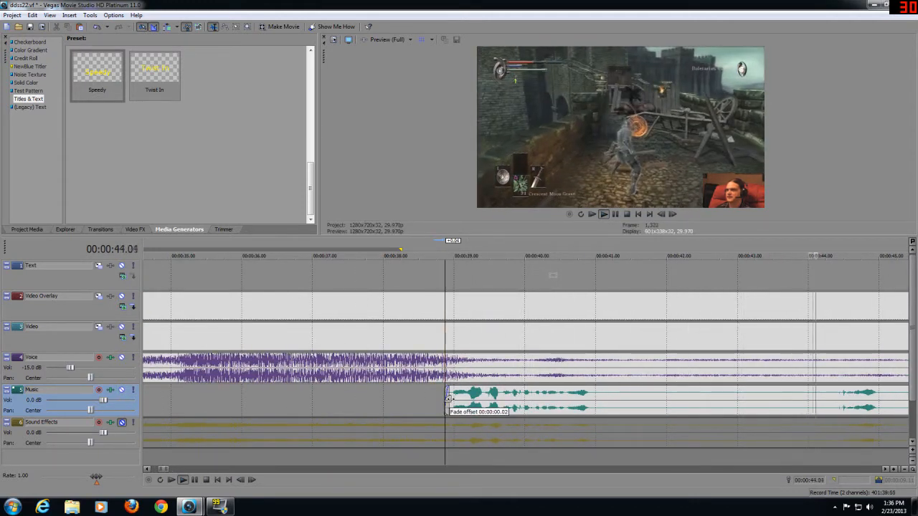
Step: Remove the silent part of the Music track clip from about 00:00:54 to 00:01:05.06 and preview from 00:00:48.15
{"action": "scroll", "coordinate": [499, 436], "scroll_direction": "down", "scroll_amount": 3}
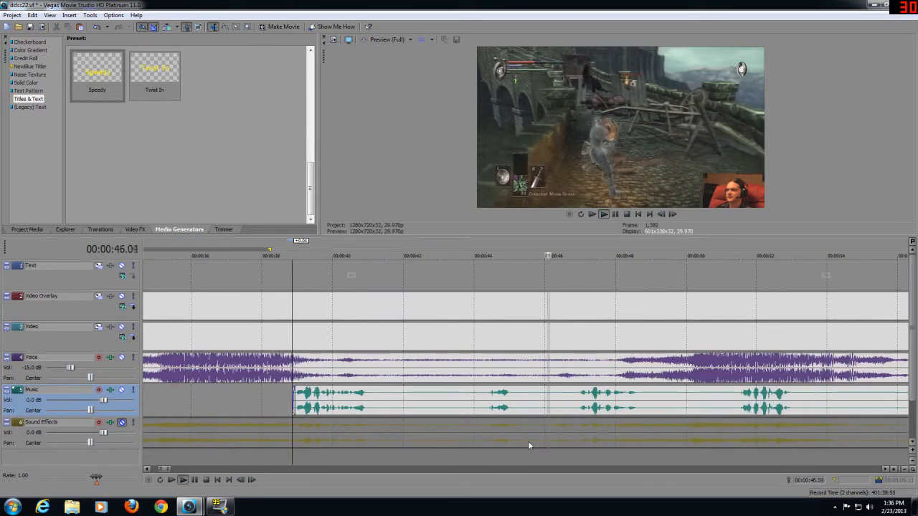
{"action": "scroll", "coordinate": [528, 445], "scroll_direction": "down", "scroll_amount": 2}
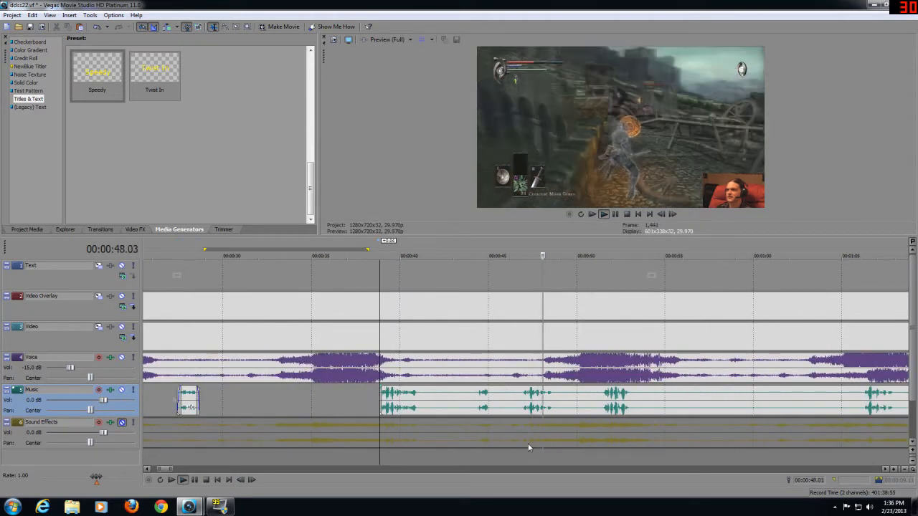
{"action": "left_click", "coordinate": [627, 408]}
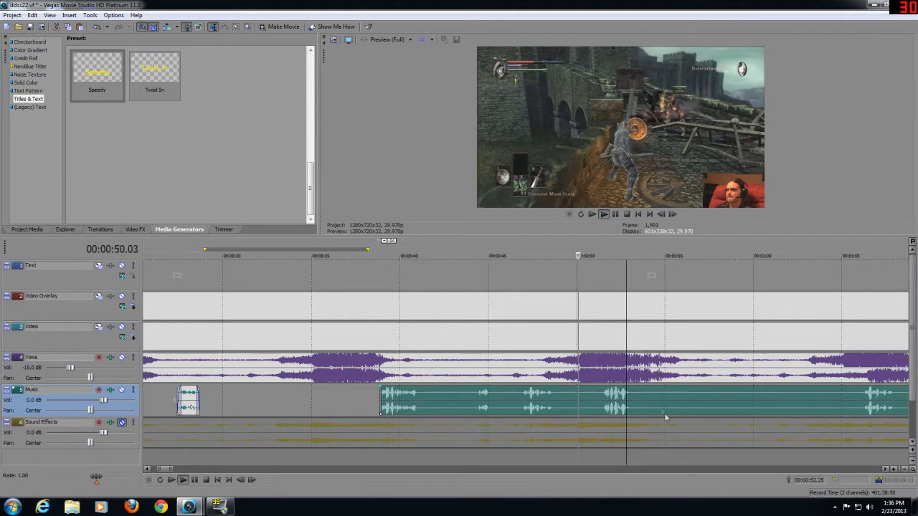
{"action": "left_click_drag", "start_coordinate": [647, 458], "coordinate": [845, 453]}
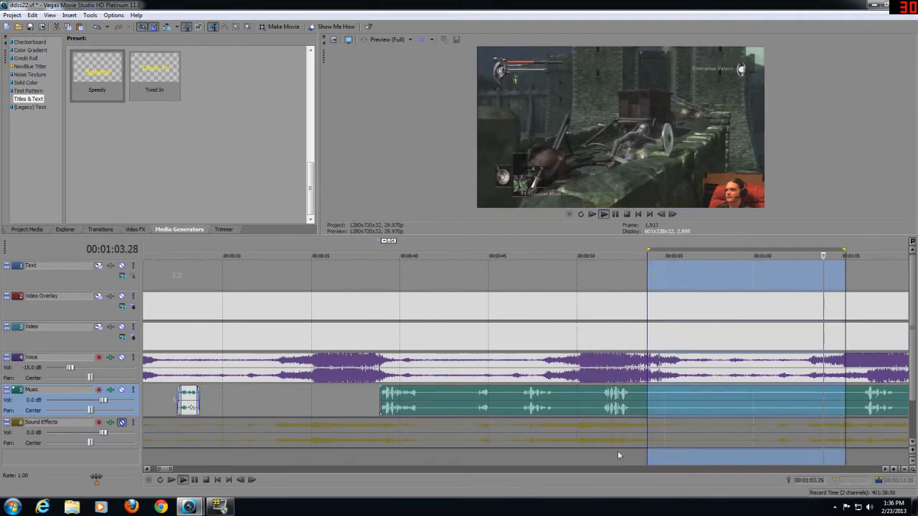
{"action": "key", "text": "Delete"}
{"action": "left_click", "coordinate": [550, 455]}
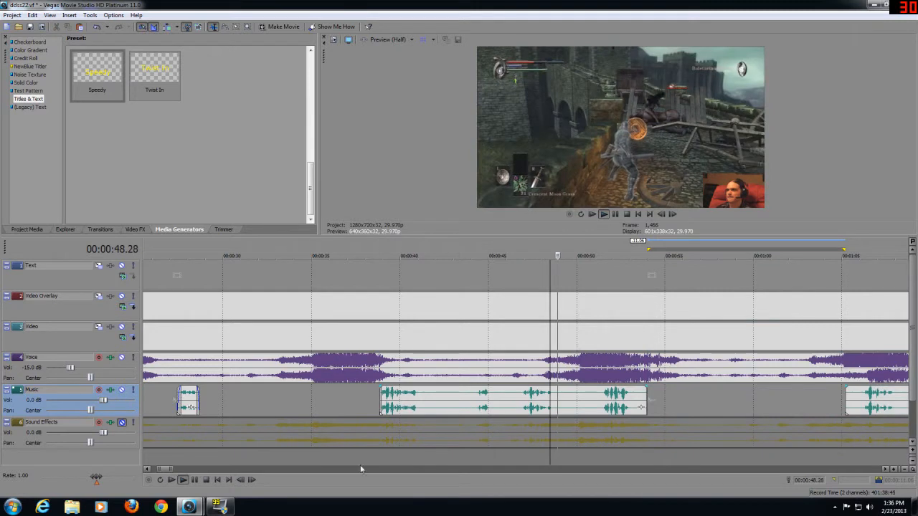
{"action": "left_click", "coordinate": [207, 480]}
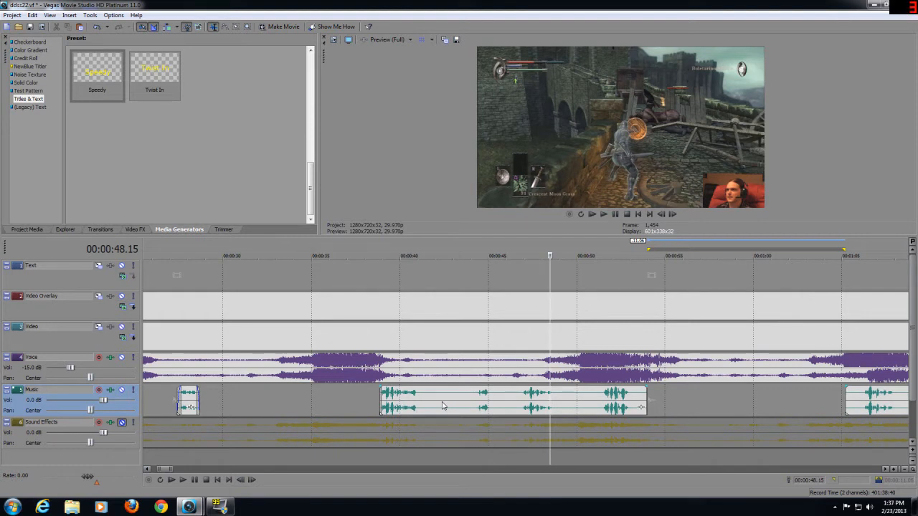
Step: Try deleting the section from 00:00:41.00 to 00:00:43.24 across all tracks, and undo the deletion
{"action": "left_click_drag", "start_coordinate": [418, 460], "coordinate": [467, 459]}
{"action": "key", "text": "Delete"}
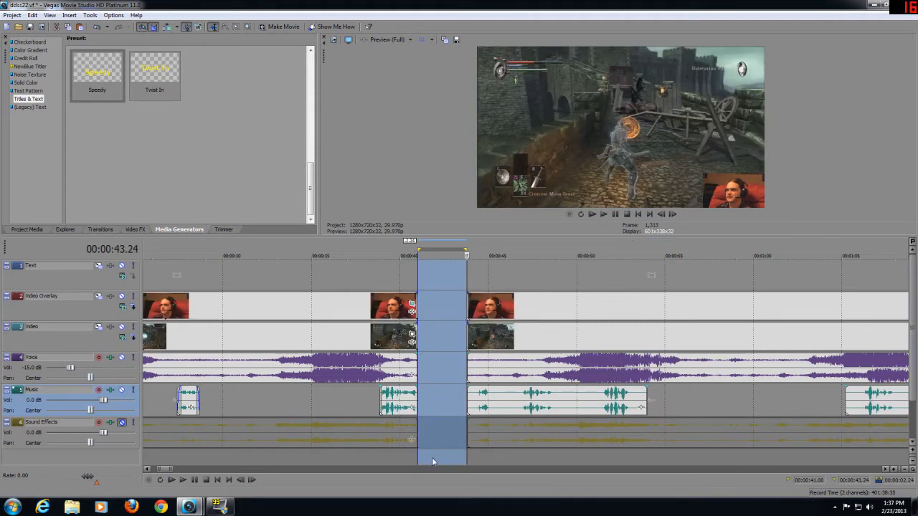
{"action": "left_click", "coordinate": [398, 457]}
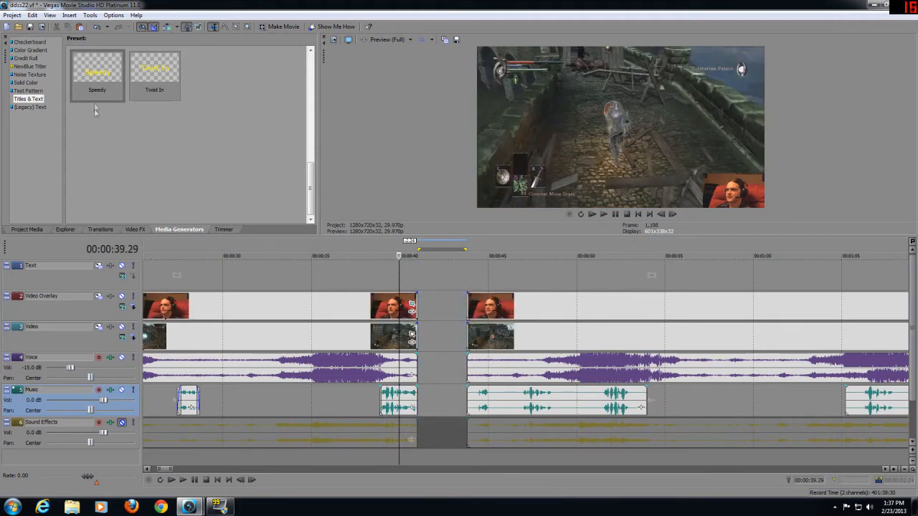
{"action": "left_click", "coordinate": [32, 15]}
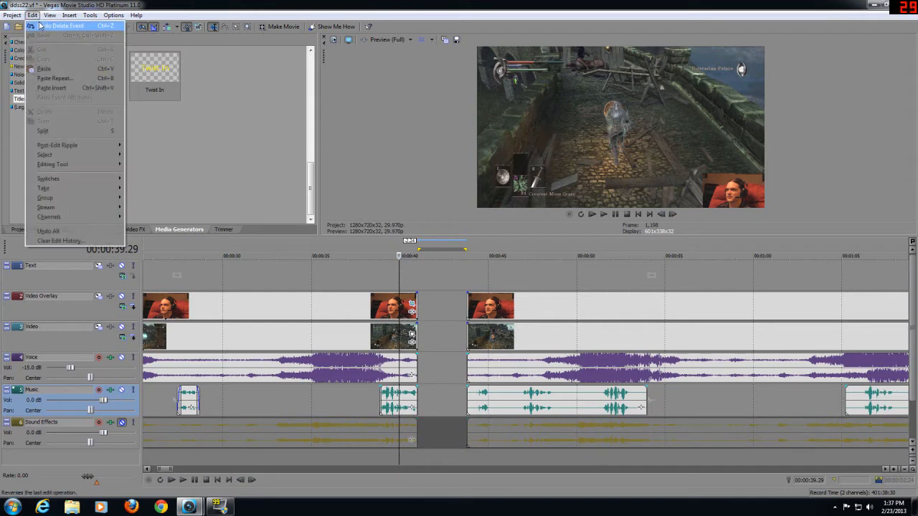
{"action": "left_click", "coordinate": [40, 26]}
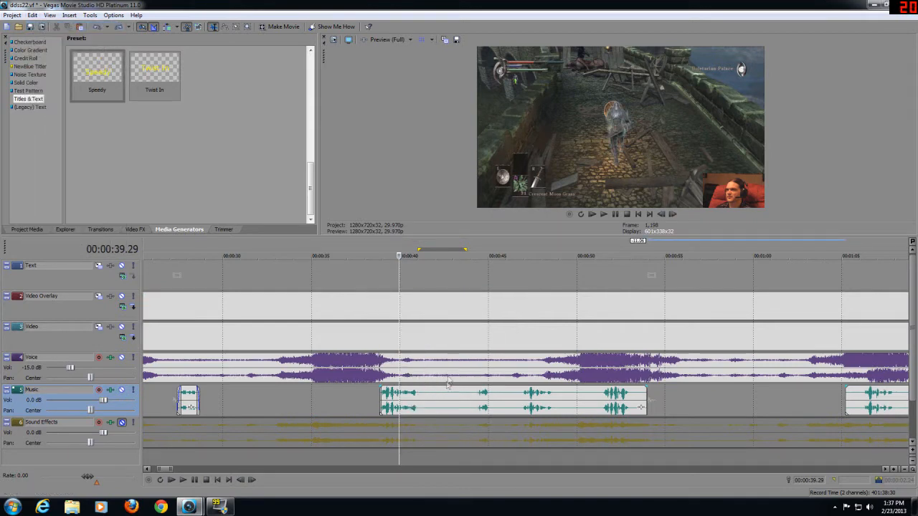
Step: Remove the silent section of the Music track clip from 00:00:41.25 to 00:00:43.20
{"action": "left_click", "coordinate": [440, 400]}
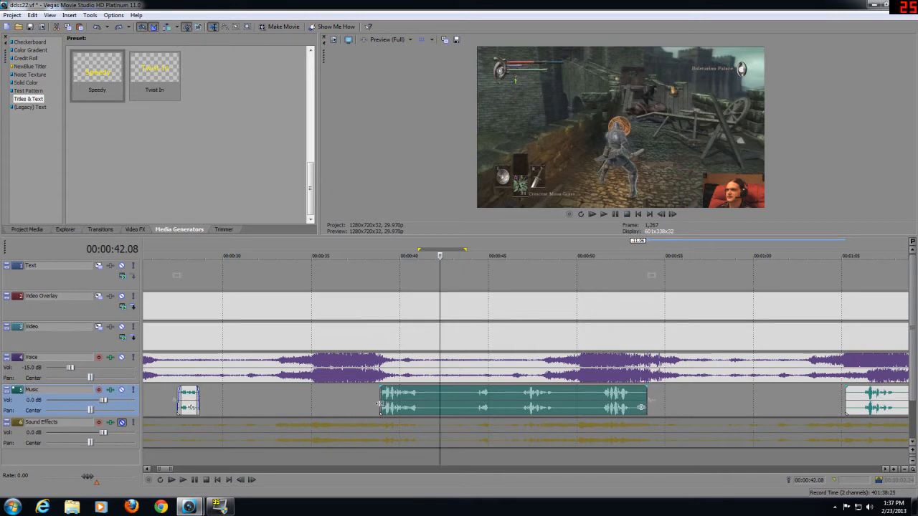
{"action": "left_click_drag", "start_coordinate": [433, 462], "coordinate": [464, 457]}
{"action": "key", "text": "Delete"}
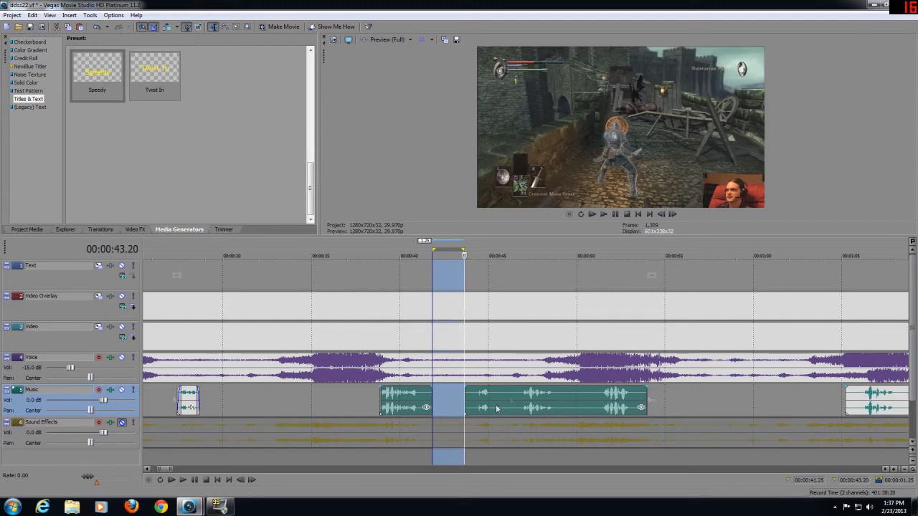
{"action": "left_click", "coordinate": [399, 455]}
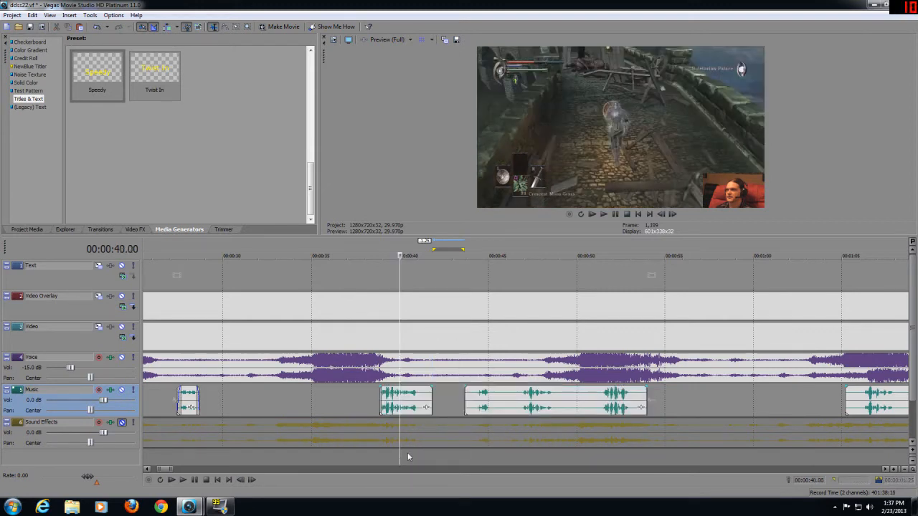
Step: Remove the Music track's silent sections from 00:01:17.08 to 00:01:18.25 and from 00:01:28.15 to 00:01:31.02
{"action": "scroll", "coordinate": [409, 451], "scroll_direction": "down", "scroll_amount": 5}
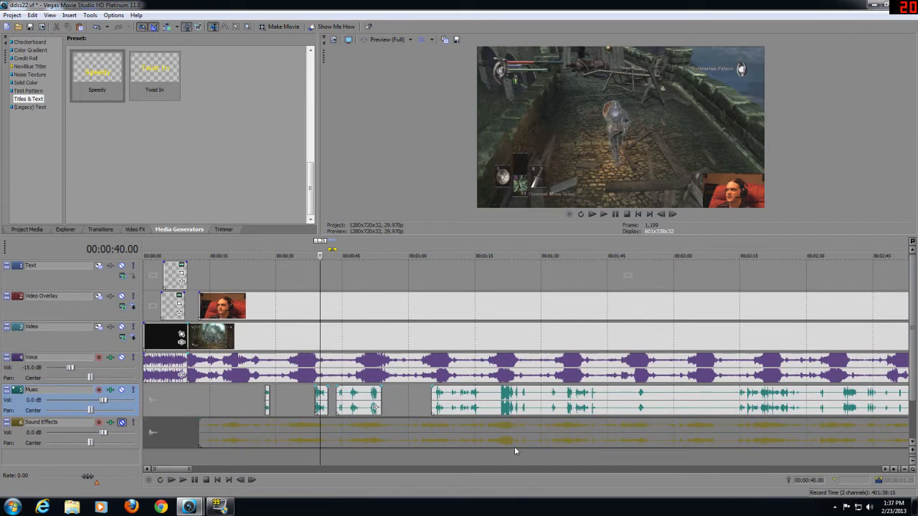
{"action": "left_click", "coordinate": [479, 409]}
{"action": "scroll", "coordinate": [504, 439], "scroll_direction": "up", "scroll_amount": 3}
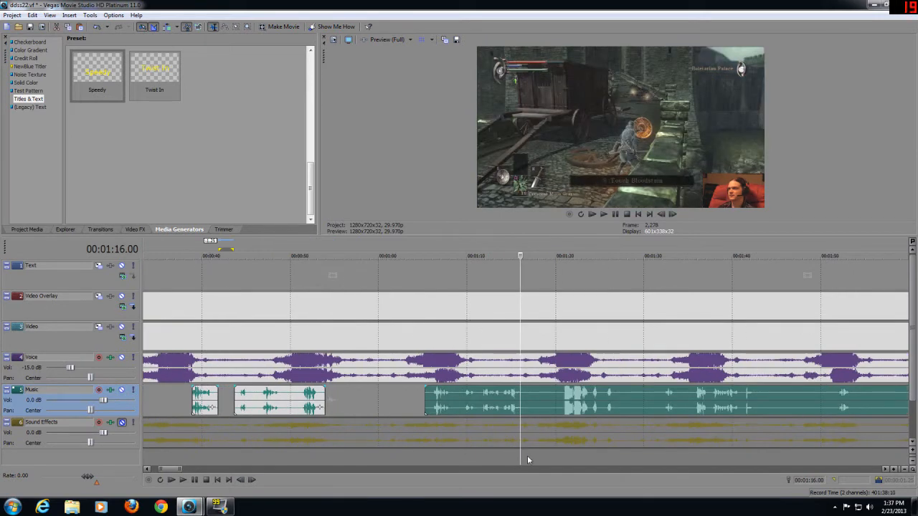
{"action": "left_click_drag", "start_coordinate": [531, 461], "coordinate": [545, 462]}
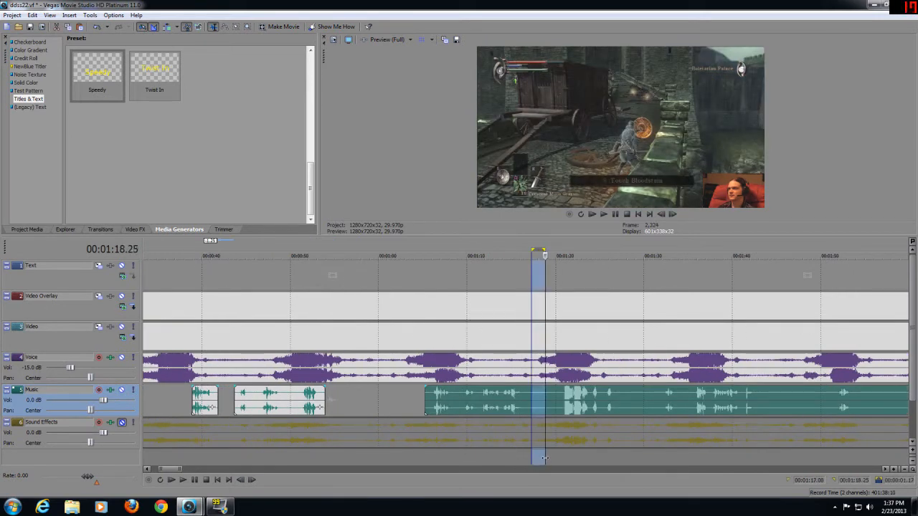
{"action": "left_click_drag", "start_coordinate": [630, 459], "coordinate": [653, 459]}
{"action": "key", "text": "Delete"}
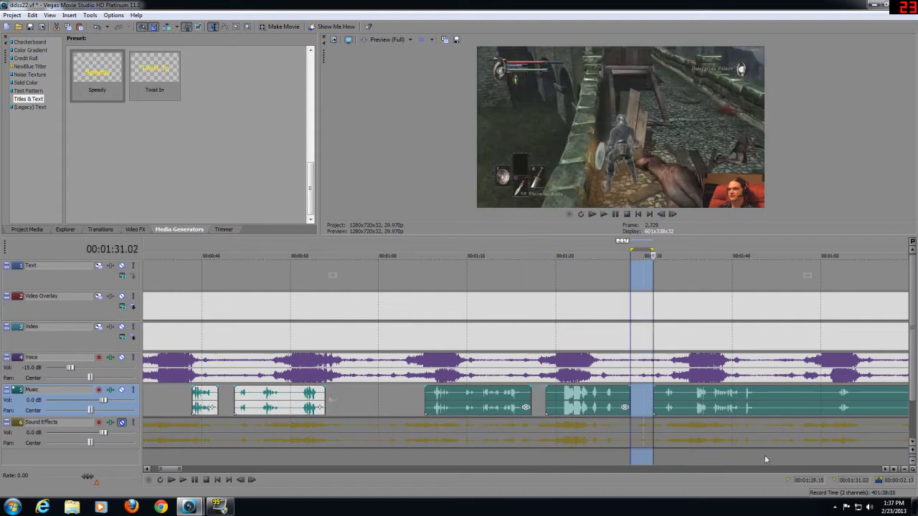
Step: Remove the Music track's silent sections from about 00:01:45 to 00:01:48 and from 00:01:56.09 to 00:01:58.16
{"action": "left_click_drag", "start_coordinate": [781, 452], "coordinate": [802, 451]}
{"action": "key", "text": "Delete"}
{"action": "left_click_drag", "start_coordinate": [876, 452], "coordinate": [897, 451]}
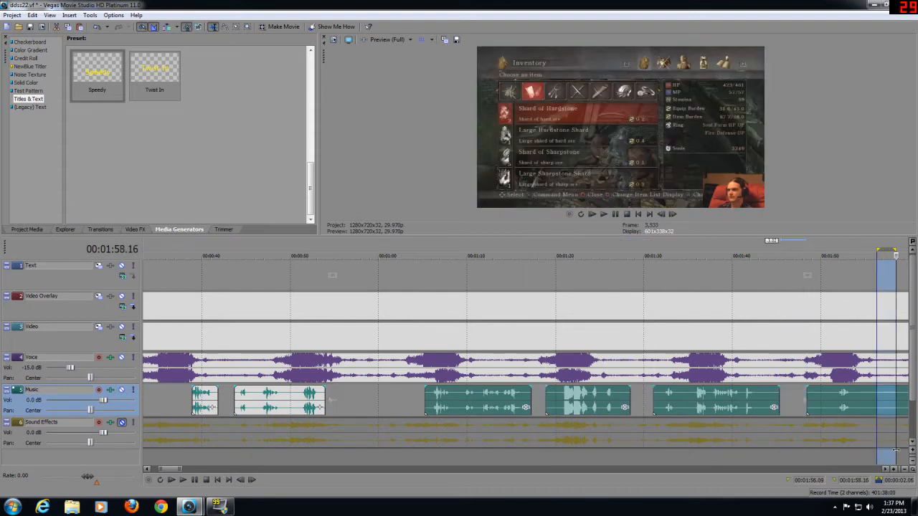
{"action": "scroll", "coordinate": [865, 454], "scroll_direction": "down", "scroll_amount": 1}
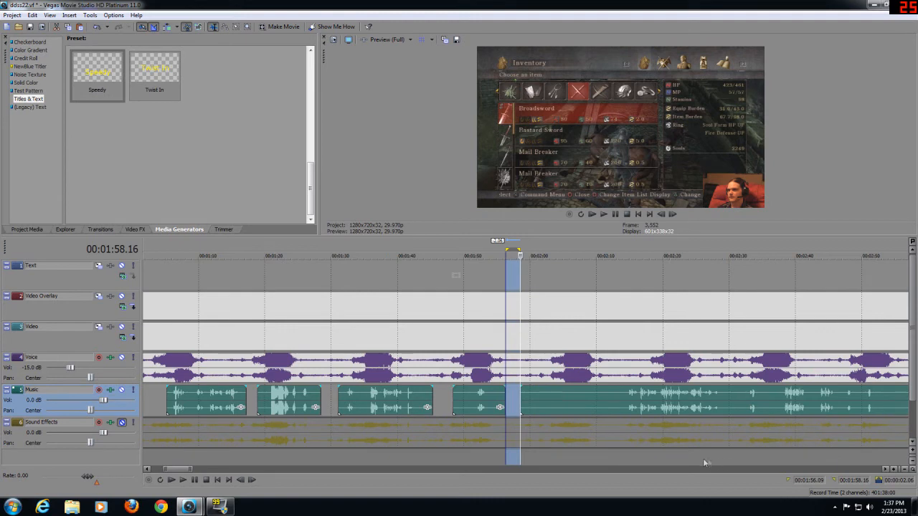
Step: Remove the Music track sections from 00:02:29.10 to 00:02:29.16 and from 00:02:57.08 to 00:03:00.15
{"action": "left_click", "coordinate": [731, 461]}
{"action": "scroll", "coordinate": [729, 463], "scroll_direction": "down", "scroll_amount": 1}
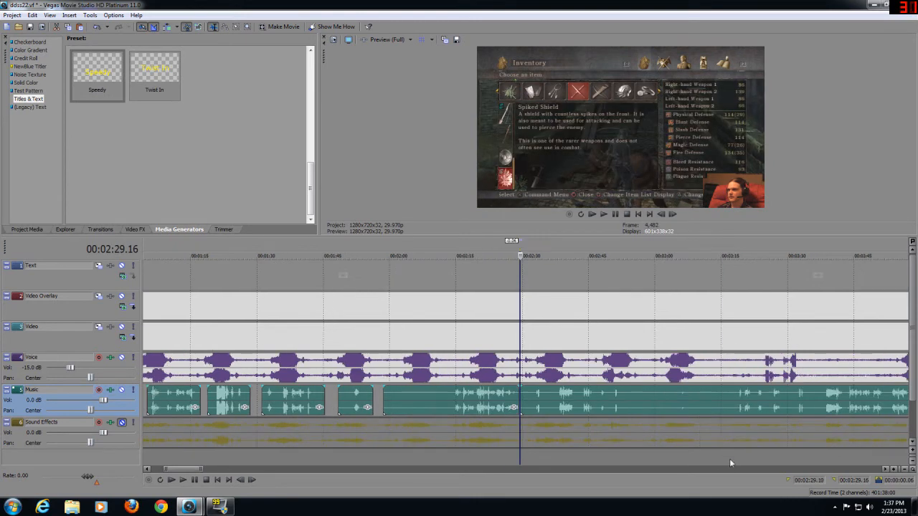
{"action": "left_click_drag", "start_coordinate": [643, 456], "coordinate": [657, 454]}
{"action": "key", "text": "Delete"}
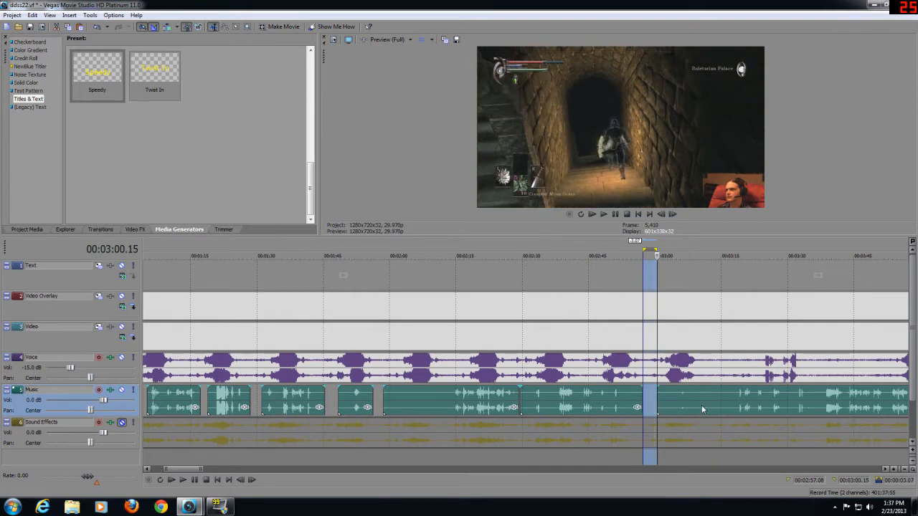
Step: Remove the section of the last Music track clip from 00:03:12.26 to 00:03:15.04
{"action": "left_click", "coordinate": [701, 405]}
{"action": "left_click_drag", "start_coordinate": [712, 459], "coordinate": [722, 459]}
{"action": "key", "text": "Delete"}
{"action": "scroll", "coordinate": [675, 460], "scroll_direction": "down", "scroll_amount": 3}
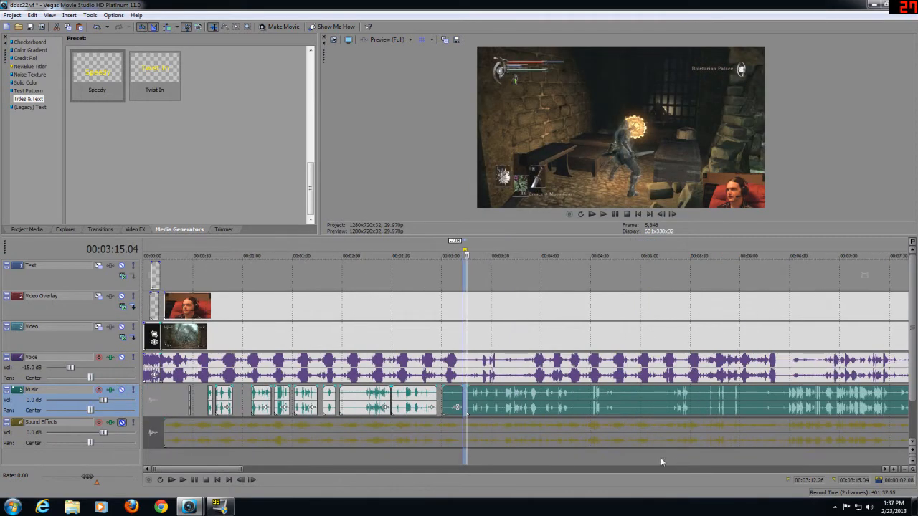
Step: Play back from 00:00:38.26 and trim the end of the Music track clip starting there to about 00:00:41.00
{"action": "left_click", "coordinate": [207, 454]}
{"action": "scroll", "coordinate": [206, 454], "scroll_direction": "up", "scroll_amount": 3}
{"action": "scroll", "coordinate": [251, 448], "scroll_direction": "up", "scroll_amount": 2}
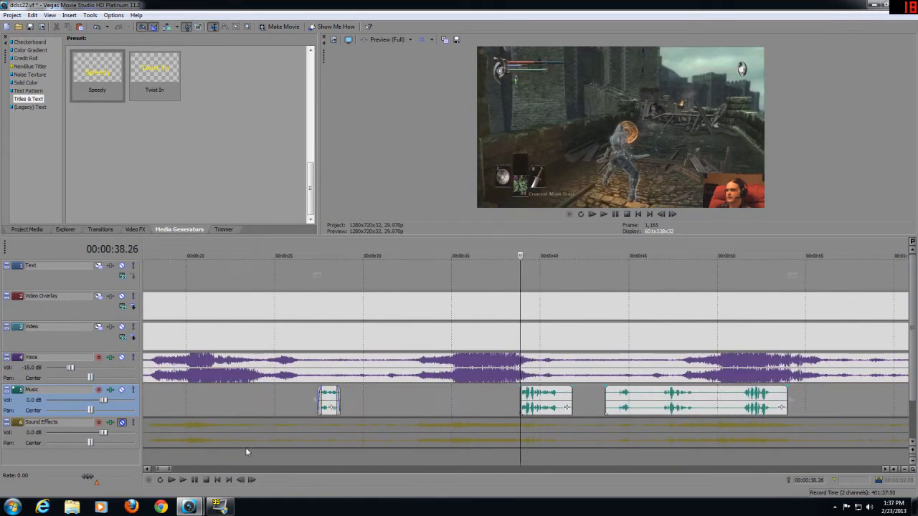
{"action": "left_click", "coordinate": [185, 479]}
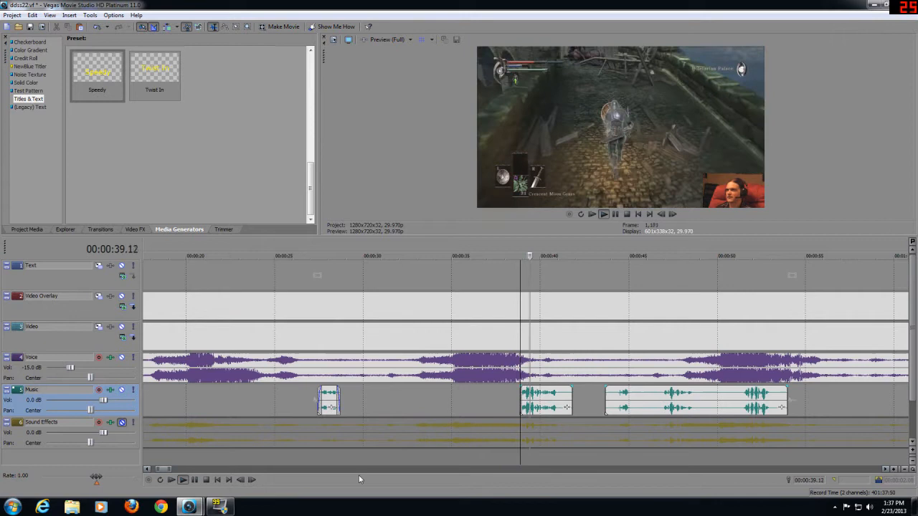
{"action": "scroll", "coordinate": [453, 462], "scroll_direction": "up", "scroll_amount": 2}
{"action": "scroll", "coordinate": [443, 445], "scroll_direction": "up", "scroll_amount": 3}
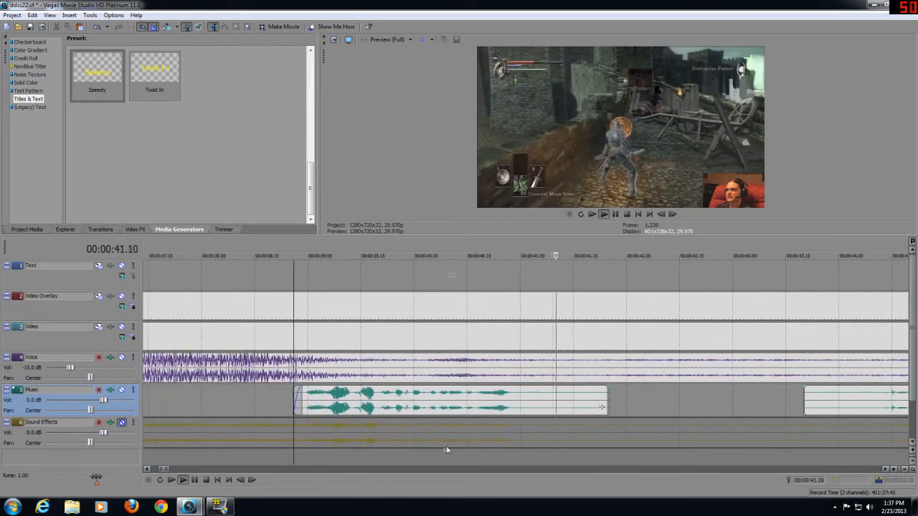
{"action": "left_click_drag", "start_coordinate": [606, 407], "coordinate": [521, 405]}
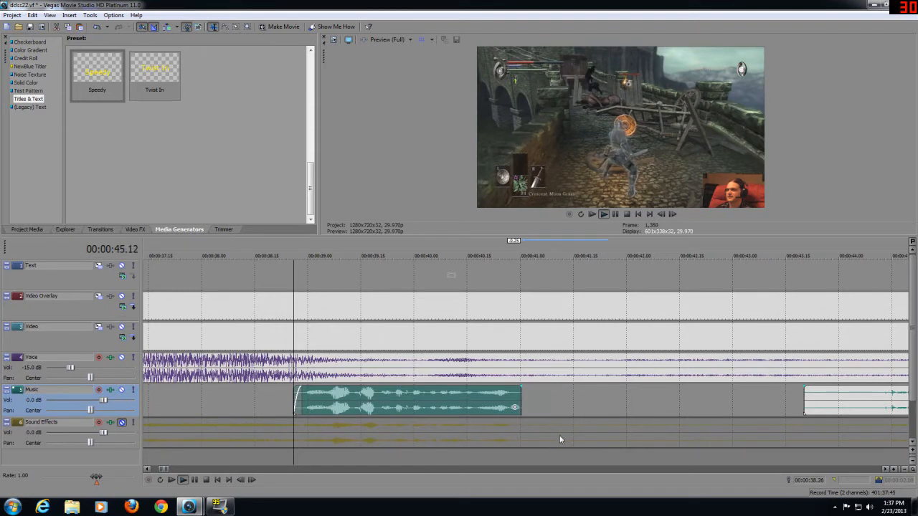
{"action": "scroll", "coordinate": [559, 435], "scroll_direction": "down", "scroll_amount": 4}
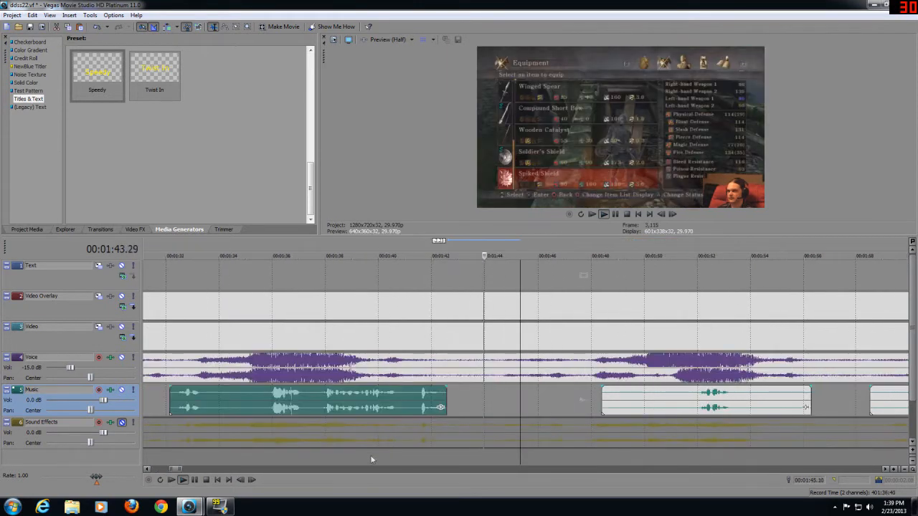
Step: Play back the timeline around 00:01:42 to find where the cut after the speech should start
{"action": "left_click", "coordinate": [367, 456]}
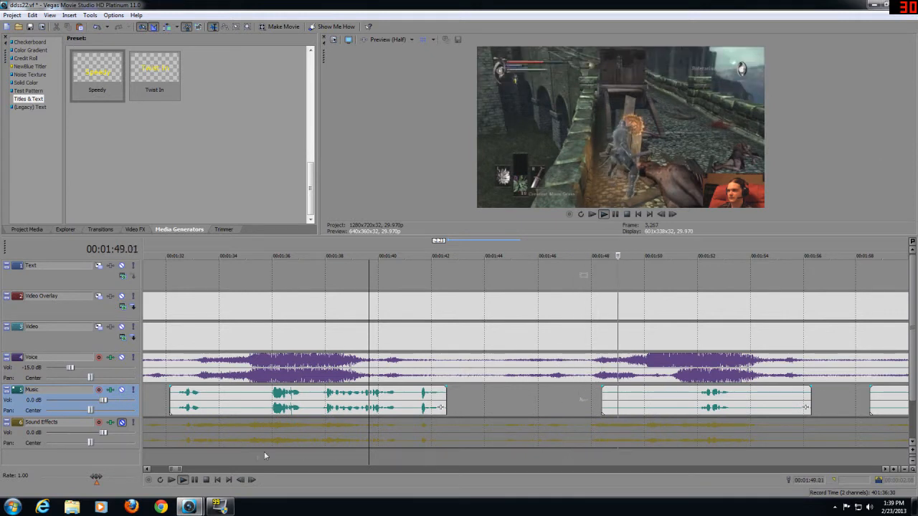
{"action": "left_click", "coordinate": [194, 480]}
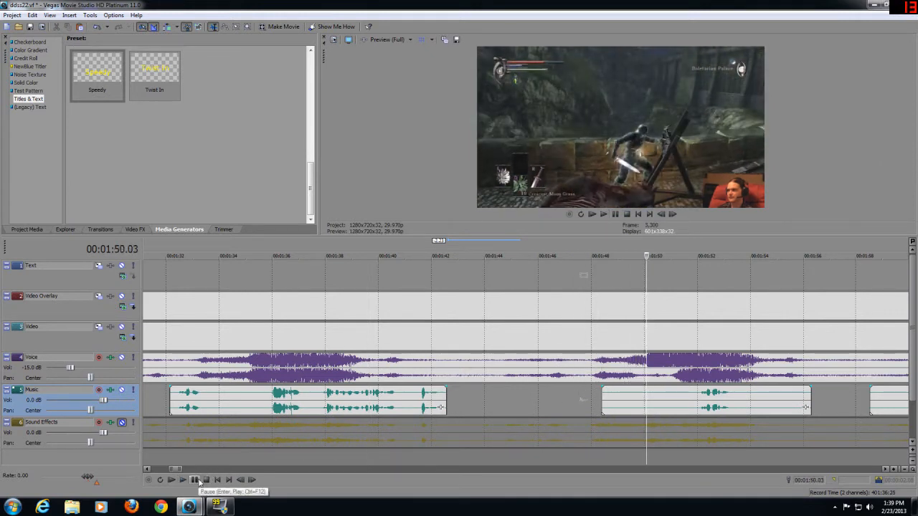
{"action": "left_click", "coordinate": [419, 459]}
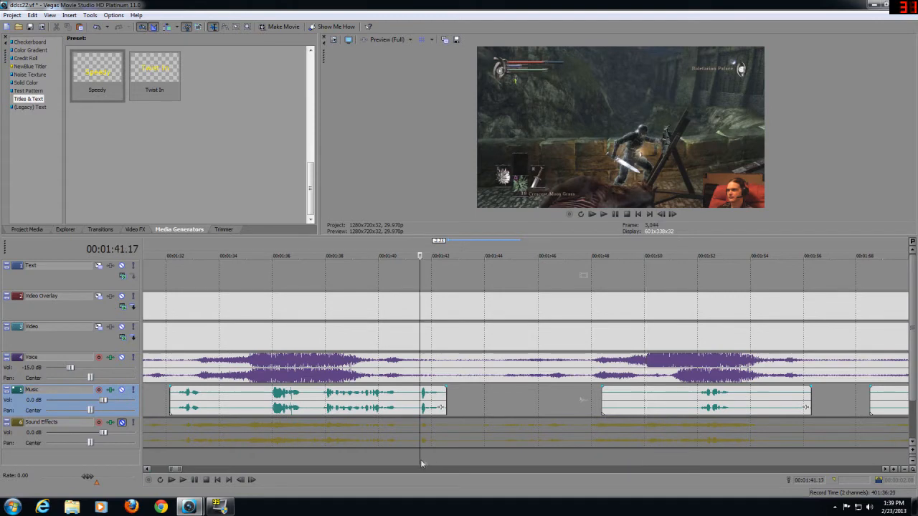
{"action": "scroll", "coordinate": [459, 448], "scroll_direction": "up", "scroll_amount": 3}
{"action": "left_click", "coordinate": [184, 480]}
{"action": "left_click", "coordinate": [195, 480]}
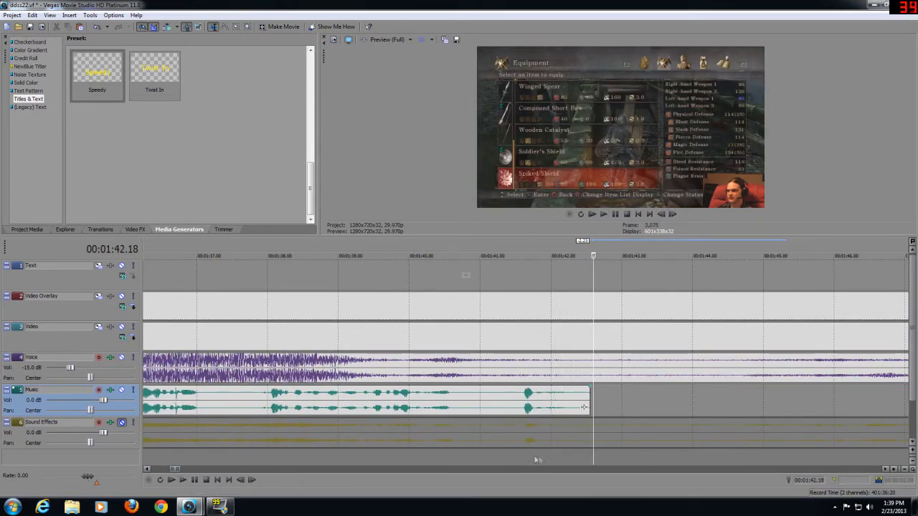
{"action": "left_click", "coordinate": [573, 459]}
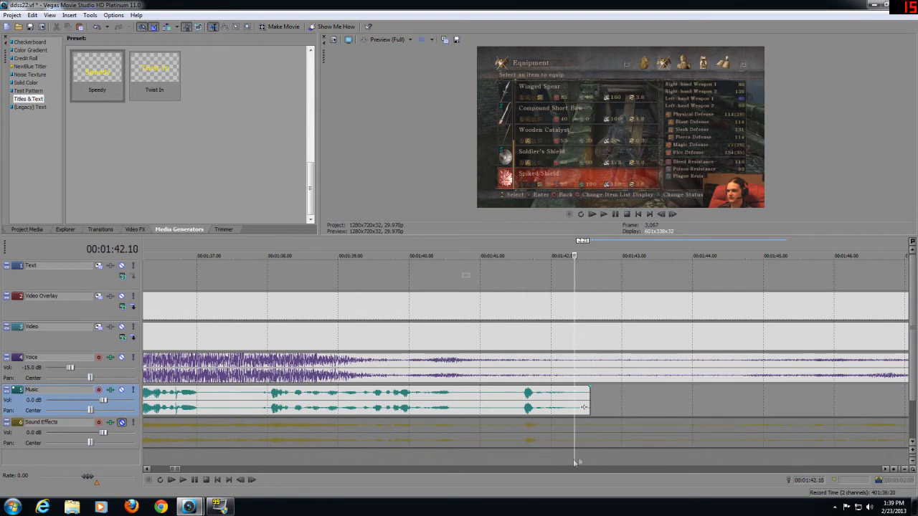
{"action": "scroll", "coordinate": [607, 459], "scroll_direction": "down", "scroll_amount": 3}
{"action": "scroll", "coordinate": [607, 456], "scroll_direction": "up", "scroll_amount": 3}
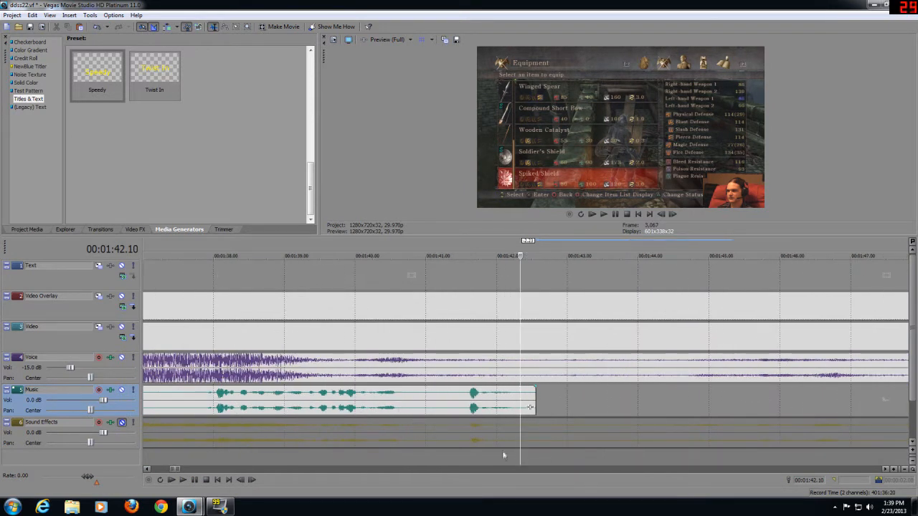
Step: Select the stretch from 00:01:42.09 to 00:01:47.21 and delete it from all tracks
{"action": "left_click_drag", "start_coordinate": [523, 460], "coordinate": [600, 460]}
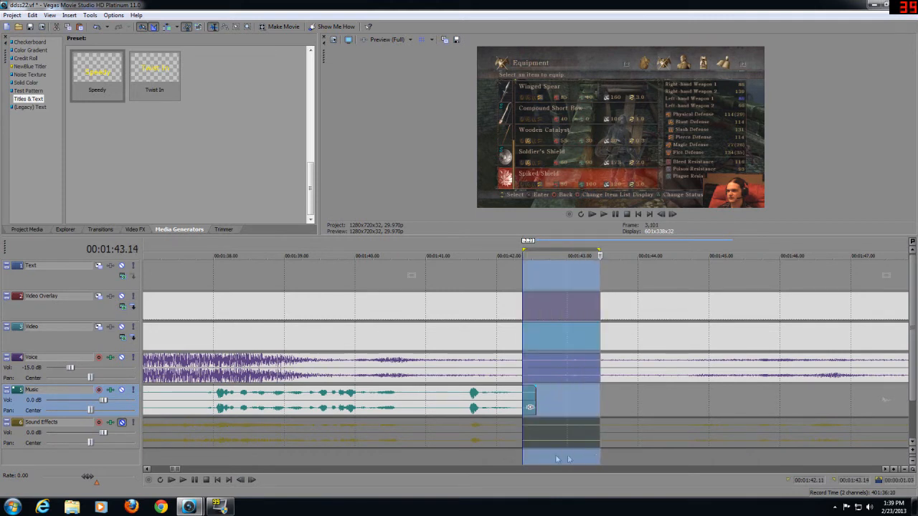
{"action": "left_click_drag", "start_coordinate": [521, 459], "coordinate": [518, 459]}
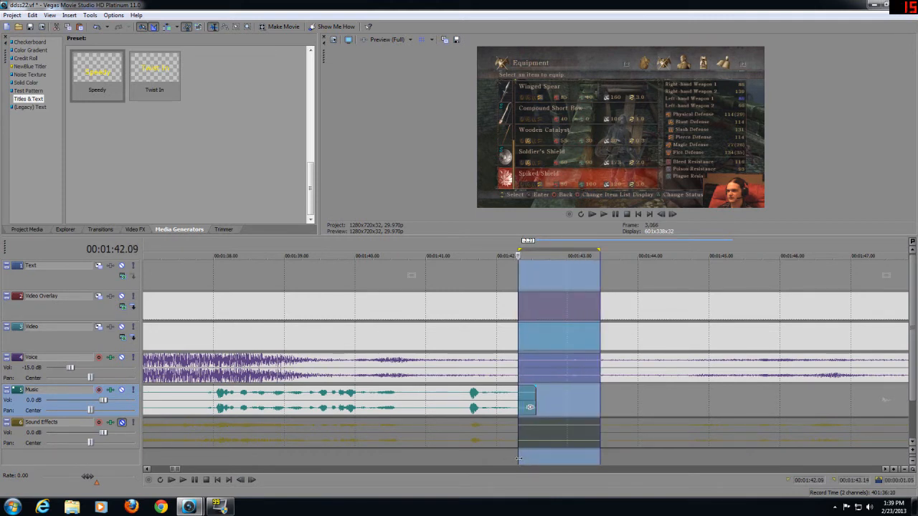
{"action": "scroll", "coordinate": [556, 452], "scroll_direction": "down", "scroll_amount": 3}
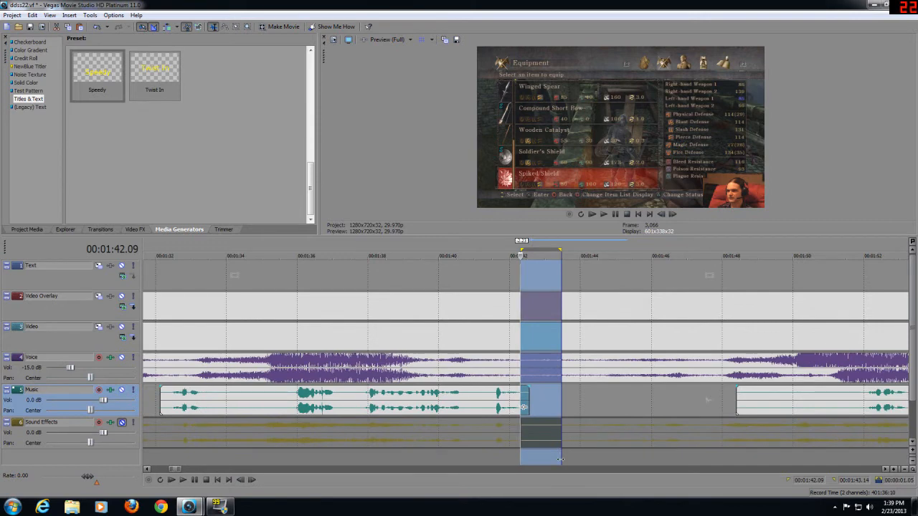
{"action": "left_click_drag", "start_coordinate": [562, 459], "coordinate": [676, 461]}
{"action": "left_click_drag", "start_coordinate": [683, 461], "coordinate": [711, 457]}
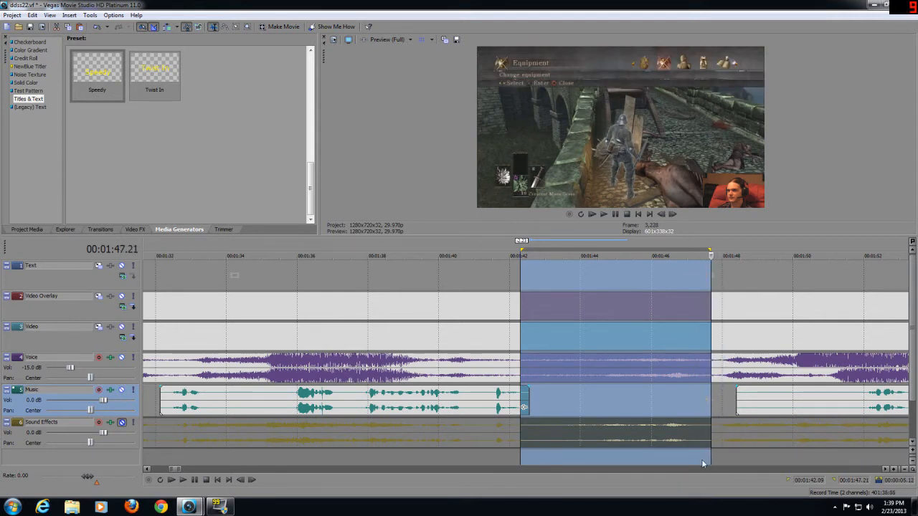
{"action": "key", "text": "Delete"}
{"action": "left_click", "coordinate": [485, 460]}
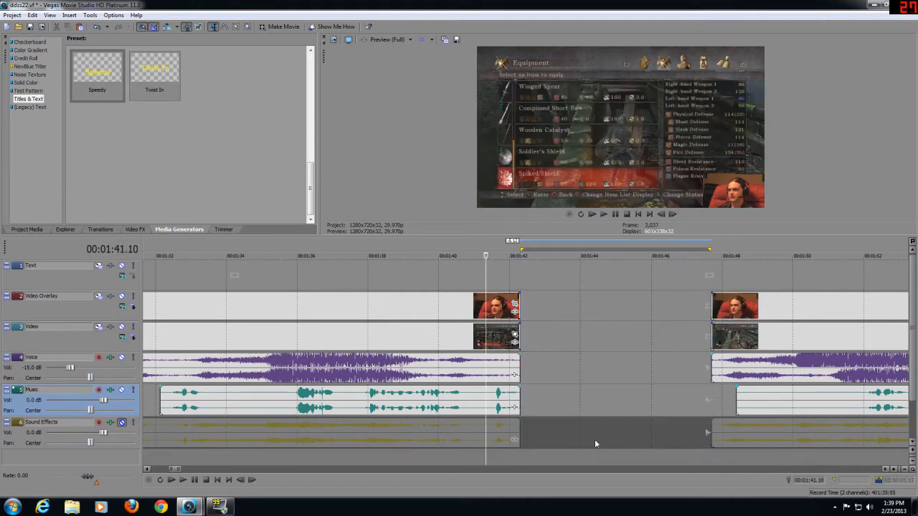
Step: Extend the following Music clip back to the gap's end, and close the gap by moving all the clips after it against the earlier ones
{"action": "left_click_drag", "start_coordinate": [737, 400], "coordinate": [713, 402]}
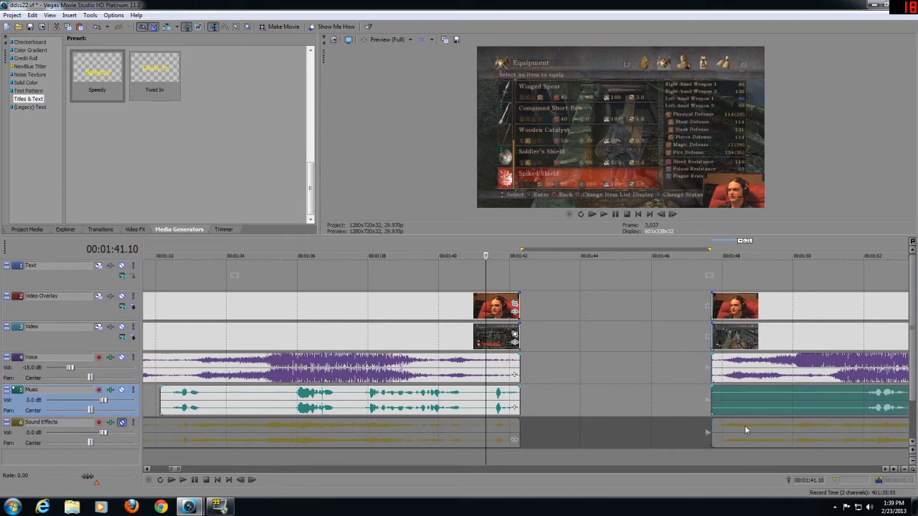
{"action": "left_click_drag", "start_coordinate": [769, 436], "coordinate": [581, 439]}
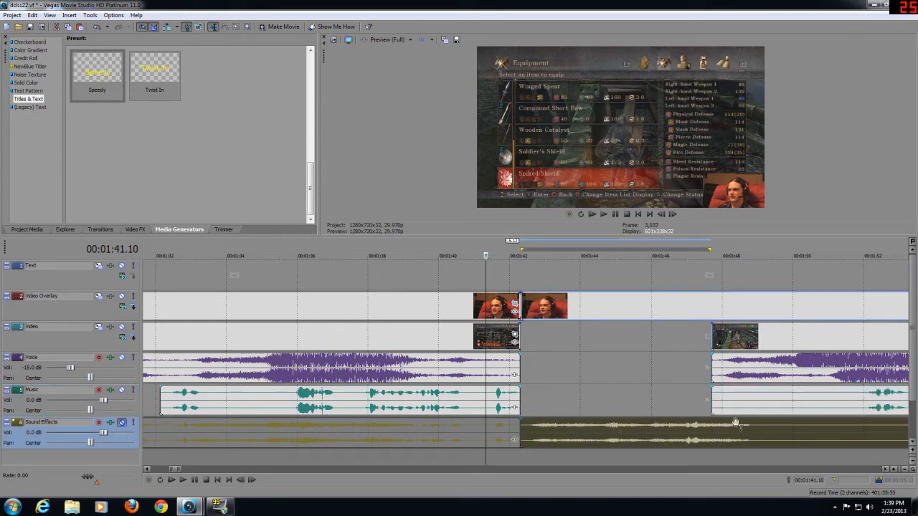
{"action": "left_click_drag", "start_coordinate": [744, 404], "coordinate": [554, 402]}
{"action": "left_click_drag", "start_coordinate": [743, 368], "coordinate": [554, 369]}
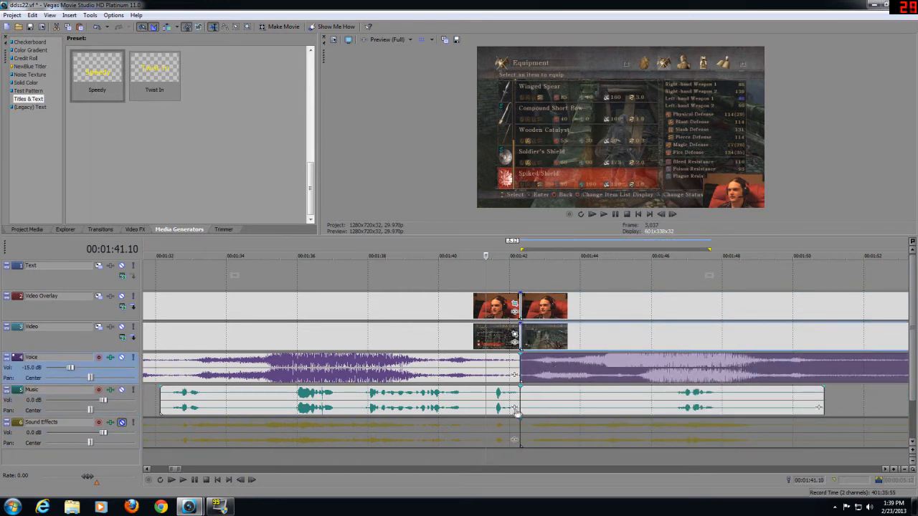
Step: Play back the join from about 00:01:40 and examine the footage that follows it up to about 00:02:06
{"action": "left_click", "coordinate": [450, 456]}
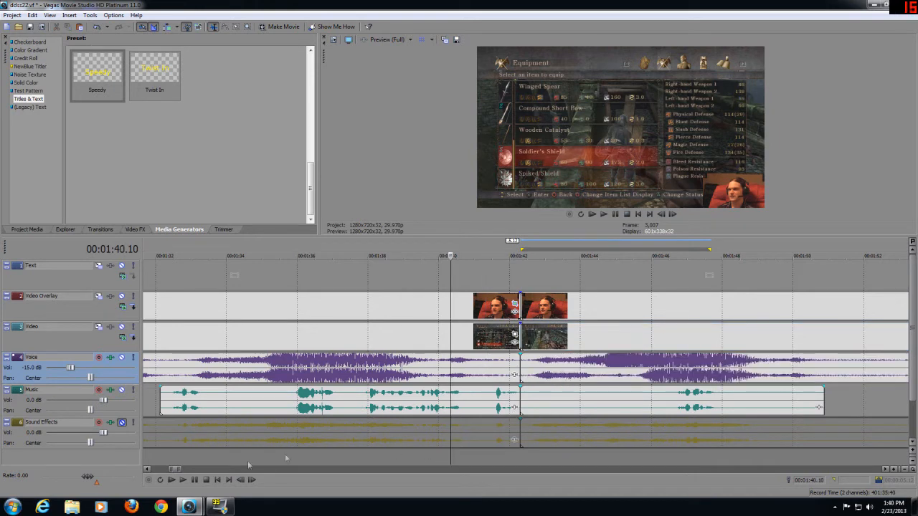
{"action": "left_click", "coordinate": [183, 480]}
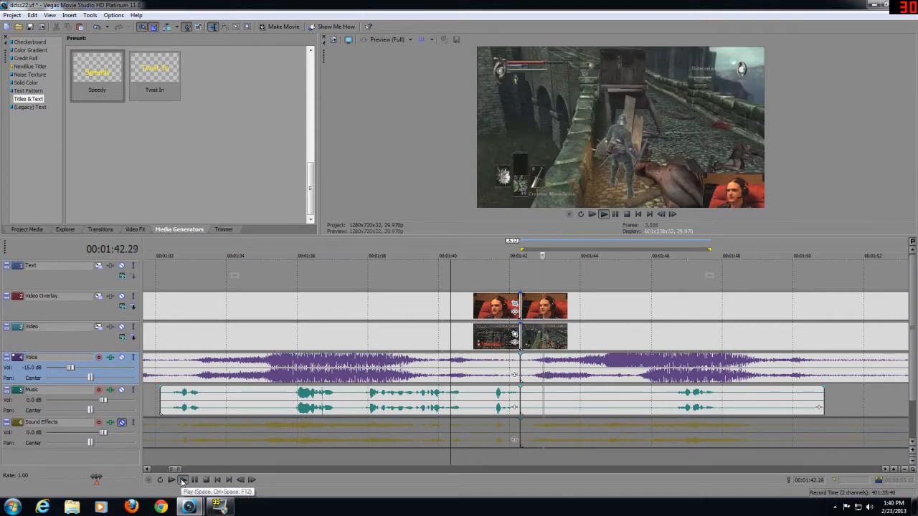
{"action": "left_click", "coordinate": [478, 469]}
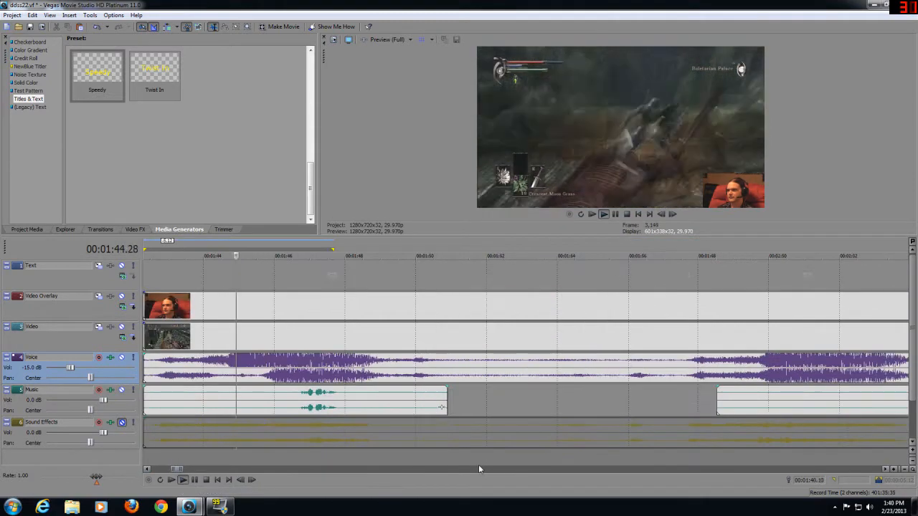
{"action": "scroll", "coordinate": [394, 438], "scroll_direction": "left", "scroll_amount": 3}
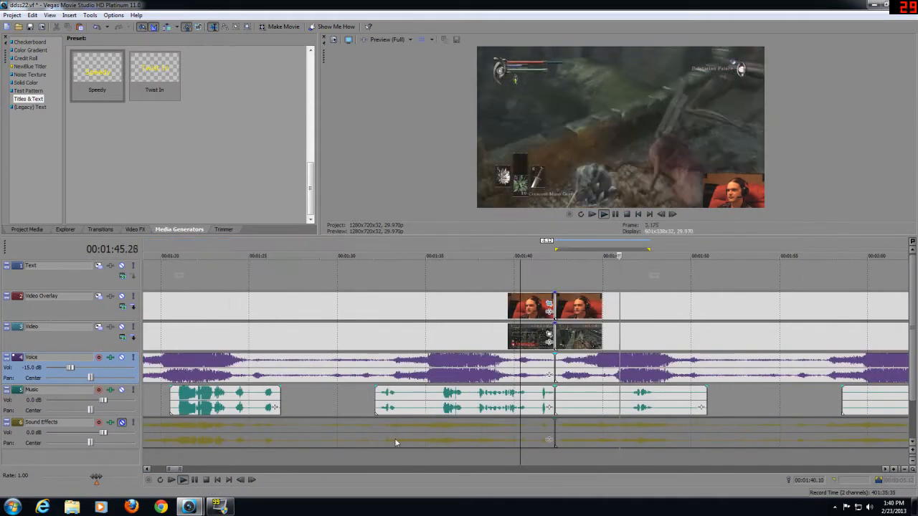
{"action": "left_click", "coordinate": [531, 455]}
{"action": "scroll", "coordinate": [532, 454], "scroll_direction": "up", "scroll_amount": 2}
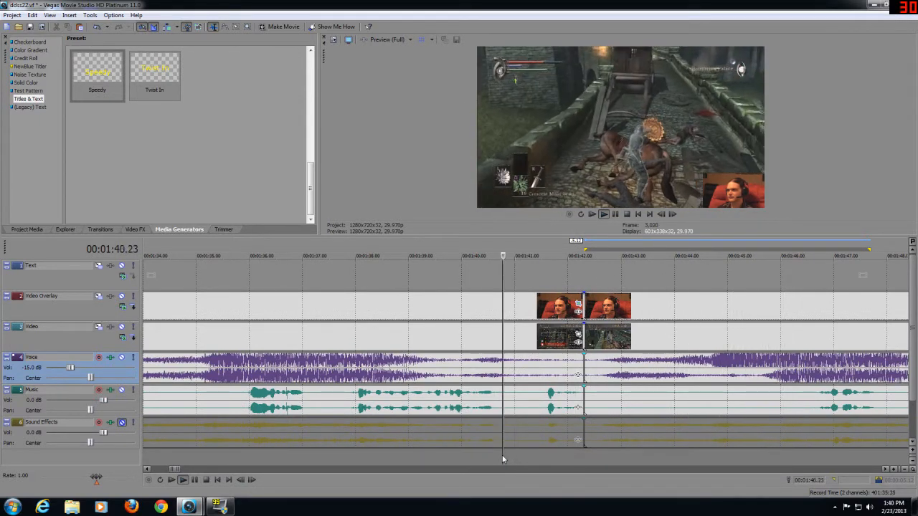
{"action": "left_click", "coordinate": [502, 460]}
{"action": "scroll", "coordinate": [345, 460], "scroll_direction": "down", "scroll_amount": 4}
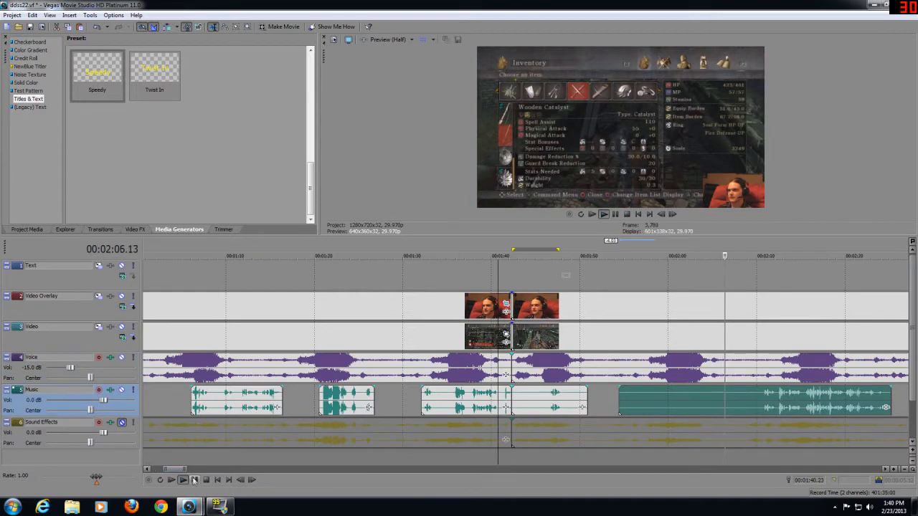
{"action": "key", "text": "space"}
{"action": "left_click", "coordinate": [643, 469]}
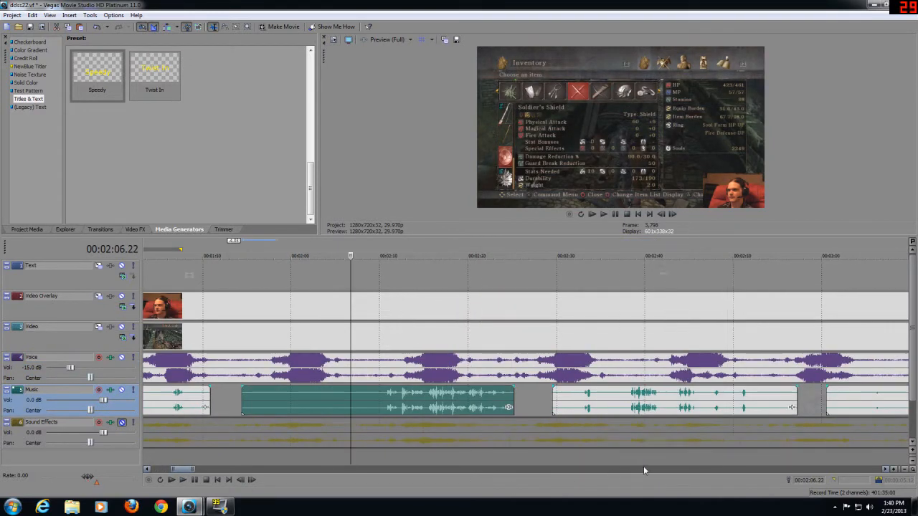
{"action": "left_click", "coordinate": [277, 455]}
{"action": "scroll", "coordinate": [279, 455], "scroll_direction": "up", "scroll_amount": 1}
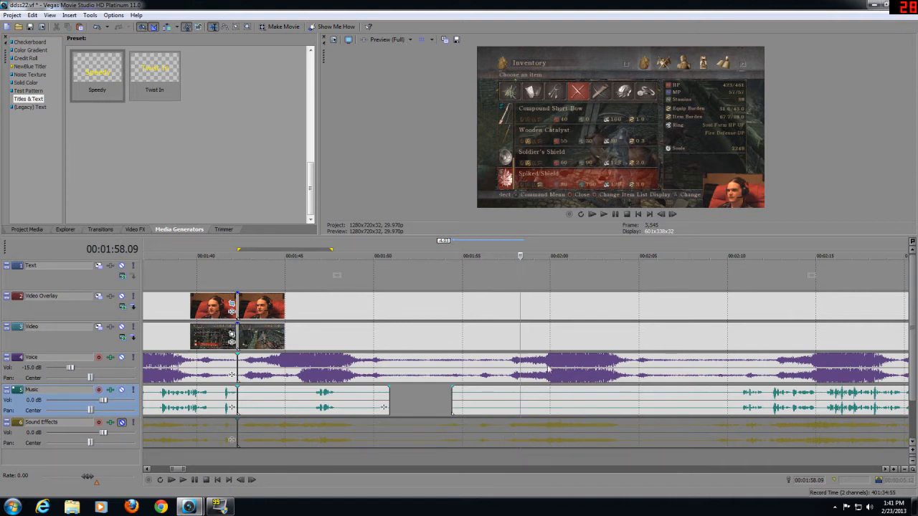
Step: Unmute the Sound Effects track, play from 00:01:57.07 to hear its audio, and mute the track again
{"action": "left_click", "coordinate": [501, 460]}
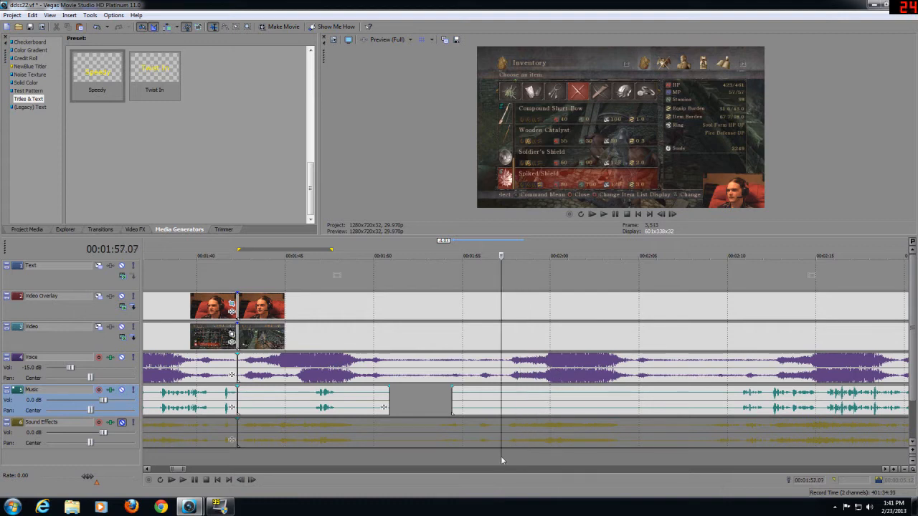
{"action": "left_click", "coordinate": [122, 422]}
{"action": "left_click", "coordinate": [182, 479]}
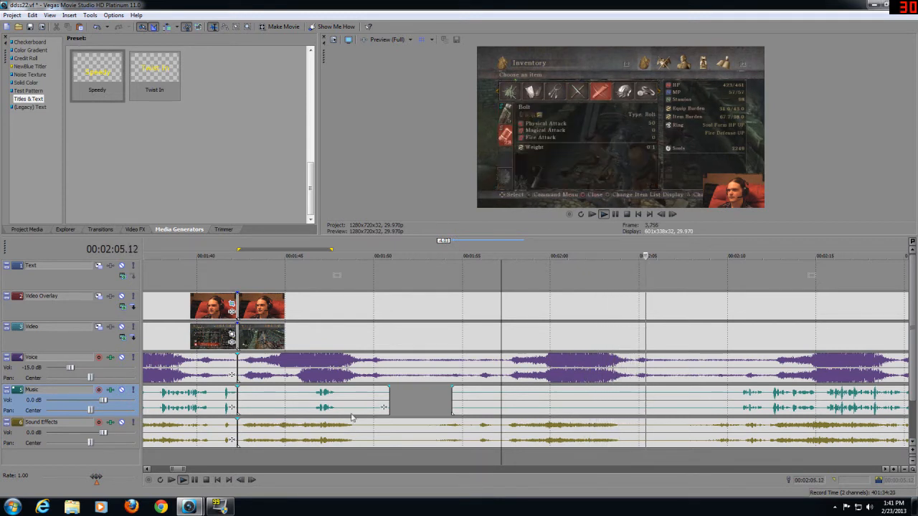
{"action": "left_click", "coordinate": [183, 479]}
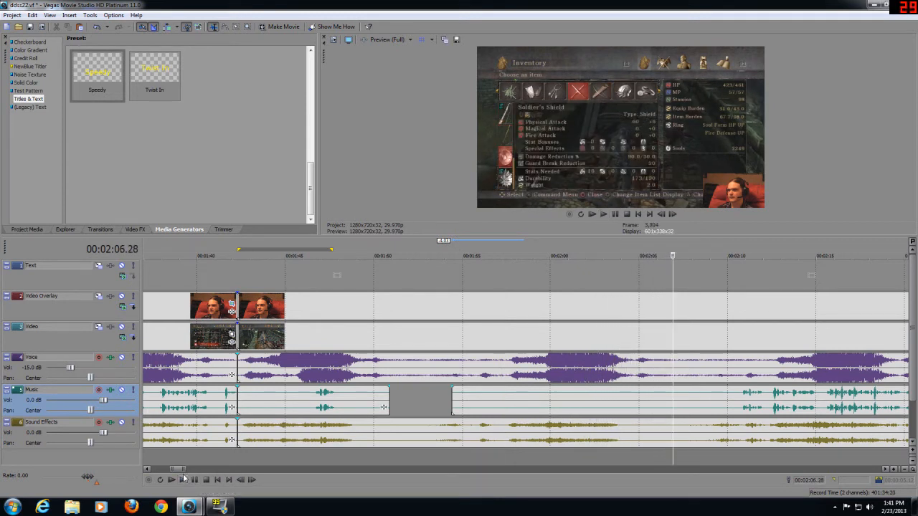
{"action": "left_click", "coordinate": [122, 423]}
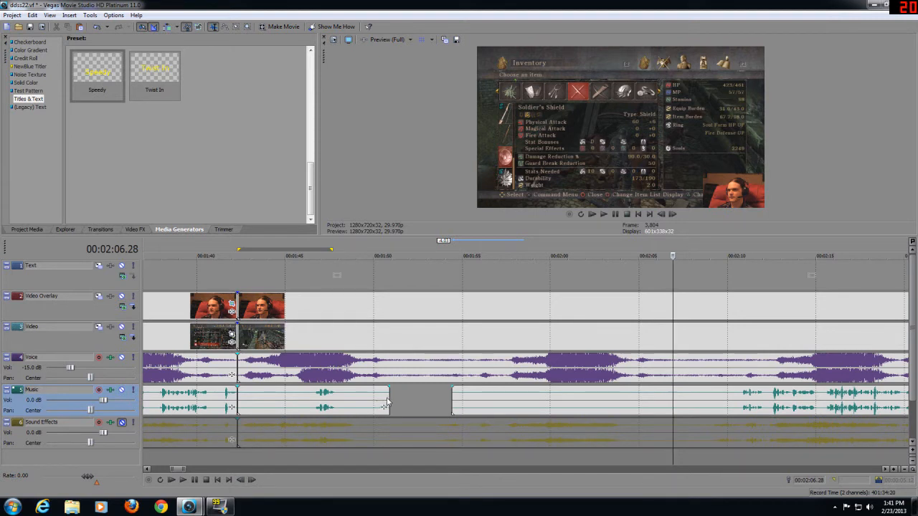
Step: Trim both ends of the Music clip after the join, keeping only the short speech between about 00:01:46 and 00:01:48
{"action": "left_click_drag", "start_coordinate": [386, 397], "coordinate": [340, 407]}
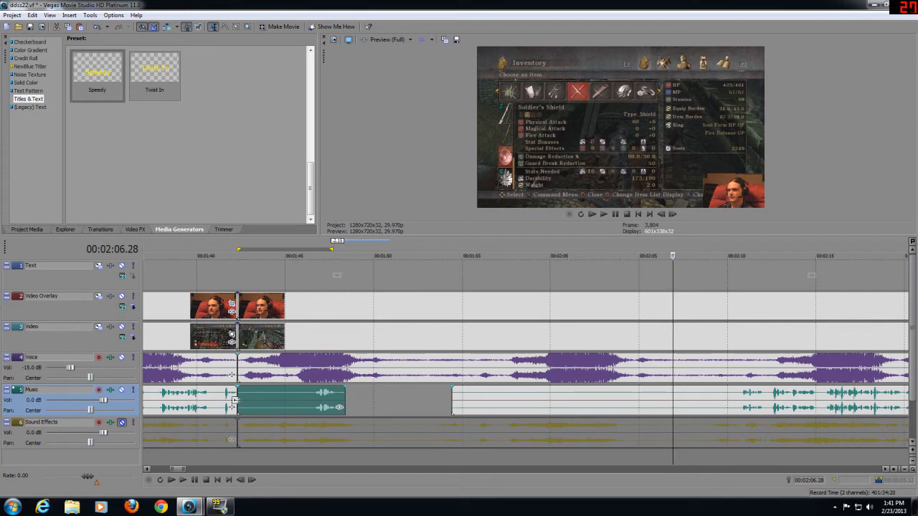
{"action": "left_click_drag", "start_coordinate": [235, 400], "coordinate": [304, 402]}
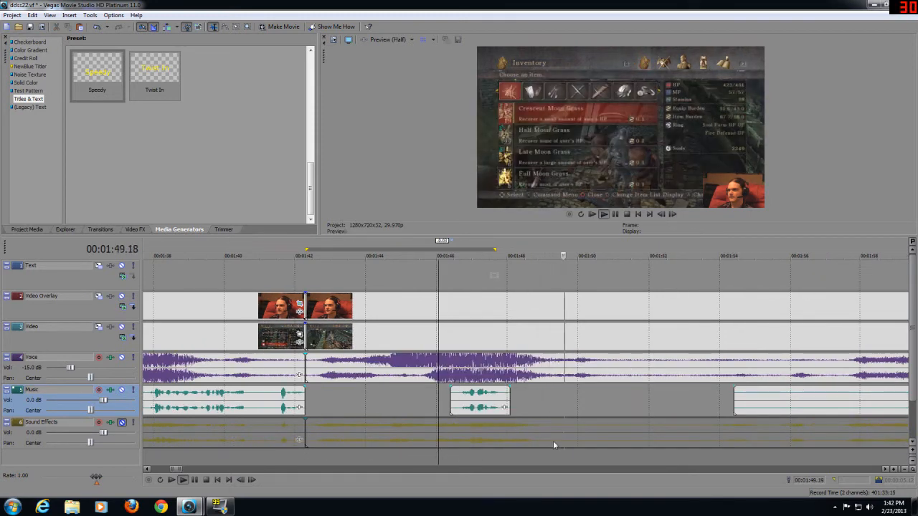
Step: Review the footage up to about 00:02:07, then select 00:01:49.16 to 00:02:10.17 and delete that stretch from all tracks
{"action": "scroll", "coordinate": [553, 441], "scroll_direction": "down", "scroll_amount": 2}
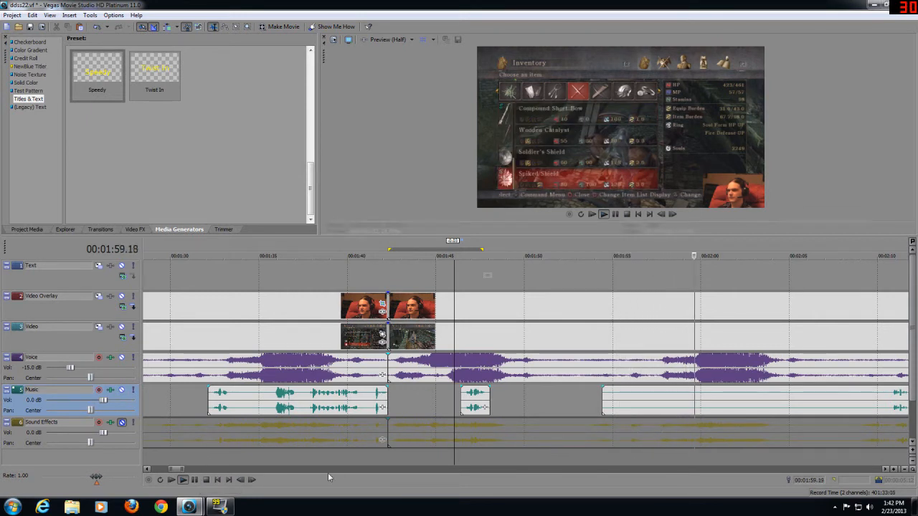
{"action": "scroll", "coordinate": [421, 456], "scroll_direction": "down", "scroll_amount": 2}
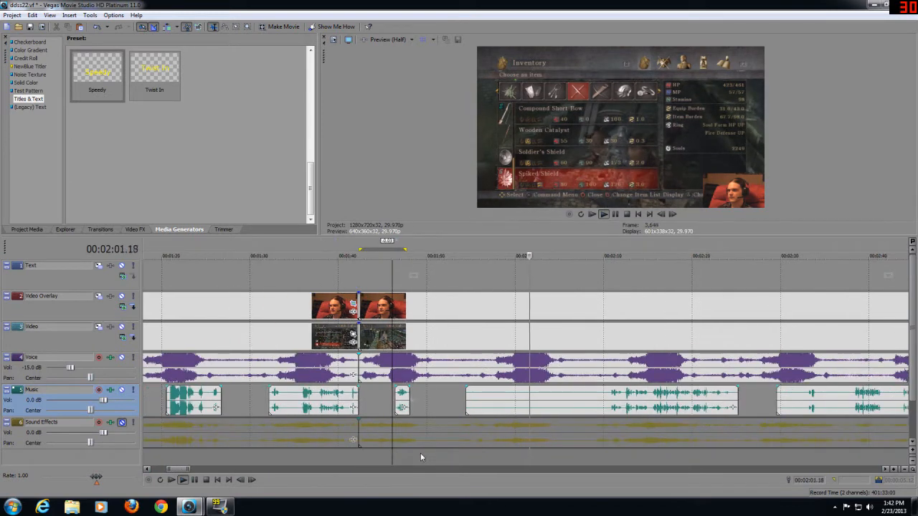
{"action": "scroll", "coordinate": [420, 457], "scroll_direction": "down", "scroll_amount": 3}
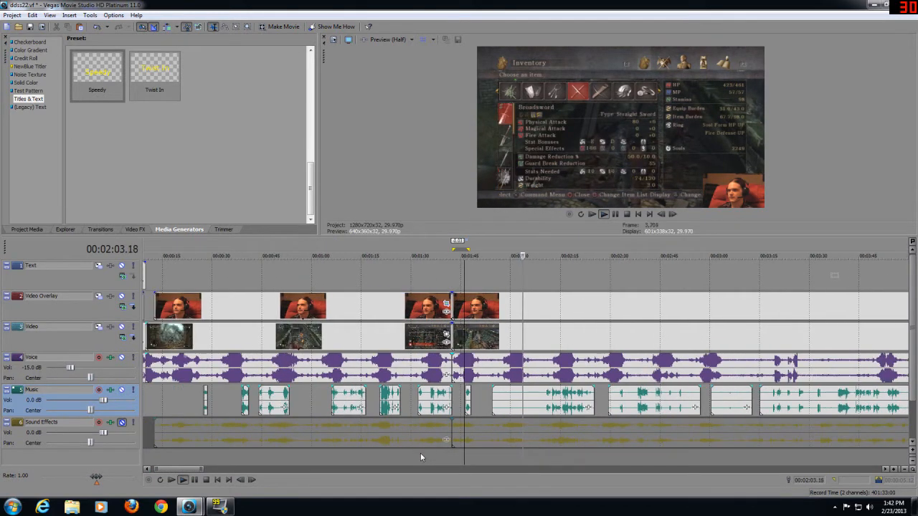
{"action": "scroll", "coordinate": [421, 457], "scroll_direction": "up", "scroll_amount": 5}
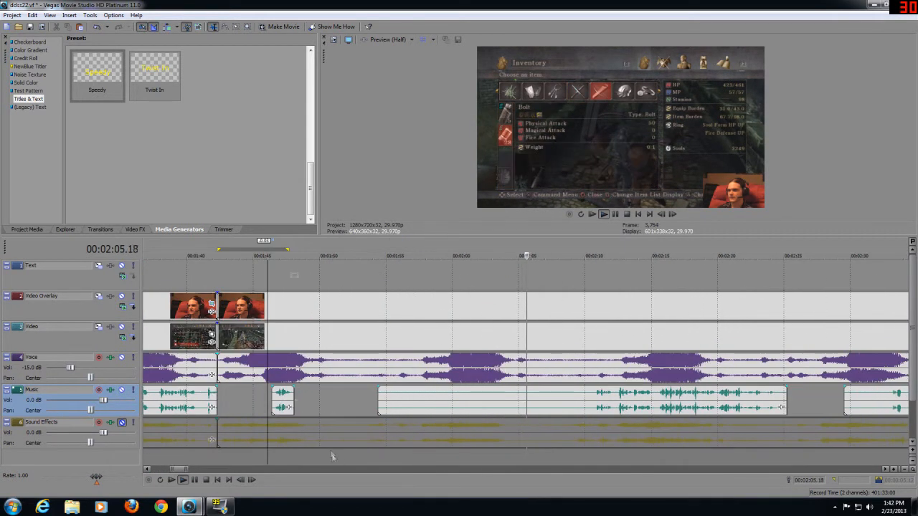
{"action": "left_click", "coordinate": [194, 479]}
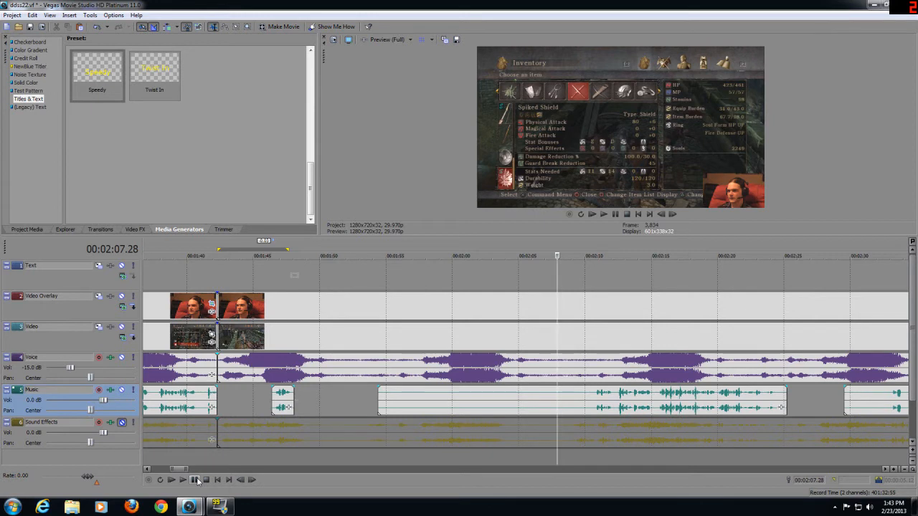
{"action": "left_click", "coordinate": [294, 457]}
{"action": "mouse_move", "coordinate": [296, 459]}
{"action": "left_mouse_down"}
{"action": "mouse_move", "coordinate": [324, 457]}
{"action": "mouse_move", "coordinate": [296, 457]}
{"action": "mouse_move", "coordinate": [312, 454]}
{"action": "left_mouse_up"}
{"action": "scroll", "coordinate": [359, 451], "scroll_direction": "up", "scroll_amount": 3}
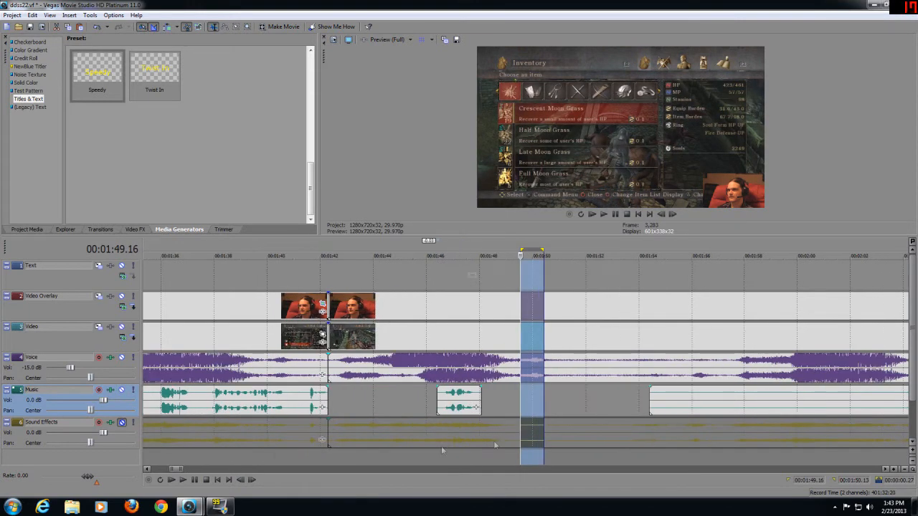
{"action": "left_click_drag", "start_coordinate": [544, 457], "coordinate": [817, 459]}
{"action": "scroll", "coordinate": [789, 457], "scroll_direction": "down", "scroll_amount": 2}
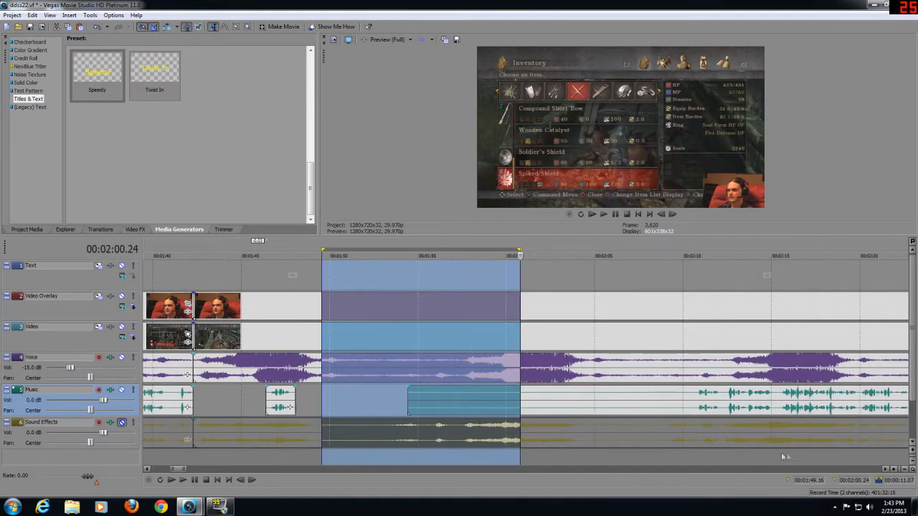
{"action": "left_click_drag", "start_coordinate": [520, 456], "coordinate": [692, 455]}
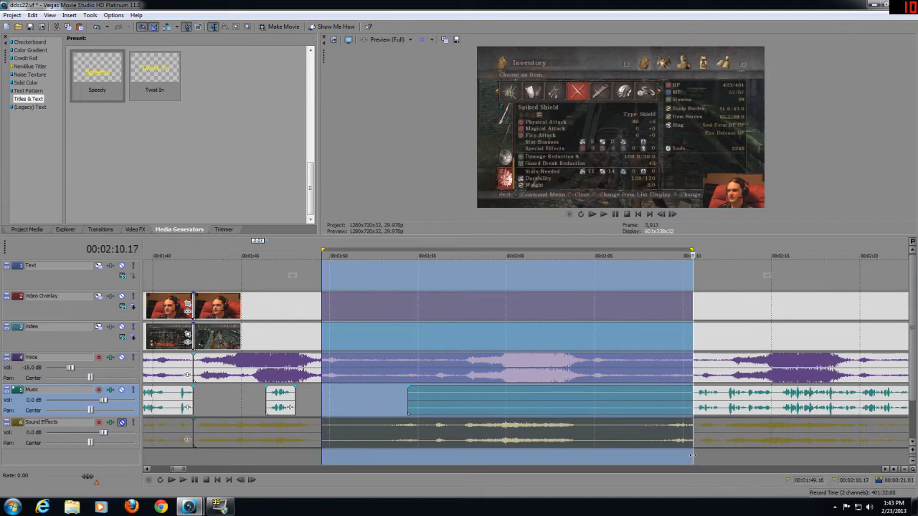
{"action": "key", "text": "Delete"}
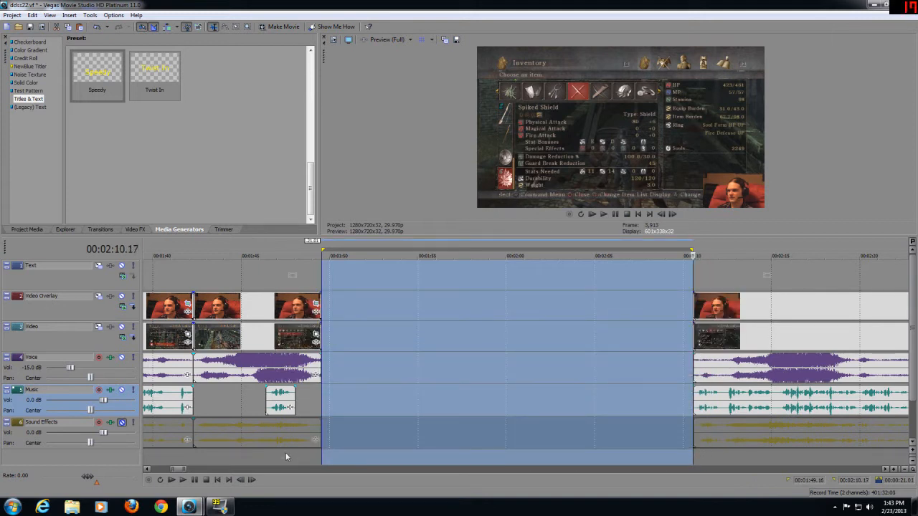
Step: Close the gap after 00:01:49.16 by moving the following video, voice, music and sound effects clips against the earlier ones
{"action": "left_click", "coordinate": [253, 459]}
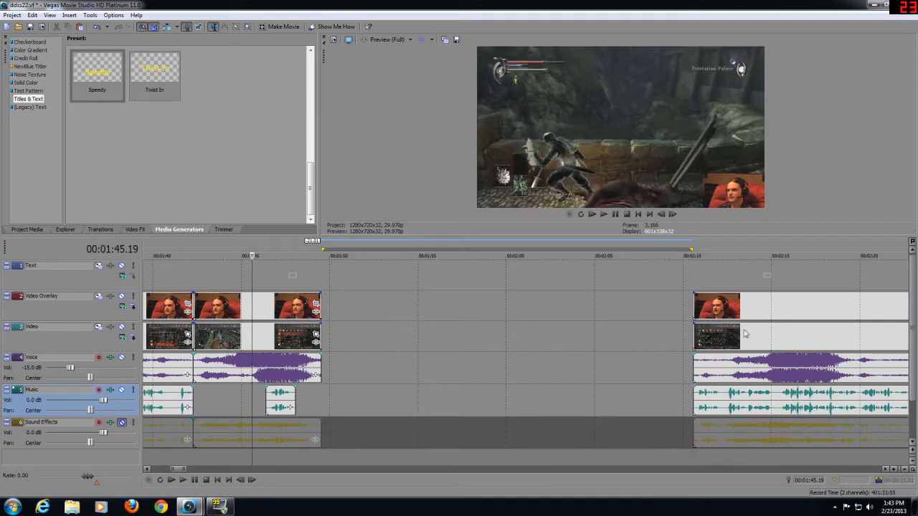
{"action": "left_click_drag", "start_coordinate": [766, 308], "coordinate": [394, 326]}
{"action": "left_click_drag", "start_coordinate": [792, 338], "coordinate": [423, 342]}
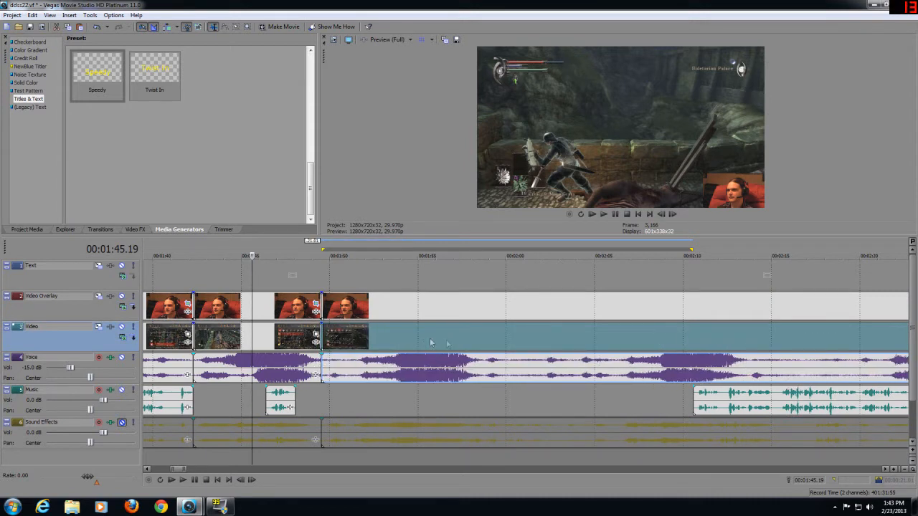
{"action": "left_click_drag", "start_coordinate": [795, 405], "coordinate": [424, 409]}
Step: Play back the new join at 00:01:49 from about 00:01:41 to check how the cut runs
{"action": "scroll", "coordinate": [508, 397], "scroll_direction": "up", "scroll_amount": 2}
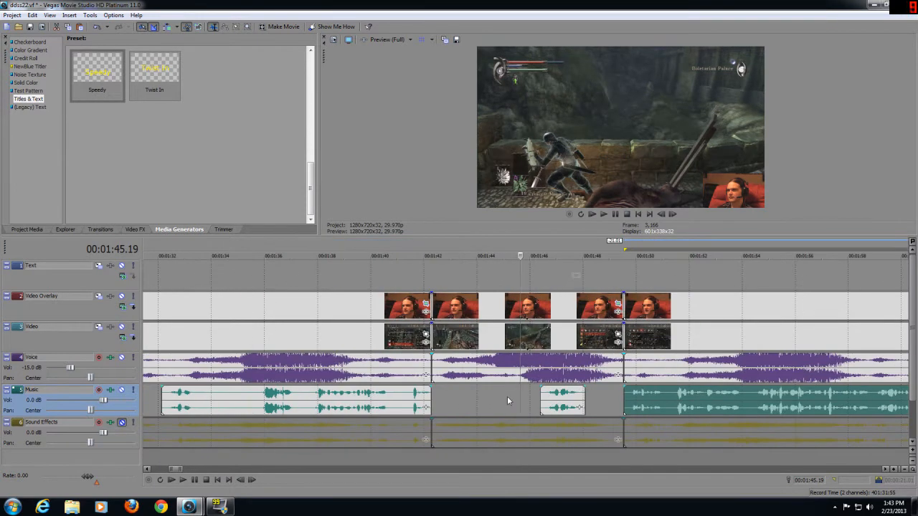
{"action": "left_click", "coordinate": [413, 456]}
{"action": "left_click", "coordinate": [183, 480]}
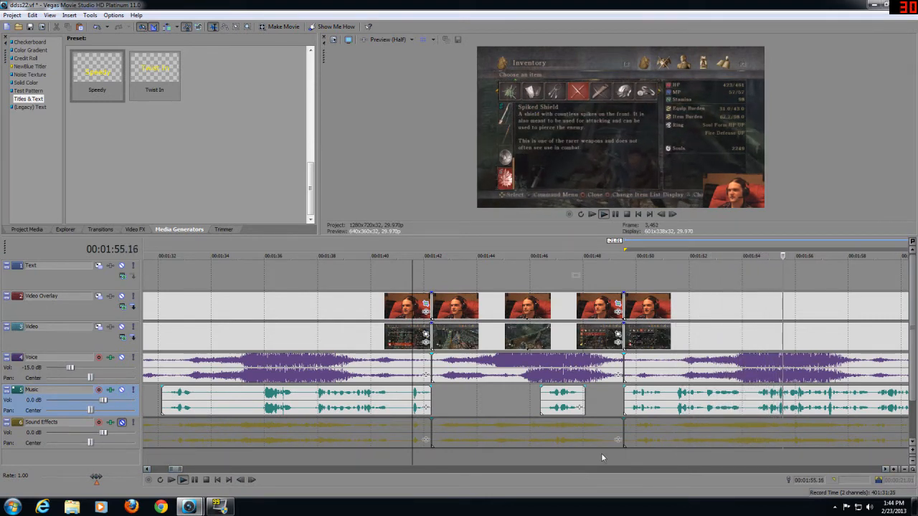
{"action": "scroll", "coordinate": [601, 453], "scroll_direction": "down", "scroll_amount": 2}
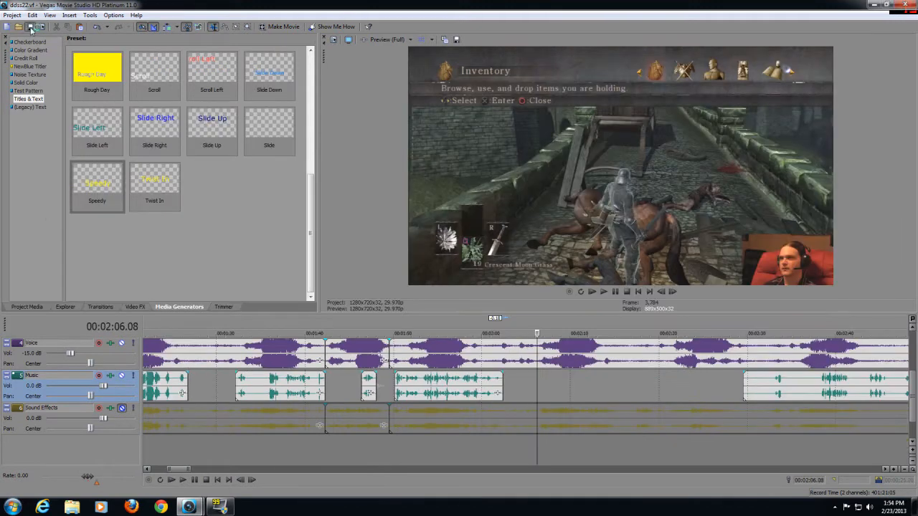
Step: Examine the whole timeline to compare the edited opening with the stretch still uncut
{"action": "scroll", "coordinate": [386, 366], "scroll_direction": "down", "scroll_amount": 5}
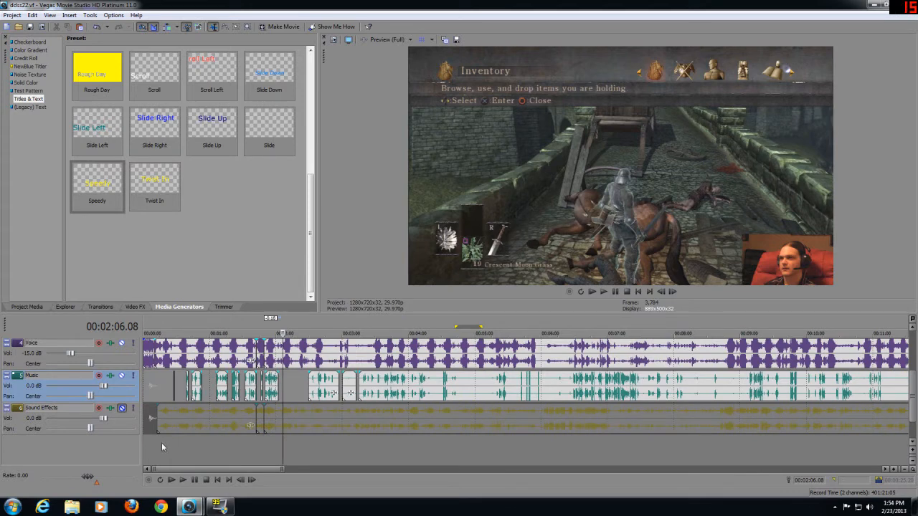
{"action": "scroll", "coordinate": [347, 439], "scroll_direction": "down", "scroll_amount": 4}
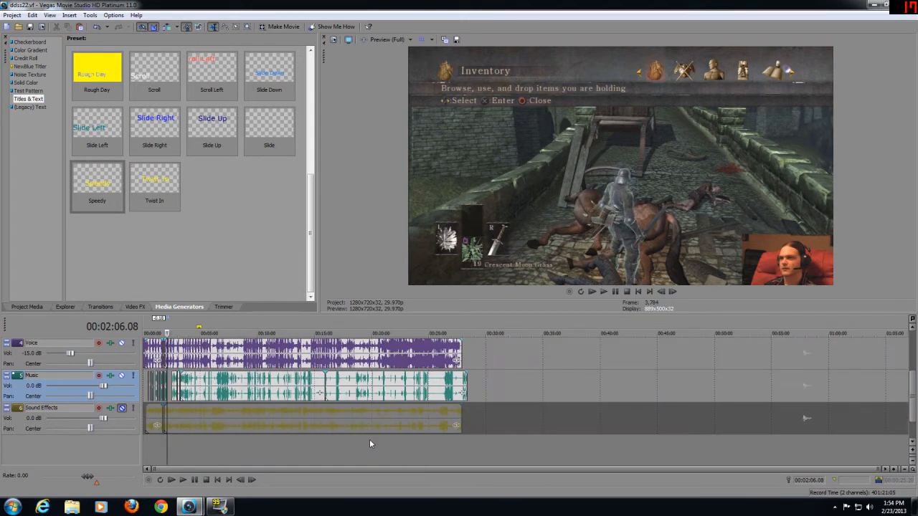
{"action": "scroll", "coordinate": [426, 446], "scroll_direction": "up", "scroll_amount": 5}
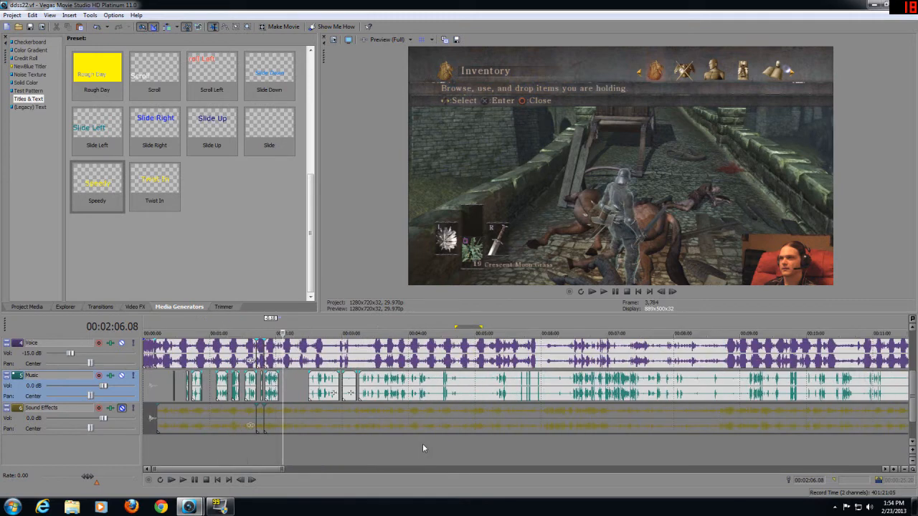
{"action": "left_click", "coordinate": [466, 453]}
{"action": "scroll", "coordinate": [466, 451], "scroll_direction": "up", "scroll_amount": 4}
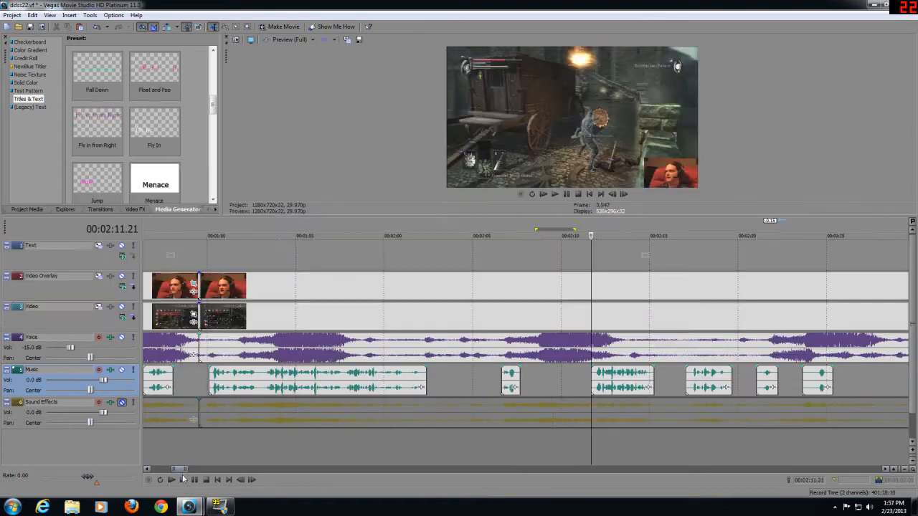
Step: Play from 00:02:11.21 and trim both ends of that Music clip, keeping only the speech between about 00:02:12 and 00:02:15
{"action": "left_click", "coordinate": [182, 479]}
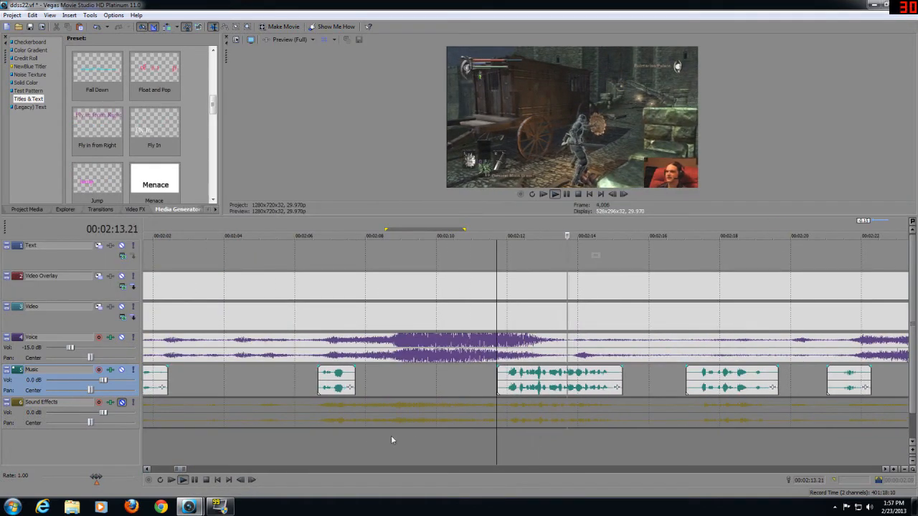
{"action": "scroll", "coordinate": [431, 433], "scroll_direction": "up", "scroll_amount": 2}
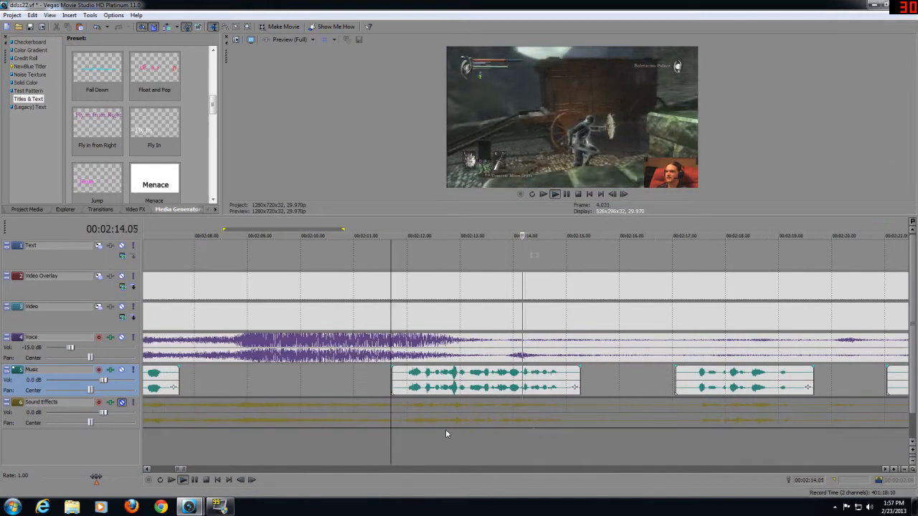
{"action": "left_click", "coordinate": [369, 450]}
{"action": "left_click_drag", "start_coordinate": [397, 383], "coordinate": [424, 381]}
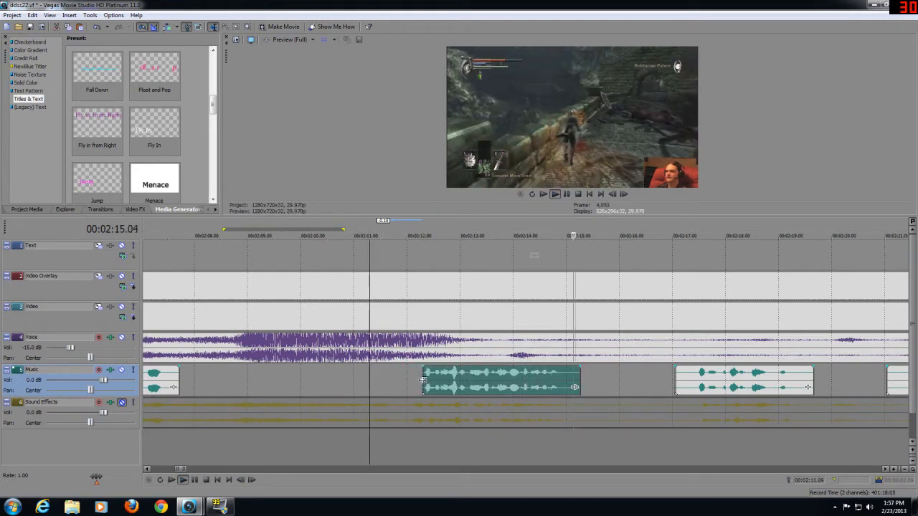
{"action": "left_click", "coordinate": [397, 443]}
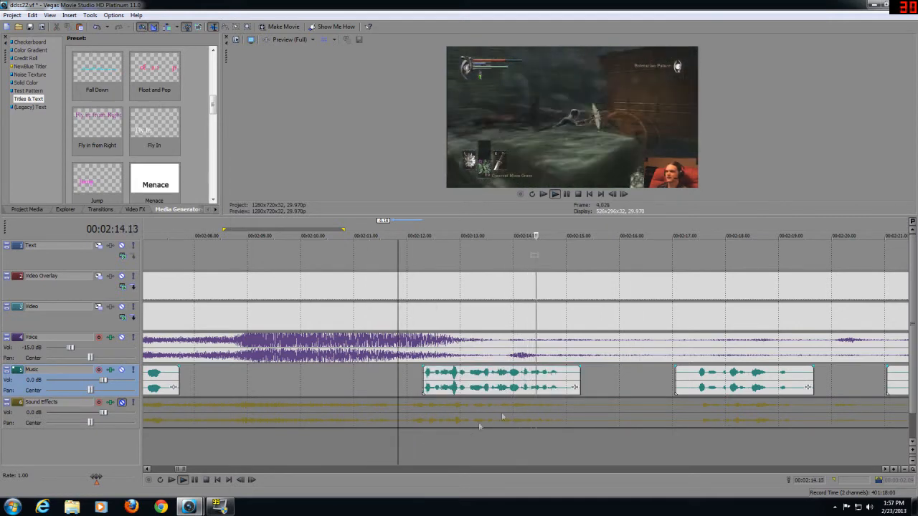
{"action": "left_click_drag", "start_coordinate": [579, 375], "coordinate": [559, 375]}
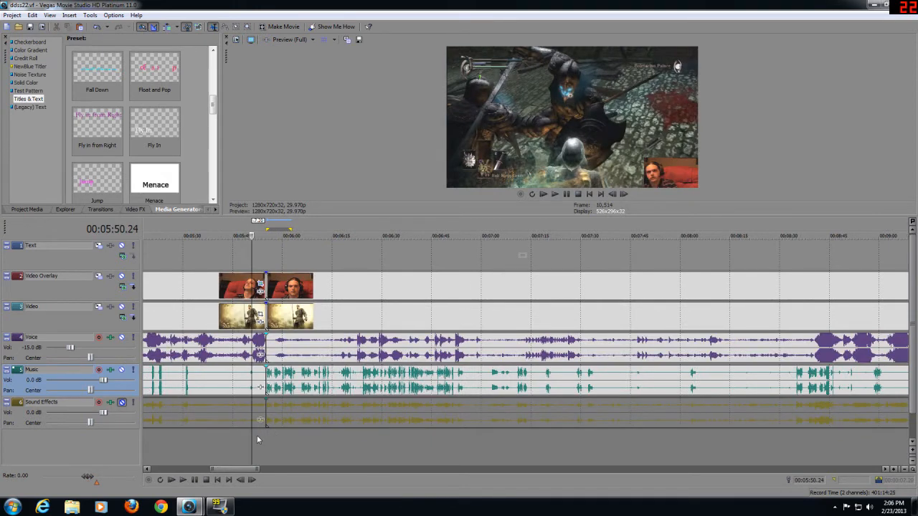
Step: Play back the join near 00:05:55 from 00:05:48.17 to about 00:06:04 to examine the cut at the loading screen
{"action": "scroll", "coordinate": [256, 435], "scroll_direction": "up", "scroll_amount": 3}
{"action": "left_click", "coordinate": [500, 447]}
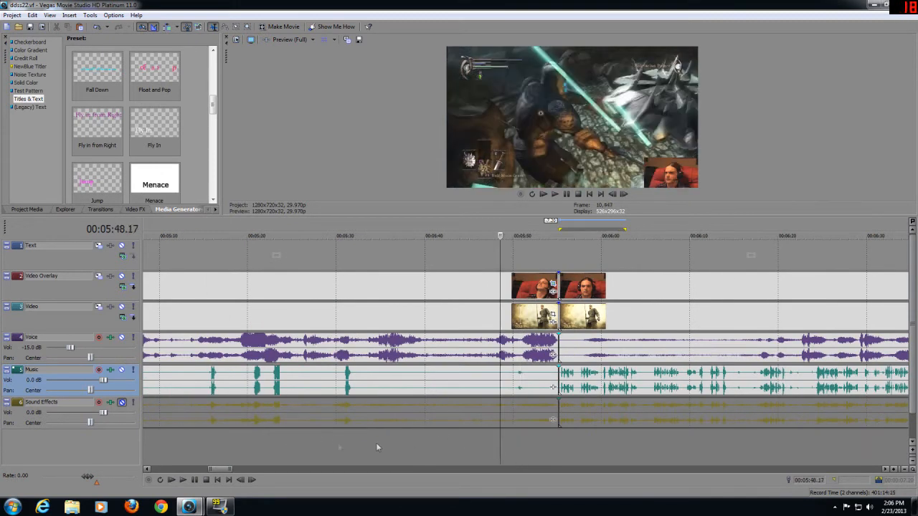
{"action": "left_click", "coordinate": [182, 479]}
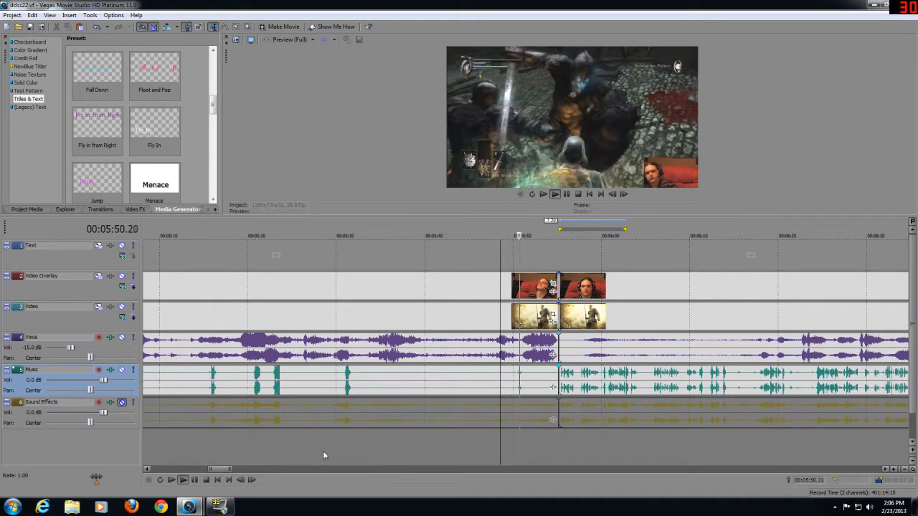
{"action": "scroll", "coordinate": [529, 452], "scroll_direction": "up", "scroll_amount": 3}
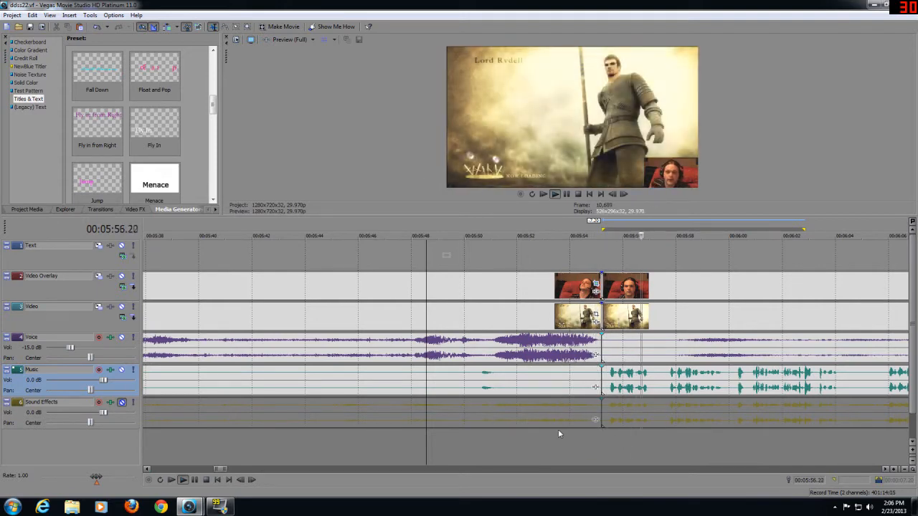
{"action": "scroll", "coordinate": [556, 430], "scroll_direction": "down", "scroll_amount": 3}
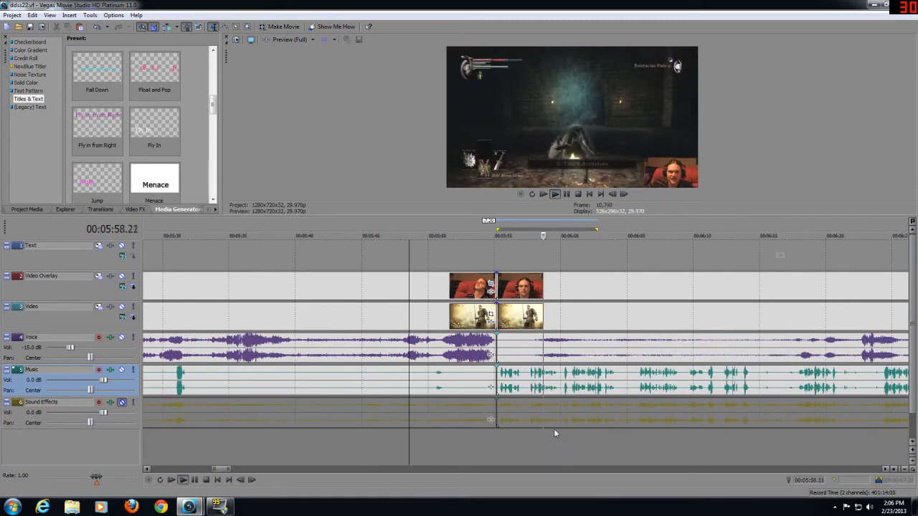
{"action": "left_click", "coordinate": [195, 480]}
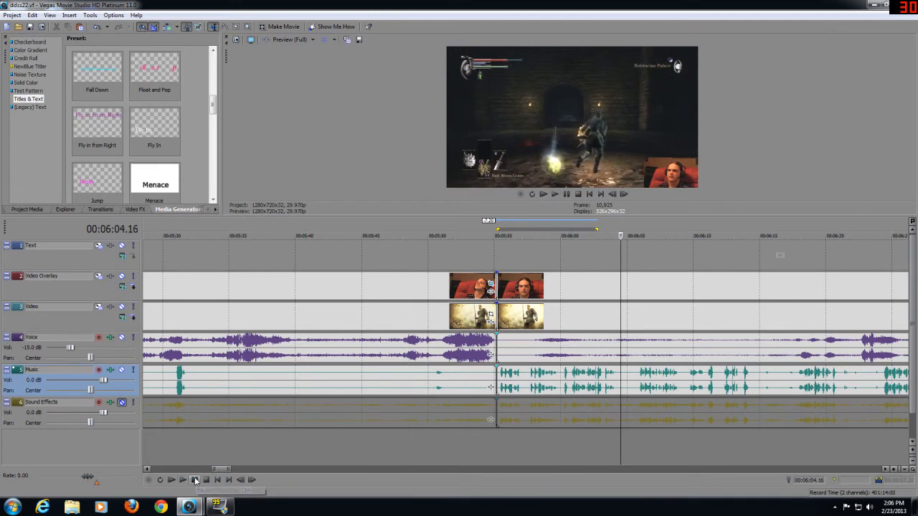
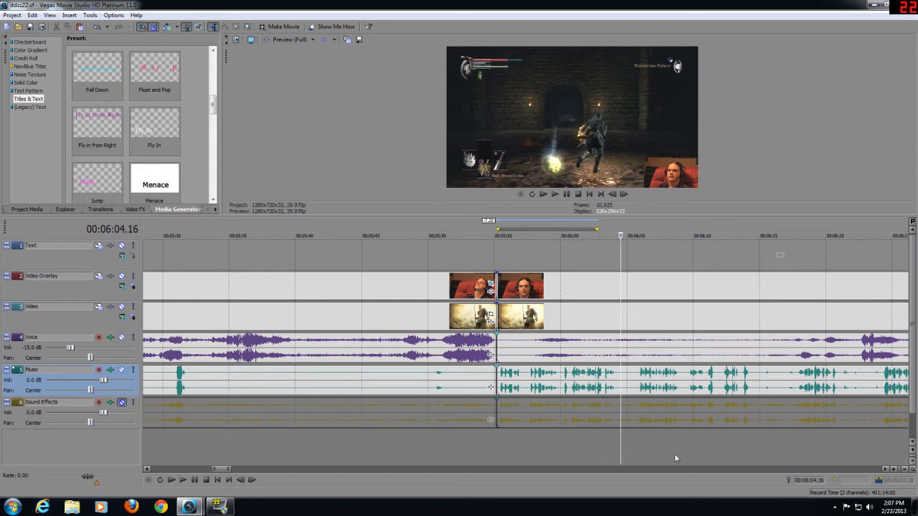
Step: Play on from 00:06:04.16 and examine the footage and speech waveforms up to about 00:06:35
{"action": "scroll", "coordinate": [697, 449], "scroll_direction": "down", "scroll_amount": 2}
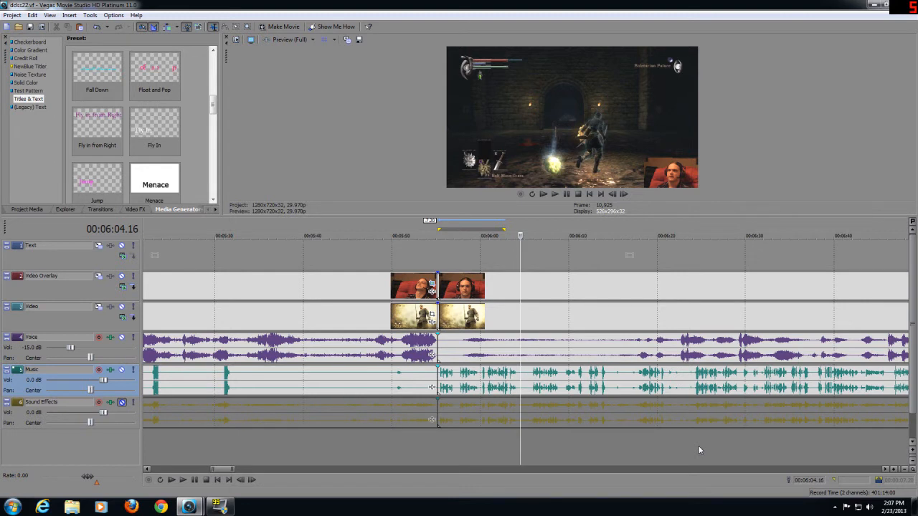
{"action": "left_click", "coordinate": [183, 481]}
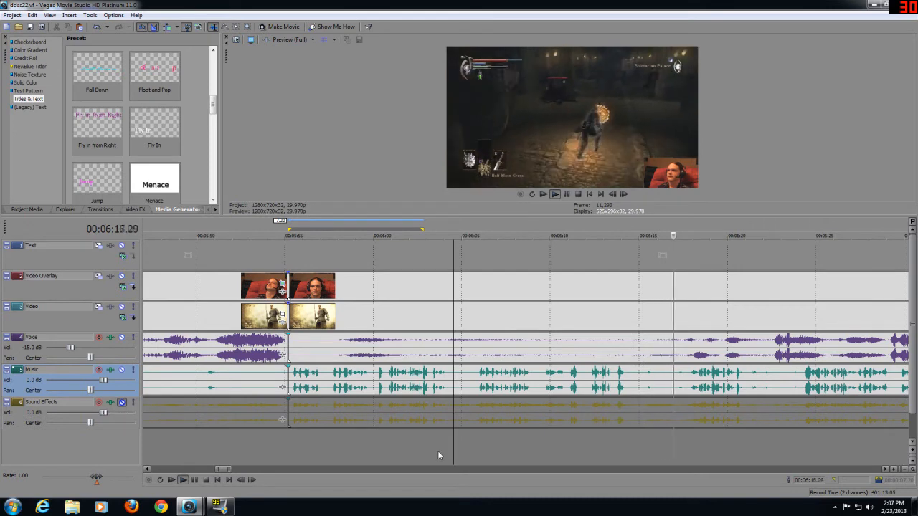
{"action": "scroll", "coordinate": [438, 455], "scroll_direction": "down", "scroll_amount": 1}
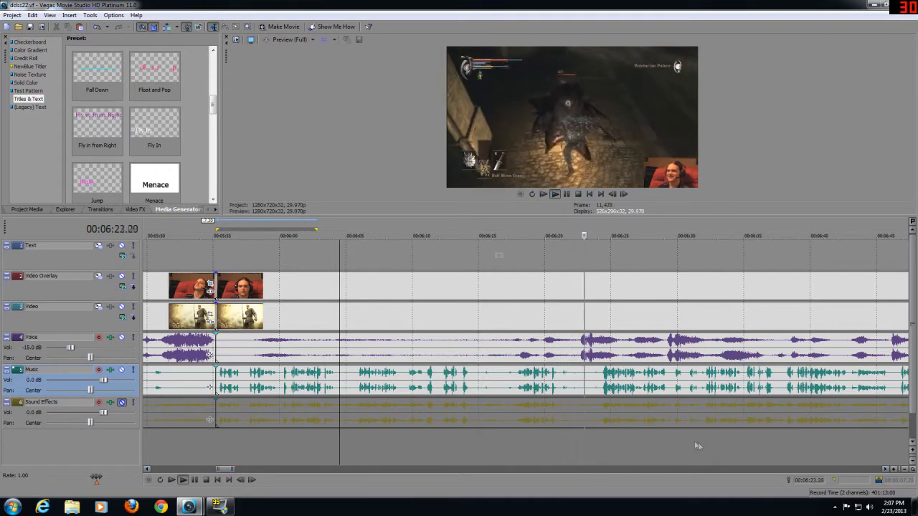
{"action": "scroll", "coordinate": [693, 441], "scroll_direction": "up", "scroll_amount": 2}
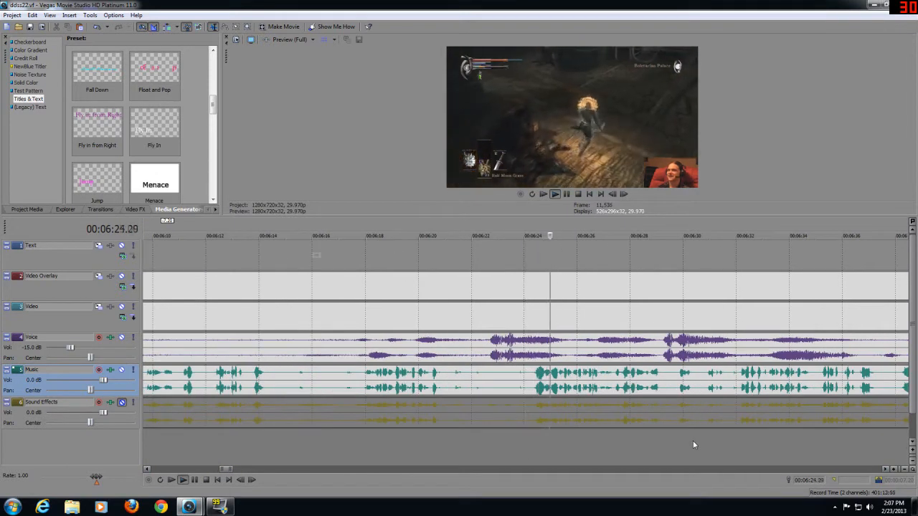
{"action": "scroll", "coordinate": [693, 440], "scroll_direction": "down", "scroll_amount": 2}
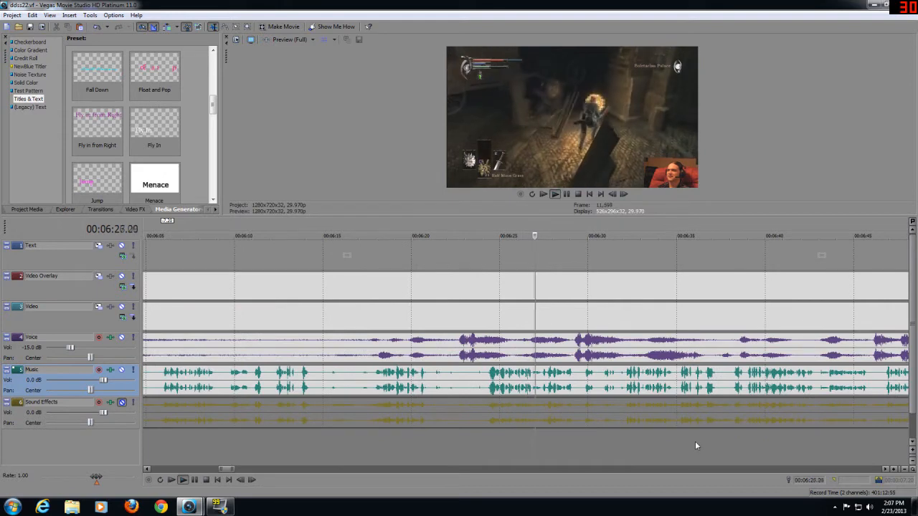
{"action": "left_click", "coordinate": [688, 444]}
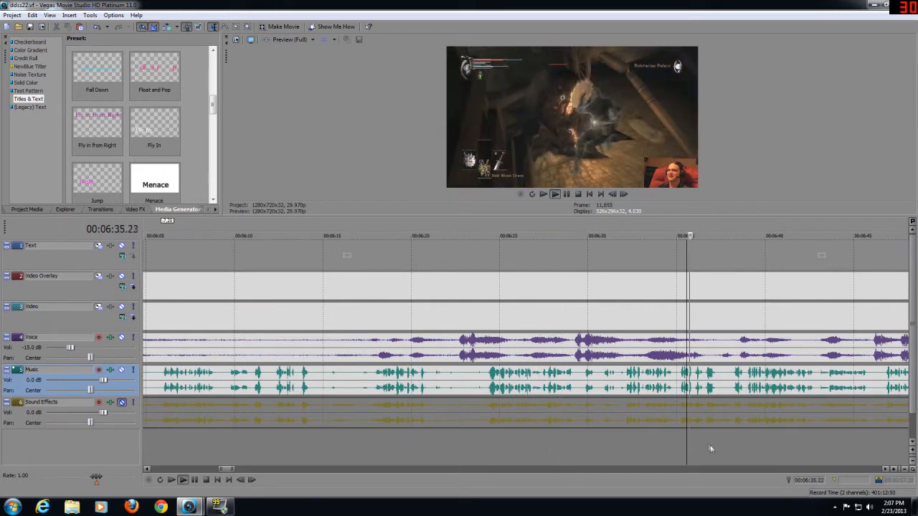
Step: Play through the footage and speech waveforms between about 00:06:36 and 00:07:04, pausing at 00:06:54.27 to find a cut point
{"action": "scroll", "coordinate": [709, 444], "scroll_direction": "up", "scroll_amount": 2}
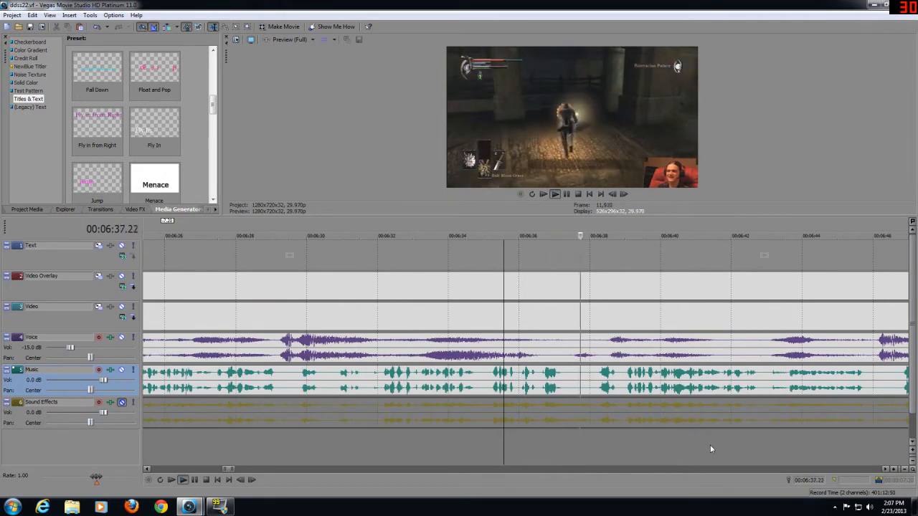
{"action": "scroll", "coordinate": [710, 449], "scroll_direction": "down", "scroll_amount": 2}
{"action": "left_click", "coordinate": [702, 448]}
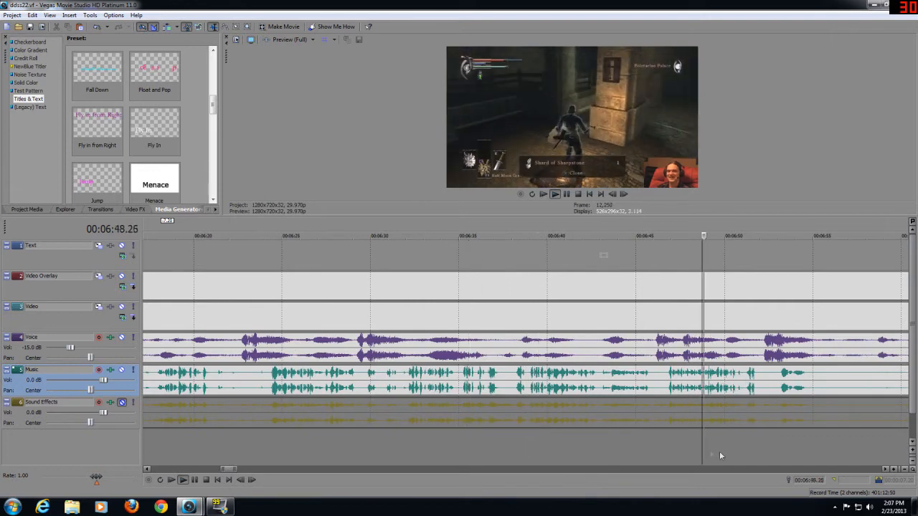
{"action": "scroll", "coordinate": [723, 452], "scroll_direction": "up", "scroll_amount": 3}
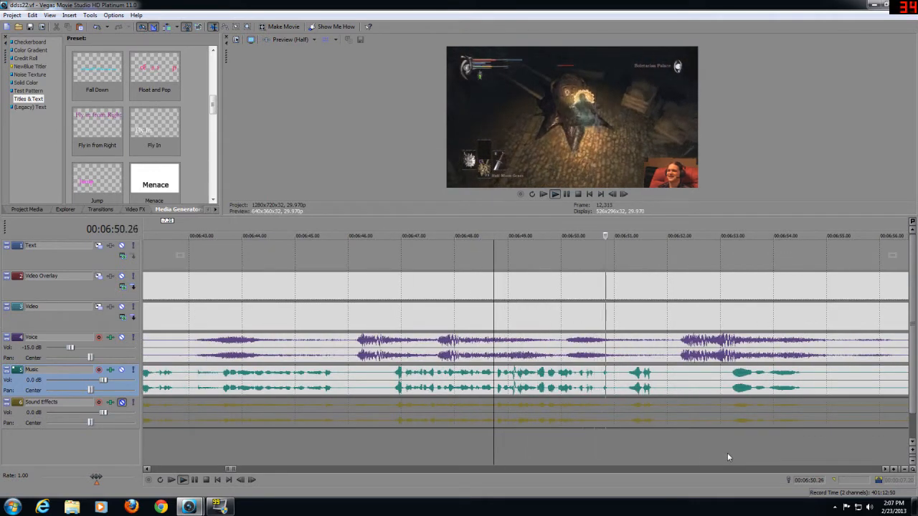
{"action": "scroll", "coordinate": [727, 452], "scroll_direction": "down", "scroll_amount": 2}
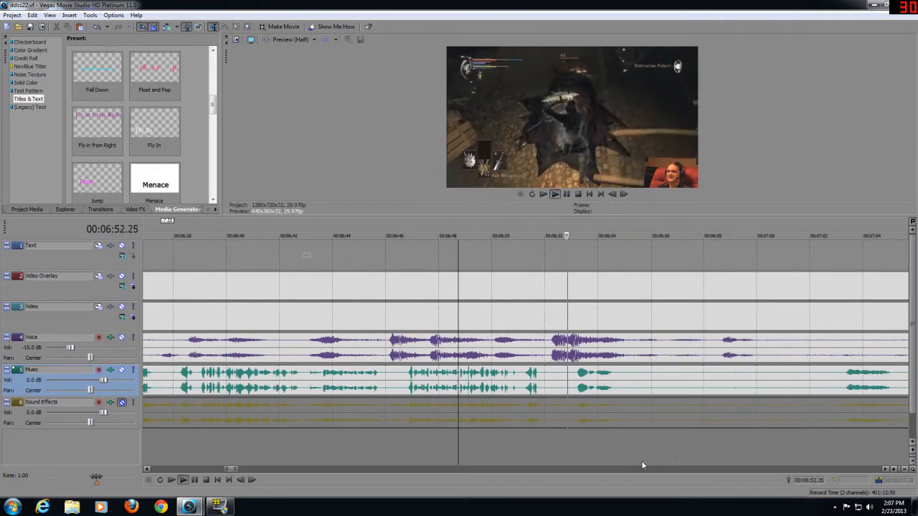
{"action": "left_click", "coordinate": [548, 447]}
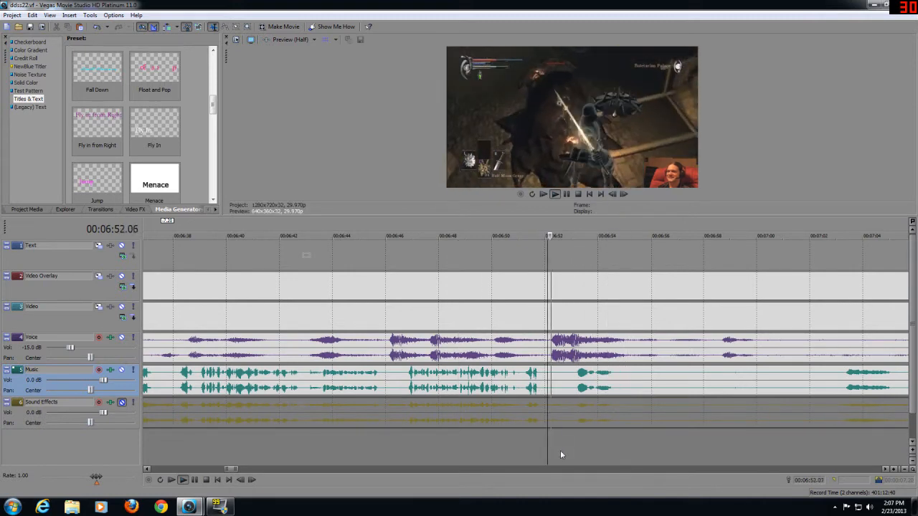
{"action": "left_click", "coordinate": [840, 452]}
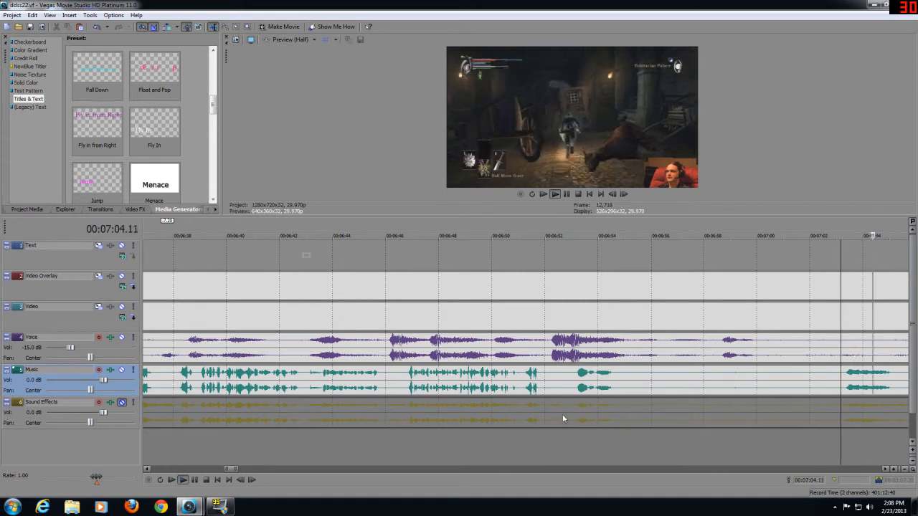
{"action": "left_click", "coordinate": [564, 442]}
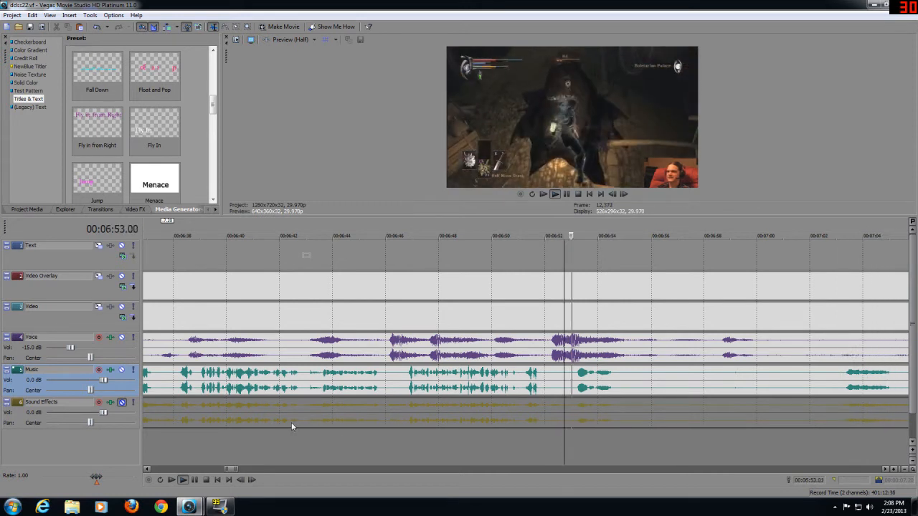
{"action": "left_click", "coordinate": [195, 480]}
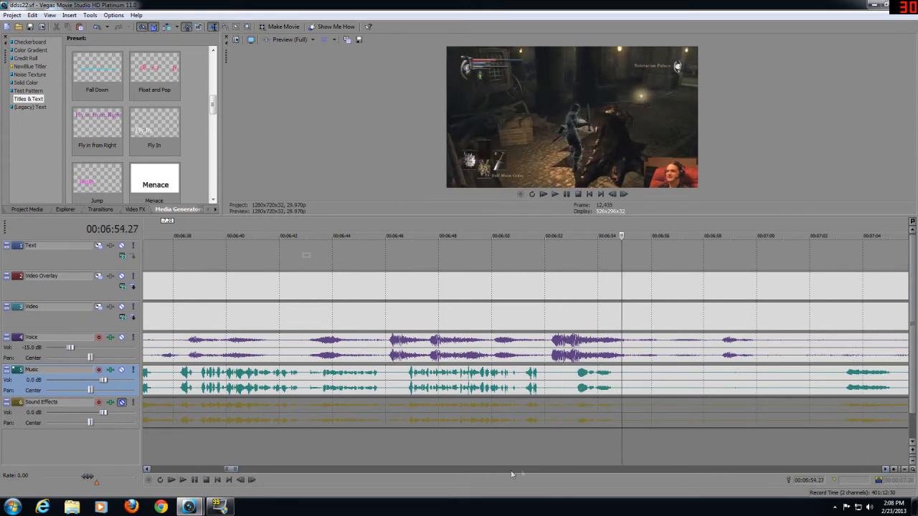
Step: Delete the short stretch from 00:06:54.23 to 00:06:55.14 across all video and audio tracks
{"action": "scroll", "coordinate": [537, 469], "scroll_direction": "up", "scroll_amount": 2}
{"action": "left_click_drag", "start_coordinate": [513, 456], "coordinate": [551, 450]}
{"action": "key", "text": "Delete"}
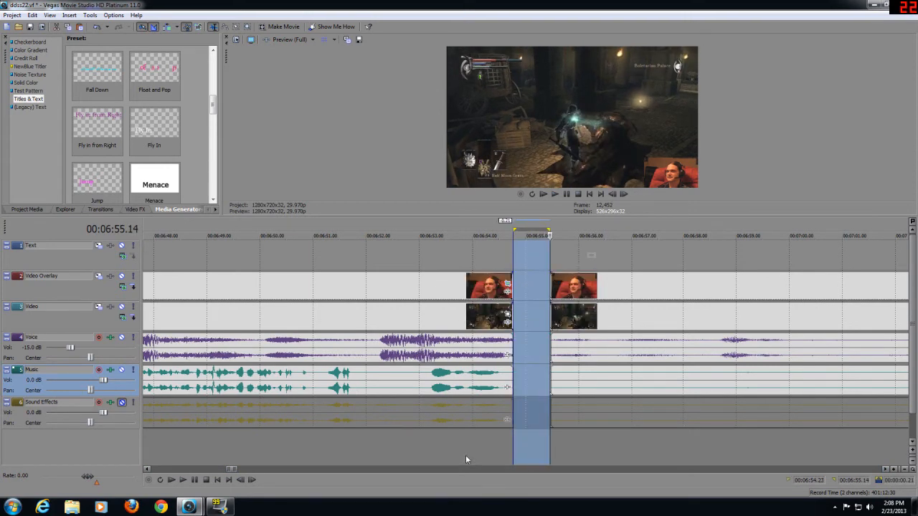
{"action": "scroll", "coordinate": [452, 448], "scroll_direction": "down", "scroll_amount": 4}
{"action": "scroll", "coordinate": [228, 436], "scroll_direction": "down", "scroll_amount": 2}
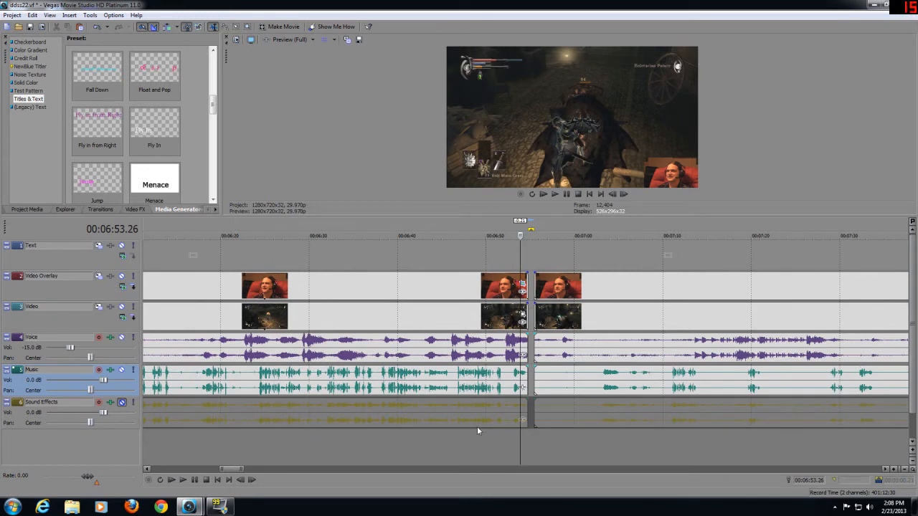
Step: Play on from 00:06:55.14 and trim the start of the following clips on all tracks to about 00:07:10, just before the speech
{"action": "left_click", "coordinate": [534, 438]}
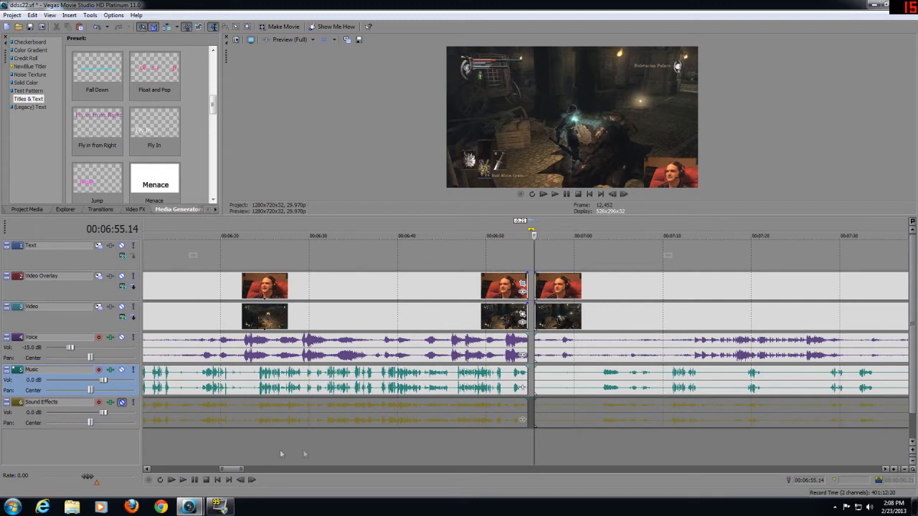
{"action": "left_click", "coordinate": [183, 480]}
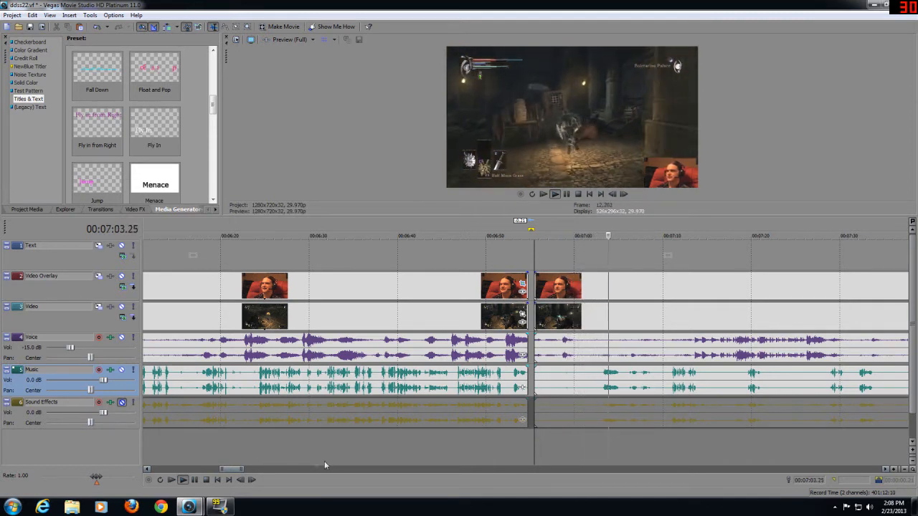
{"action": "scroll", "coordinate": [384, 450], "scroll_direction": "up", "scroll_amount": 2}
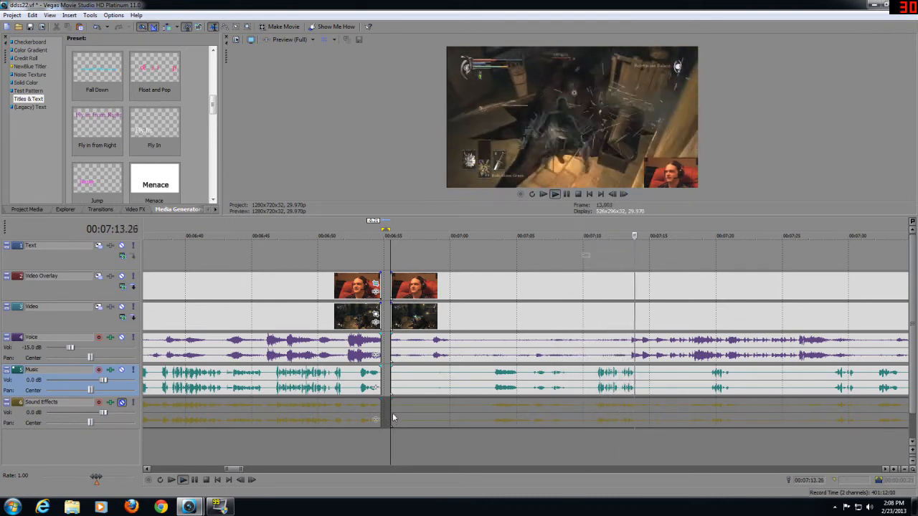
{"action": "left_click_drag", "start_coordinate": [392, 413], "coordinate": [587, 410]}
{"action": "left_click_drag", "start_coordinate": [391, 382], "coordinate": [588, 382]}
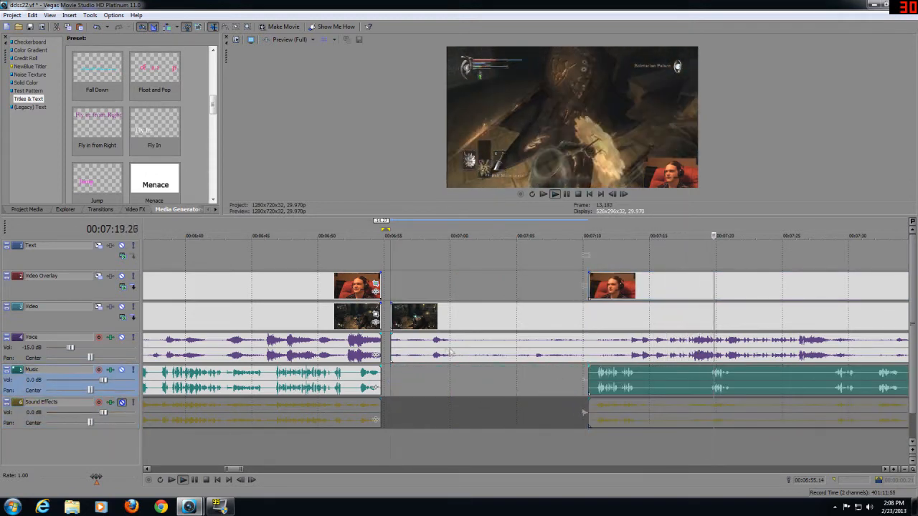
{"action": "left_click_drag", "start_coordinate": [394, 350], "coordinate": [588, 340]}
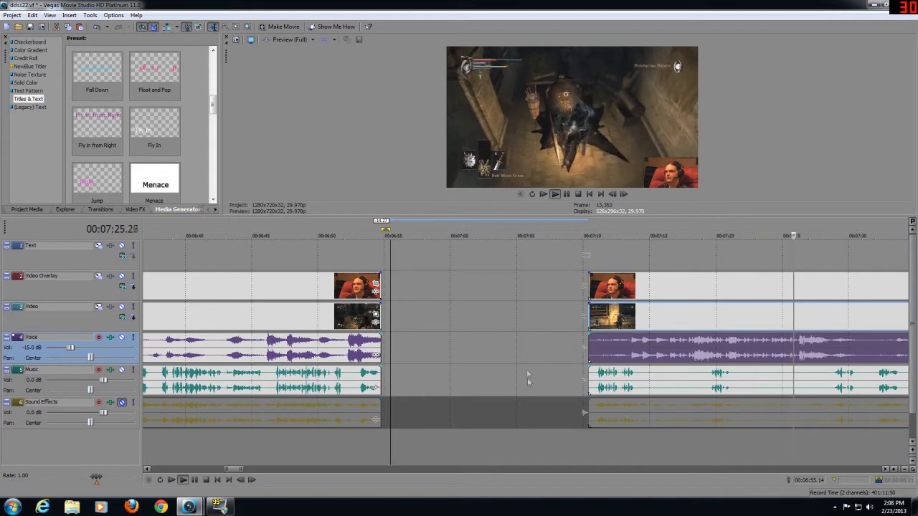
{"action": "left_click", "coordinate": [609, 375]}
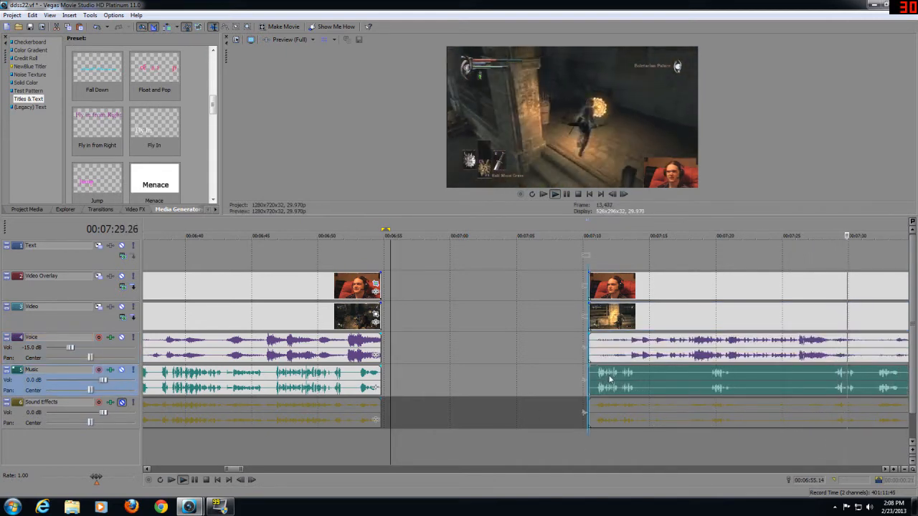
{"action": "mouse_move", "coordinate": [589, 376]}
{"action": "left_mouse_down"}
{"action": "mouse_move", "coordinate": [599, 374]}
{"action": "mouse_move", "coordinate": [432, 381]}
{"action": "mouse_move", "coordinate": [586, 382]}
{"action": "left_mouse_up"}
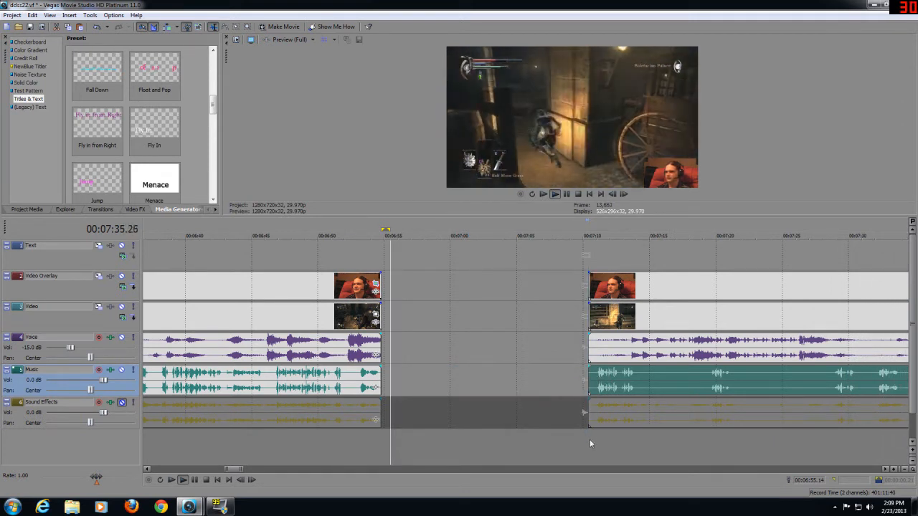
Step: Play from 00:07:10.12 and trim the start of the following clips on all tracks to about 00:07:28
{"action": "left_click", "coordinate": [590, 439]}
{"action": "scroll", "coordinate": [584, 436], "scroll_direction": "up", "scroll_amount": 5}
{"action": "scroll", "coordinate": [582, 433], "scroll_direction": "down", "scroll_amount": 3}
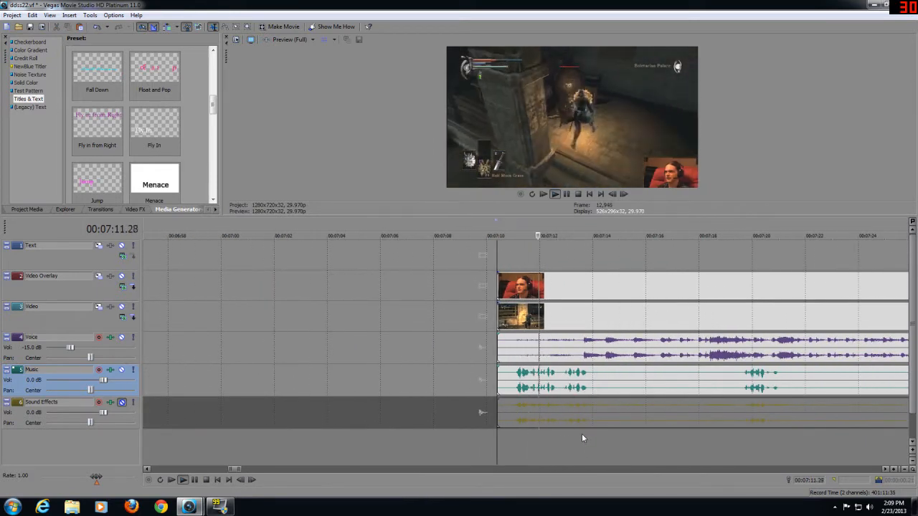
{"action": "scroll", "coordinate": [581, 435], "scroll_direction": "down", "scroll_amount": 2}
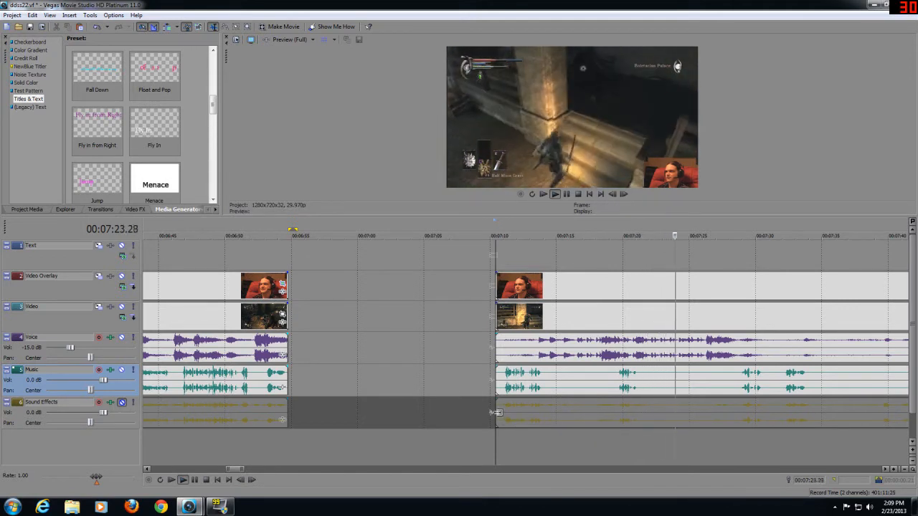
{"action": "left_click_drag", "start_coordinate": [496, 412], "coordinate": [738, 412]}
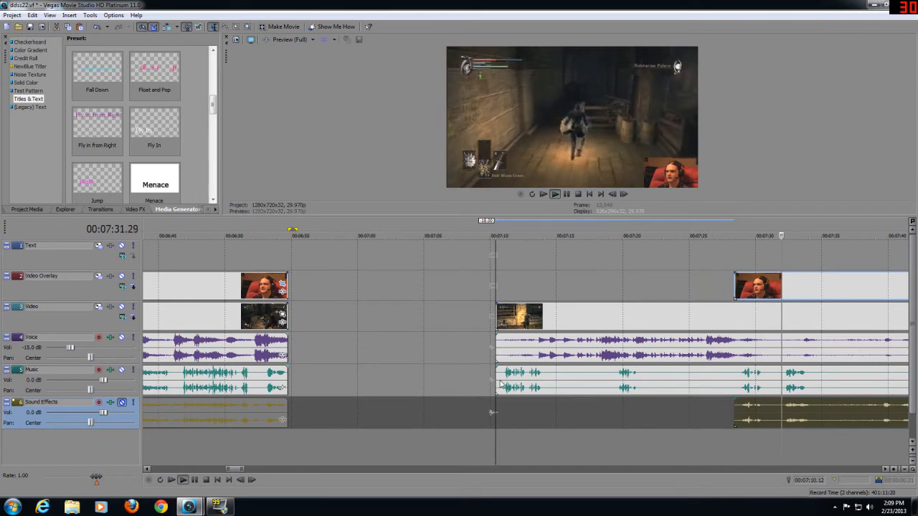
{"action": "left_click_drag", "start_coordinate": [496, 380], "coordinate": [734, 380]}
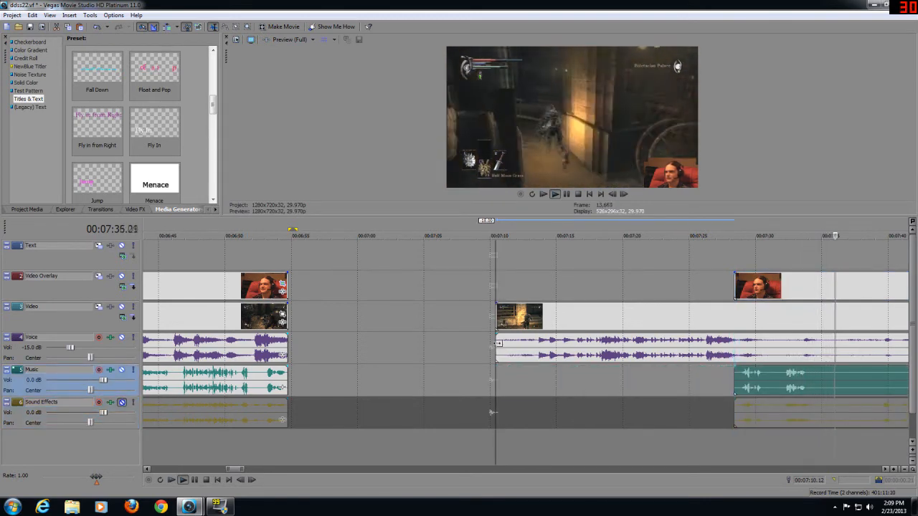
{"action": "left_click_drag", "start_coordinate": [496, 347], "coordinate": [733, 339]}
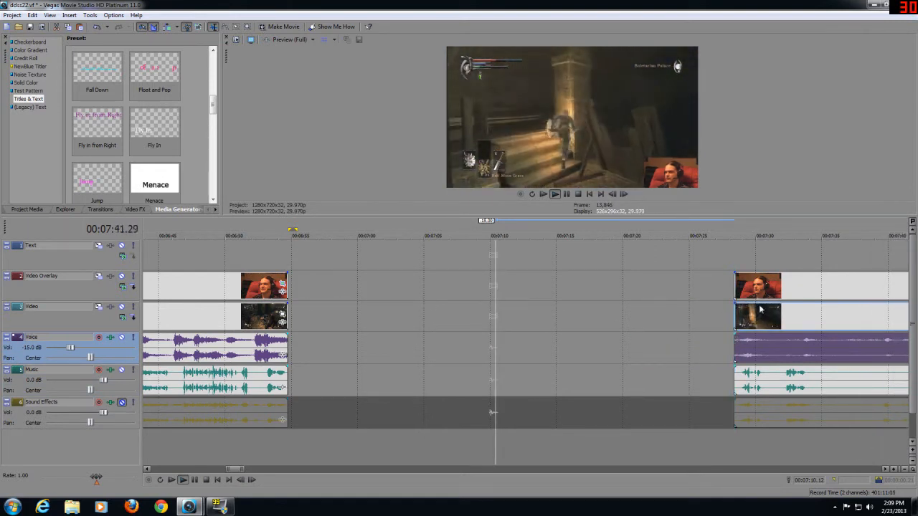
Step: Play from about 00:07:28 and trim the start of the following Sound Effects and Video Overlay clips to about 00:08:20
{"action": "left_click", "coordinate": [734, 438]}
{"action": "scroll", "coordinate": [668, 357], "scroll_direction": "up", "scroll_amount": 2}
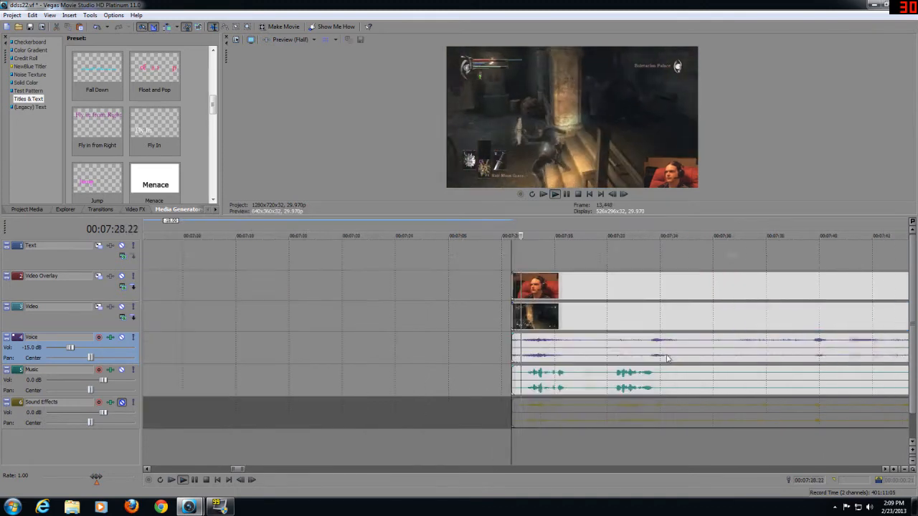
{"action": "scroll", "coordinate": [657, 353], "scroll_direction": "down", "scroll_amount": 1}
{"action": "scroll", "coordinate": [656, 355], "scroll_direction": "down", "scroll_amount": 1}
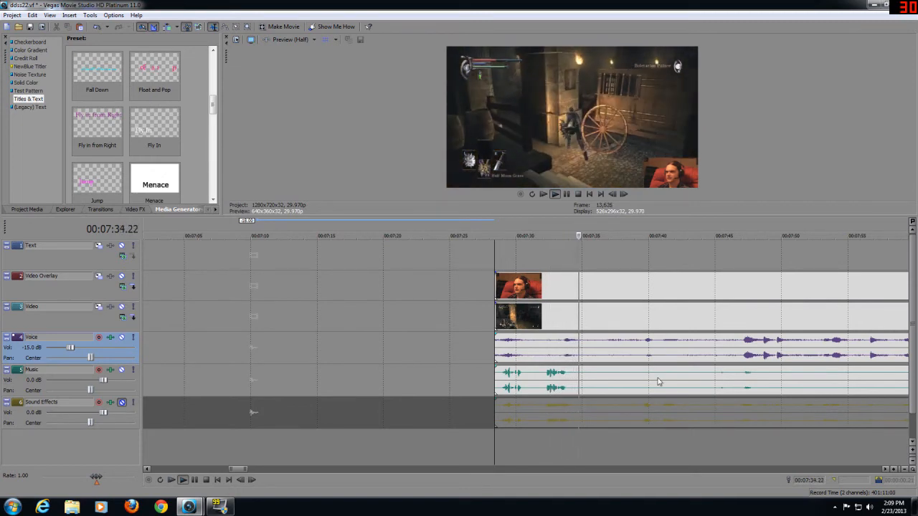
{"action": "scroll", "coordinate": [659, 382], "scroll_direction": "down", "scroll_amount": 1}
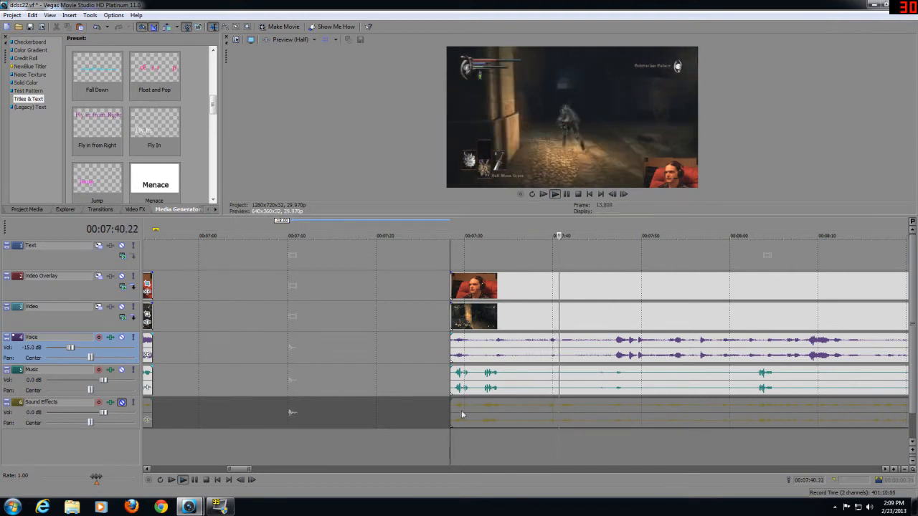
{"action": "left_click_drag", "start_coordinate": [452, 413], "coordinate": [652, 408]}
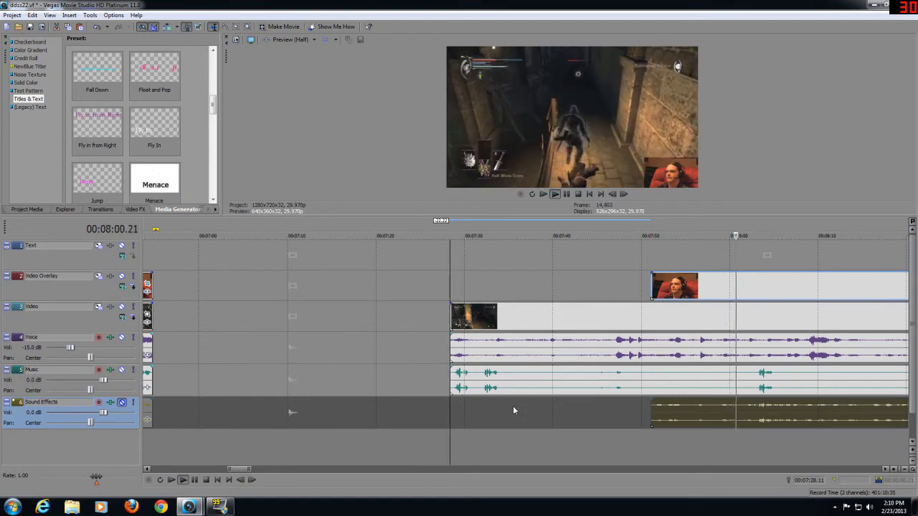
{"action": "scroll", "coordinate": [513, 407], "scroll_direction": "down", "scroll_amount": 1}
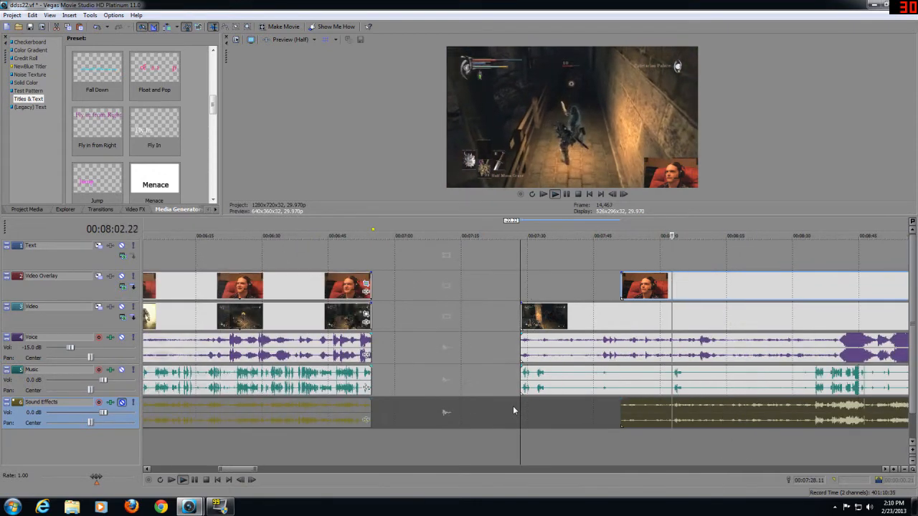
{"action": "left_click_drag", "start_coordinate": [621, 413], "coordinate": [750, 414]}
Step: Play the footage around 00:08:34 and trim the start of the Sound Effects and Video Overlay clips to about 00:08:29
{"action": "scroll", "coordinate": [802, 439], "scroll_direction": "up", "scroll_amount": 4}
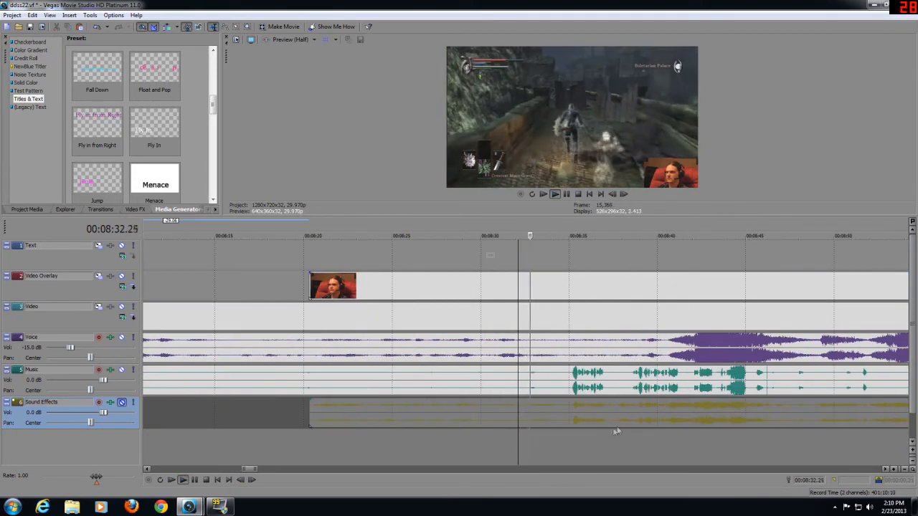
{"action": "left_click", "coordinate": [567, 453]}
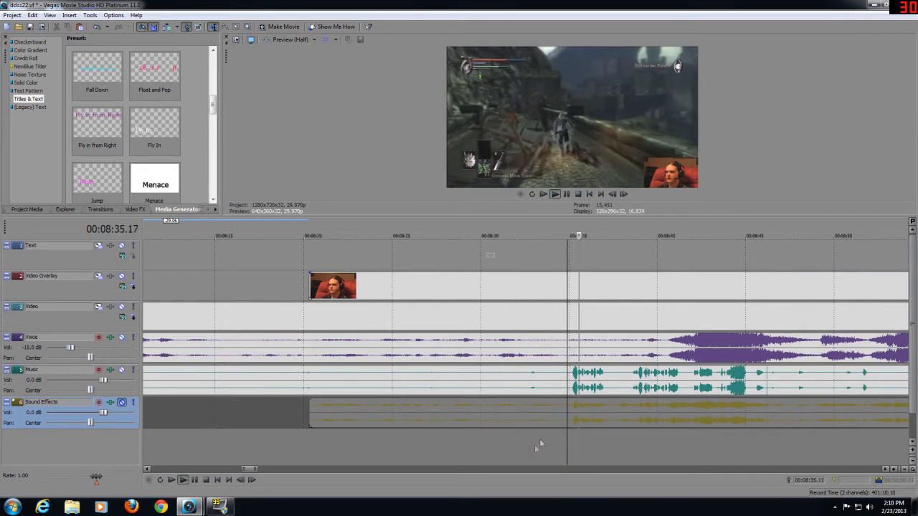
{"action": "scroll", "coordinate": [517, 444], "scroll_direction": "down", "scroll_amount": 1}
{"action": "scroll", "coordinate": [502, 444], "scroll_direction": "down", "scroll_amount": 1}
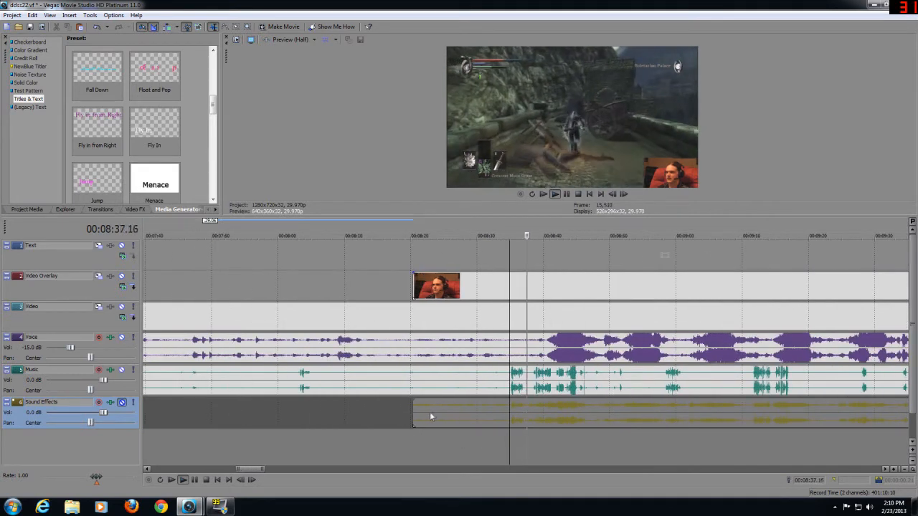
{"action": "left_click_drag", "start_coordinate": [412, 414], "coordinate": [471, 413]}
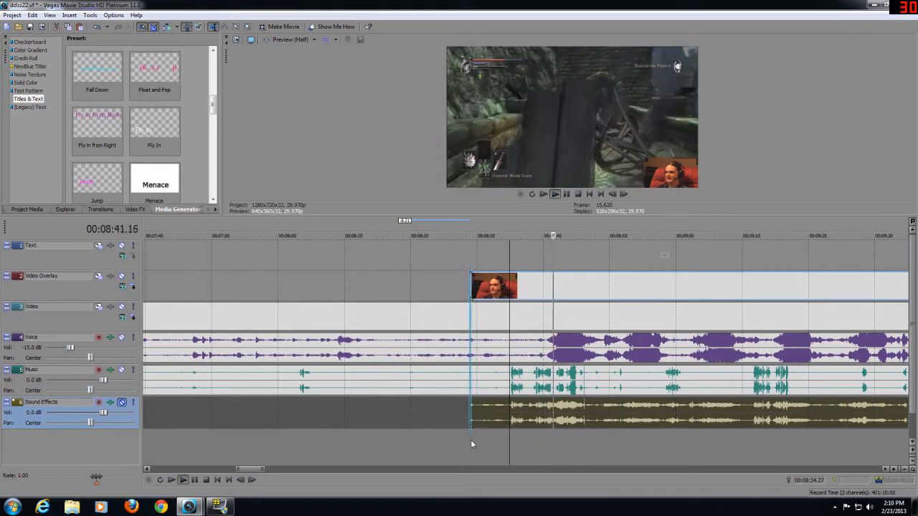
Step: Play from 00:08:29.00, trim the Music, Voice and Video clips to start there too, and stop playback at that point
{"action": "left_click", "coordinate": [470, 440]}
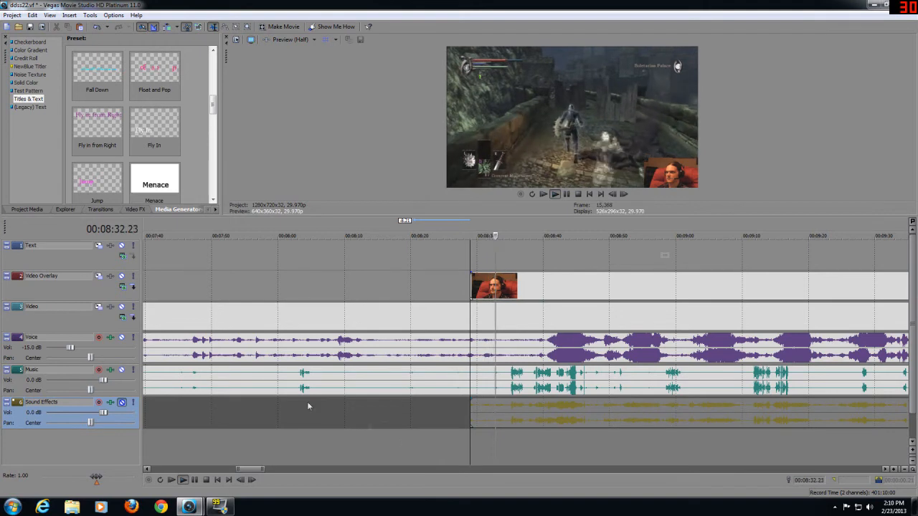
{"action": "scroll", "coordinate": [257, 391], "scroll_direction": "down", "scroll_amount": 1}
{"action": "left_click_drag", "start_coordinate": [237, 378], "coordinate": [502, 380]}
{"action": "left_click_drag", "start_coordinate": [238, 346], "coordinate": [502, 337]}
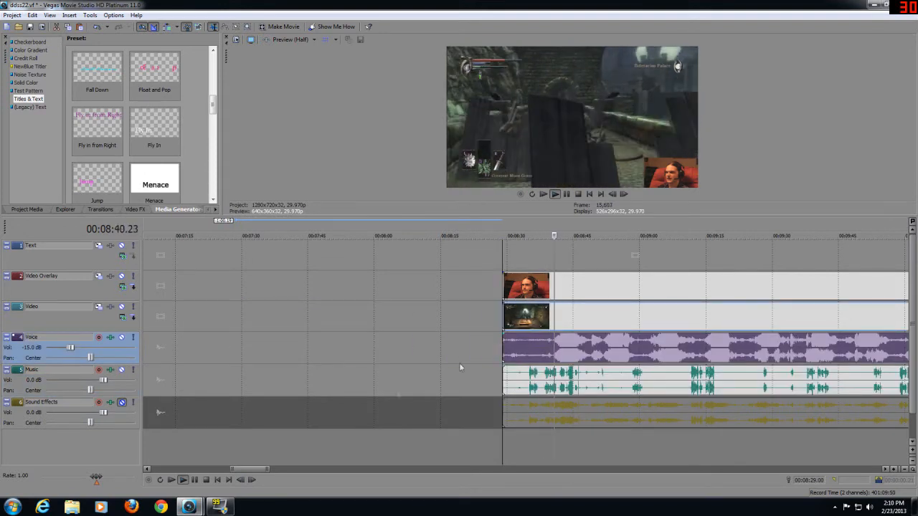
{"action": "key", "text": "space"}
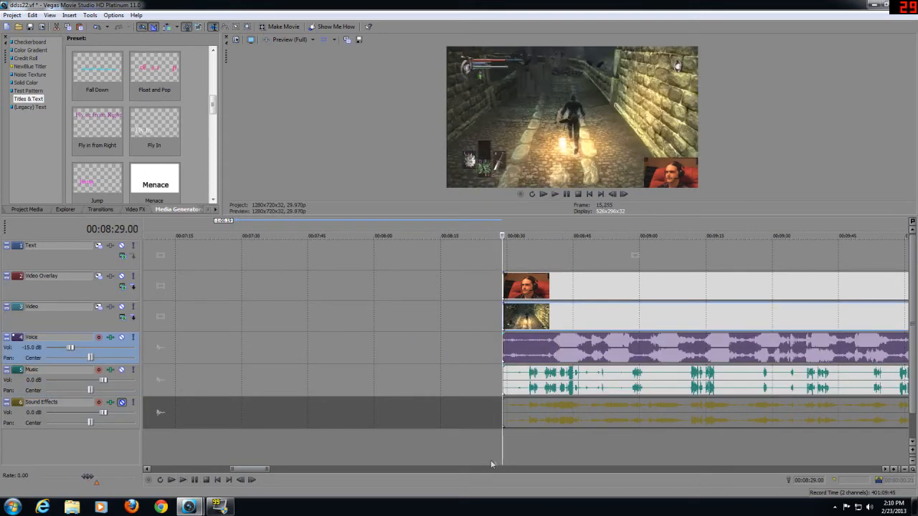
{"action": "left_click", "coordinate": [510, 455]}
{"action": "left_click", "coordinate": [502, 456]}
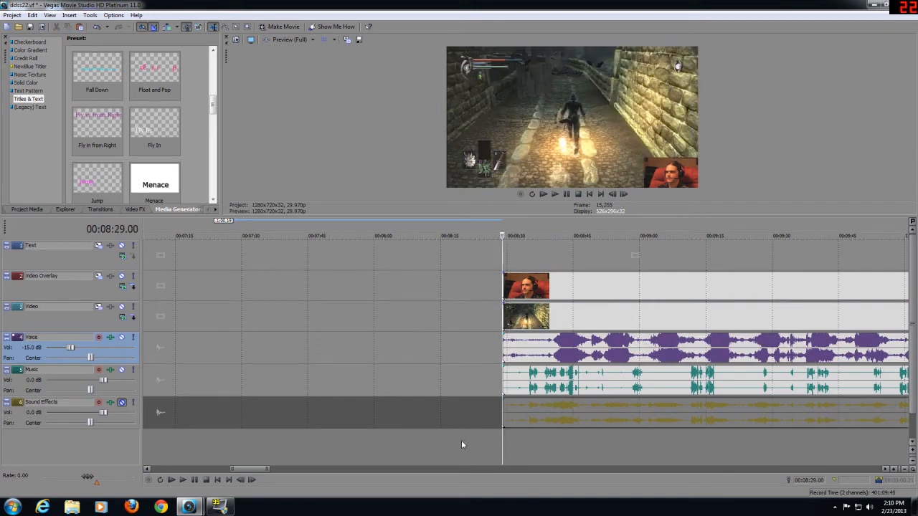
Step: Move the Video Overlay, Video, Voice, Music and Sound Effects clips starting at 00:08:29.00 back to 00:06:54.23, closing the gap on all tracks
{"action": "scroll", "coordinate": [373, 427], "scroll_direction": "down", "scroll_amount": 4}
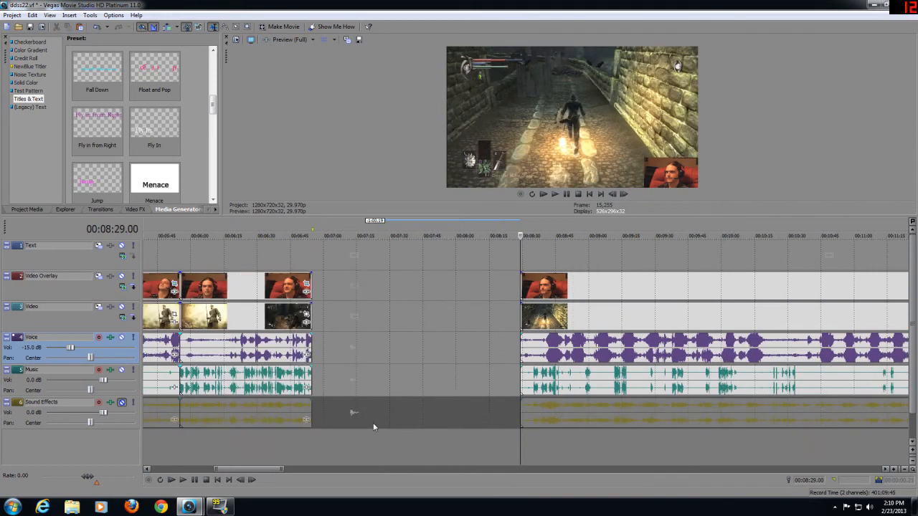
{"action": "scroll", "coordinate": [373, 426], "scroll_direction": "down", "scroll_amount": 1}
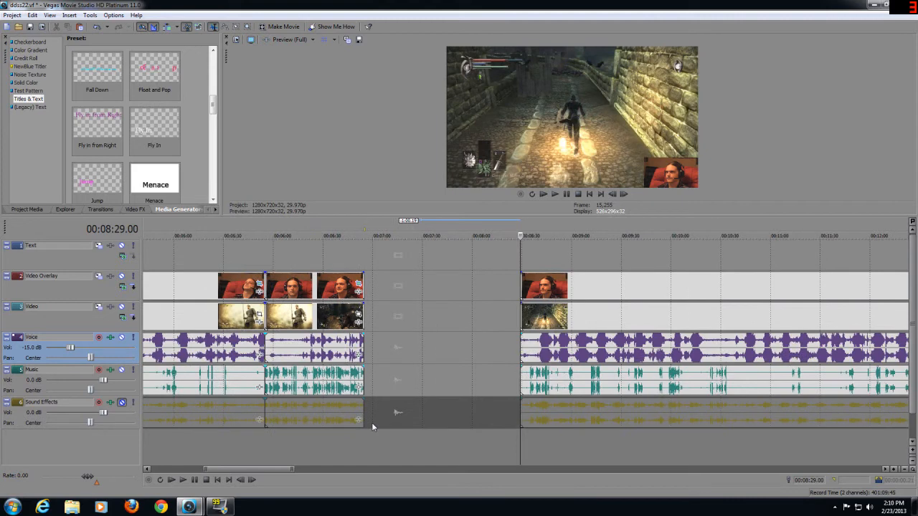
{"action": "left_click", "coordinate": [363, 440]}
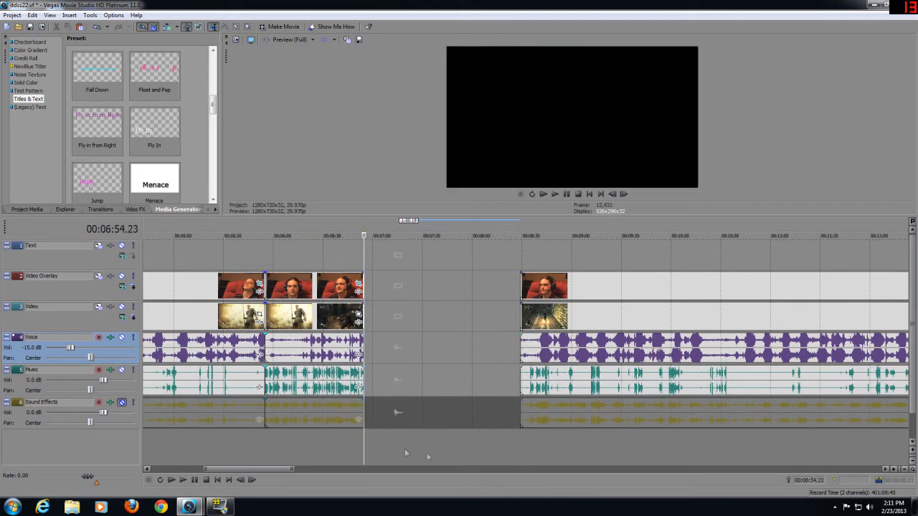
{"action": "left_click", "coordinate": [517, 444]}
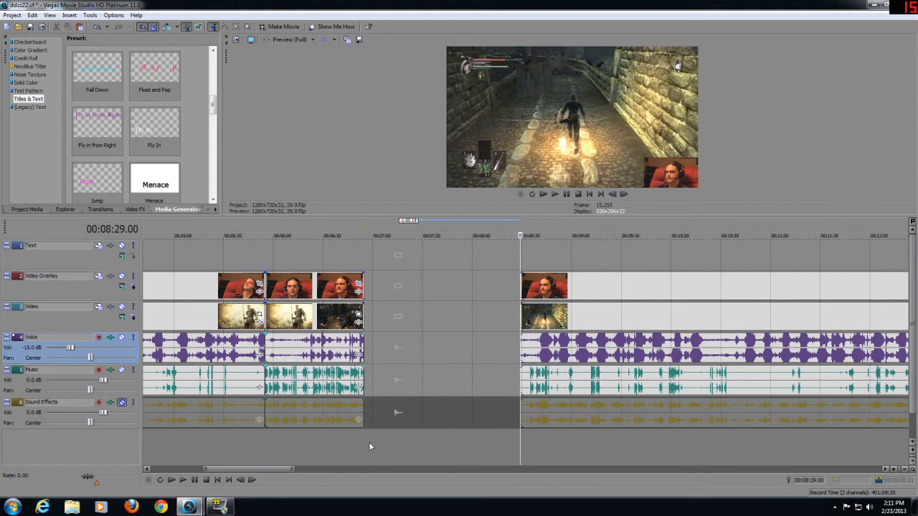
{"action": "left_click", "coordinate": [350, 447]}
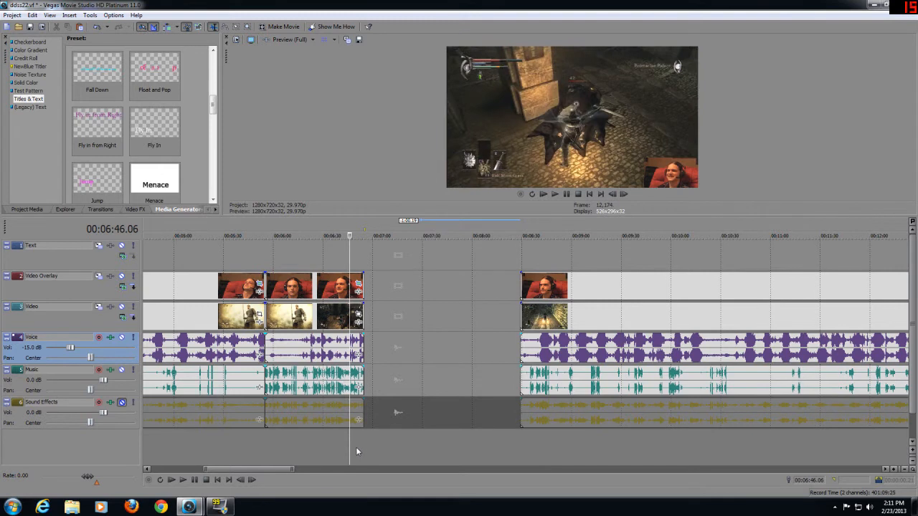
{"action": "left_click_drag", "start_coordinate": [667, 290], "coordinate": [515, 293]}
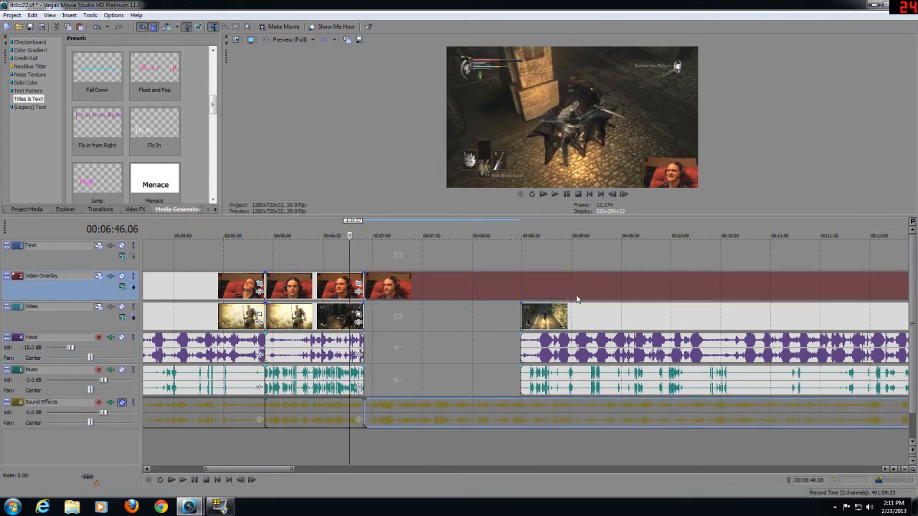
{"action": "left_click_drag", "start_coordinate": [667, 316], "coordinate": [513, 315]}
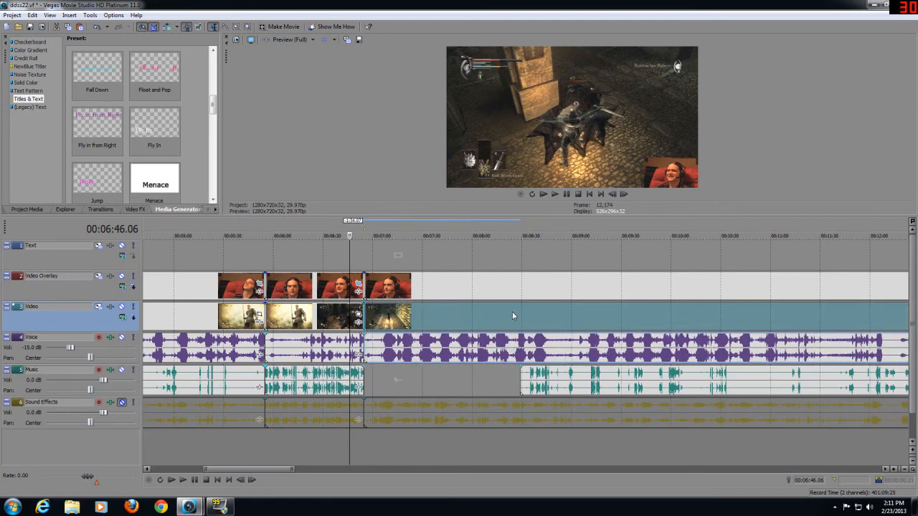
{"action": "left_click_drag", "start_coordinate": [634, 365], "coordinate": [493, 376]}
Step: Play from 00:06:44.09 across the join at 00:06:54.23 to check the cut, and stop playback
{"action": "scroll", "coordinate": [518, 373], "scroll_direction": "up", "scroll_amount": 3}
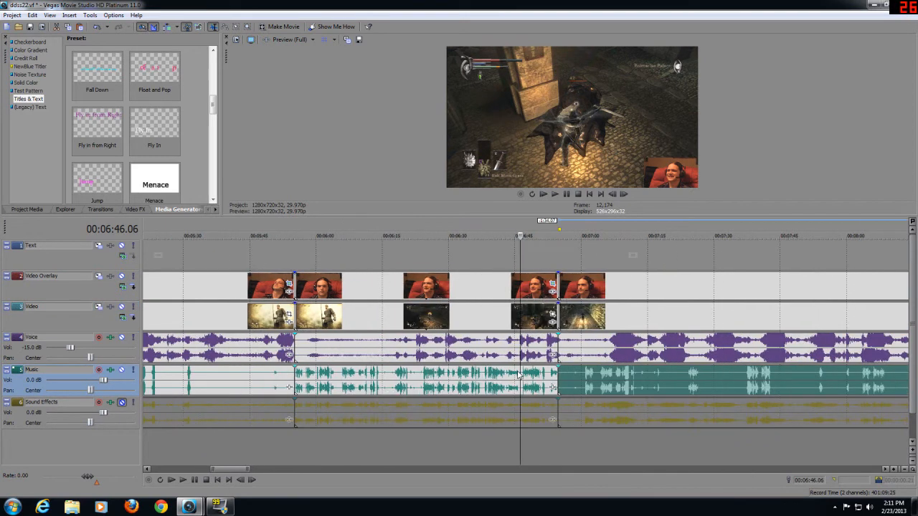
{"action": "left_click", "coordinate": [512, 451]}
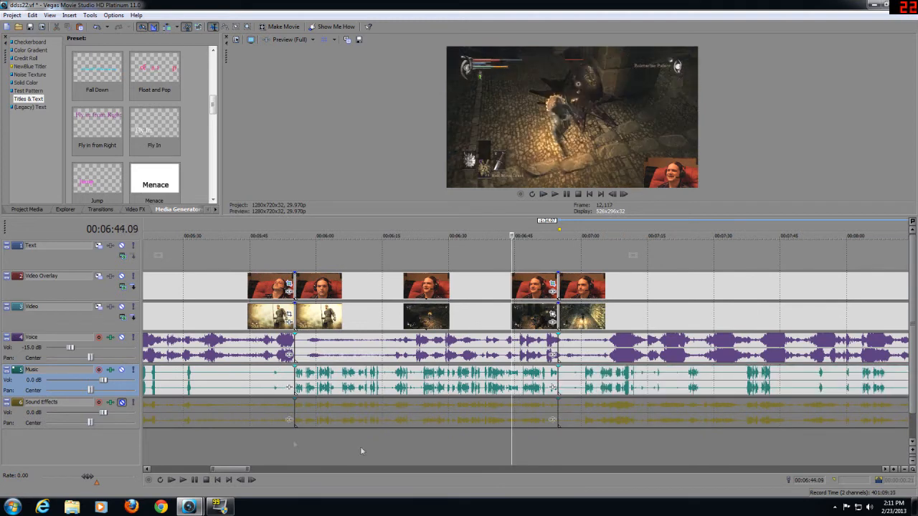
{"action": "left_click", "coordinate": [183, 480]}
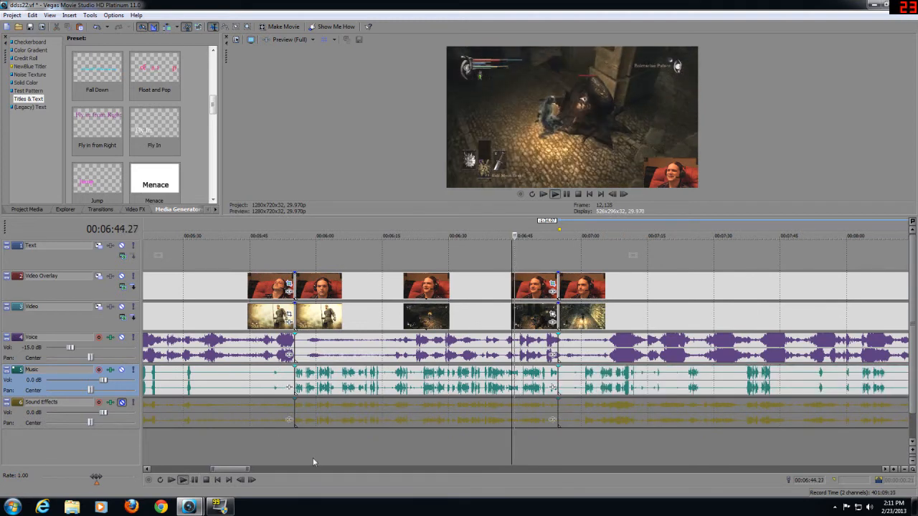
{"action": "scroll", "coordinate": [495, 446], "scroll_direction": "up", "scroll_amount": 2}
{"action": "scroll", "coordinate": [518, 446], "scroll_direction": "up", "scroll_amount": 2}
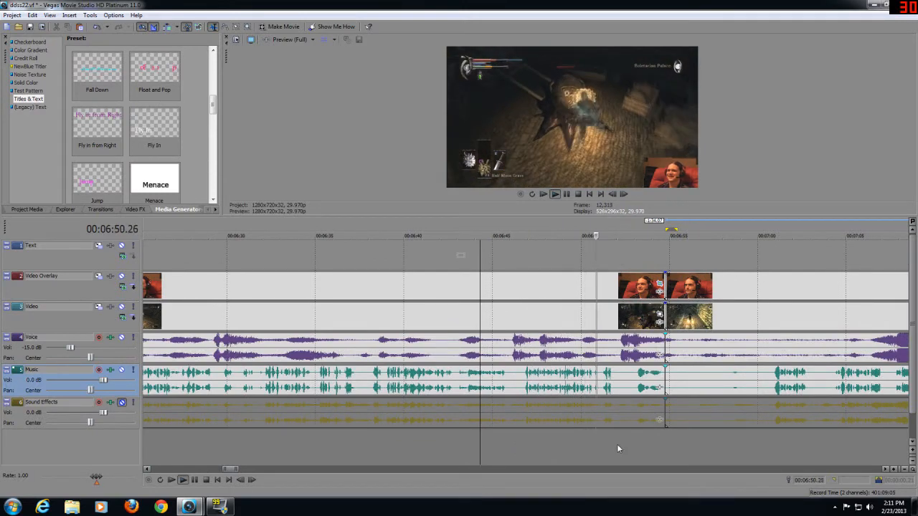
{"action": "scroll", "coordinate": [619, 446], "scroll_direction": "up", "scroll_amount": 2}
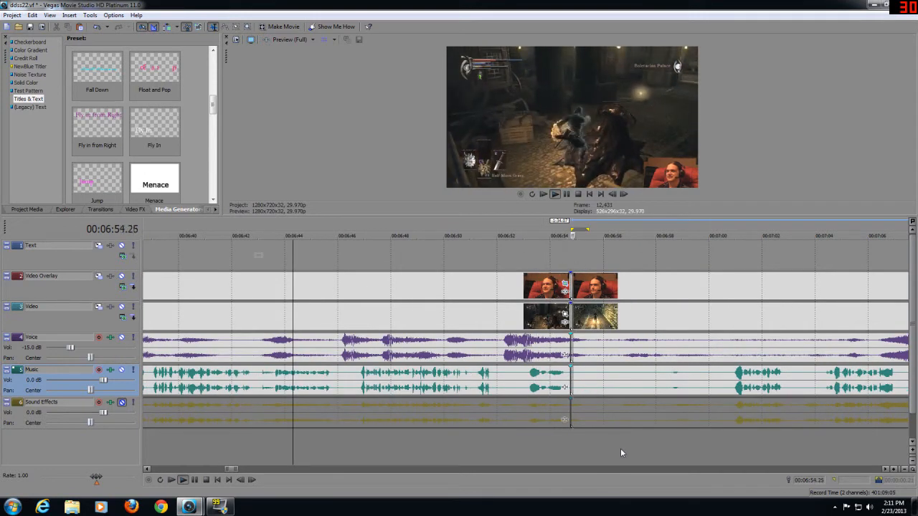
{"action": "left_click", "coordinate": [206, 480]}
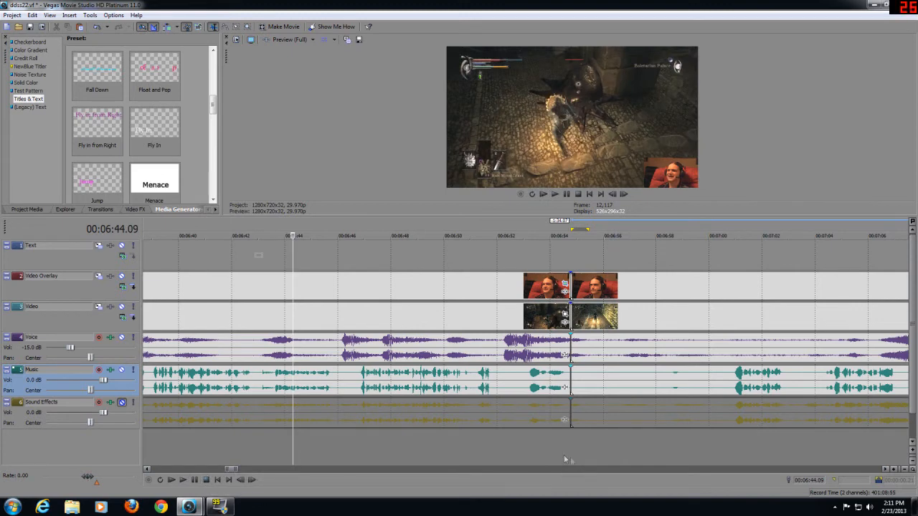
Step: Add a Page Peel transition with the Bottom-Right, Medium Fold preset to the Video track join at 00:06:54.23, and close its settings
{"action": "left_click", "coordinate": [557, 449]}
{"action": "scroll", "coordinate": [557, 450], "scroll_direction": "up", "scroll_amount": 2}
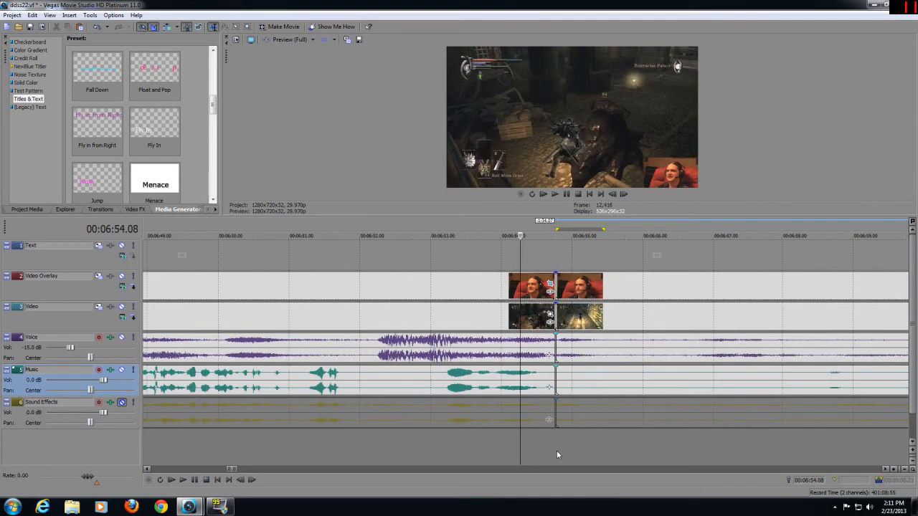
{"action": "left_click", "coordinate": [100, 210]}
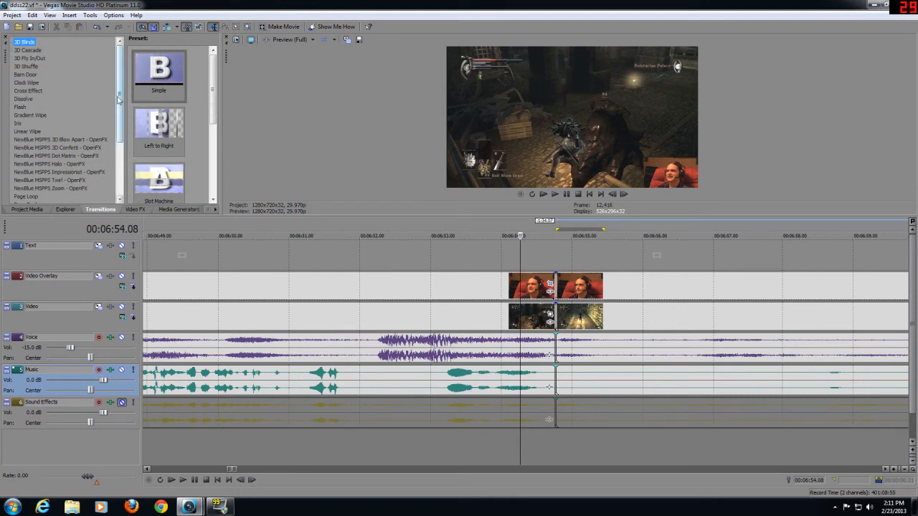
{"action": "scroll", "coordinate": [48, 141], "scroll_direction": "down", "scroll_amount": 3}
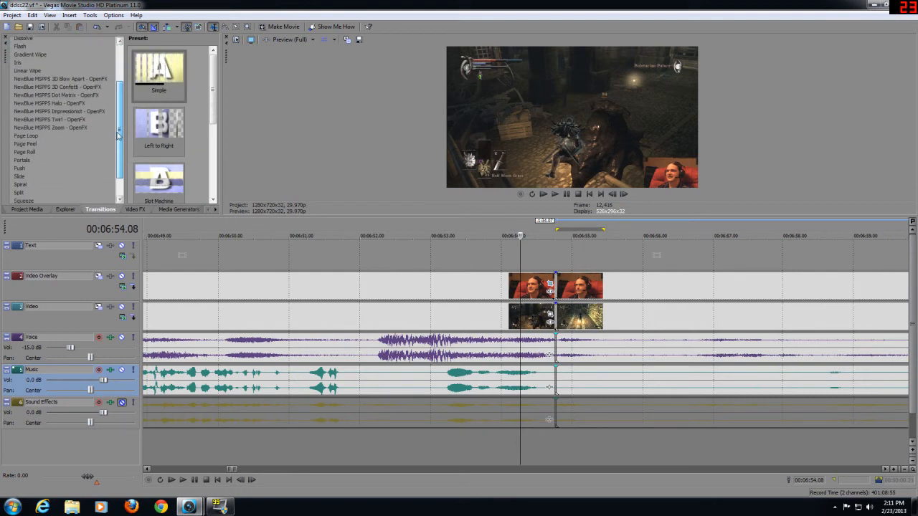
{"action": "left_click", "coordinate": [35, 144]}
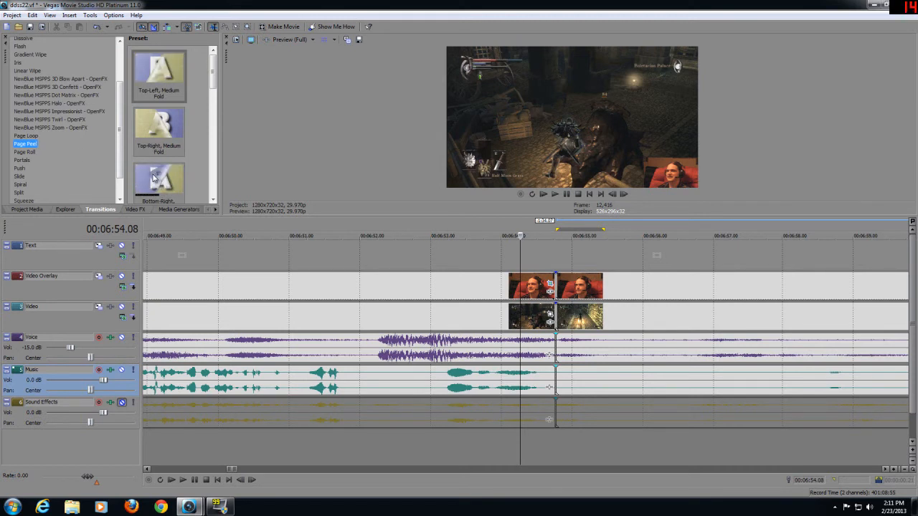
{"action": "left_click_drag", "start_coordinate": [342, 242], "coordinate": [553, 310]}
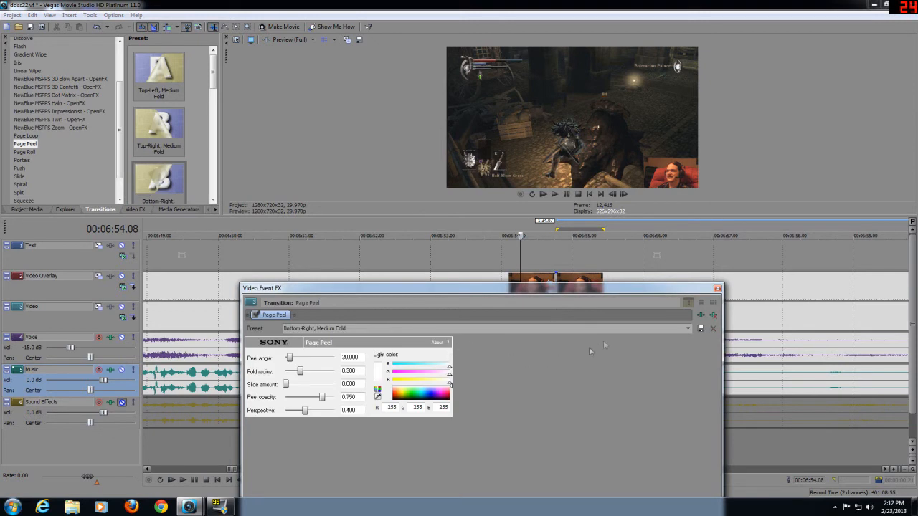
{"action": "left_click", "coordinate": [717, 289]}
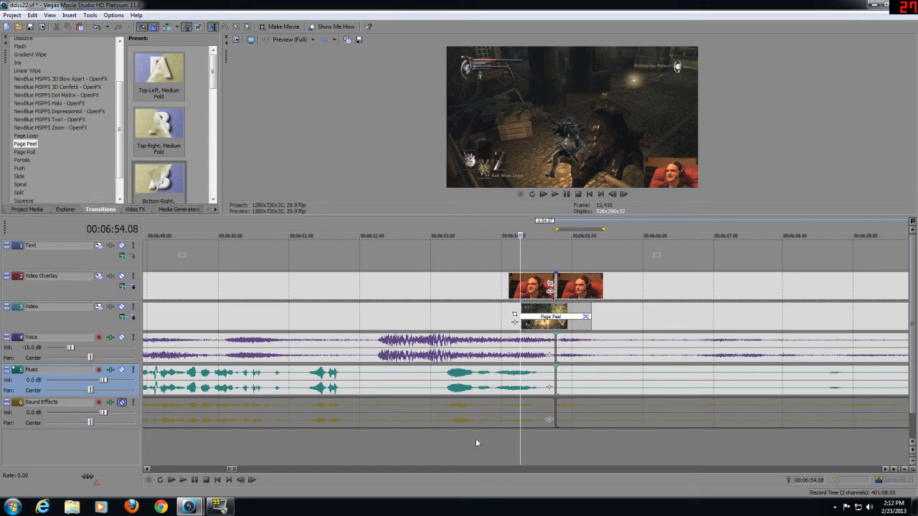
Step: Examine the Page Peel transition and the audio fades up close at the join at 00:06:54.23
{"action": "left_click", "coordinate": [556, 441]}
{"action": "scroll", "coordinate": [579, 419], "scroll_direction": "up", "scroll_amount": 6}
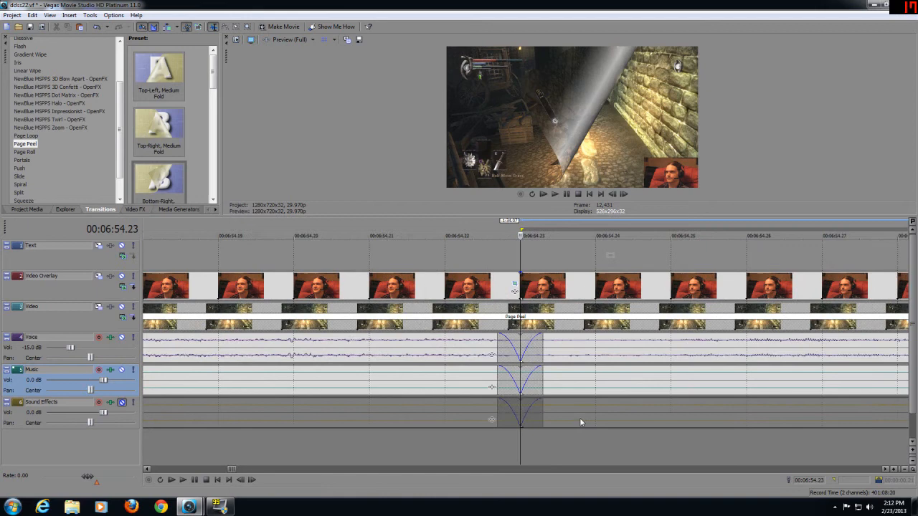
{"action": "scroll", "coordinate": [580, 417], "scroll_direction": "up", "scroll_amount": 2}
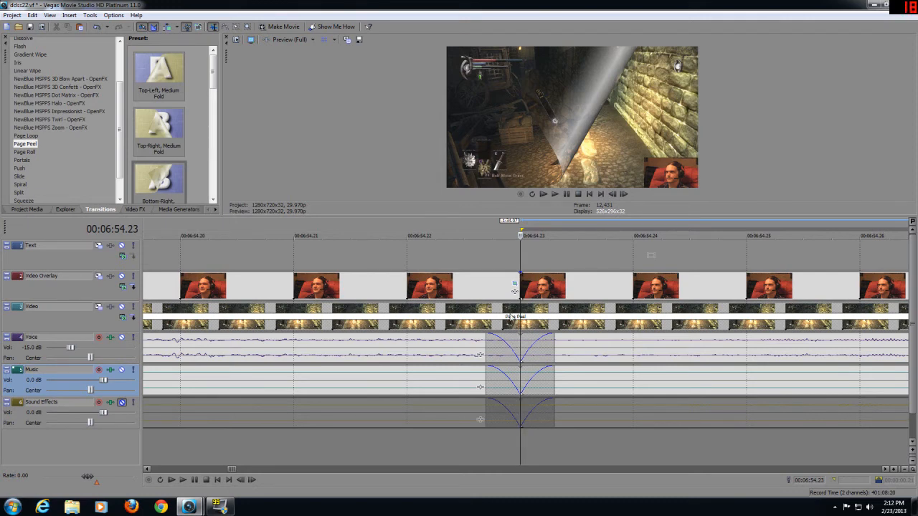
{"action": "scroll", "coordinate": [565, 335], "scroll_direction": "down", "scroll_amount": 6}
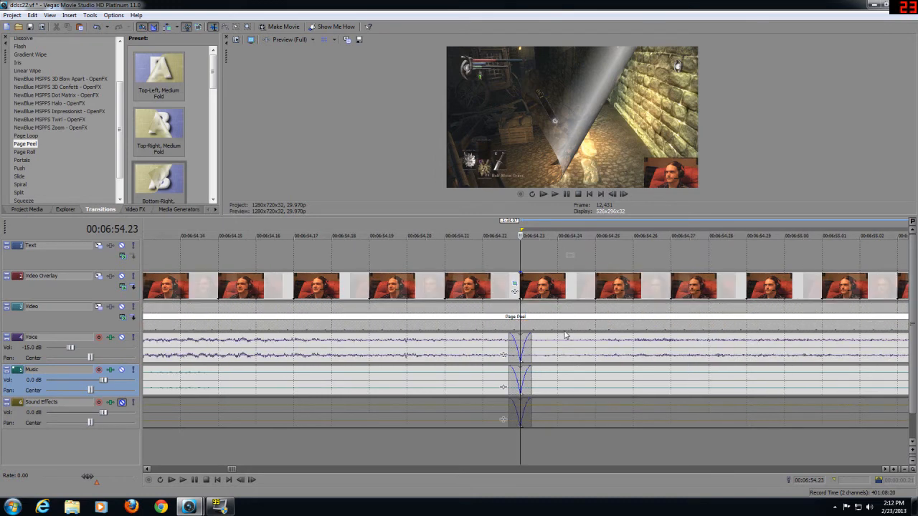
{"action": "scroll", "coordinate": [565, 335], "scroll_direction": "down", "scroll_amount": 3}
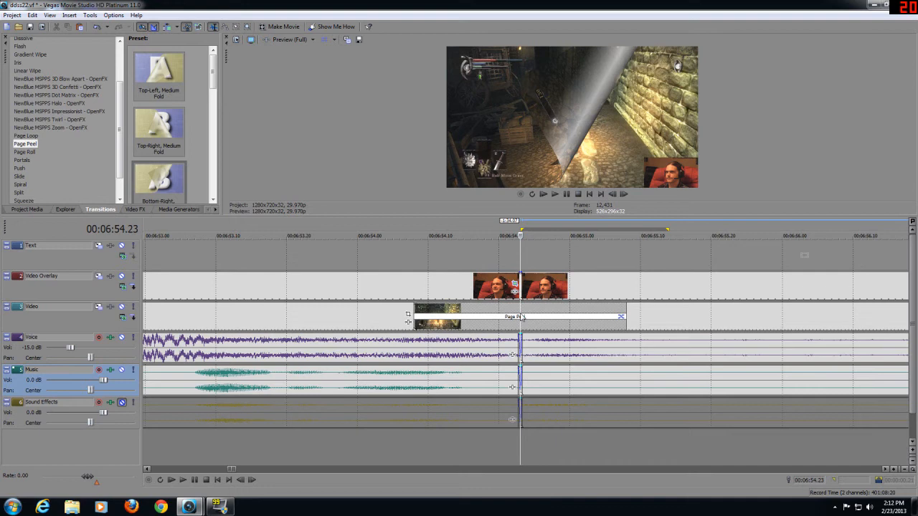
Step: Play across the Page Peel transition several times from just before it, and pause at 00:07:01.22
{"action": "left_click", "coordinate": [353, 443]}
{"action": "left_click", "coordinate": [183, 479]}
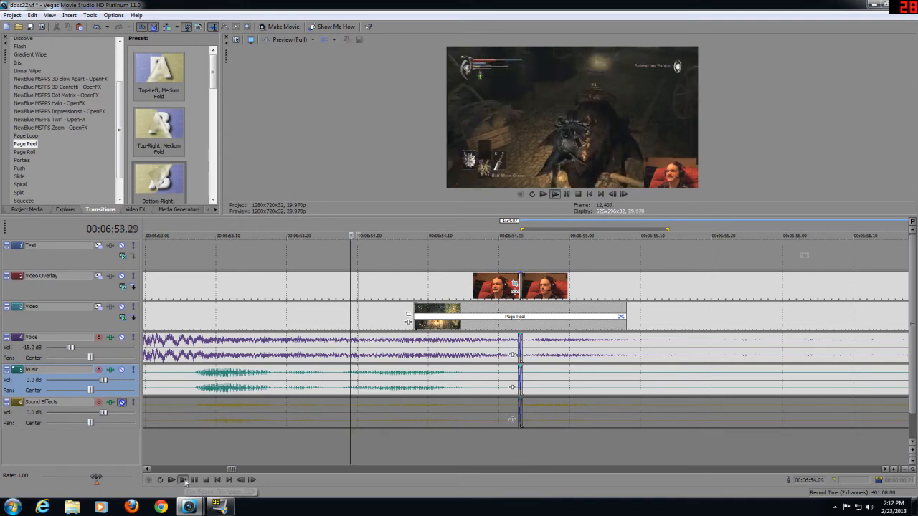
{"action": "scroll", "coordinate": [252, 459], "scroll_direction": "down", "scroll_amount": 3}
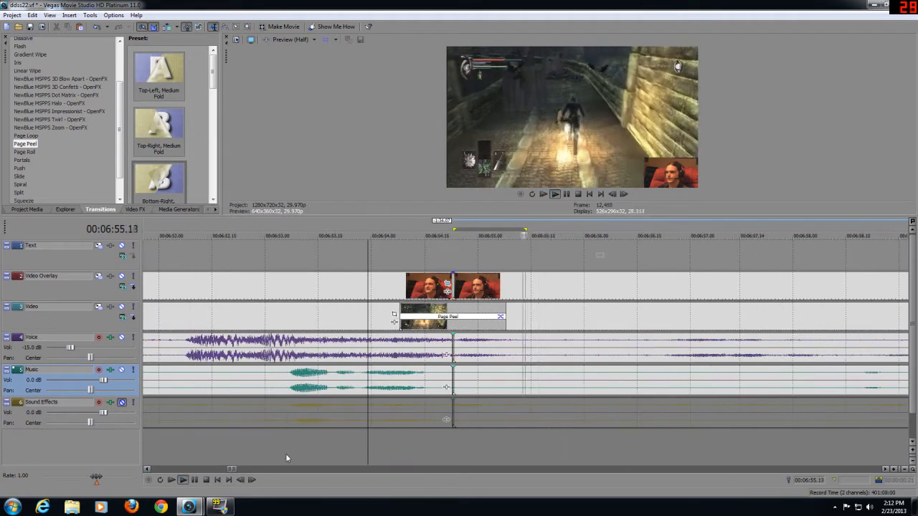
{"action": "left_click", "coordinate": [344, 449]}
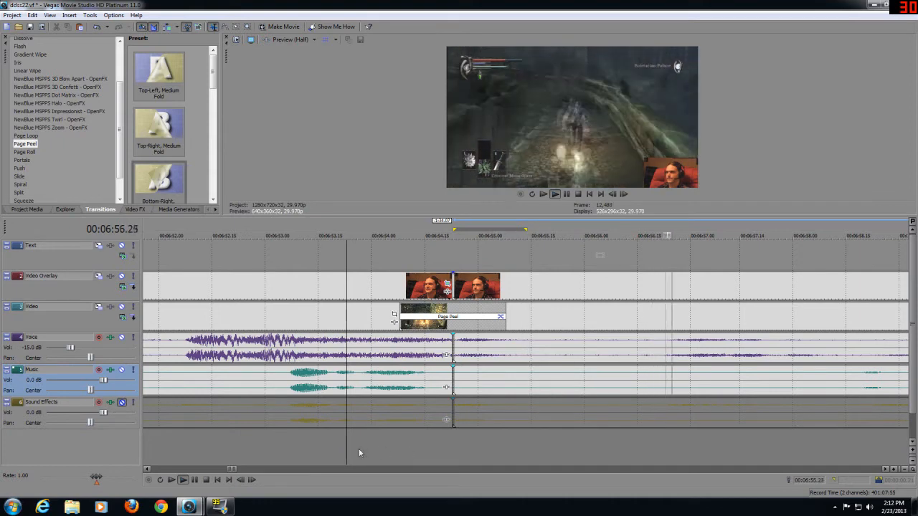
{"action": "left_click", "coordinate": [358, 448]}
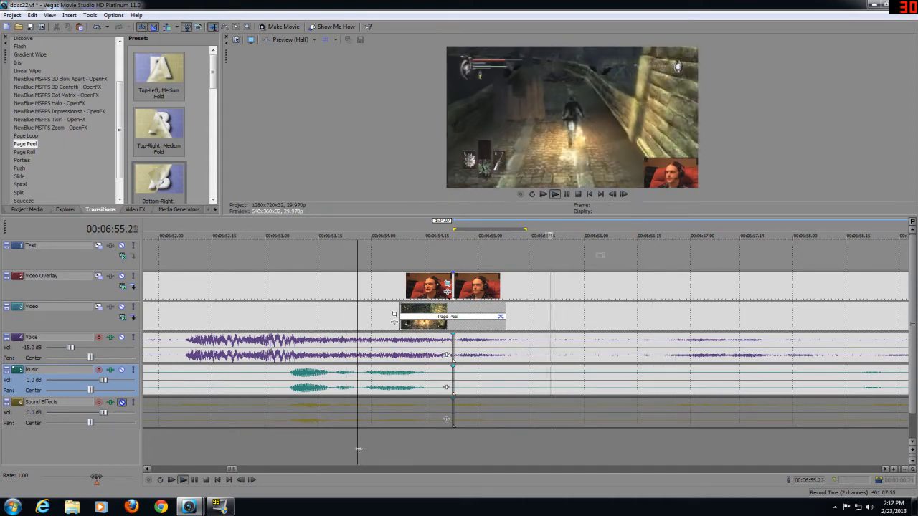
{"action": "scroll", "coordinate": [358, 449], "scroll_direction": "down", "scroll_amount": 3}
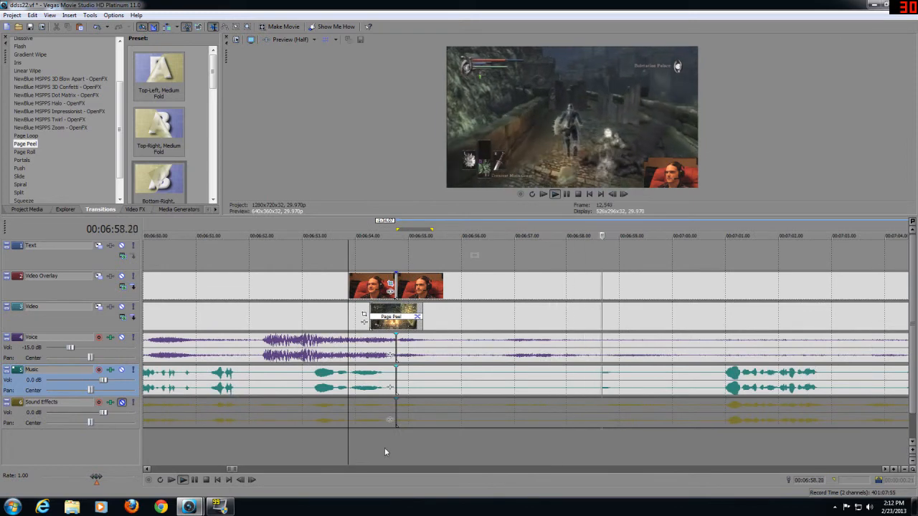
{"action": "left_click", "coordinate": [326, 447]}
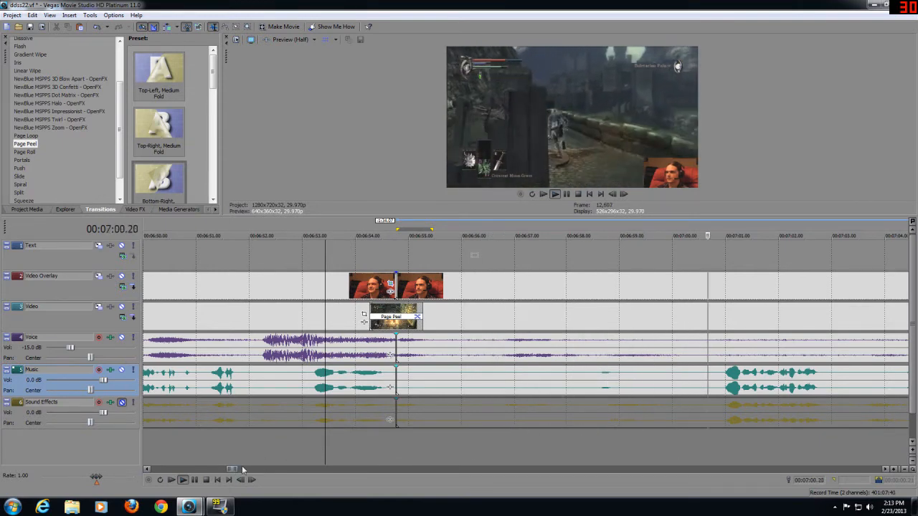
{"action": "left_click", "coordinate": [195, 480]}
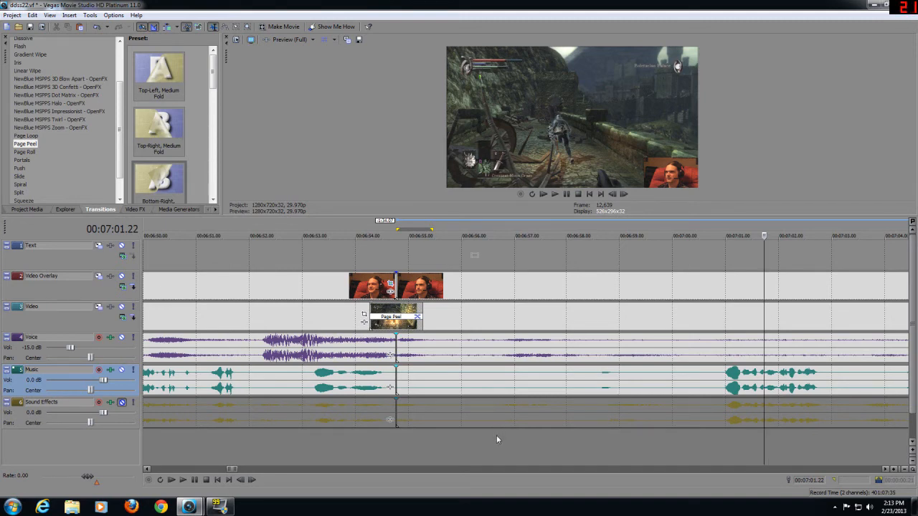
Step: Review the clips around the Page Peel transition and place the playback position at 00:06:53.04, just before it
{"action": "scroll", "coordinate": [495, 434], "scroll_direction": "down", "scroll_amount": 3}
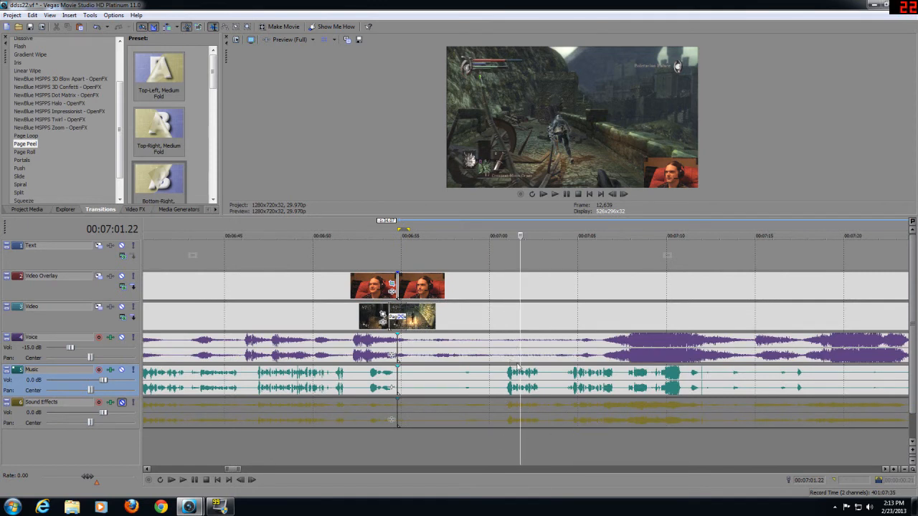
{"action": "left_click", "coordinate": [380, 439]}
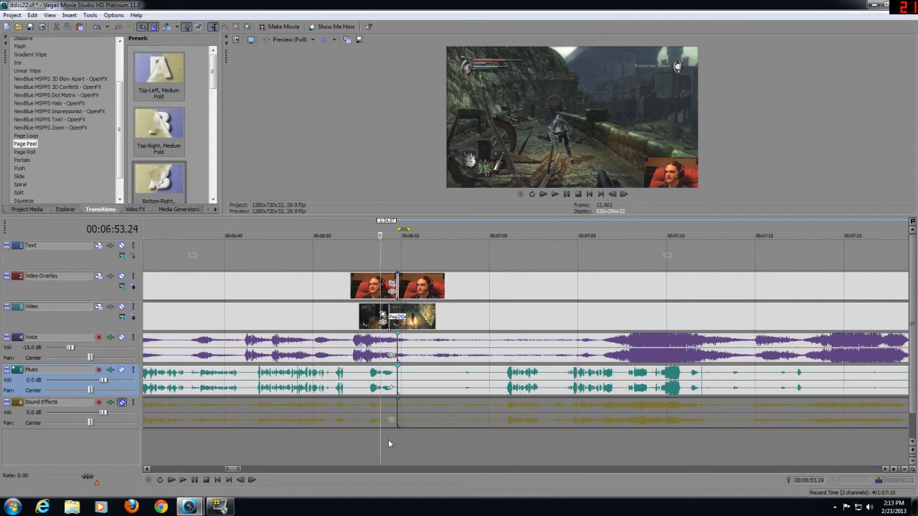
{"action": "scroll", "coordinate": [223, 450], "scroll_direction": "down", "scroll_amount": 3}
{"action": "scroll", "coordinate": [214, 434], "scroll_direction": "down", "scroll_amount": 2}
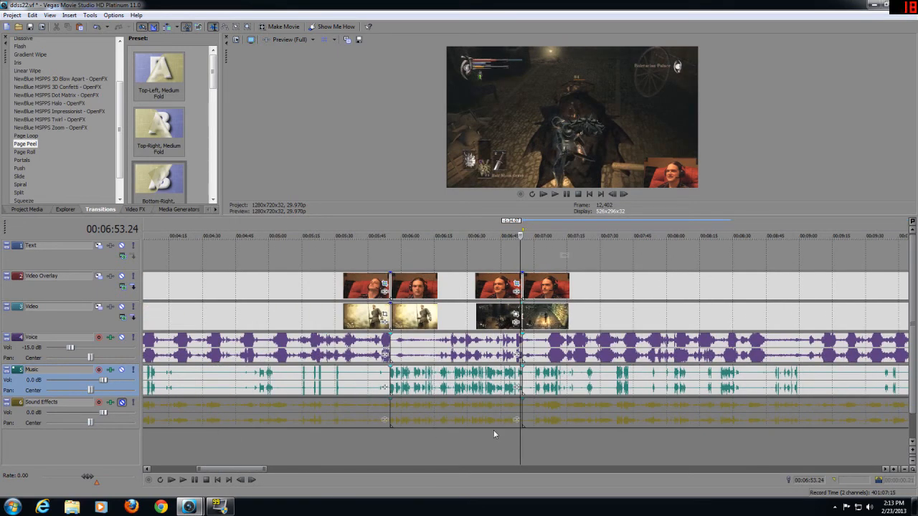
{"action": "scroll", "coordinate": [501, 434], "scroll_direction": "up", "scroll_amount": 5}
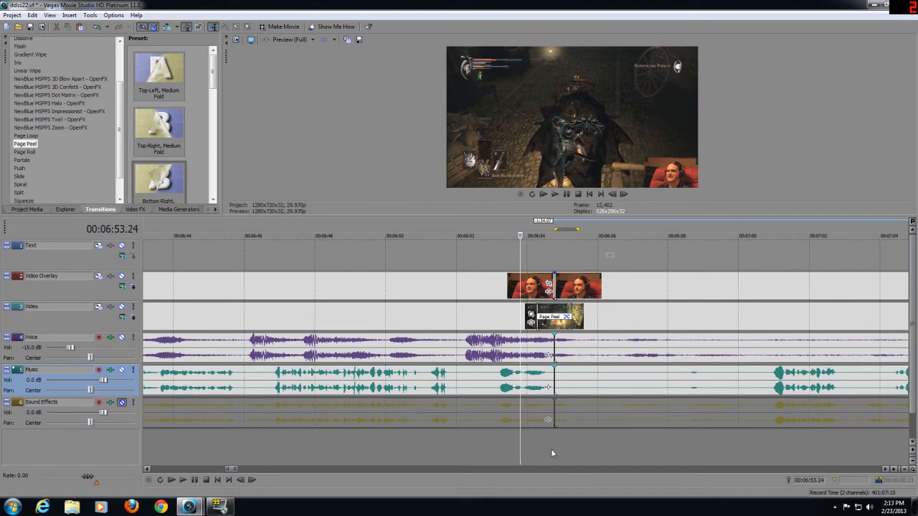
{"action": "left_click", "coordinate": [496, 448]}
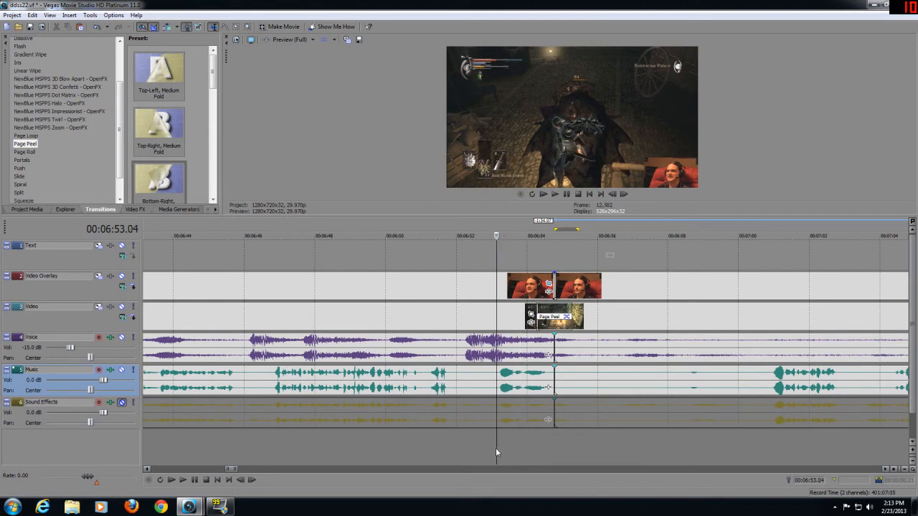
Step: Play from 00:06:53.04 across the Page Peel transition, skip ahead to about 00:07:07, and pause after the explosion at 00:07:11.16
{"action": "left_click", "coordinate": [182, 480]}
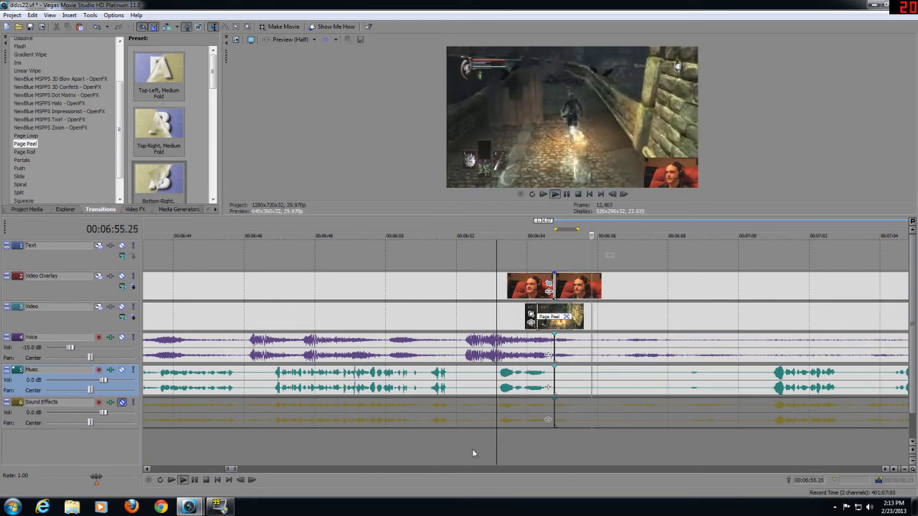
{"action": "scroll", "coordinate": [611, 440], "scroll_direction": "down", "scroll_amount": 3}
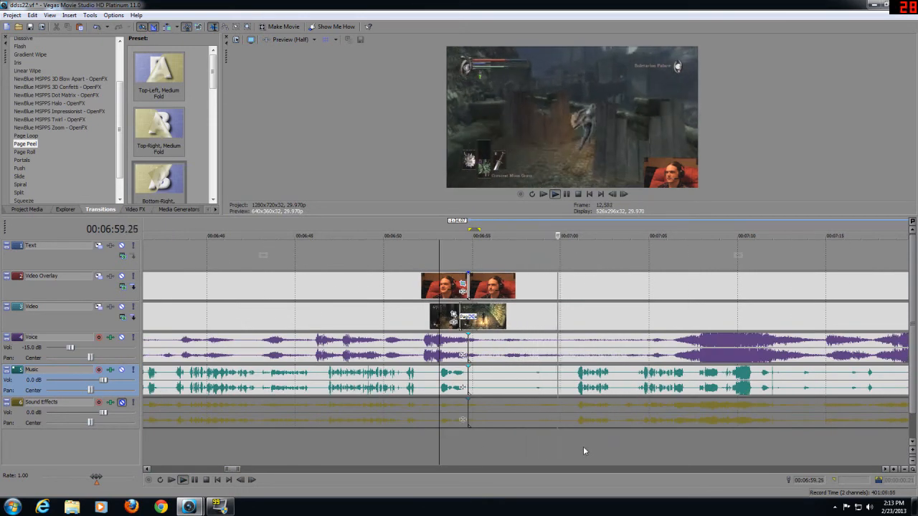
{"action": "scroll", "coordinate": [583, 451], "scroll_direction": "up", "scroll_amount": 4}
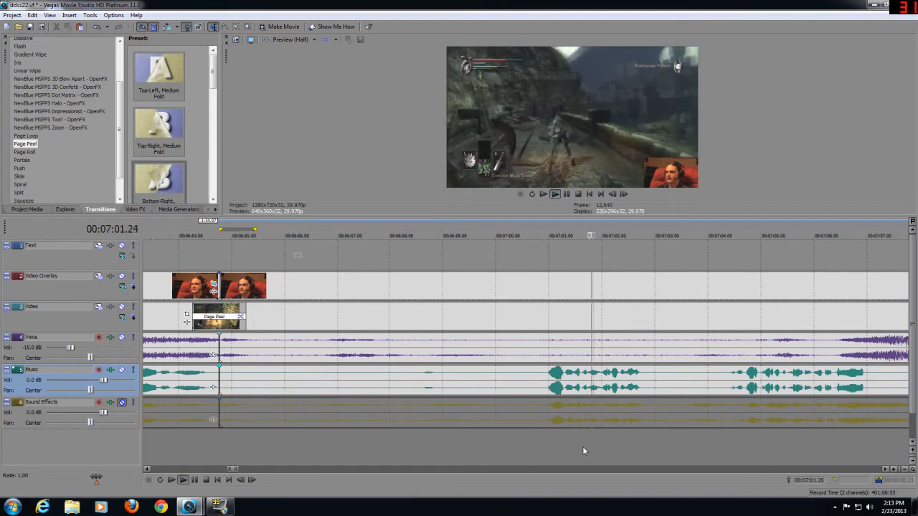
{"action": "scroll", "coordinate": [583, 451], "scroll_direction": "down", "scroll_amount": 2}
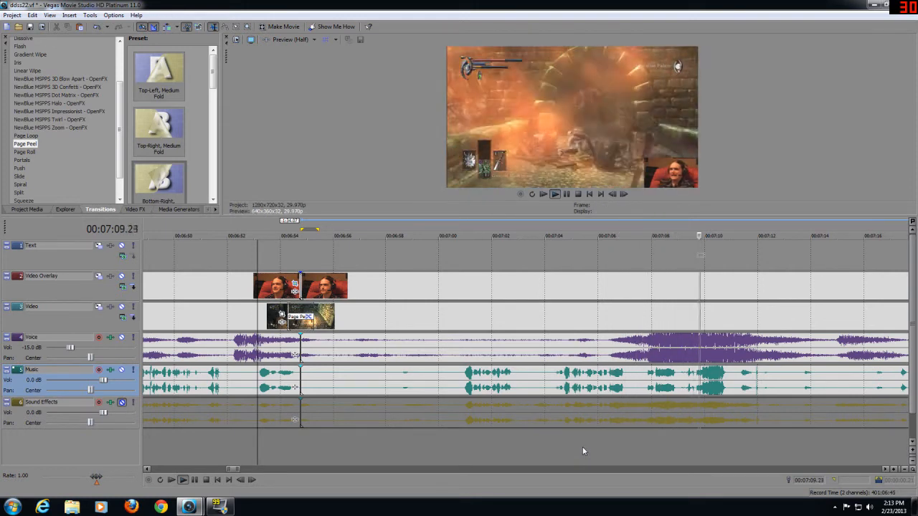
{"action": "left_click", "coordinate": [627, 449]}
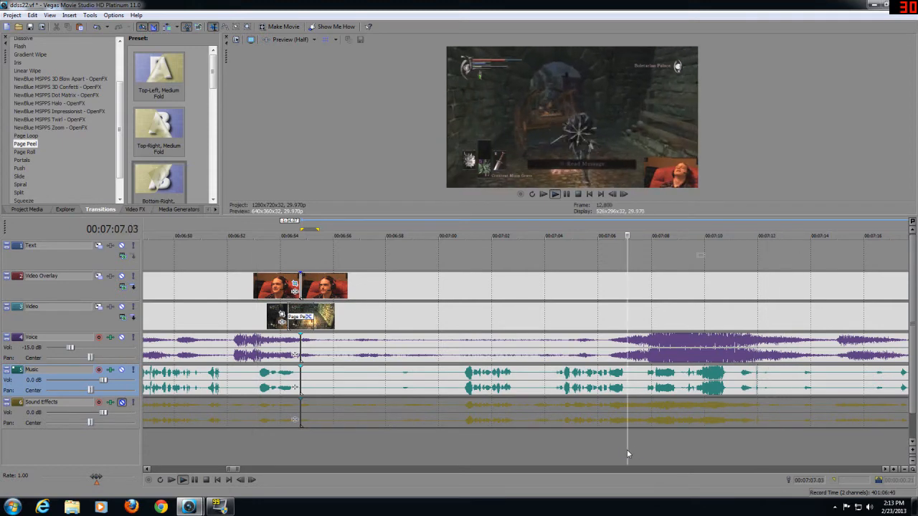
{"action": "left_click", "coordinate": [193, 479]}
Step: Play the explosion passage from about 00:07:07.18 and again from 00:07:11.05 to find where the moment starts and ends
{"action": "scroll", "coordinate": [571, 452], "scroll_direction": "up", "scroll_amount": 2}
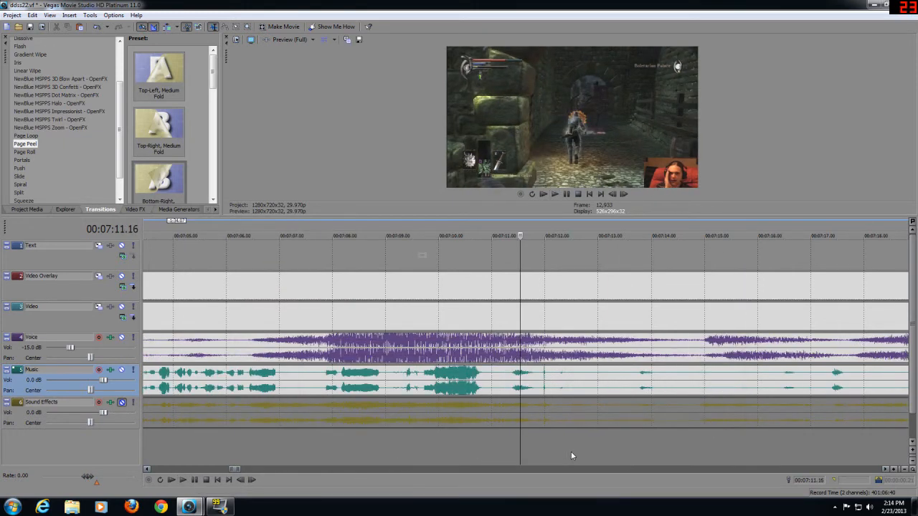
{"action": "left_click", "coordinate": [312, 453]}
{"action": "left_click", "coordinate": [183, 480]}
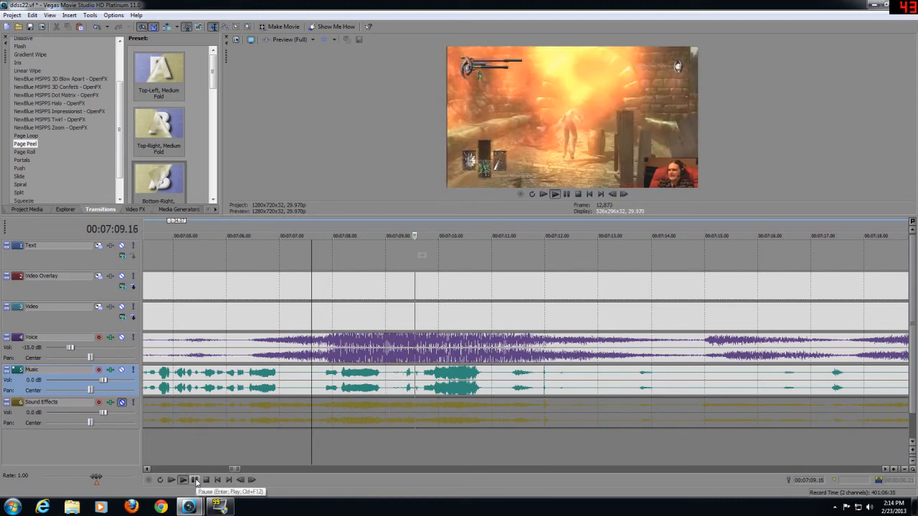
{"action": "left_click", "coordinate": [195, 480]}
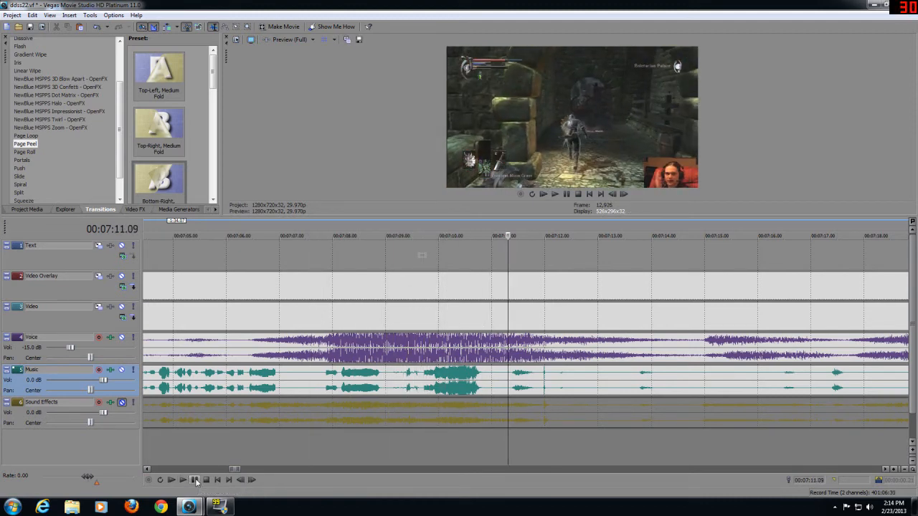
{"action": "left_click", "coordinate": [385, 451]}
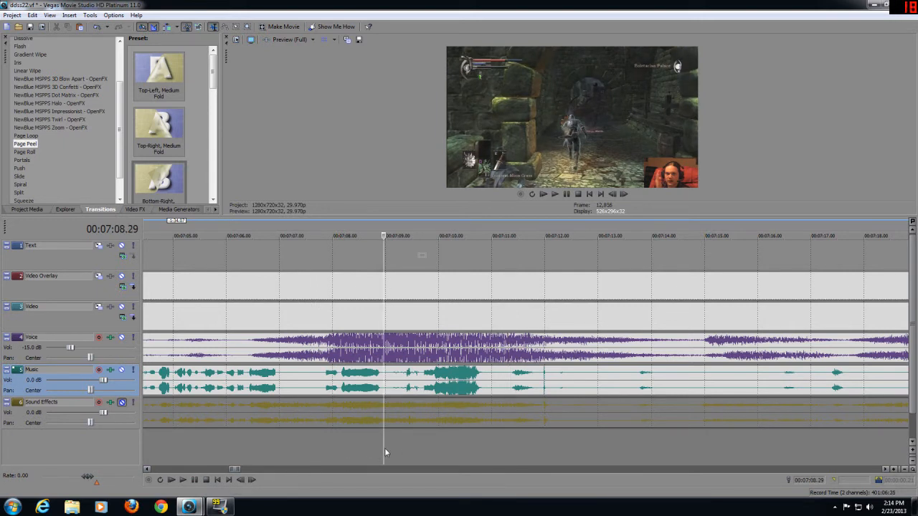
{"action": "left_click", "coordinate": [501, 460]}
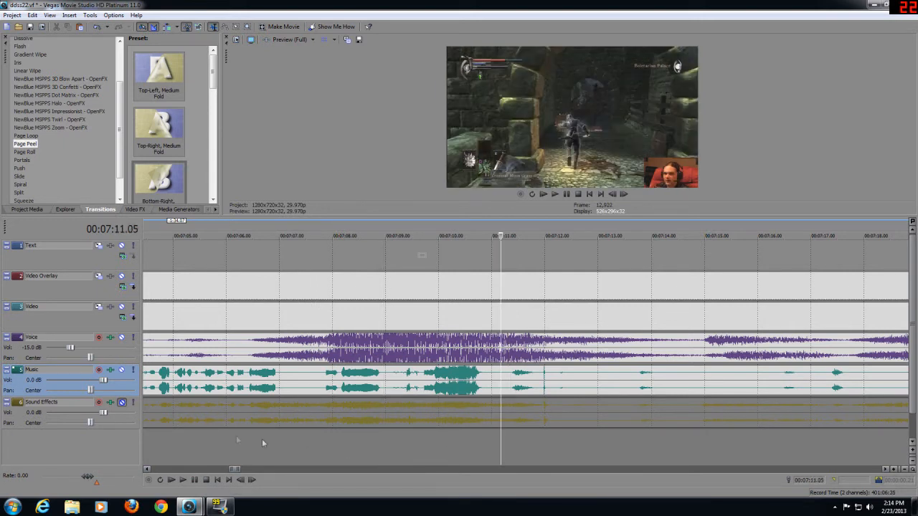
{"action": "left_click", "coordinate": [183, 480]}
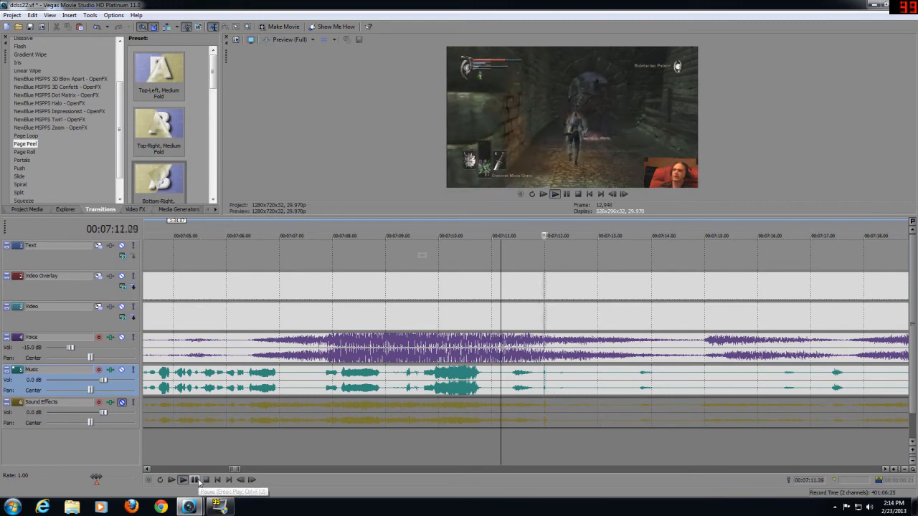
{"action": "left_click", "coordinate": [194, 480]}
Step: Split the clips on all tracks at 00:07:10.27, with the start of the following clips extended back to the split
{"action": "left_click_drag", "start_coordinate": [392, 452], "coordinate": [486, 443]}
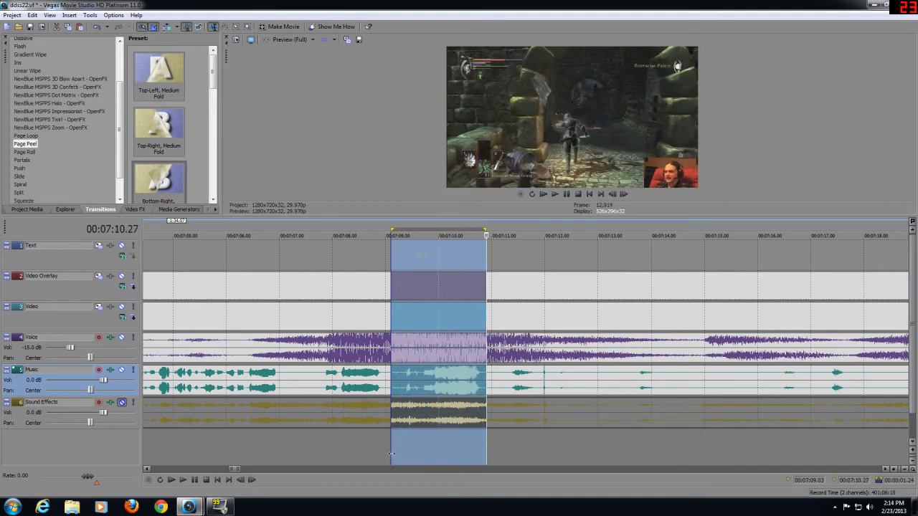
{"action": "left_click_drag", "start_coordinate": [391, 453], "coordinate": [493, 447]}
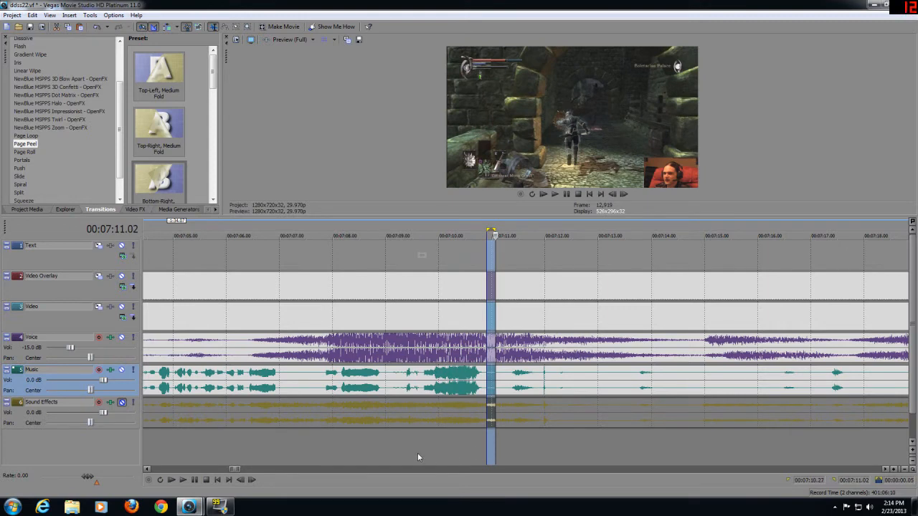
{"action": "scroll", "coordinate": [416, 452], "scroll_direction": "up", "scroll_amount": 1}
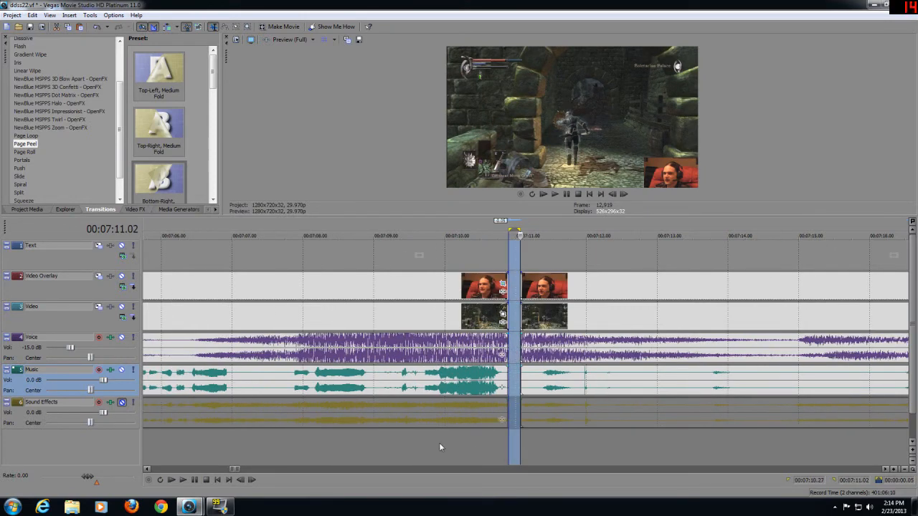
{"action": "left_click", "coordinate": [430, 445]}
{"action": "left_click_drag", "start_coordinate": [521, 406], "coordinate": [509, 355]}
Step: Play across the split at 00:07:10.27 twice from just before it, and pause at 00:07:13.09
{"action": "left_click", "coordinate": [484, 440]}
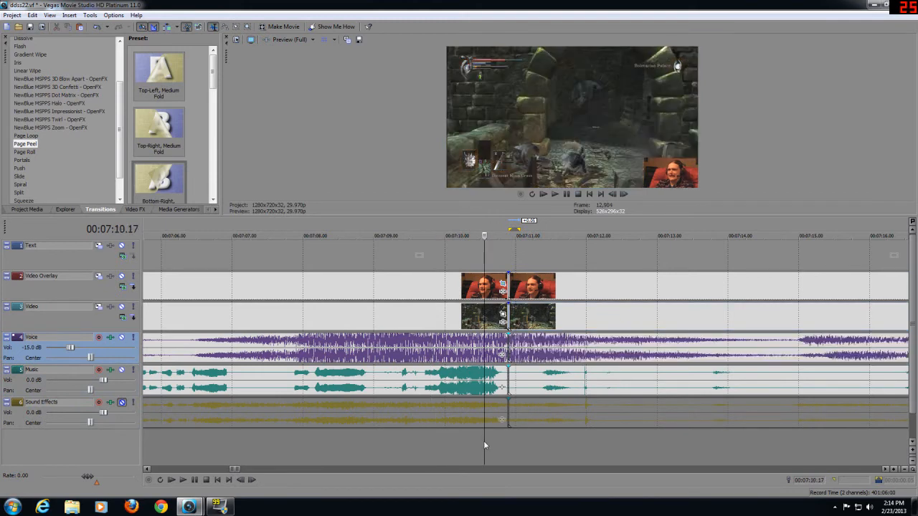
{"action": "left_click", "coordinate": [183, 480]}
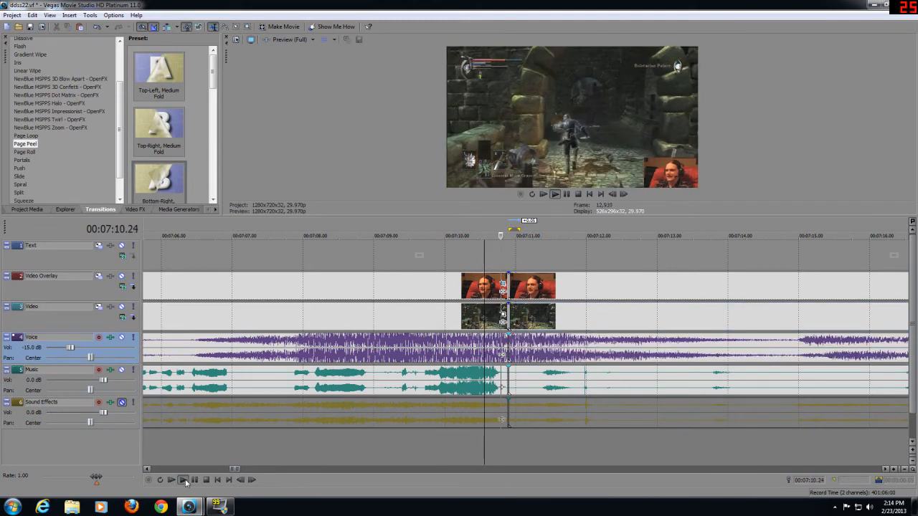
{"action": "left_click", "coordinate": [478, 450]}
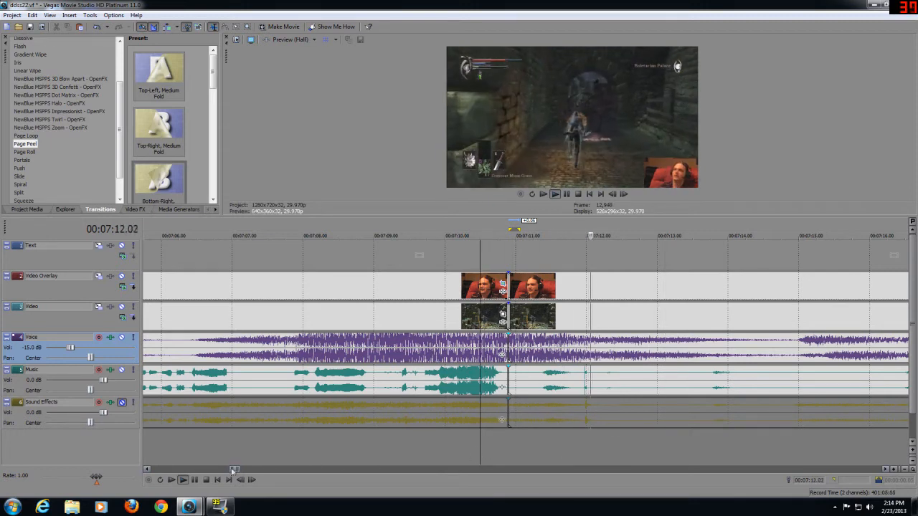
{"action": "left_click", "coordinate": [194, 480]}
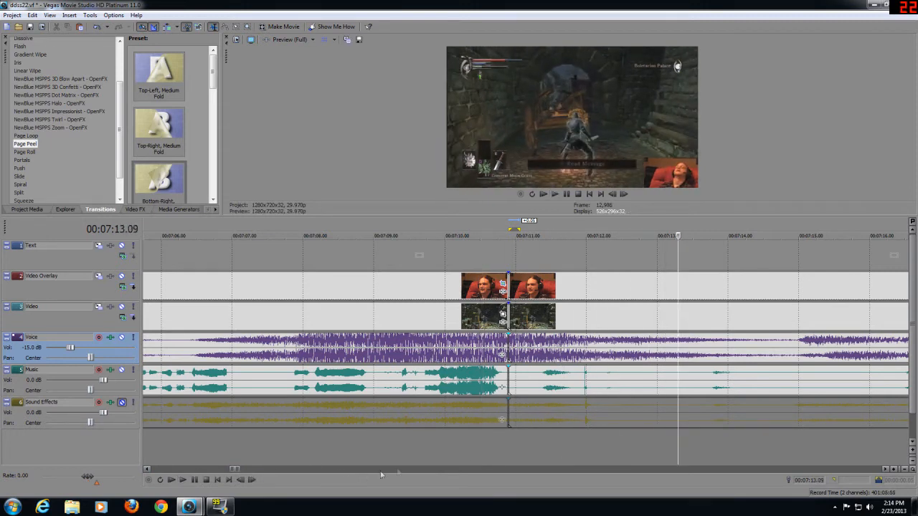
Step: Shift all clips after the 00:07:10.27 split about 3 seconds forward along the timeline, opening an equal gap on the video and audio tracks
{"action": "scroll", "coordinate": [478, 459], "scroll_direction": "down", "scroll_amount": 2}
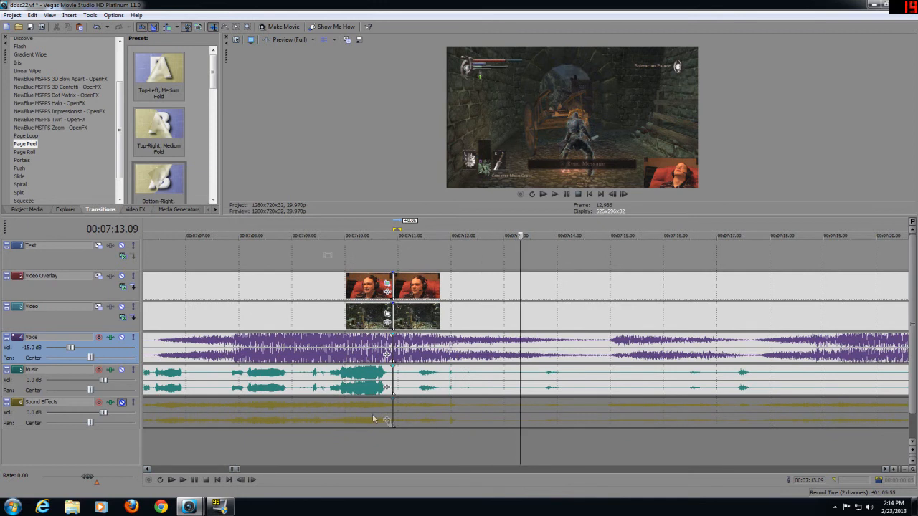
{"action": "left_click", "coordinate": [466, 412]}
{"action": "left_click_drag", "start_coordinate": [466, 413], "coordinate": [642, 412]}
{"action": "left_click_drag", "start_coordinate": [588, 378], "coordinate": [762, 383]}
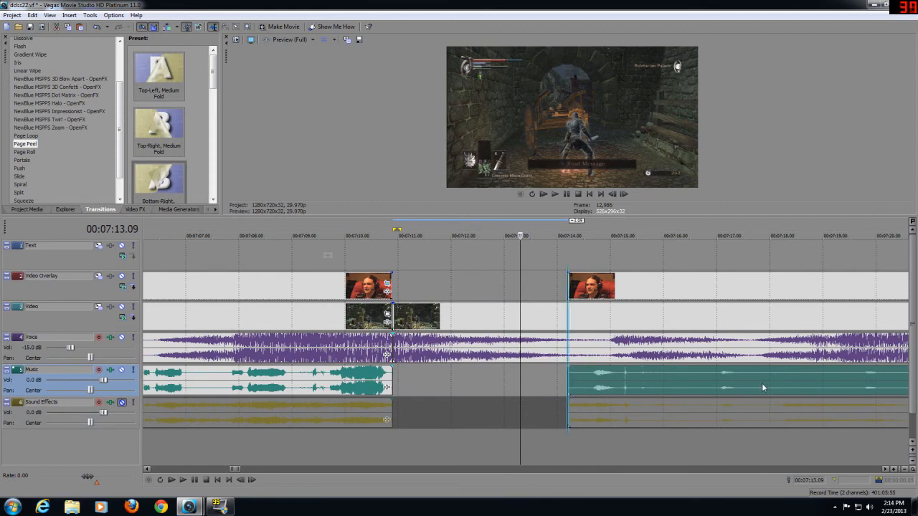
{"action": "left_click_drag", "start_coordinate": [547, 320], "coordinate": [723, 321]}
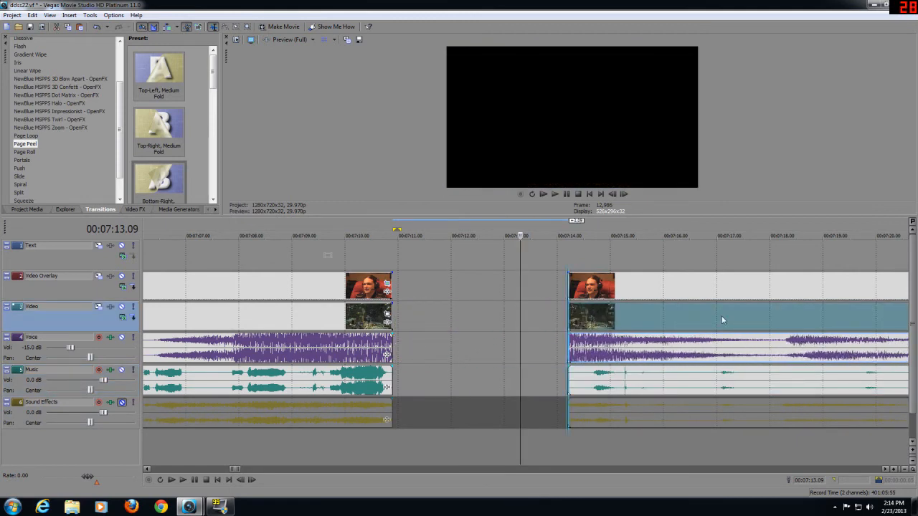
Step: Play the explosion passage from several starting points around 00:07:09 to pick its exact beginning, and pause at 00:07:10.22
{"action": "left_click", "coordinate": [331, 444]}
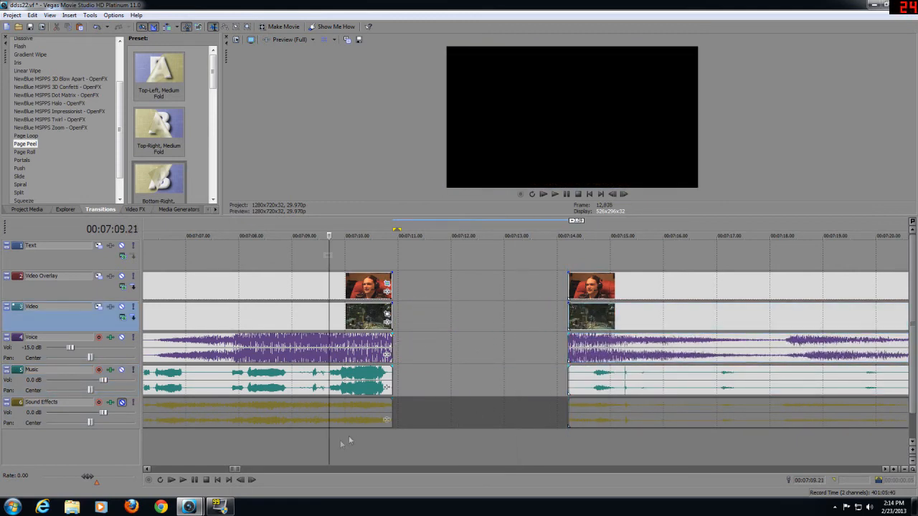
{"action": "scroll", "coordinate": [342, 438], "scroll_direction": "up", "scroll_amount": 3}
{"action": "left_click", "coordinate": [459, 445]}
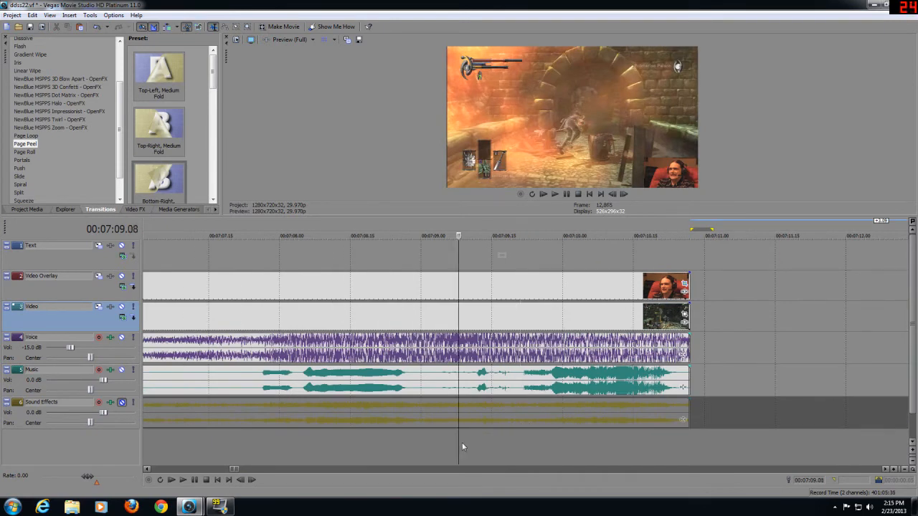
{"action": "left_click", "coordinate": [183, 480]}
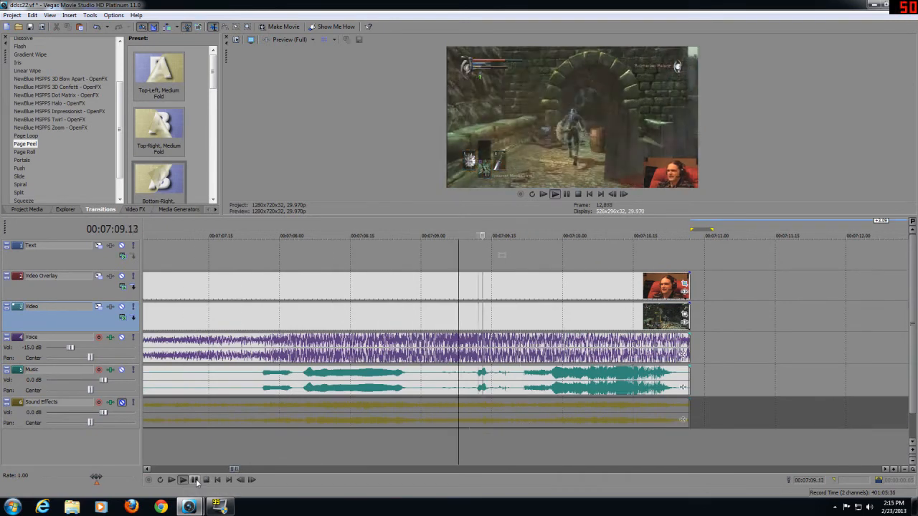
{"action": "left_click", "coordinate": [408, 460]}
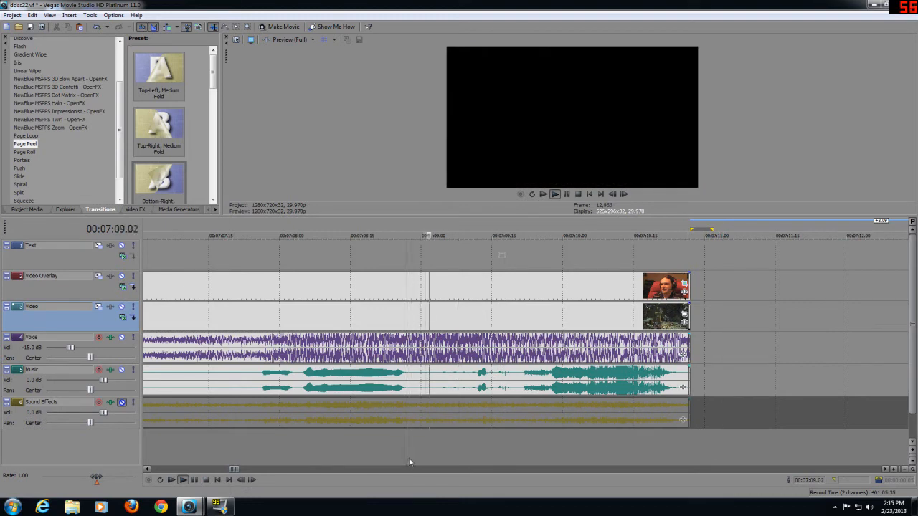
{"action": "left_click", "coordinate": [439, 447]}
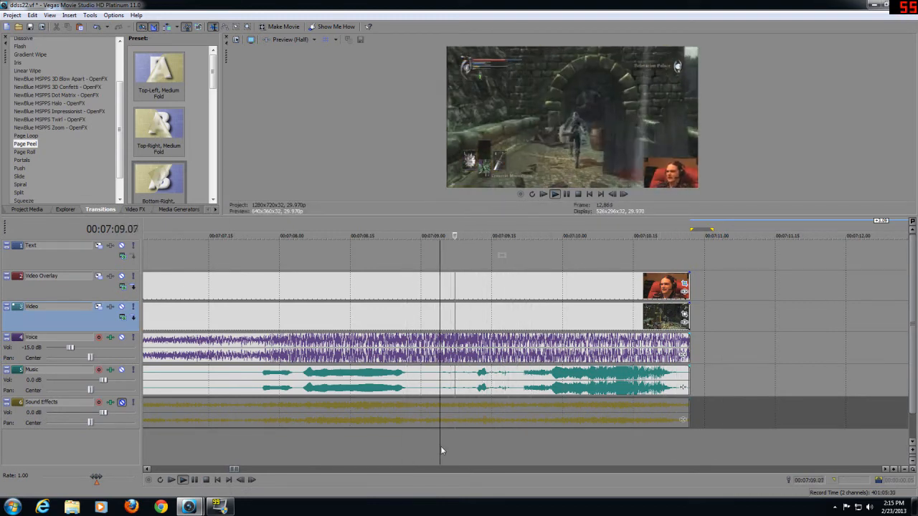
{"action": "left_click", "coordinate": [194, 480]}
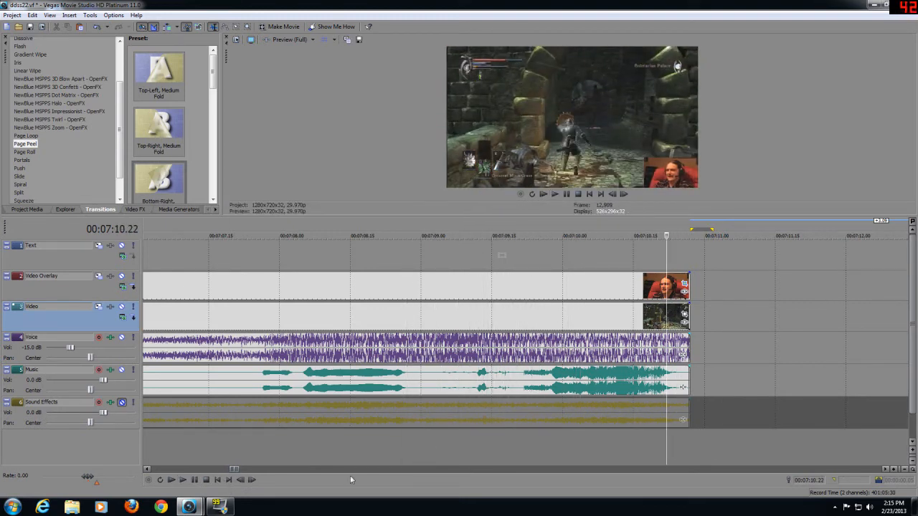
Step: Copy the range from 00:07:09.04 to 00:07:10.27 on the video and audio tracks and paste it into the gap at 00:07:10.27
{"action": "left_click_drag", "start_coordinate": [439, 452], "coordinate": [689, 446]}
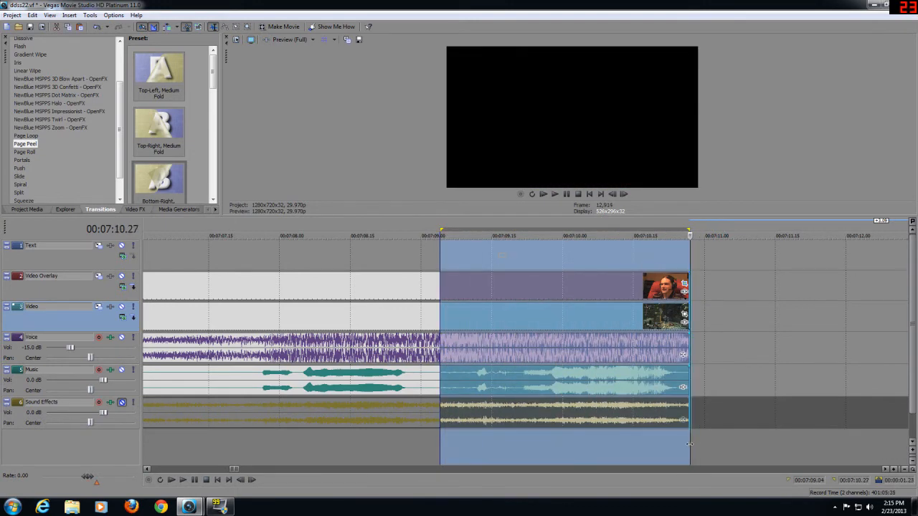
{"action": "left_click", "coordinate": [689, 446]}
{"action": "left_click_drag", "start_coordinate": [440, 443], "coordinate": [688, 440]}
{"action": "left_click", "coordinate": [596, 453]}
{"action": "left_click", "coordinate": [691, 449]}
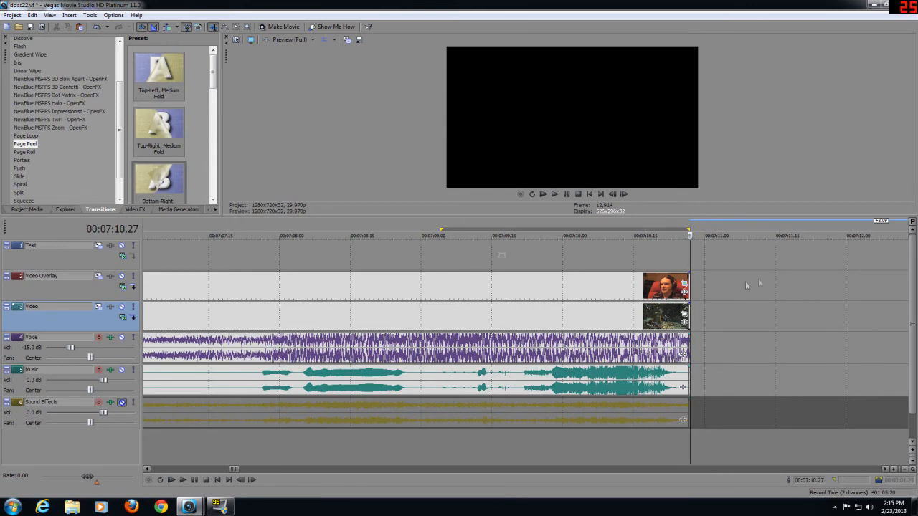
{"action": "left_click", "coordinate": [722, 287]}
{"action": "right_click", "coordinate": [722, 287]}
{"action": "left_click", "coordinate": [729, 289]}
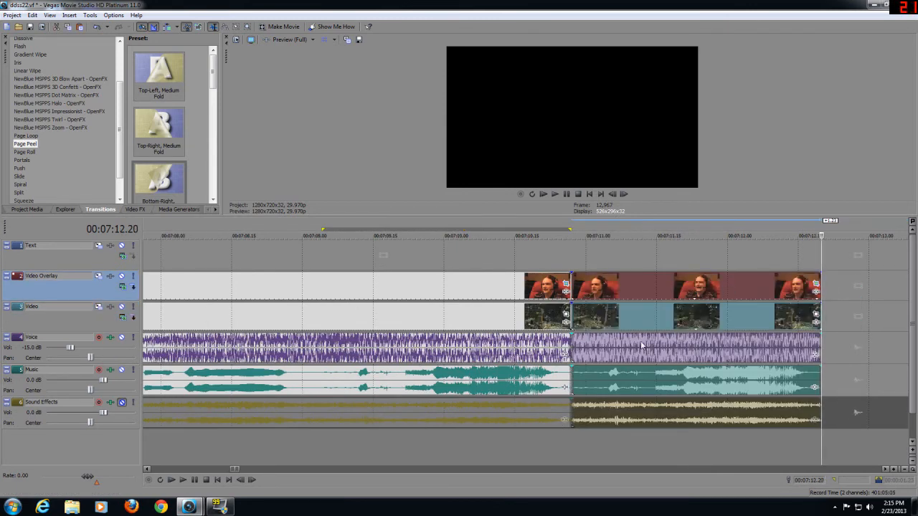
Step: Play from just before 00:07:09 through the original and repeated explosion passages, and pause in the gap at 00:07:13.20
{"action": "left_click", "coordinate": [530, 445]}
{"action": "left_click", "coordinate": [294, 438]}
{"action": "left_click", "coordinate": [184, 480]}
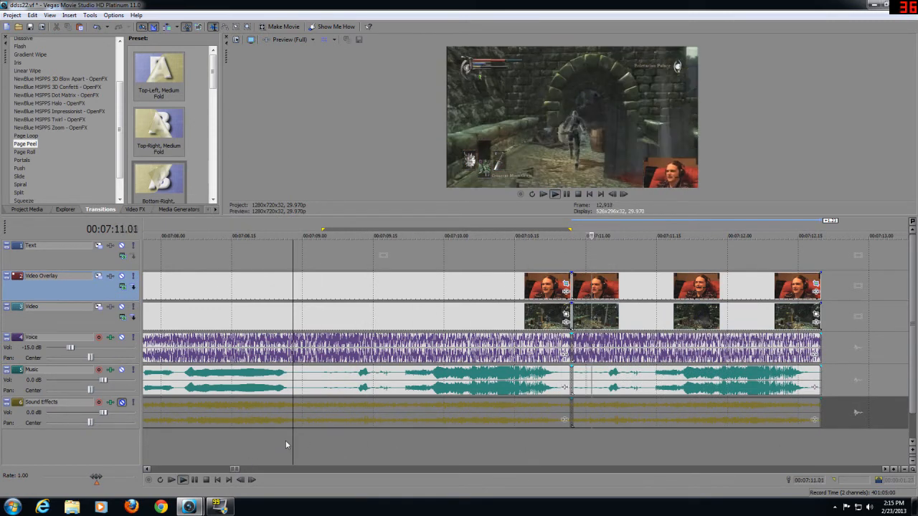
{"action": "scroll", "coordinate": [269, 446], "scroll_direction": "down", "scroll_amount": 3}
{"action": "key", "text": "Return"}
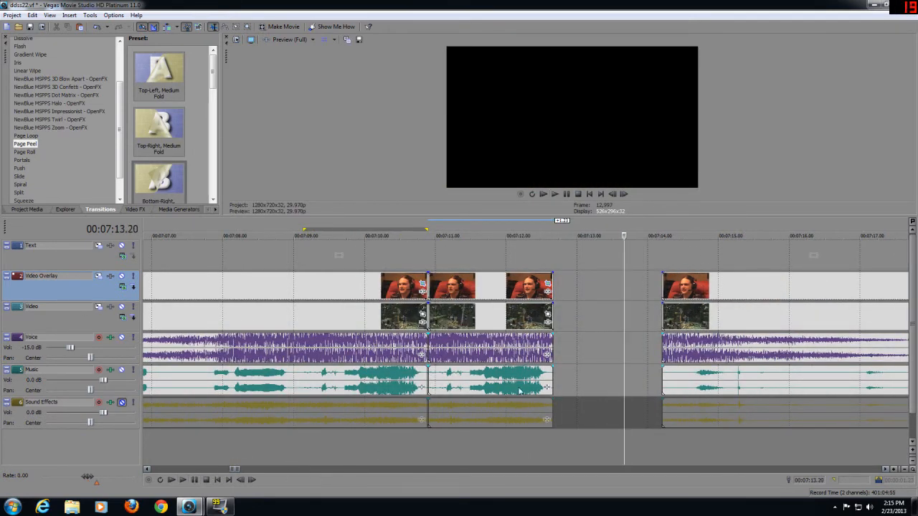
Step: Shift the remaining clips on all tracks about 4 seconds further along the timeline, and place the playback position at 00:07:12.09 in the repeated passage
{"action": "left_click_drag", "start_coordinate": [762, 290], "coordinate": [911, 287]}
{"action": "left_click_drag", "start_coordinate": [687, 316], "coordinate": [886, 312]}
{"action": "left_click_drag", "start_coordinate": [820, 316], "coordinate": [804, 320]}
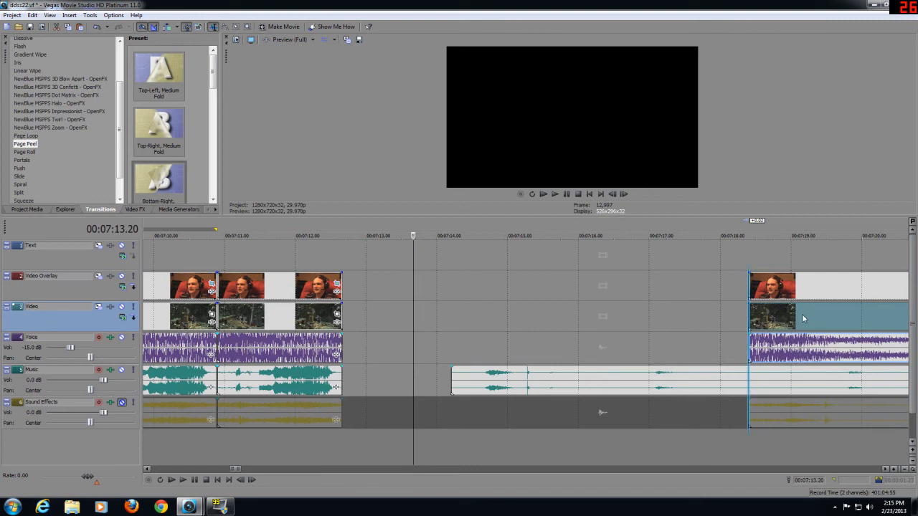
{"action": "left_click_drag", "start_coordinate": [465, 383], "coordinate": [763, 372]}
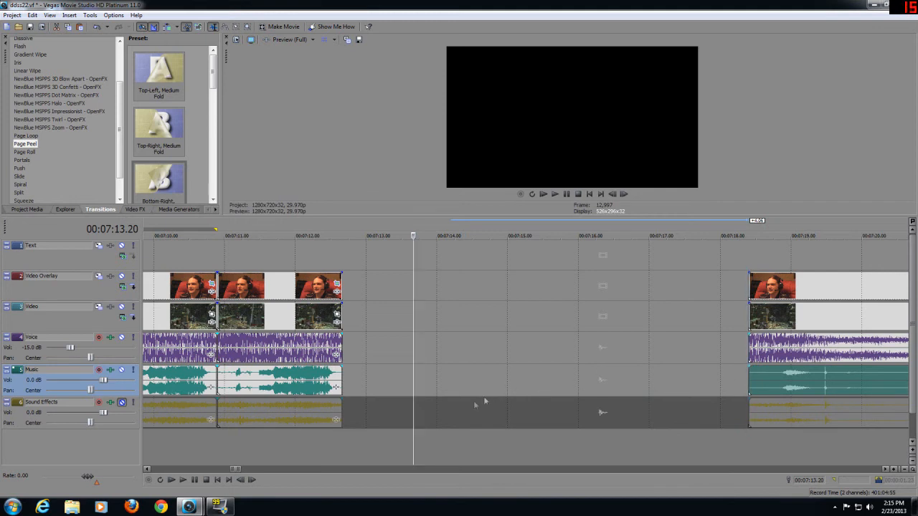
{"action": "left_click", "coordinate": [316, 443]}
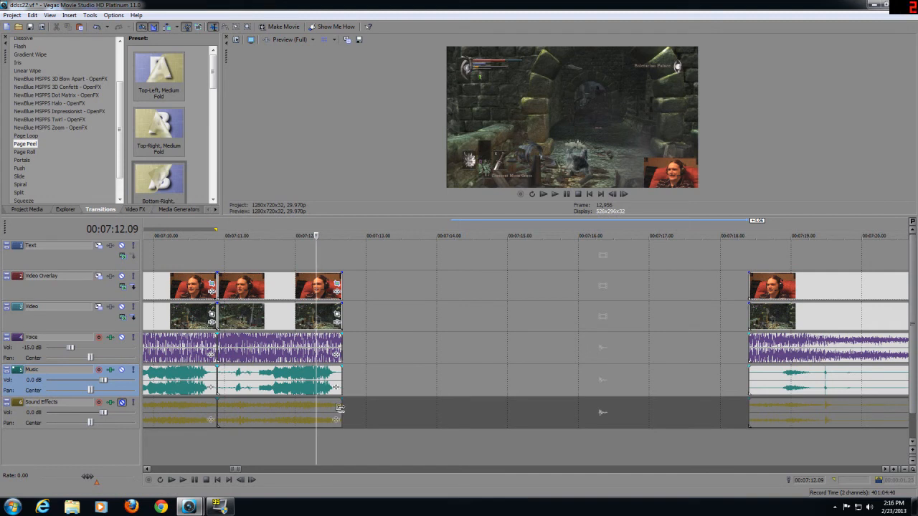
Step: Time-stretch the repeated explosion clips on all tracks to end at about 00:07:17.29, and move the following clips up against them
{"action": "left_click_drag", "start_coordinate": [340, 407], "coordinate": [715, 409]}
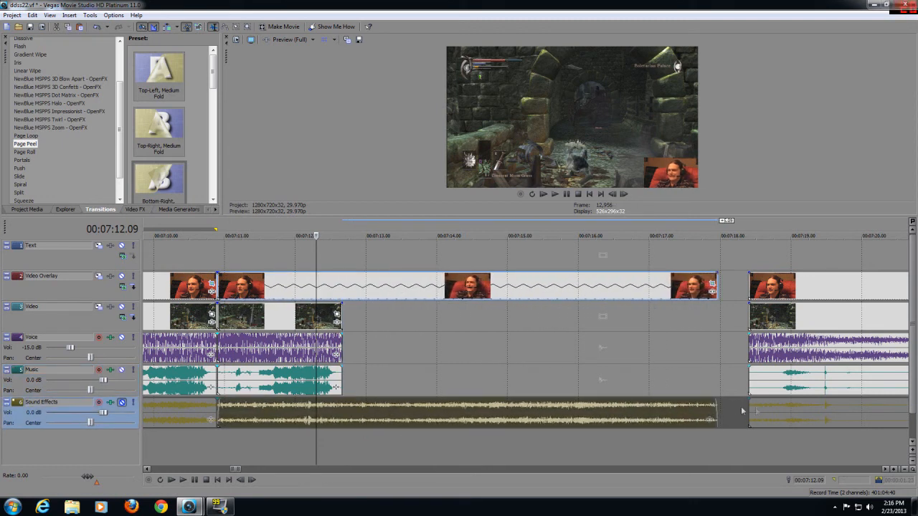
{"action": "left_click_drag", "start_coordinate": [341, 380], "coordinate": [709, 388]}
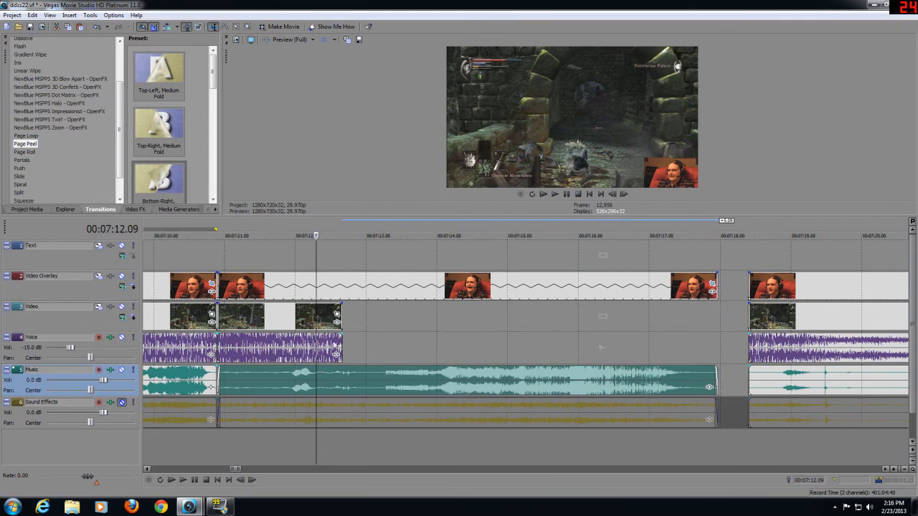
{"action": "left_click_drag", "start_coordinate": [342, 349], "coordinate": [728, 349]}
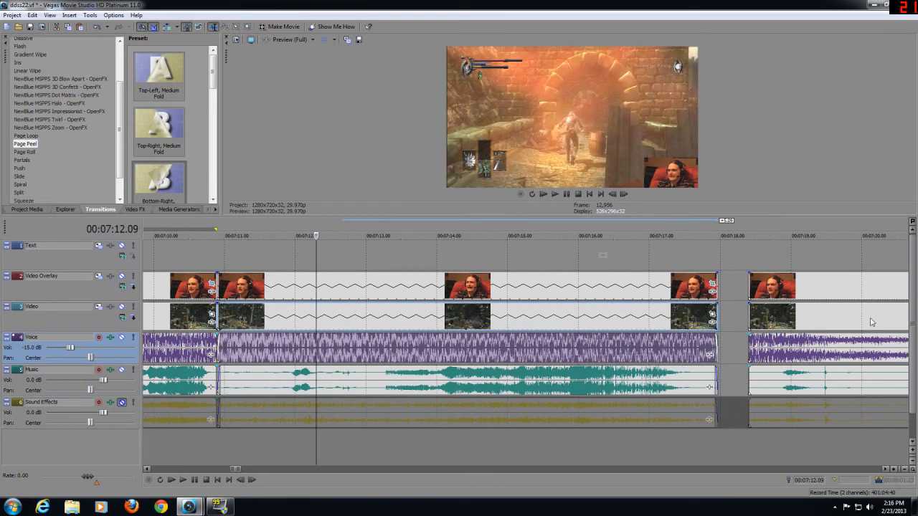
{"action": "left_click_drag", "start_coordinate": [856, 293], "coordinate": [818, 328]}
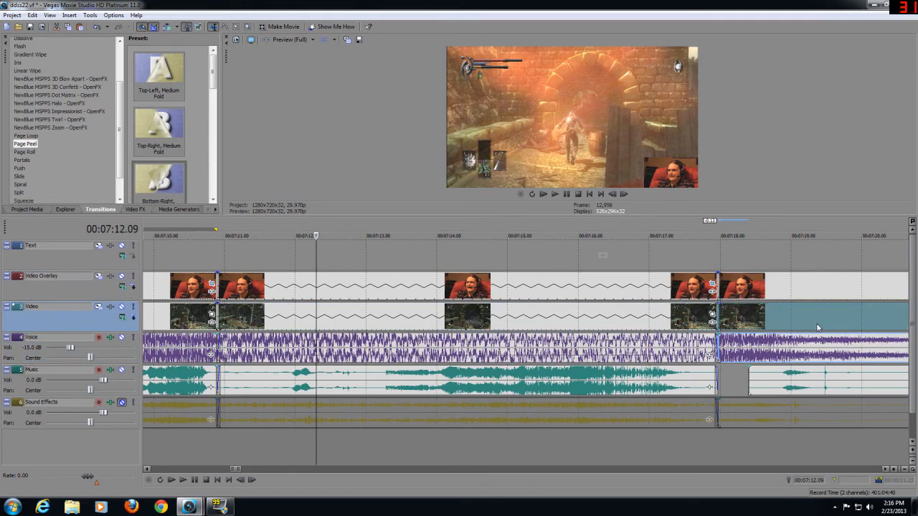
{"action": "left_click_drag", "start_coordinate": [824, 376], "coordinate": [796, 383]}
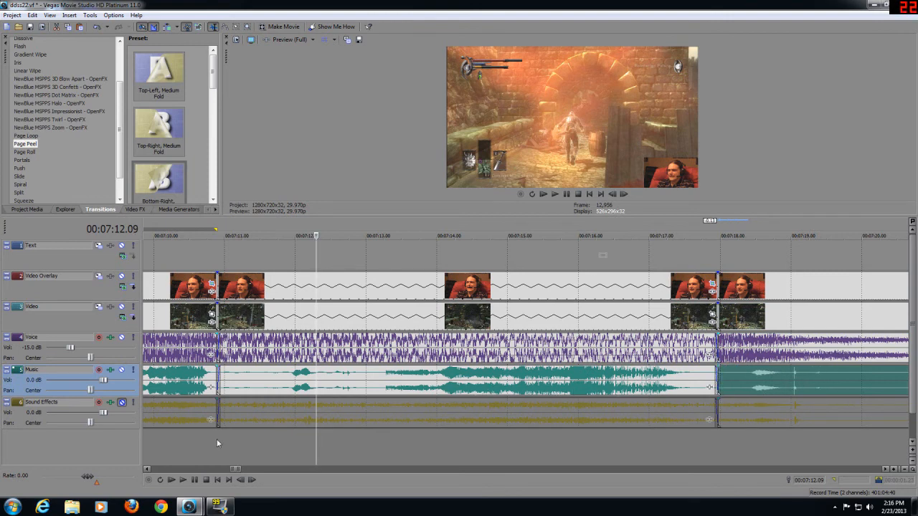
Step: Play the slowed-down replay from 00:07:10.05, replay the join near 00:07:18 from several starting points, and pause
{"action": "left_click", "coordinate": [164, 456]}
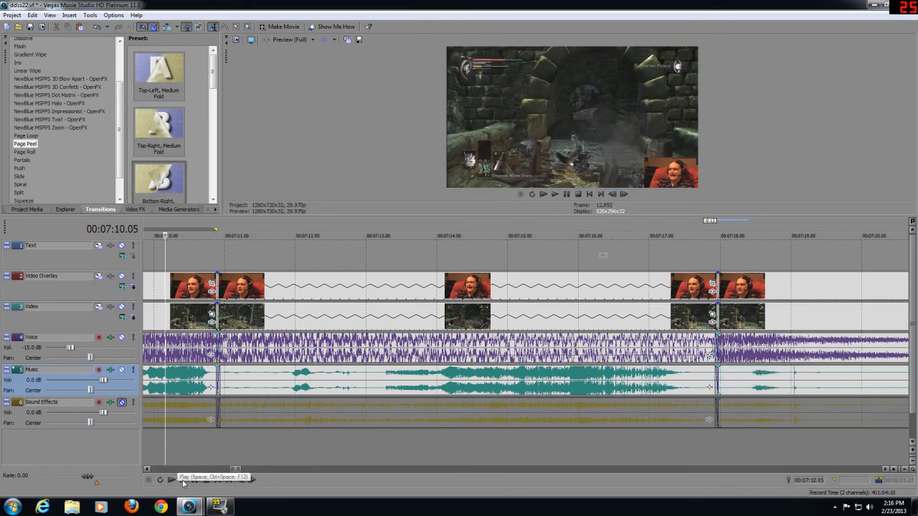
{"action": "left_click", "coordinate": [184, 480]}
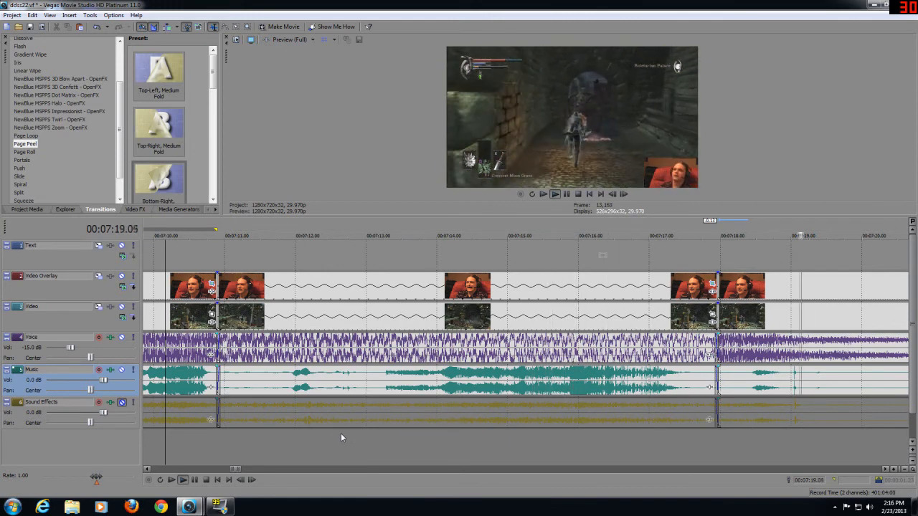
{"action": "left_click", "coordinate": [680, 445]}
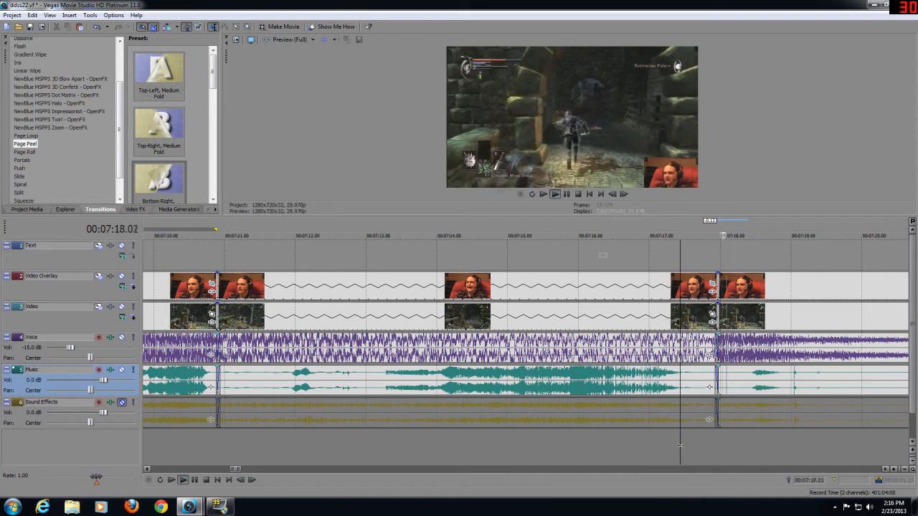
{"action": "left_click", "coordinate": [650, 450]}
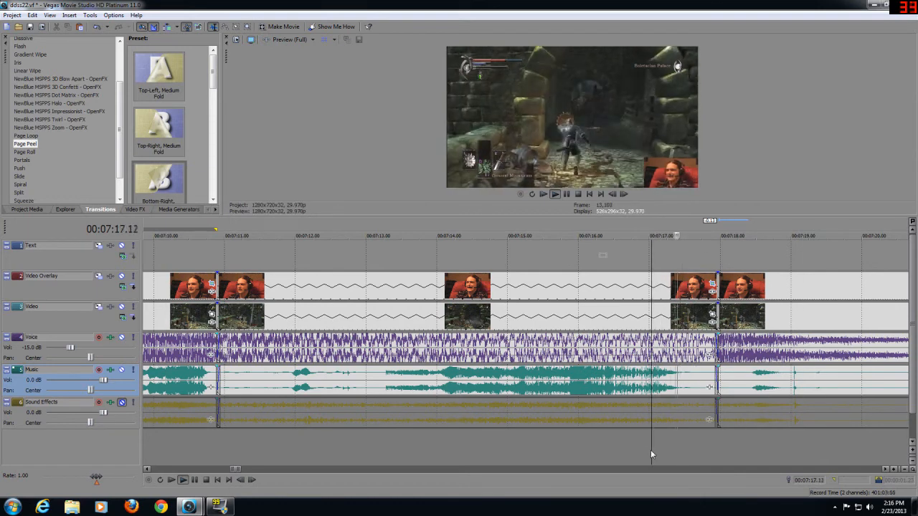
{"action": "left_click", "coordinate": [673, 451]}
{"action": "key", "text": "space"}
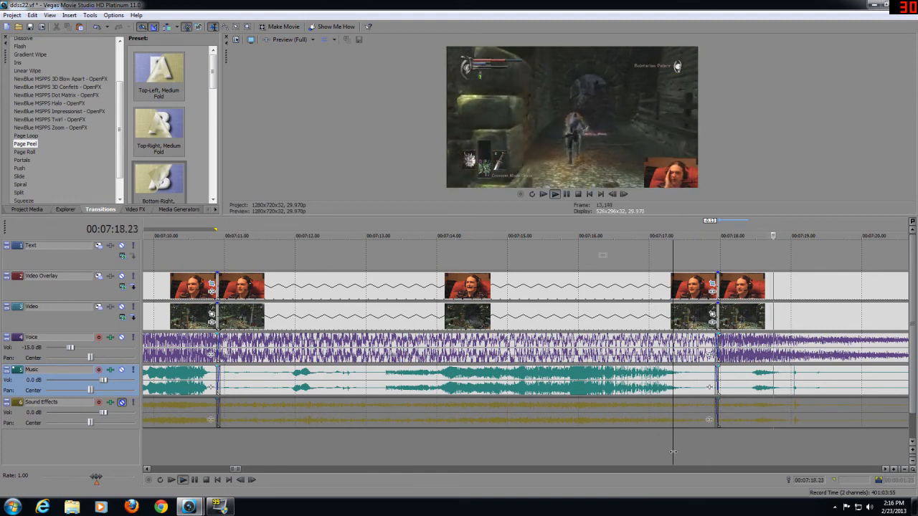
{"action": "left_click", "coordinate": [650, 451]}
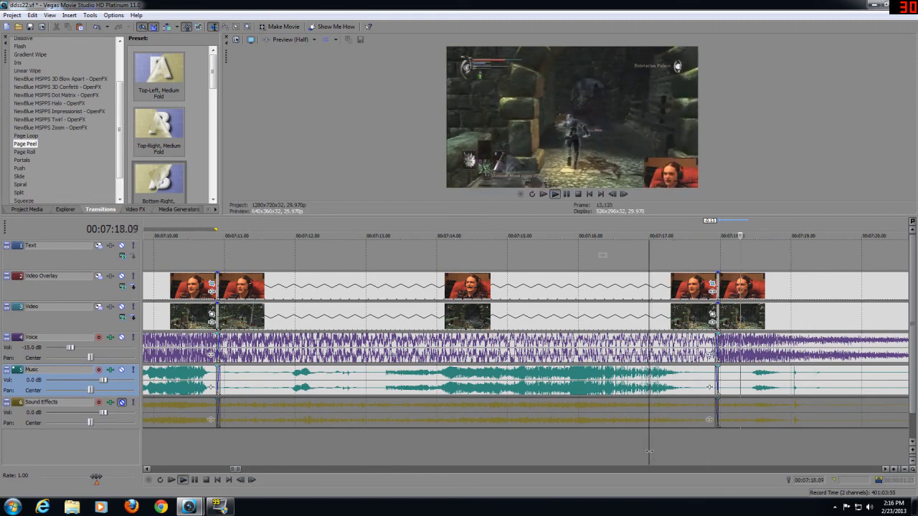
{"action": "left_click", "coordinate": [194, 481]}
Step: Open the pan/crop settings of the slowed replay's gameplay clip and add a full-frame keyframe shortly after its start
{"action": "left_click", "coordinate": [383, 453]}
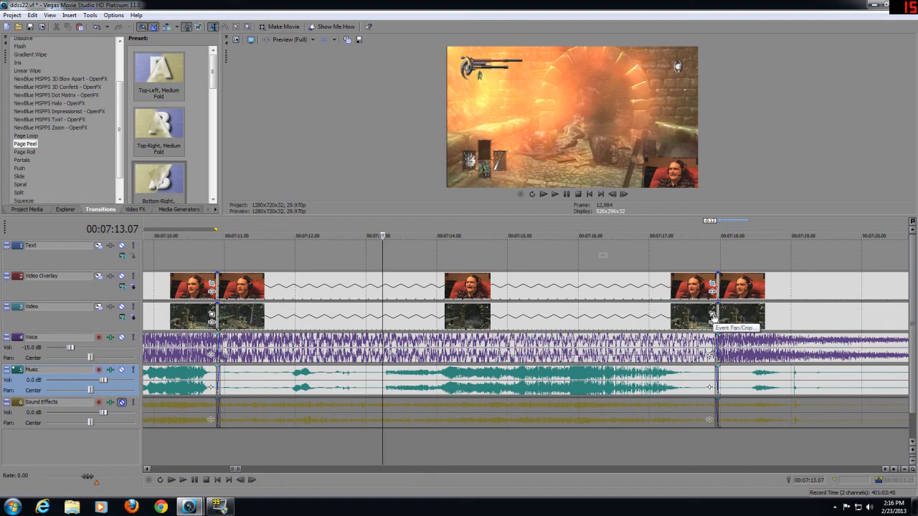
{"action": "left_click", "coordinate": [713, 316]}
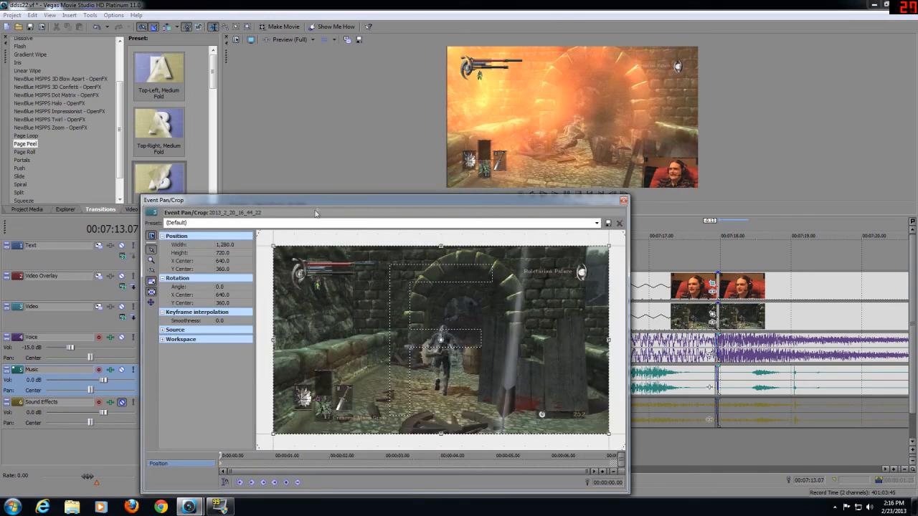
{"action": "left_click_drag", "start_coordinate": [318, 202], "coordinate": [331, 127]}
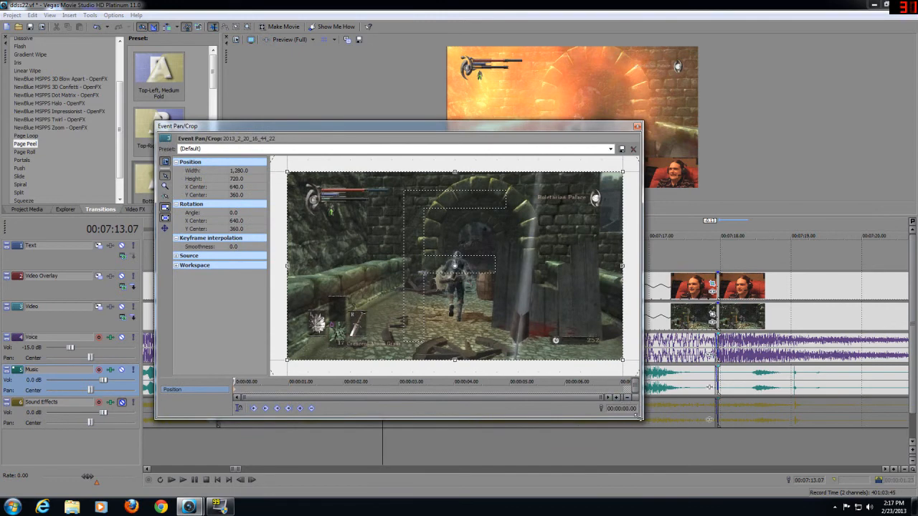
{"action": "left_click_drag", "start_coordinate": [642, 420], "coordinate": [666, 440]}
{"action": "key", "text": "space"}
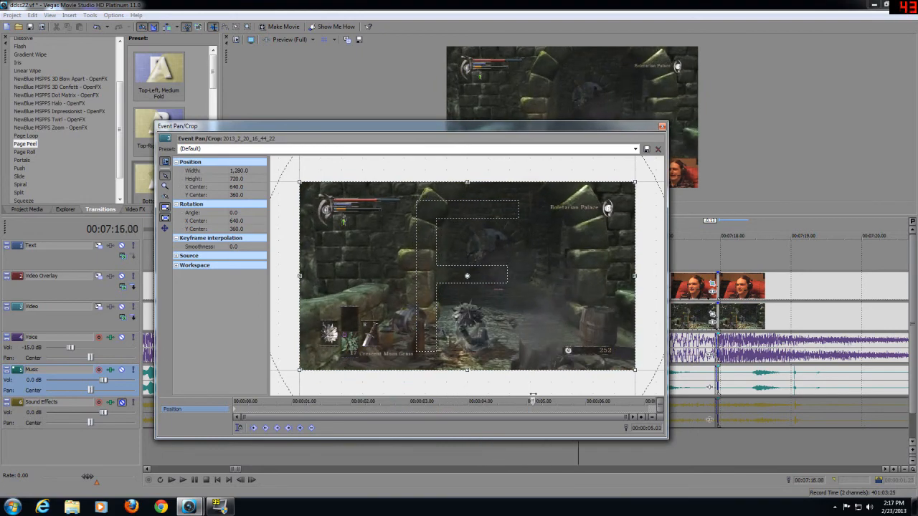
{"action": "left_click_drag", "start_coordinate": [492, 399], "coordinate": [227, 398]}
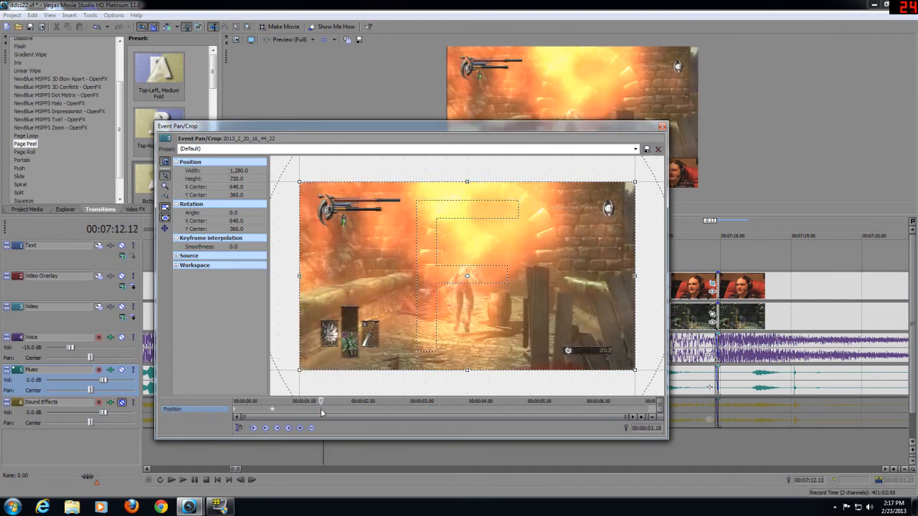
Step: At 00:00:01.15 in the clip, crop the frame to about 812 × 457, centred on the character at about 634, 405
{"action": "scroll", "coordinate": [294, 277], "scroll_direction": "down", "scroll_amount": 2}
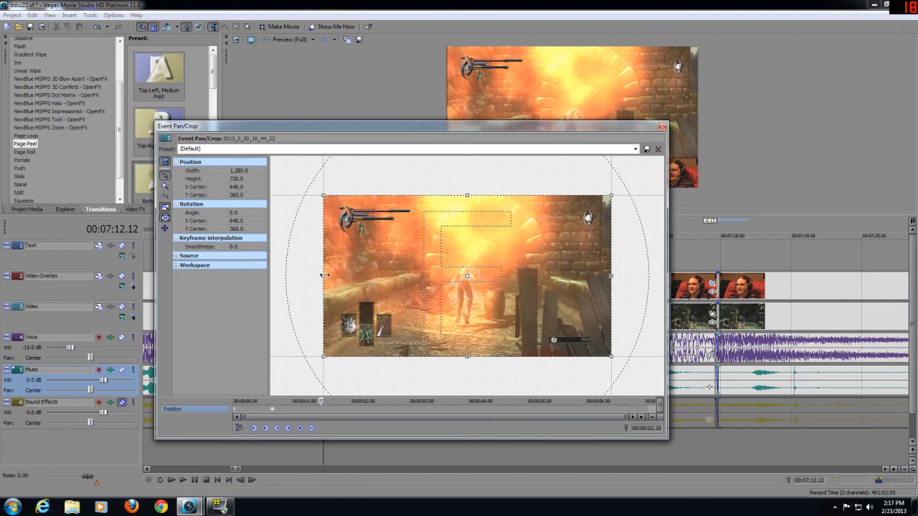
{"action": "left_click_drag", "start_coordinate": [324, 275], "coordinate": [376, 278]}
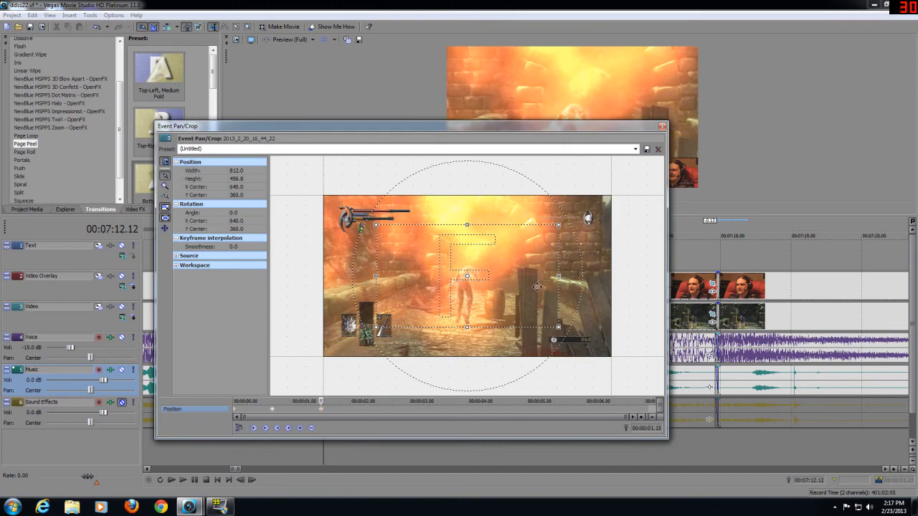
{"action": "left_click_drag", "start_coordinate": [431, 130], "coordinate": [483, 189]}
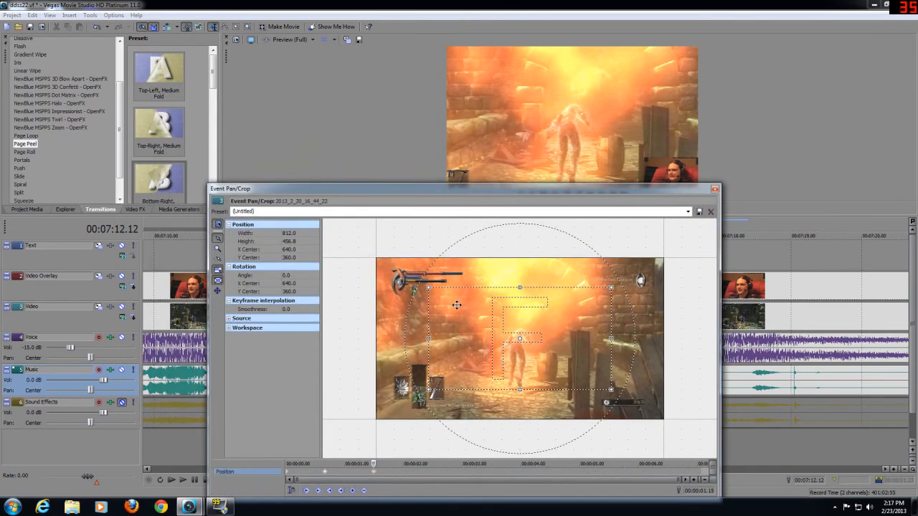
{"action": "left_click_drag", "start_coordinate": [484, 334], "coordinate": [482, 343]}
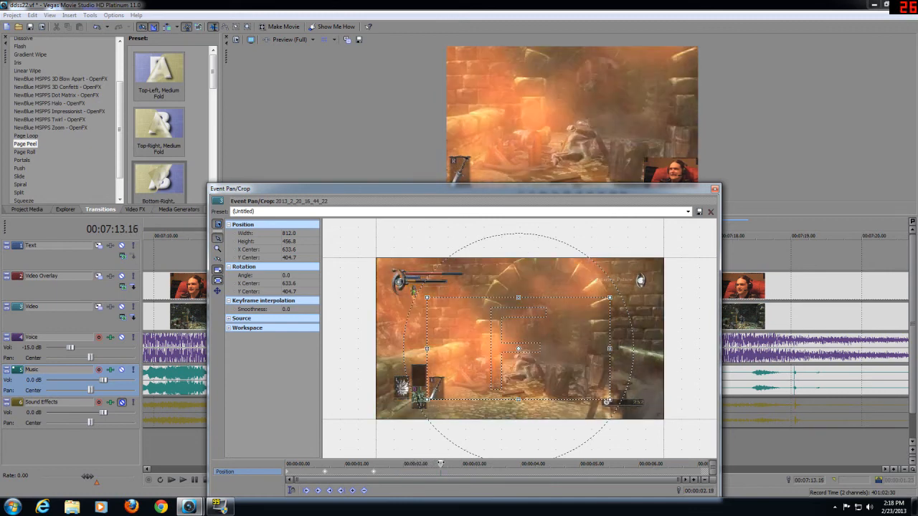
Step: Tighten the crop to about 480 × 270 at 00:00:02.20, and recentre it at 657.0, 504.7 at 00:00:03.27 to follow the character
{"action": "left_click_drag", "start_coordinate": [429, 348], "coordinate": [492, 368]}
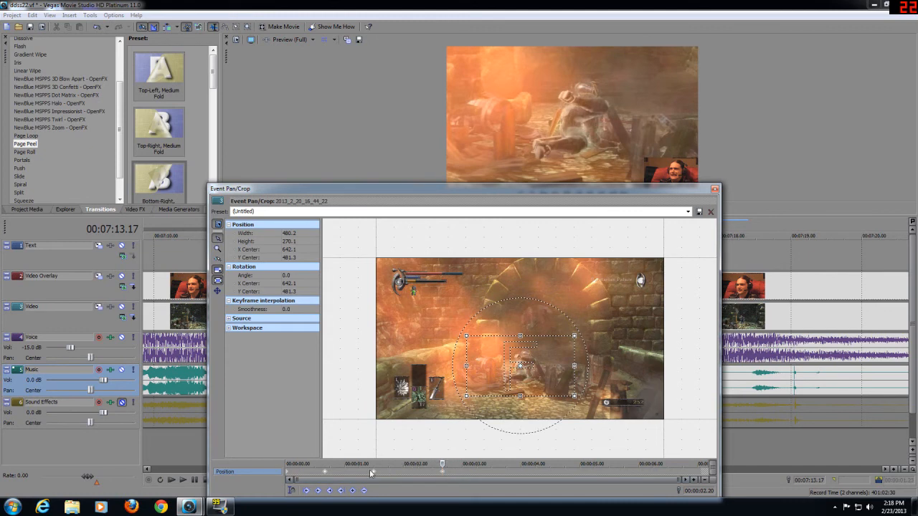
{"action": "left_click_drag", "start_coordinate": [443, 465], "coordinate": [515, 464]}
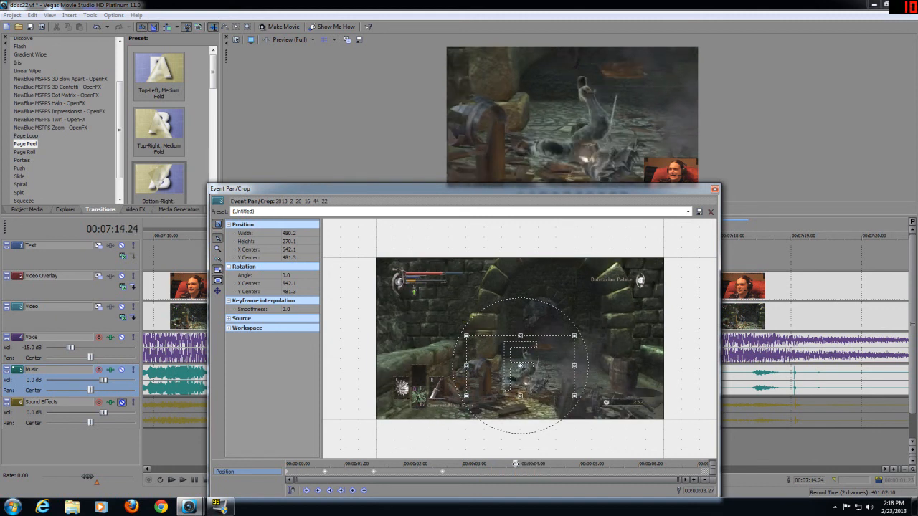
{"action": "left_click_drag", "start_coordinate": [517, 364], "coordinate": [519, 367]}
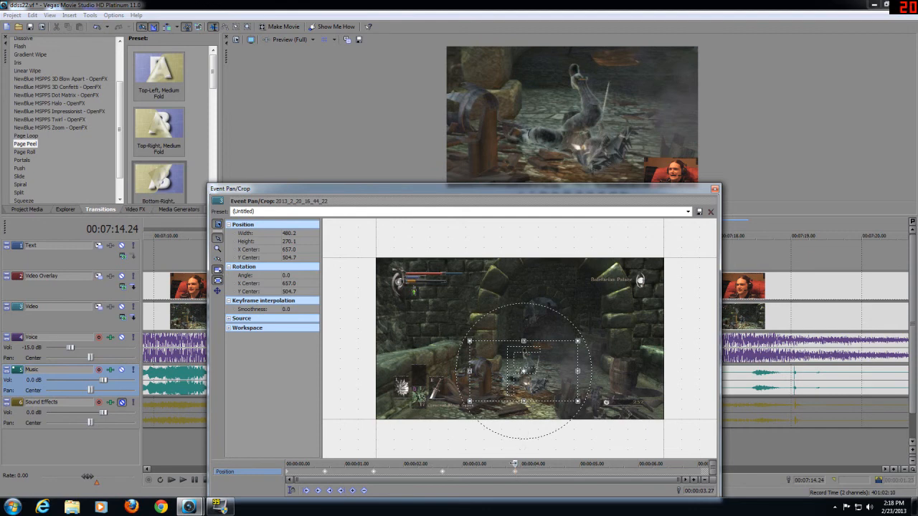
Step: Recentre the crop on the character at 659.1, 538.7 shortly after 00:00:04.09, and hold this framing with a keyframe at 00:00:05.29
{"action": "left_click_drag", "start_coordinate": [520, 464], "coordinate": [527, 464]}
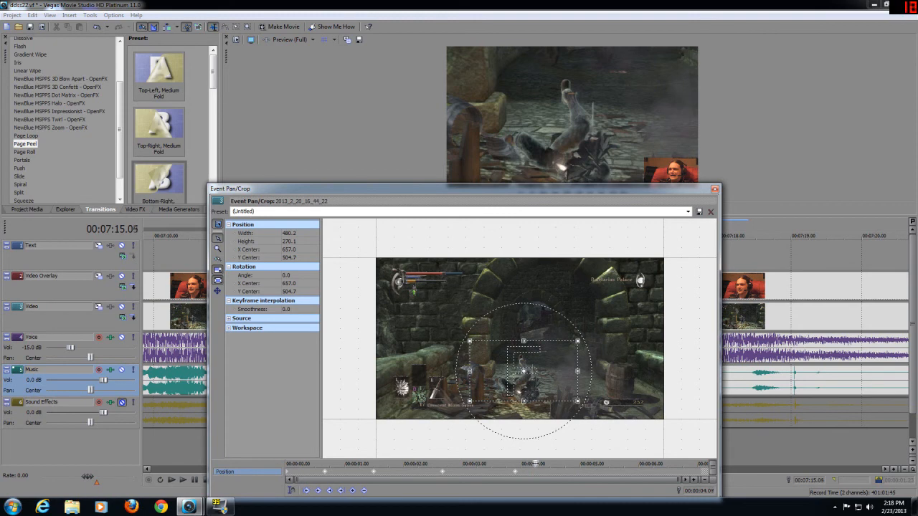
{"action": "left_click_drag", "start_coordinate": [535, 391], "coordinate": [528, 385]}
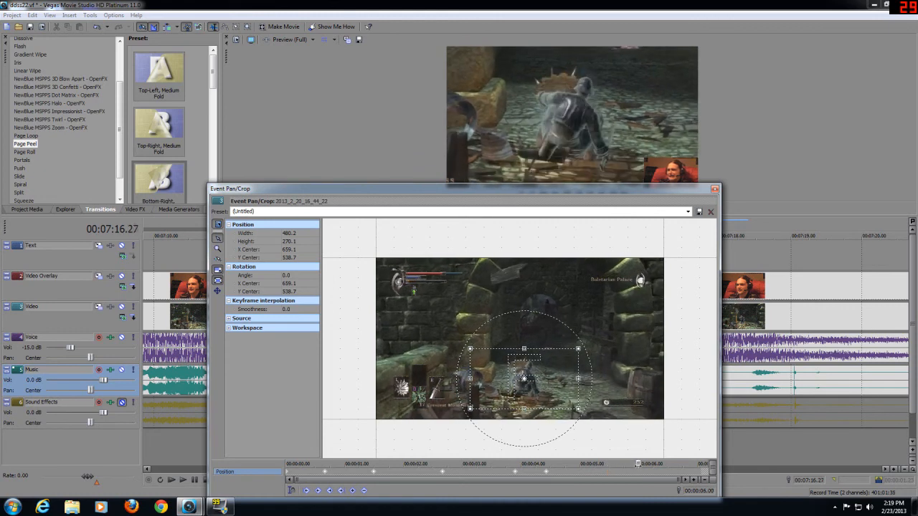
{"action": "left_click_drag", "start_coordinate": [637, 465], "coordinate": [636, 465]}
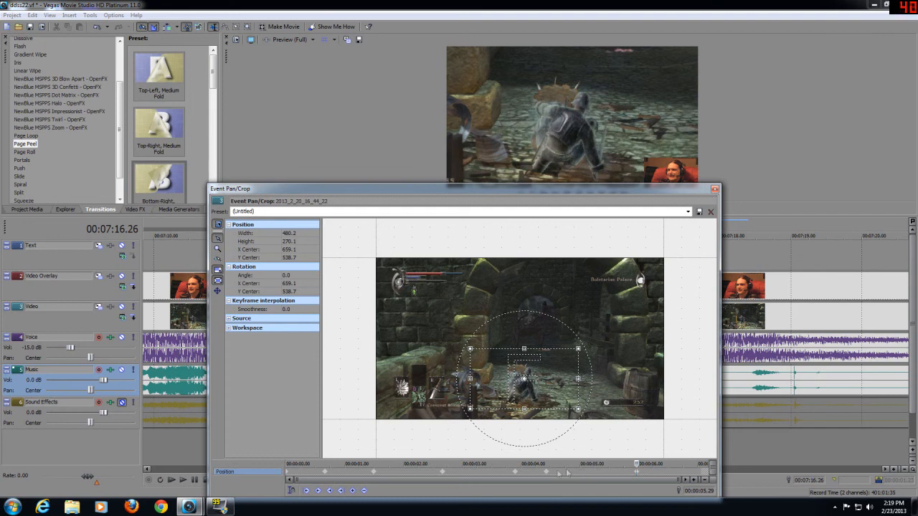
Step: Restore the full frame at 00:00:06.29 with the 16:9 Widescreen TV aspect ratio preset, and close the pan/crop settings
{"action": "left_click_drag", "start_coordinate": [636, 464], "coordinate": [695, 464]}
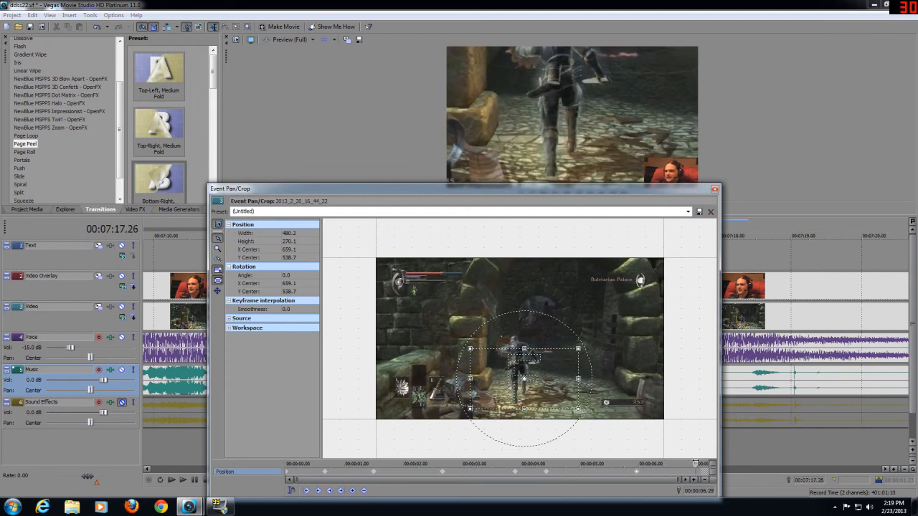
{"action": "left_click", "coordinate": [688, 211]}
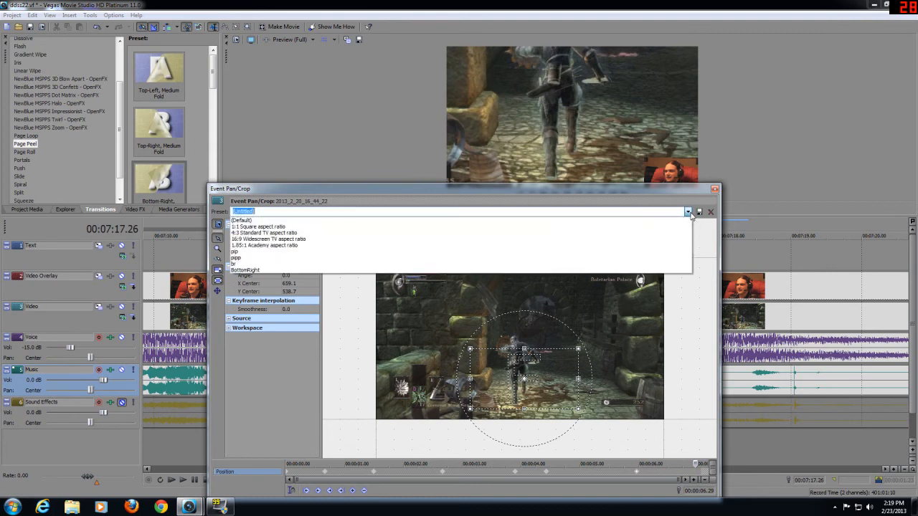
{"action": "left_click", "coordinate": [667, 239]}
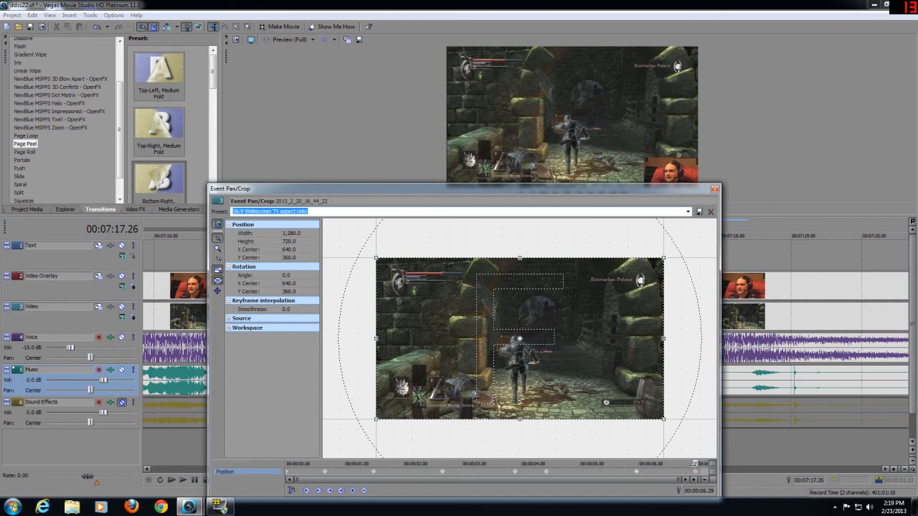
{"action": "mouse_move", "coordinate": [694, 464]}
{"action": "left_mouse_down"}
{"action": "mouse_move", "coordinate": [634, 464]}
{"action": "mouse_move", "coordinate": [701, 464]}
{"action": "left_mouse_up"}
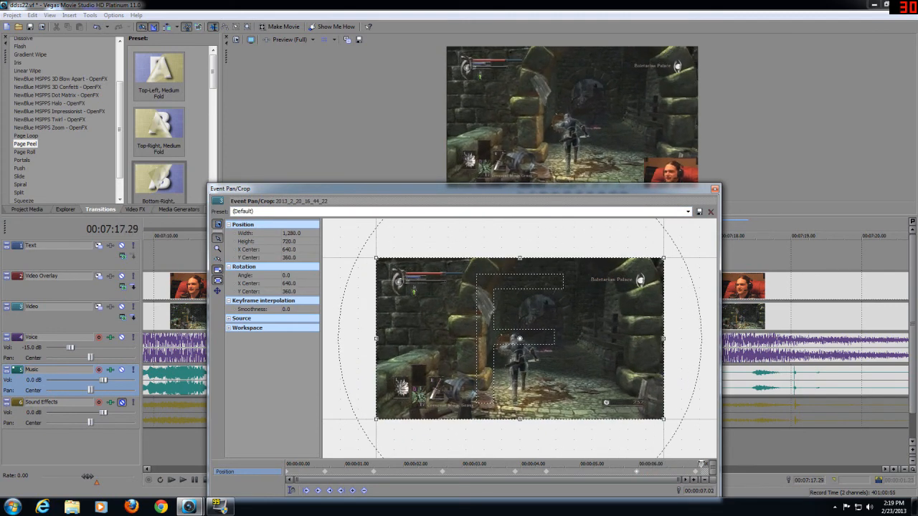
{"action": "left_click", "coordinate": [715, 189]}
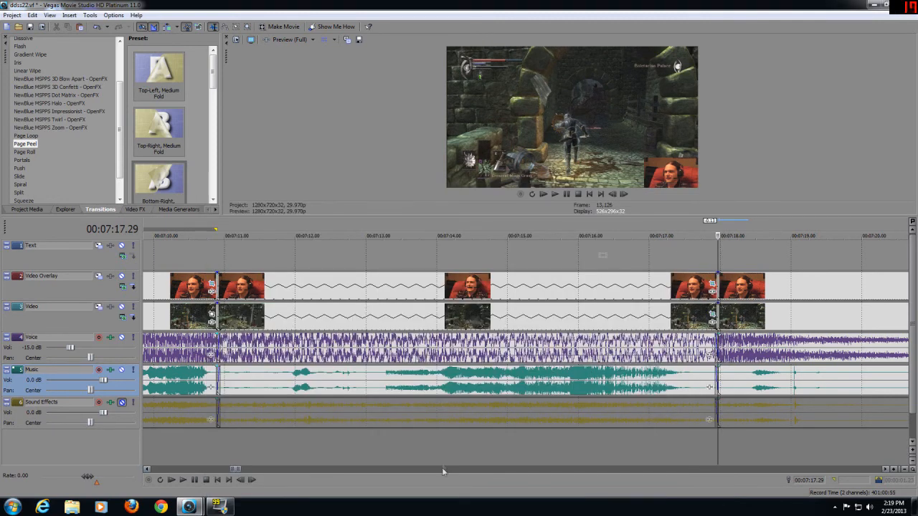
Step: Place the playback position at 00:07:09.02, before the explosion replay, and enlarge the video preview area
{"action": "scroll", "coordinate": [253, 447], "scroll_direction": "down", "scroll_amount": 3}
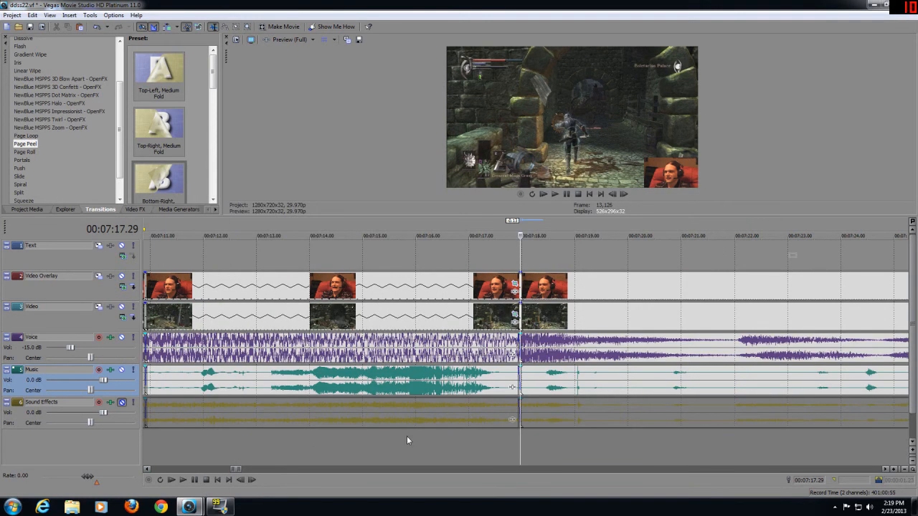
{"action": "left_click", "coordinate": [204, 454]}
{"action": "scroll", "coordinate": [203, 452], "scroll_direction": "up", "scroll_amount": 2}
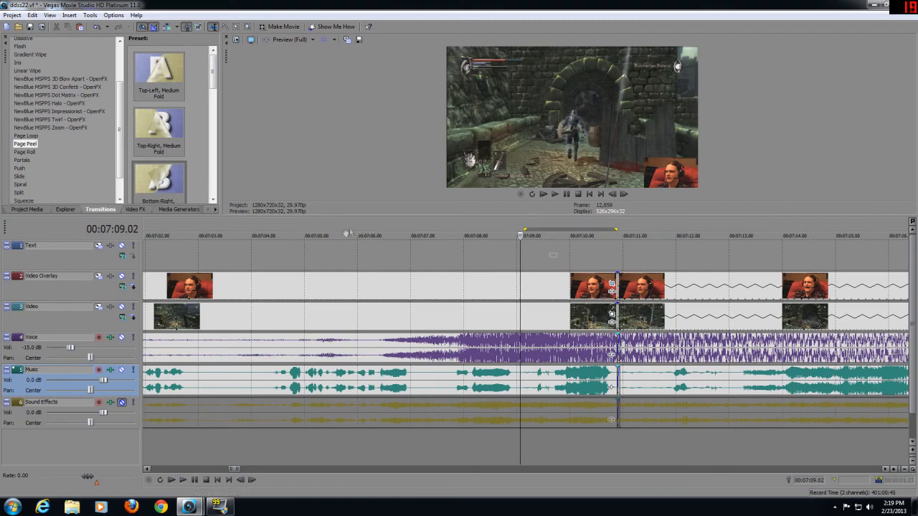
{"action": "left_click_drag", "start_coordinate": [357, 216], "coordinate": [367, 318]}
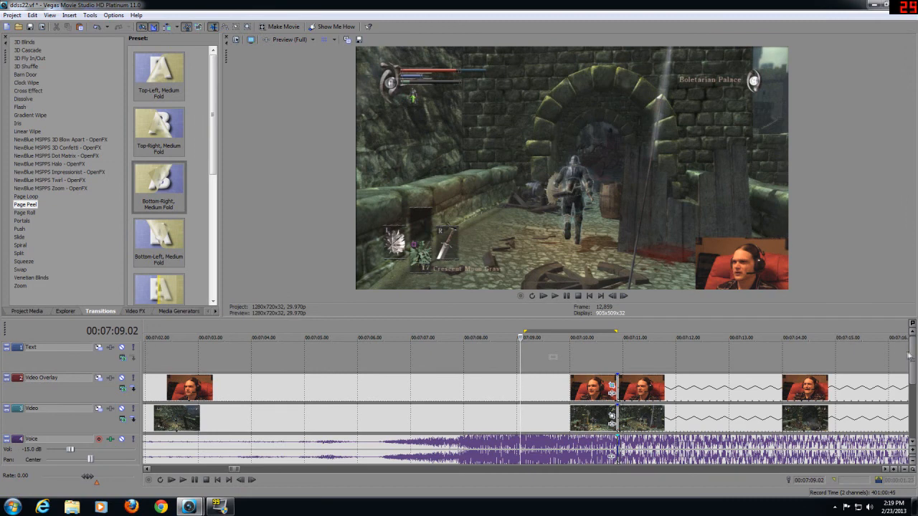
{"action": "left_click_drag", "start_coordinate": [913, 359], "coordinate": [912, 383]}
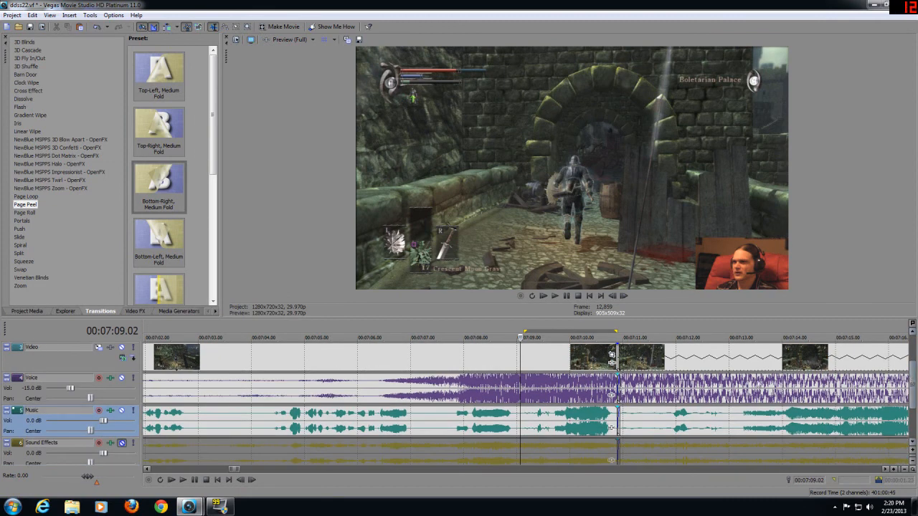
Step: Play back the explosion and its slow-motion replay from 00:07:09.02, and pause at 00:07:29.28
{"action": "left_click", "coordinate": [183, 480]}
{"action": "scroll", "coordinate": [284, 472], "scroll_direction": "down", "scroll_amount": 1}
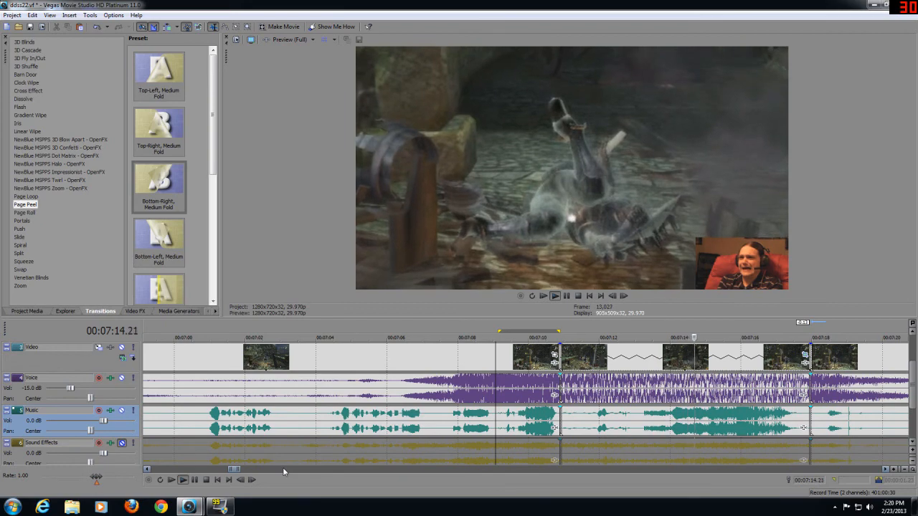
{"action": "scroll", "coordinate": [284, 471], "scroll_direction": "down", "scroll_amount": 1}
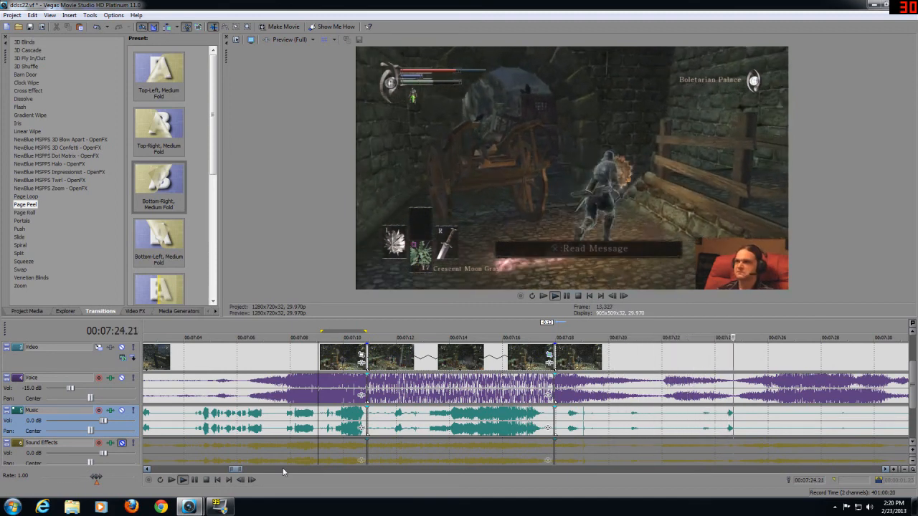
{"action": "scroll", "coordinate": [416, 441], "scroll_direction": "down", "scroll_amount": 3}
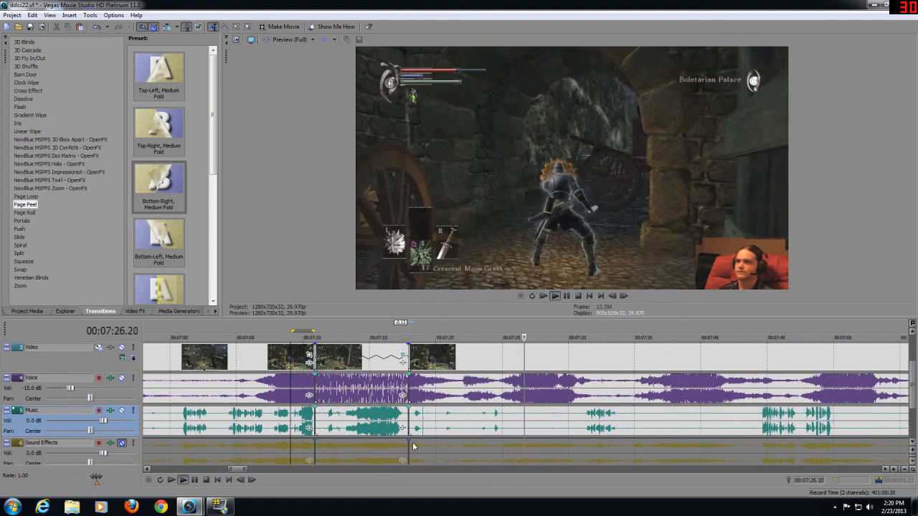
{"action": "left_click", "coordinate": [194, 479]}
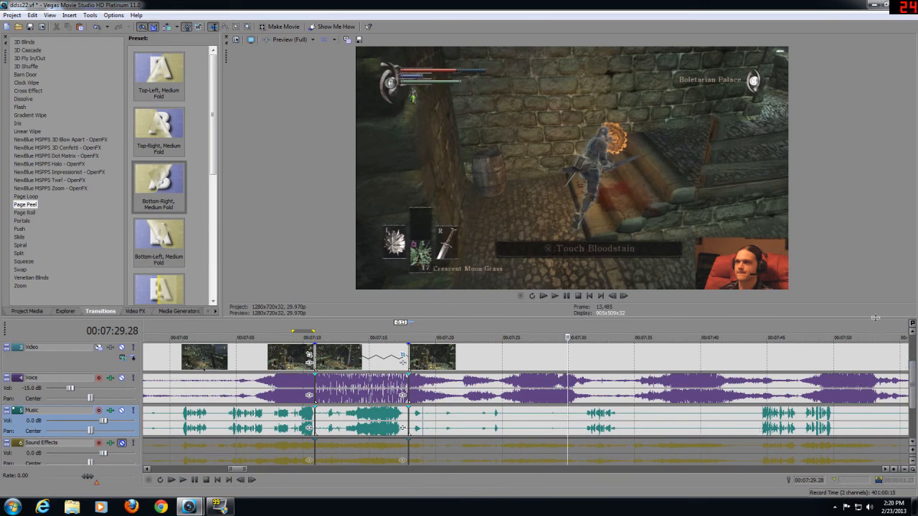
Step: Shrink the video preview to give the timeline more room, and look over the edited clips and audio waveforms around the replay
{"action": "left_click_drag", "start_coordinate": [876, 316], "coordinate": [871, 261]}
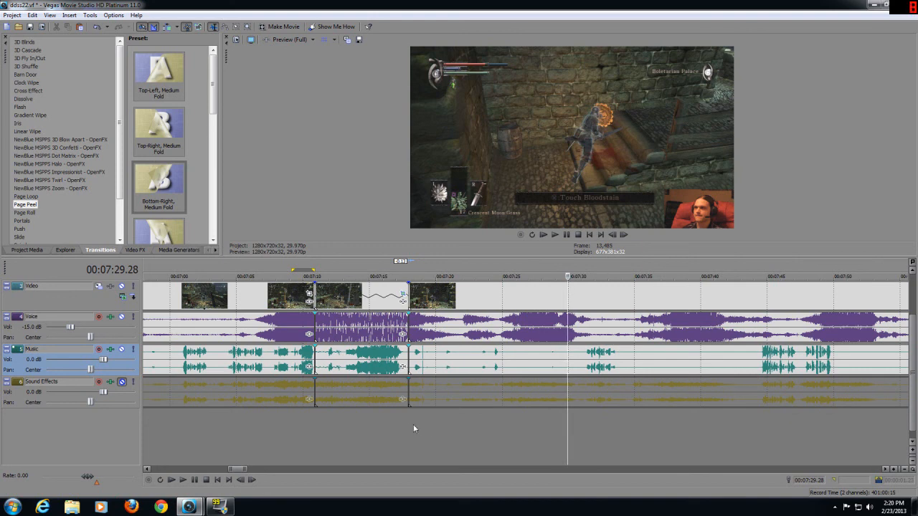
{"action": "scroll", "coordinate": [406, 424], "scroll_direction": "down", "scroll_amount": 2}
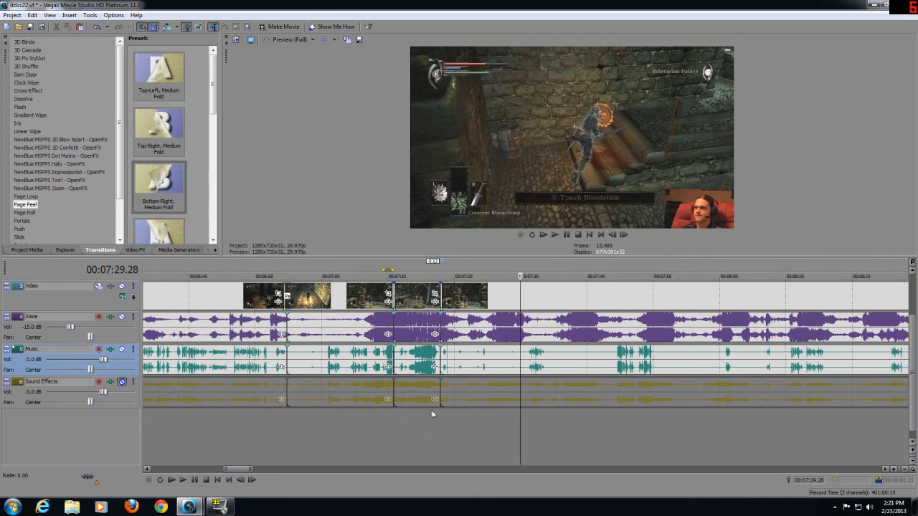
{"action": "scroll", "coordinate": [445, 451], "scroll_direction": "down", "scroll_amount": 3}
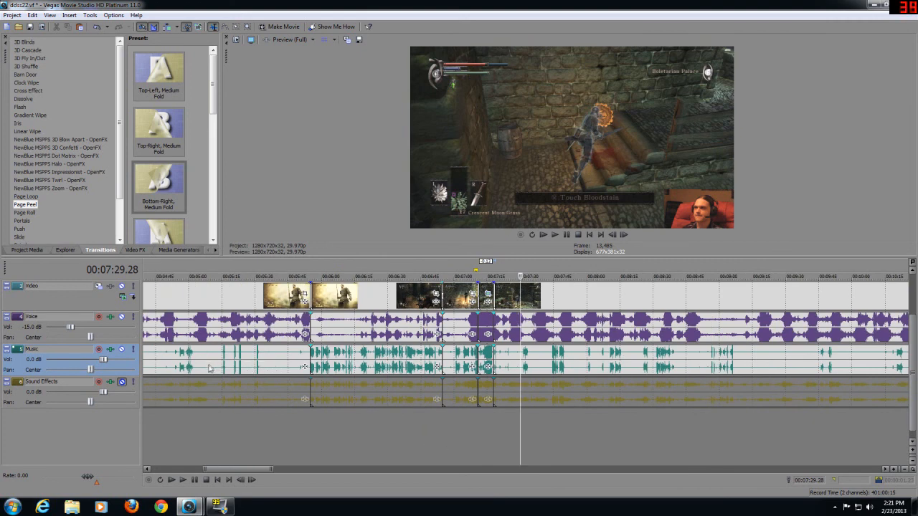
{"action": "scroll", "coordinate": [231, 372], "scroll_direction": "down", "scroll_amount": 2}
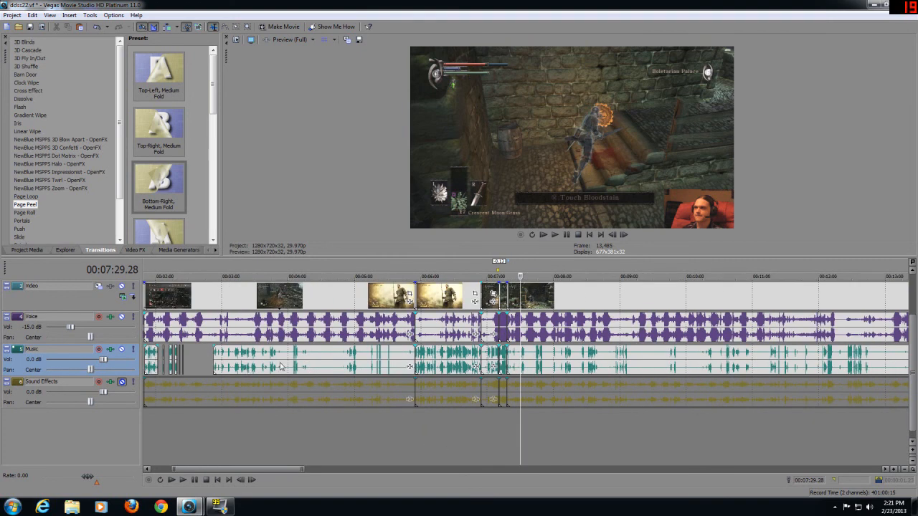
{"action": "scroll", "coordinate": [745, 386], "scroll_direction": "down", "scroll_amount": 3}
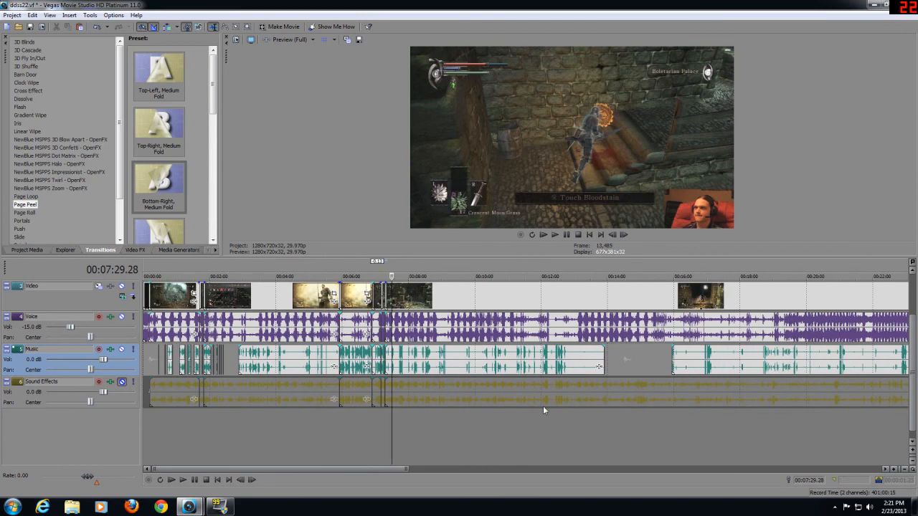
{"action": "scroll", "coordinate": [305, 410], "scroll_direction": "up", "scroll_amount": 3}
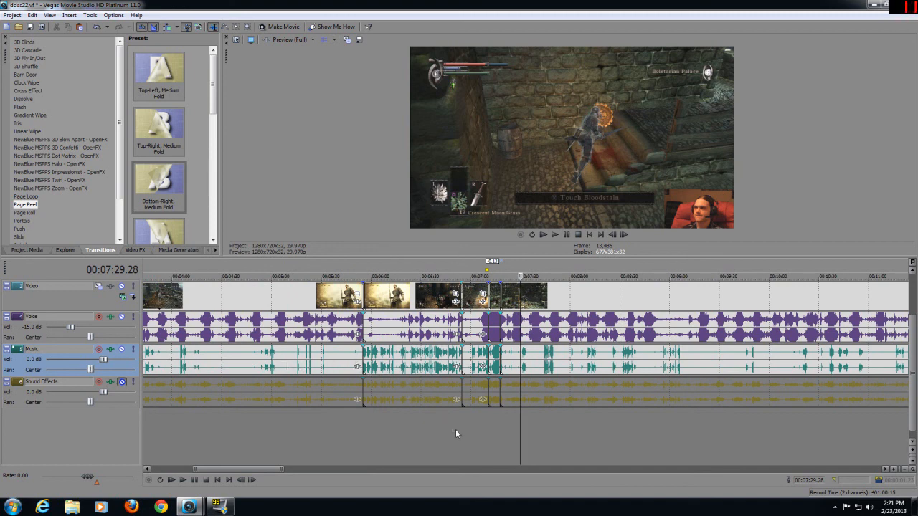
{"action": "scroll", "coordinate": [507, 436], "scroll_direction": "up", "scroll_amount": 2}
{"action": "scroll", "coordinate": [507, 435], "scroll_direction": "up", "scroll_amount": 1}
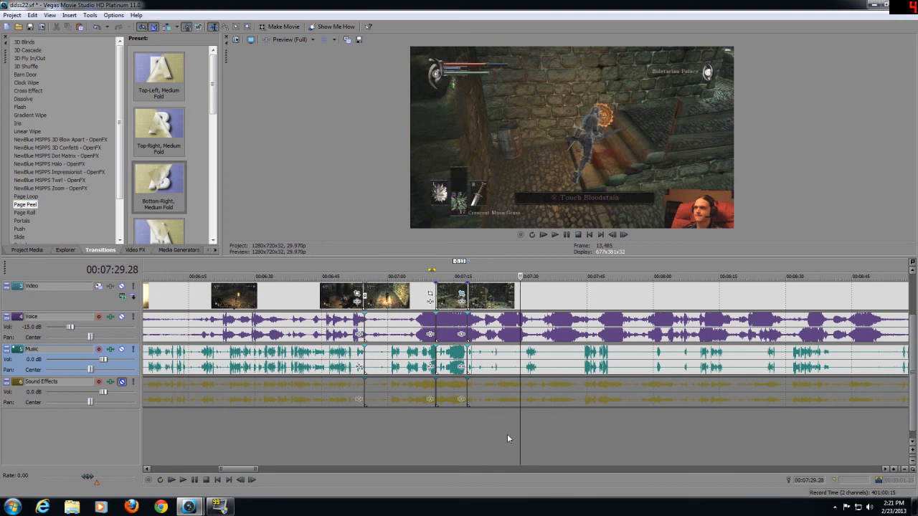
{"action": "scroll", "coordinate": [507, 434], "scroll_direction": "up", "scroll_amount": 2}
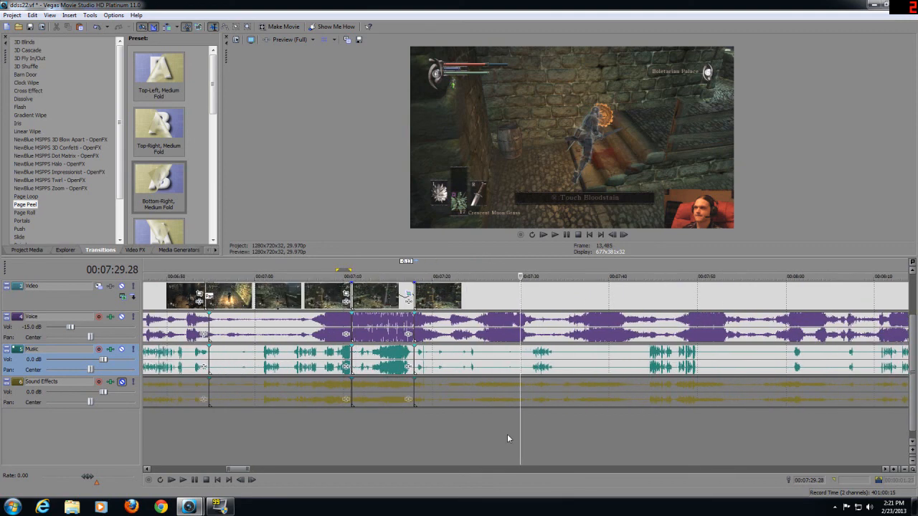
Step: Play the footage from the end of the replay at 00:07:17.29, and skip ahead to about 00:07:31 to look for uneventful stretches
{"action": "left_click", "coordinate": [413, 439]}
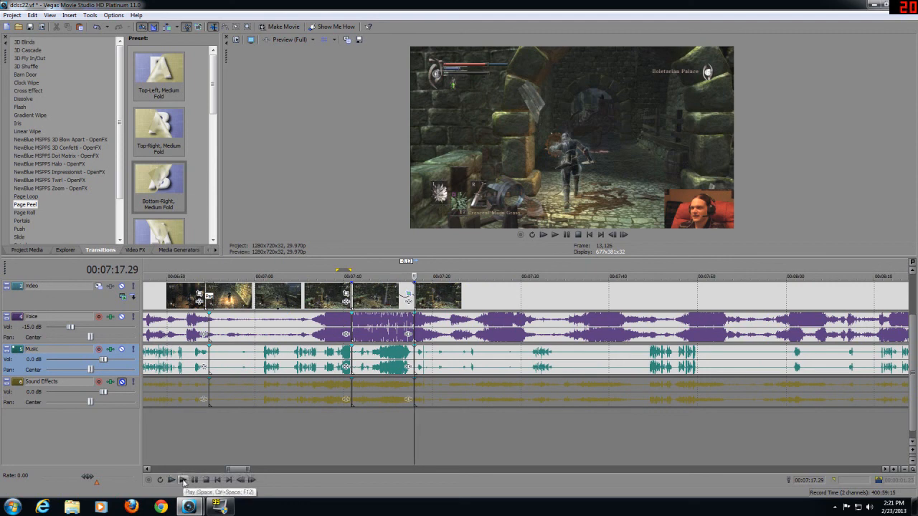
{"action": "key", "text": "space"}
{"action": "scroll", "coordinate": [417, 434], "scroll_direction": "up", "scroll_amount": 2}
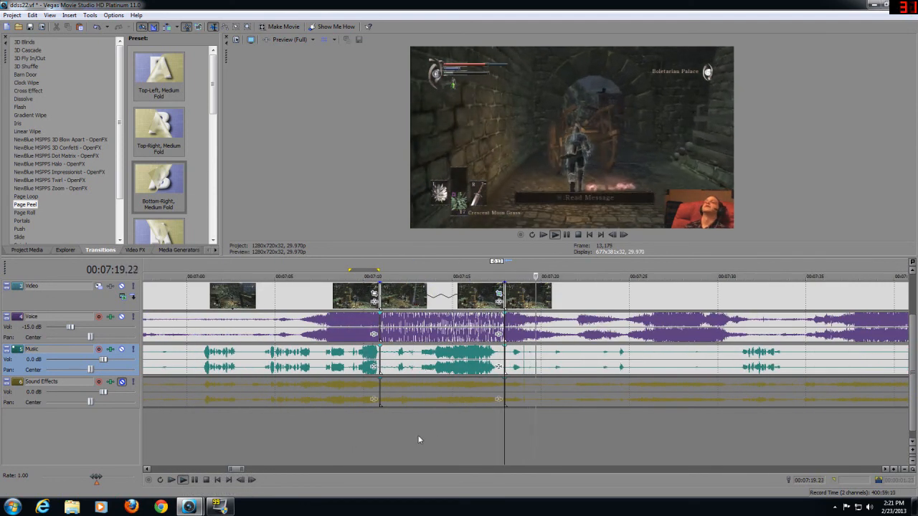
{"action": "scroll", "coordinate": [489, 433], "scroll_direction": "down", "scroll_amount": 1}
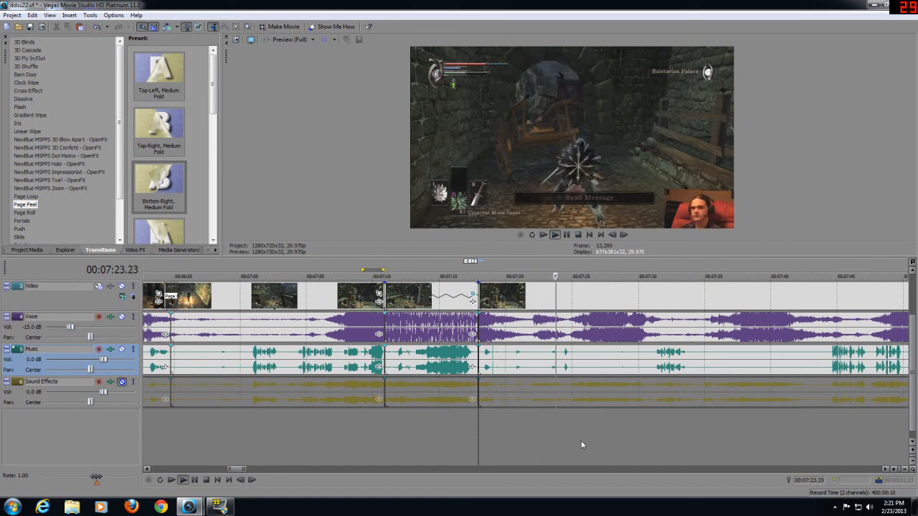
{"action": "left_click", "coordinate": [652, 435]}
{"action": "scroll", "coordinate": [652, 434], "scroll_direction": "up", "scroll_amount": 4}
{"action": "scroll", "coordinate": [652, 434], "scroll_direction": "down", "scroll_amount": 4}
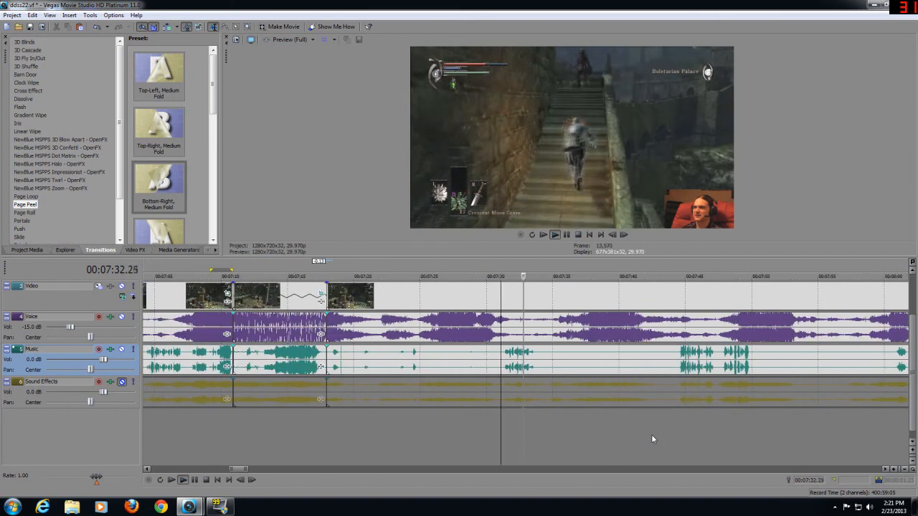
Step: Review the staircase footage from about 00:07:44 and again from about 00:08:00, and pause playback at 00:08:03.15
{"action": "left_click", "coordinate": [669, 431]}
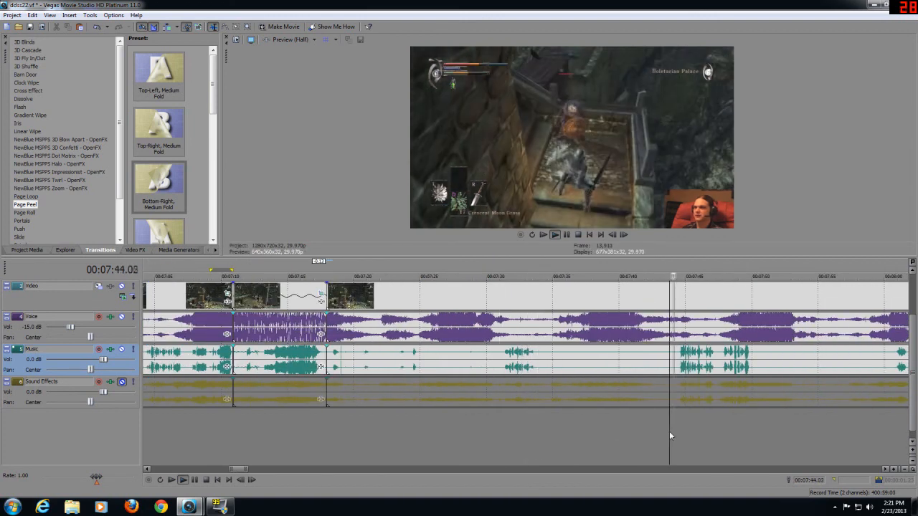
{"action": "scroll", "coordinate": [669, 431], "scroll_direction": "up", "scroll_amount": 2}
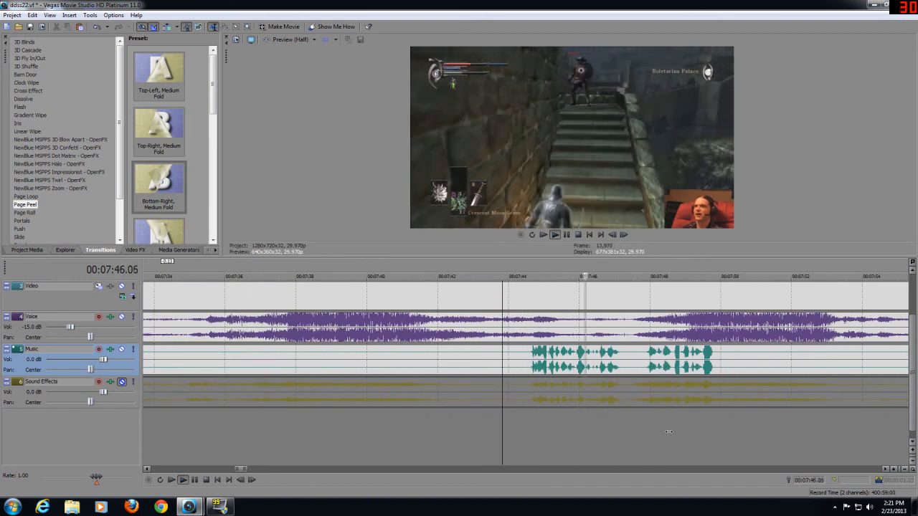
{"action": "scroll", "coordinate": [668, 431], "scroll_direction": "down", "scroll_amount": 1}
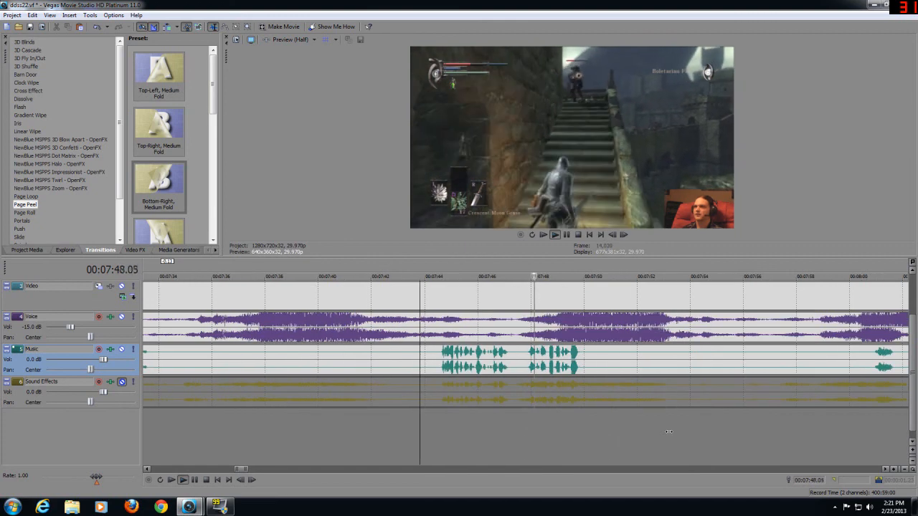
{"action": "scroll", "coordinate": [669, 431], "scroll_direction": "down", "scroll_amount": 2}
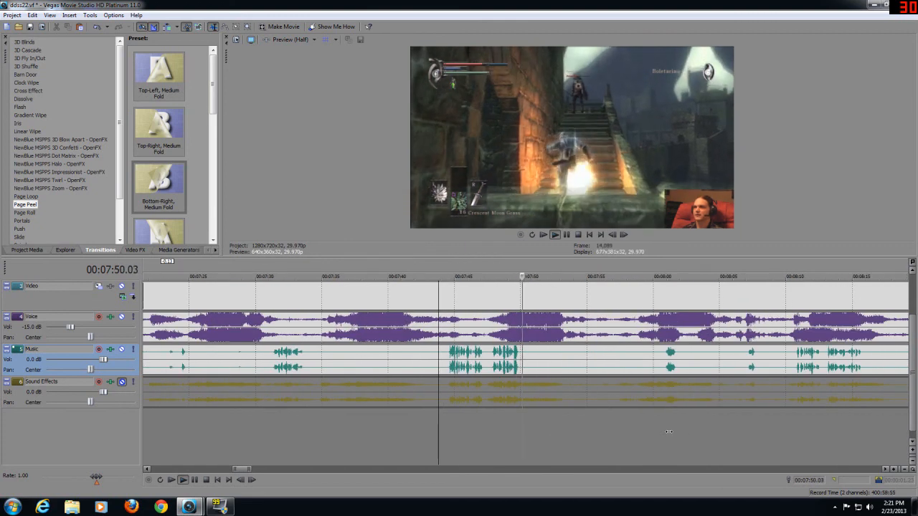
{"action": "left_click", "coordinate": [662, 439]}
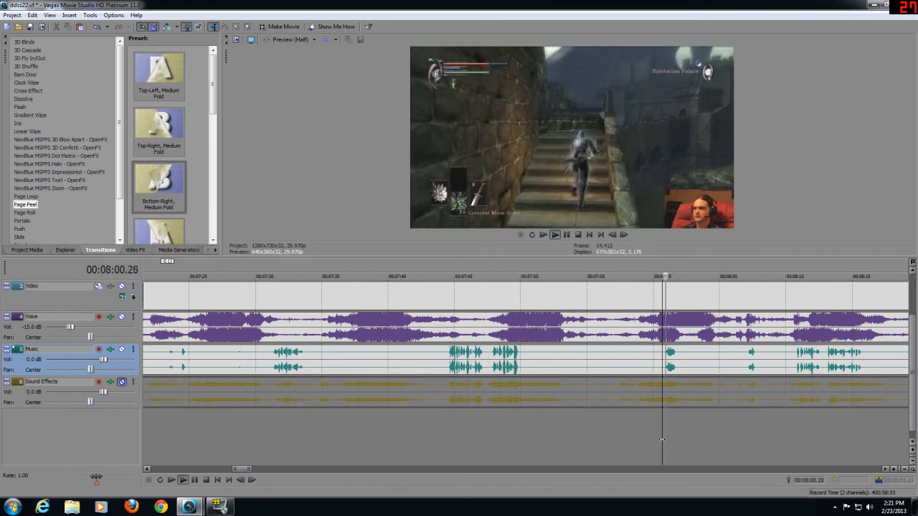
{"action": "left_click", "coordinate": [193, 480]}
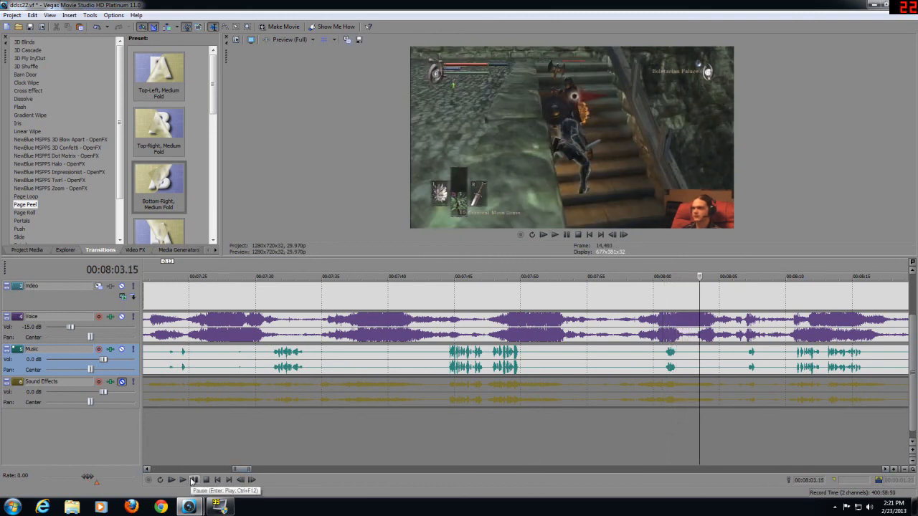